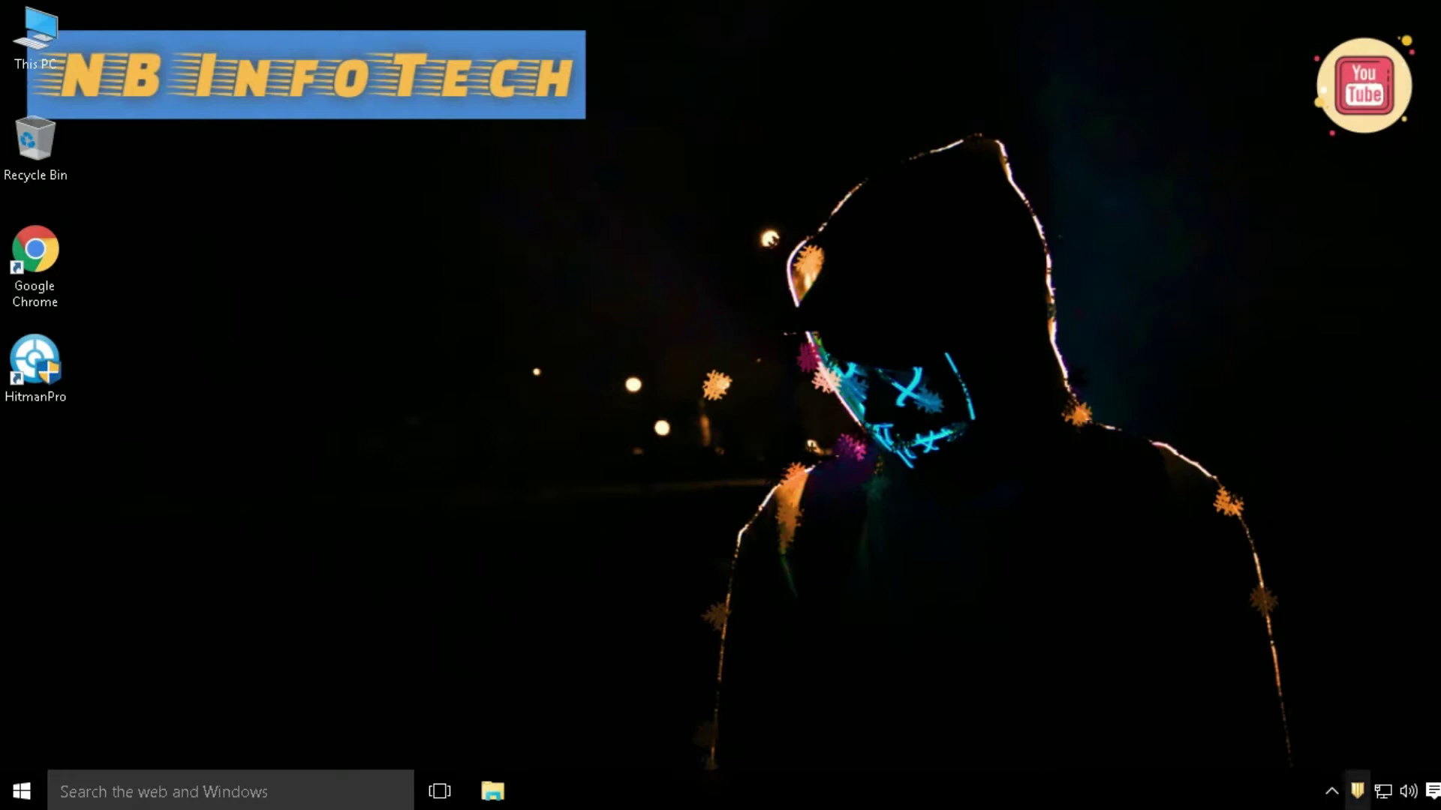
Open Symantec Endpoint Protection and look through its threat scan, settings, quarantine and logs pages
right_click(1357, 790)
key("Return")
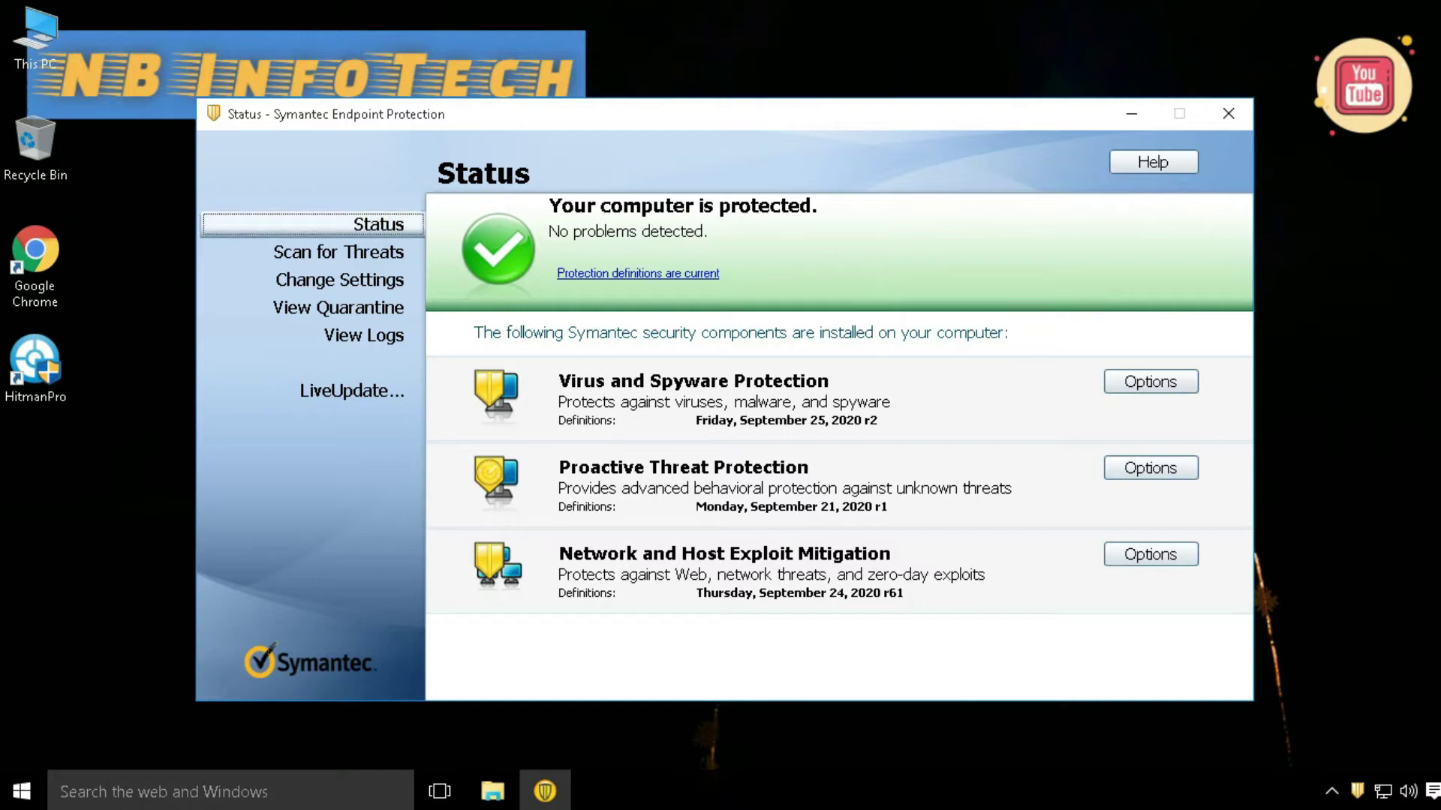
left_click(338, 252)
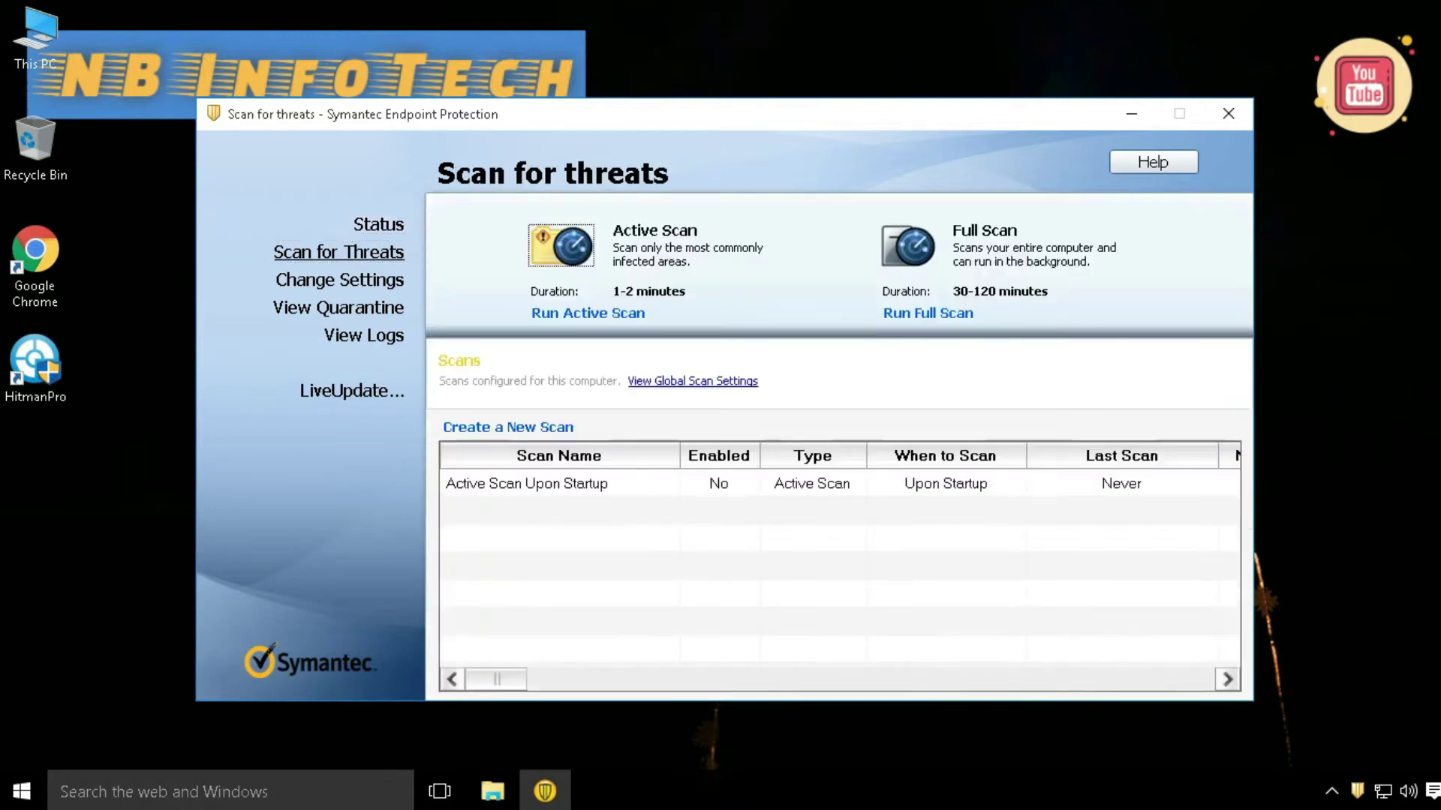
left_click(339, 280)
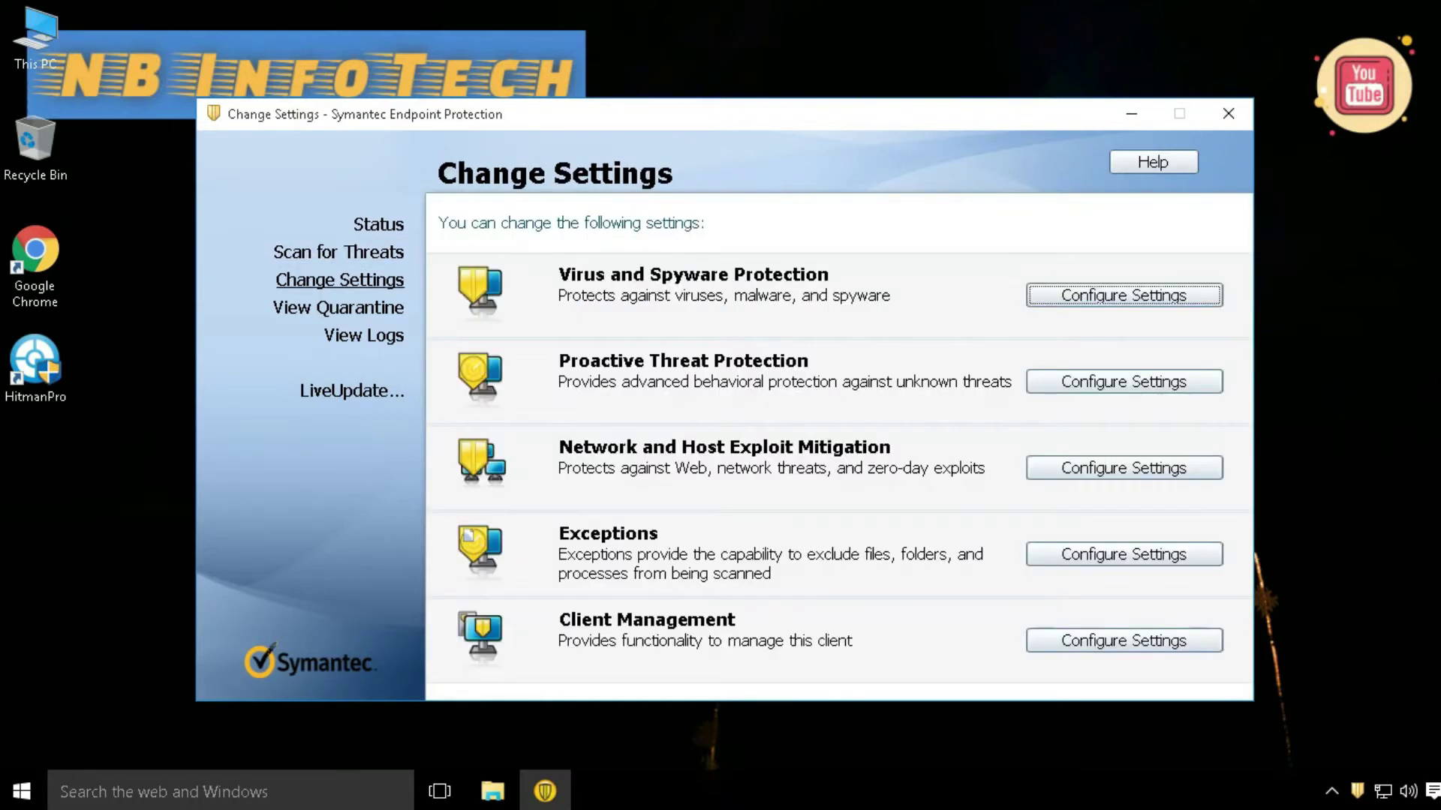
left_click(338, 307)
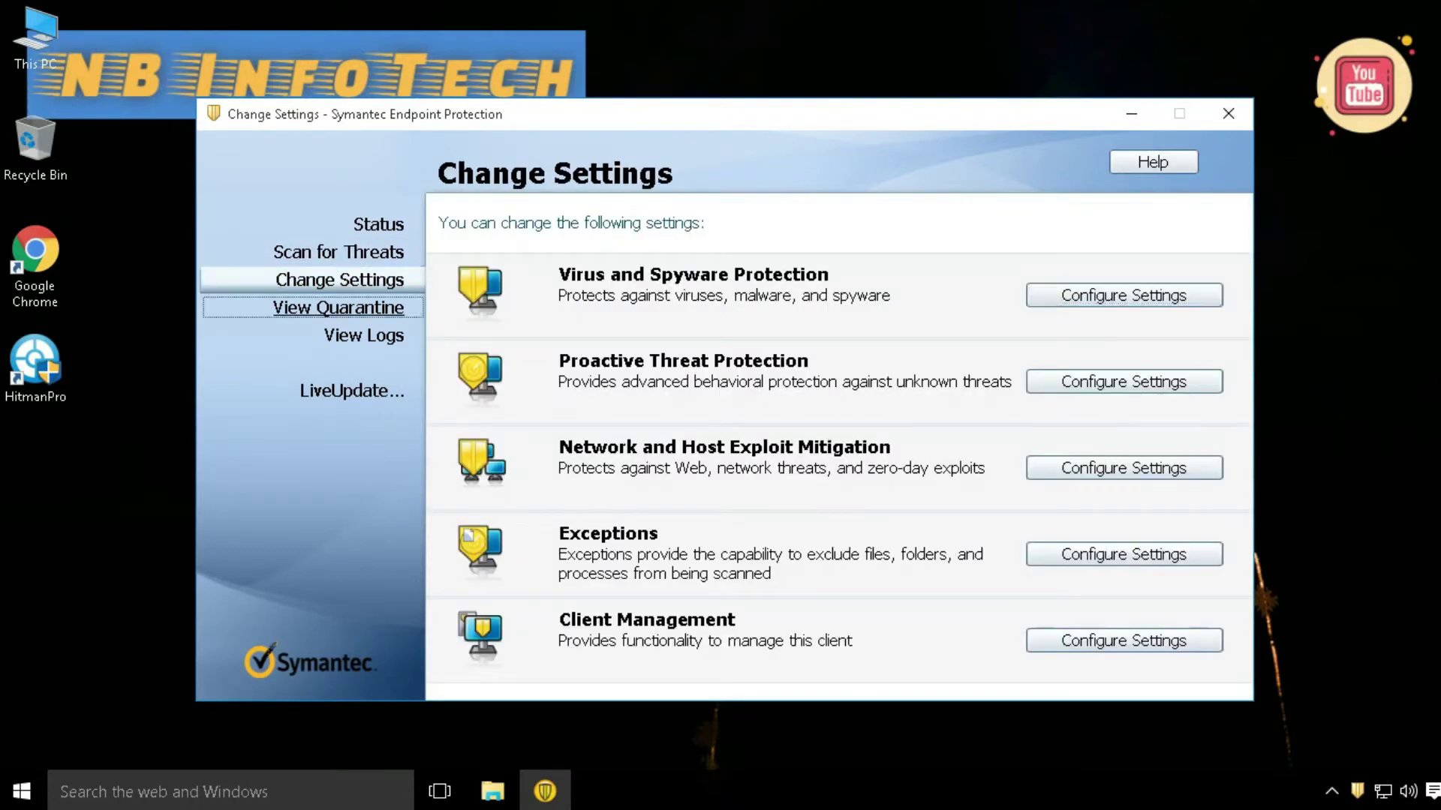
left_click(364, 335)
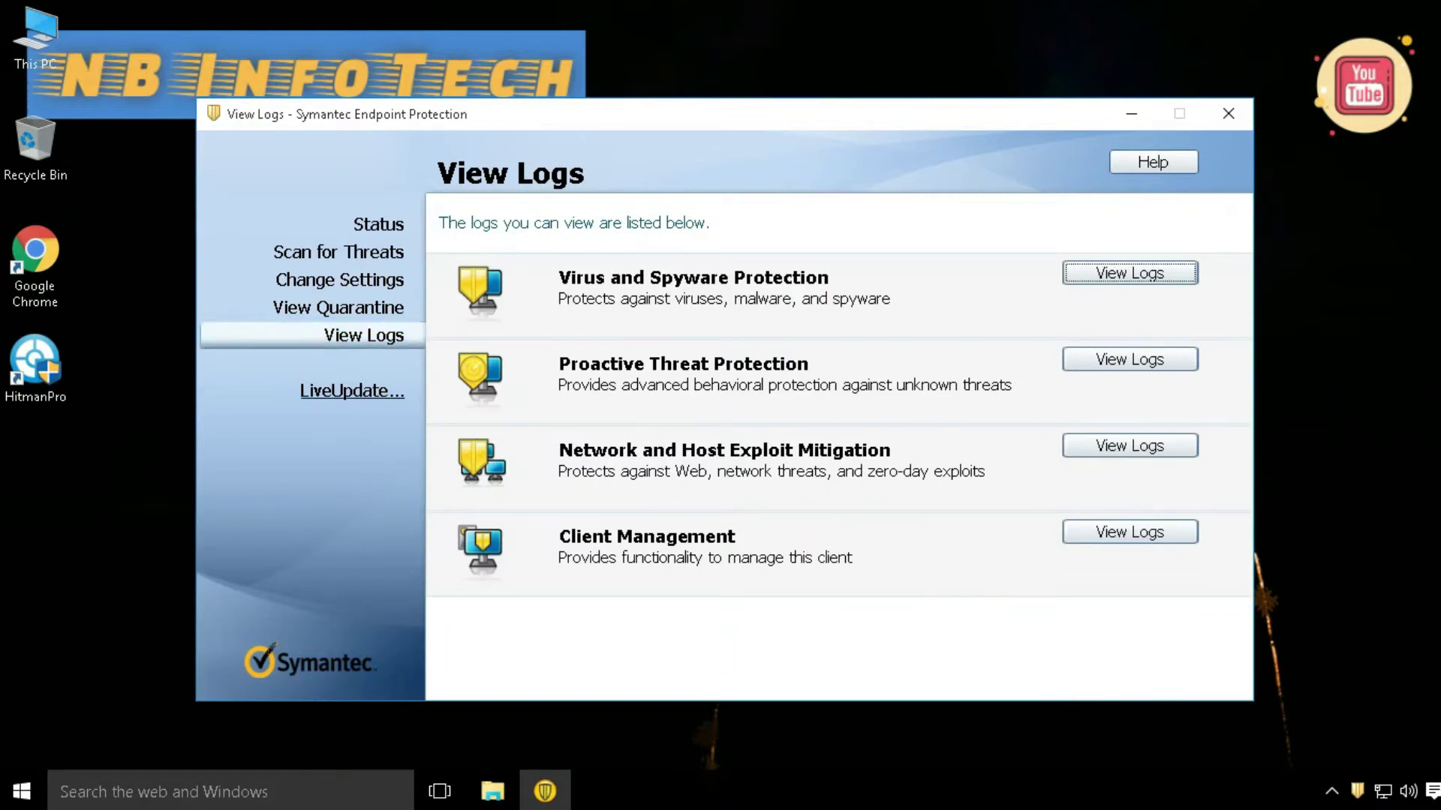
Run a LiveUpdate session, close its status window and return to the Status page
left_click(352, 391)
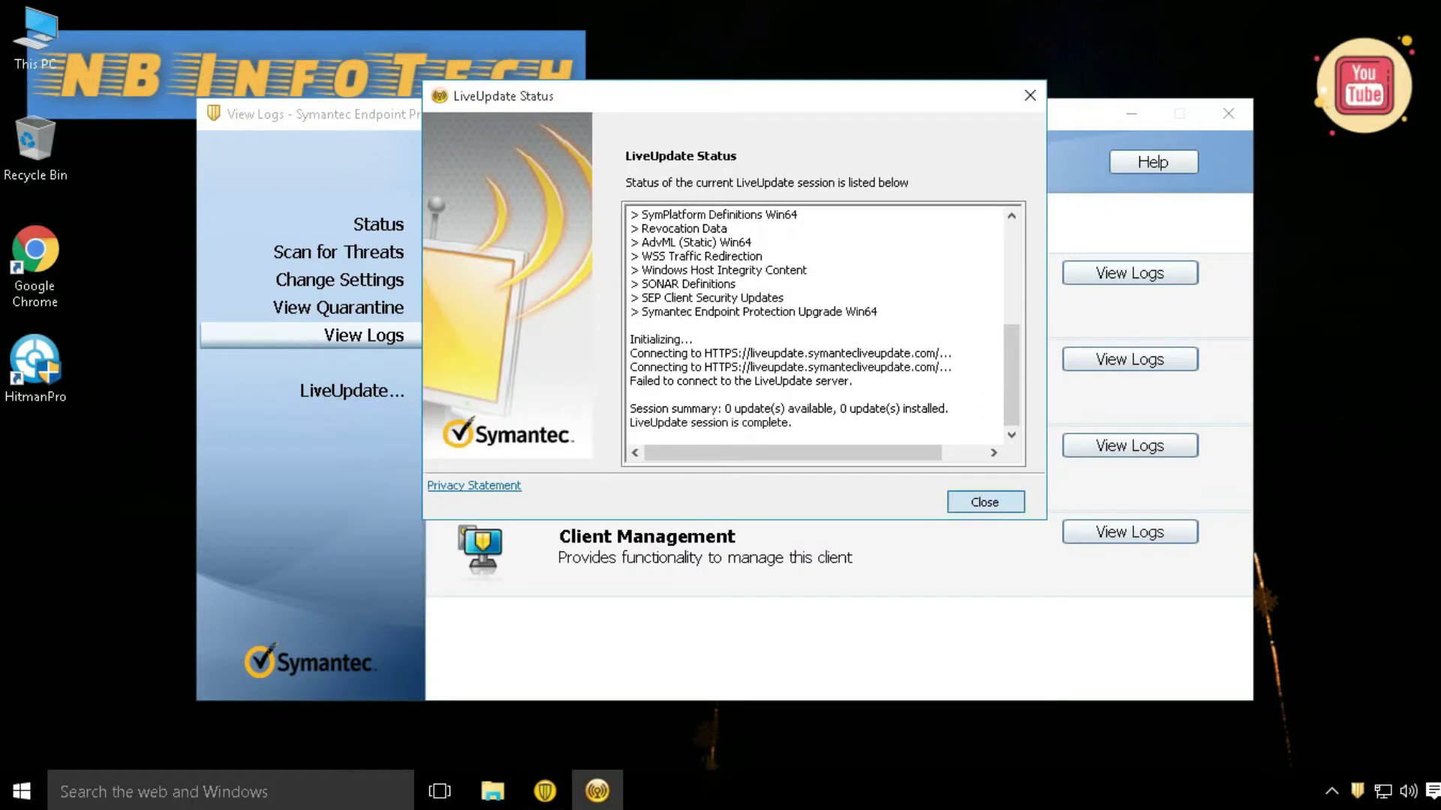
key("Return")
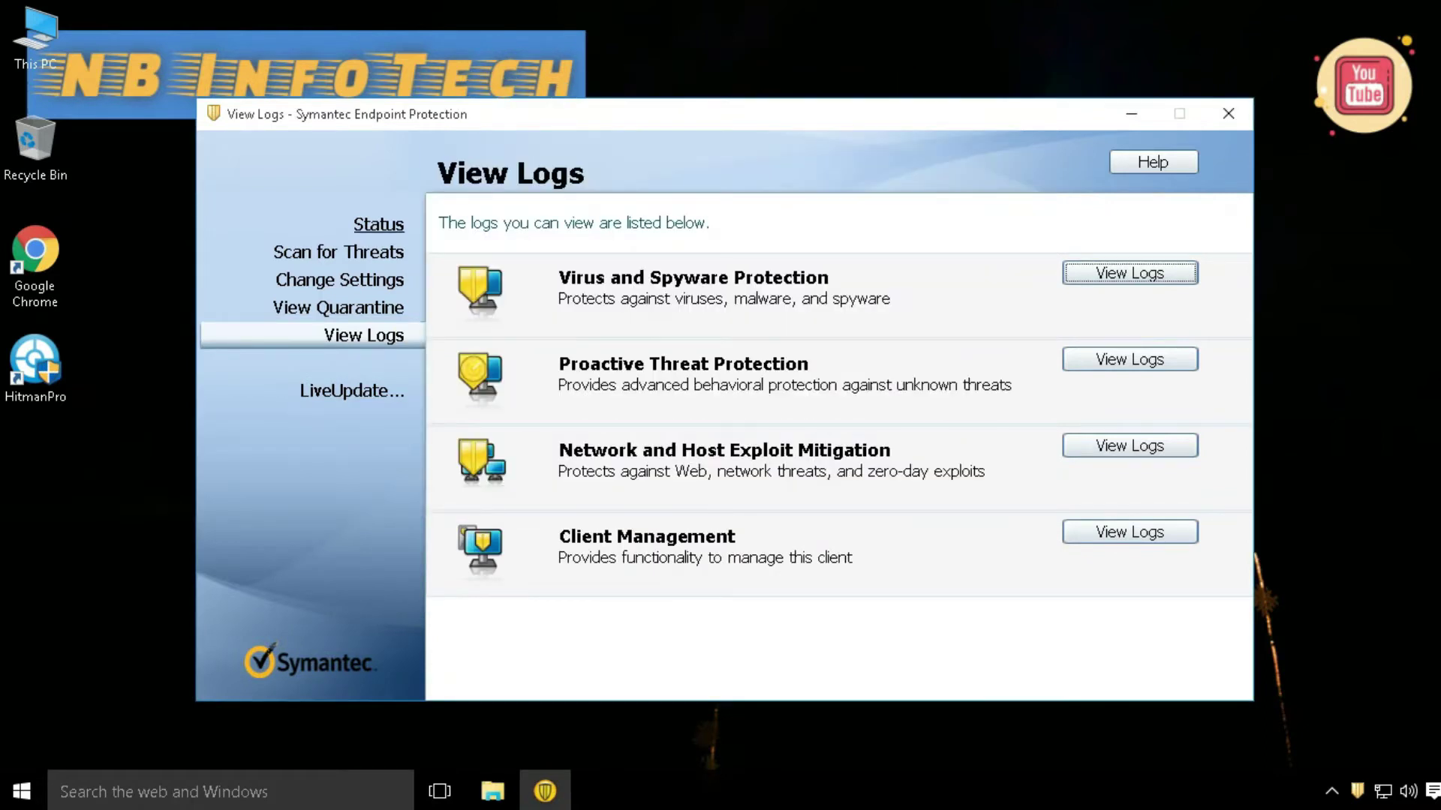
left_click(379, 224)
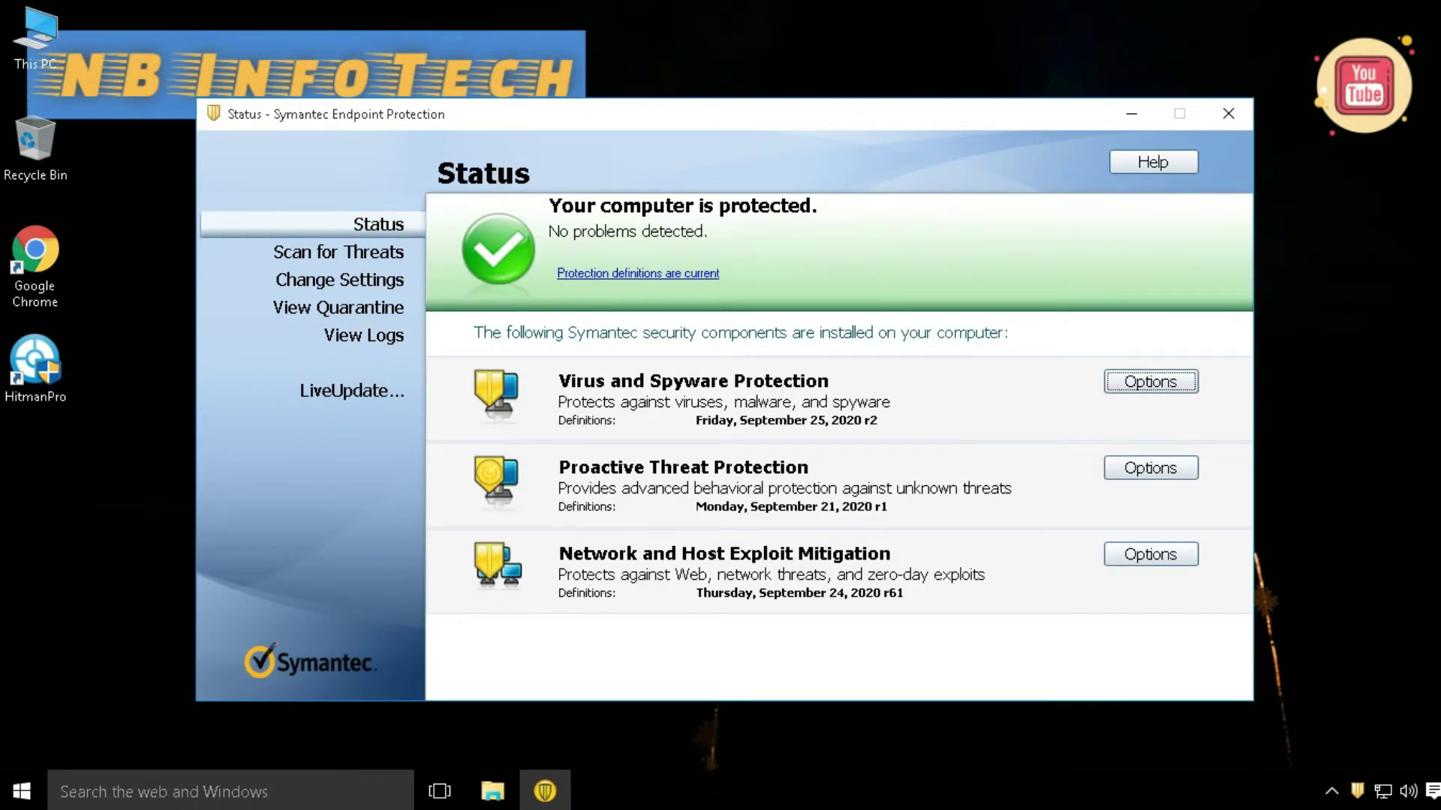
Review the options offered for Virus and Spyware Protection and open its settings
left_click(1150, 381)
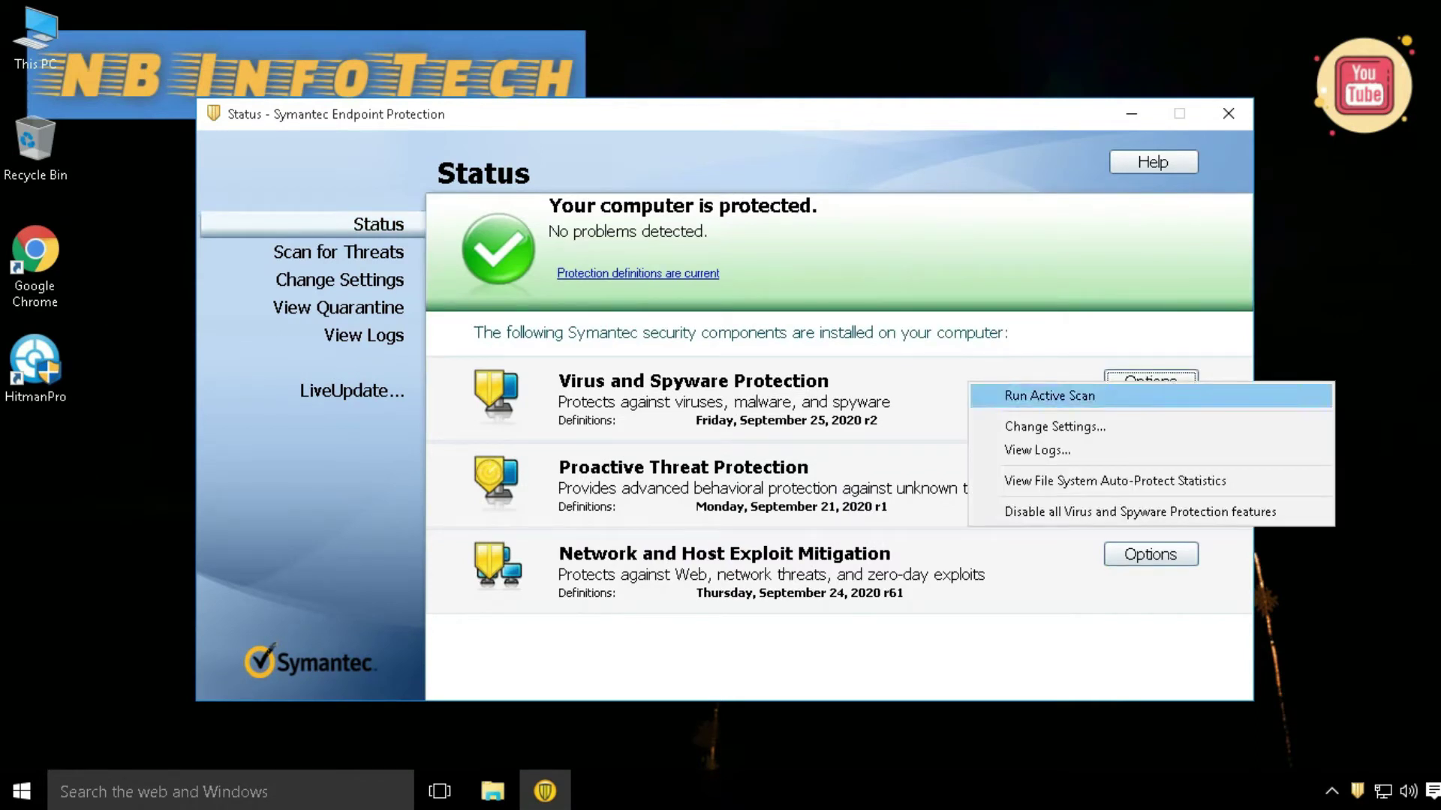
key("Down")
key("Down")
key("Down")
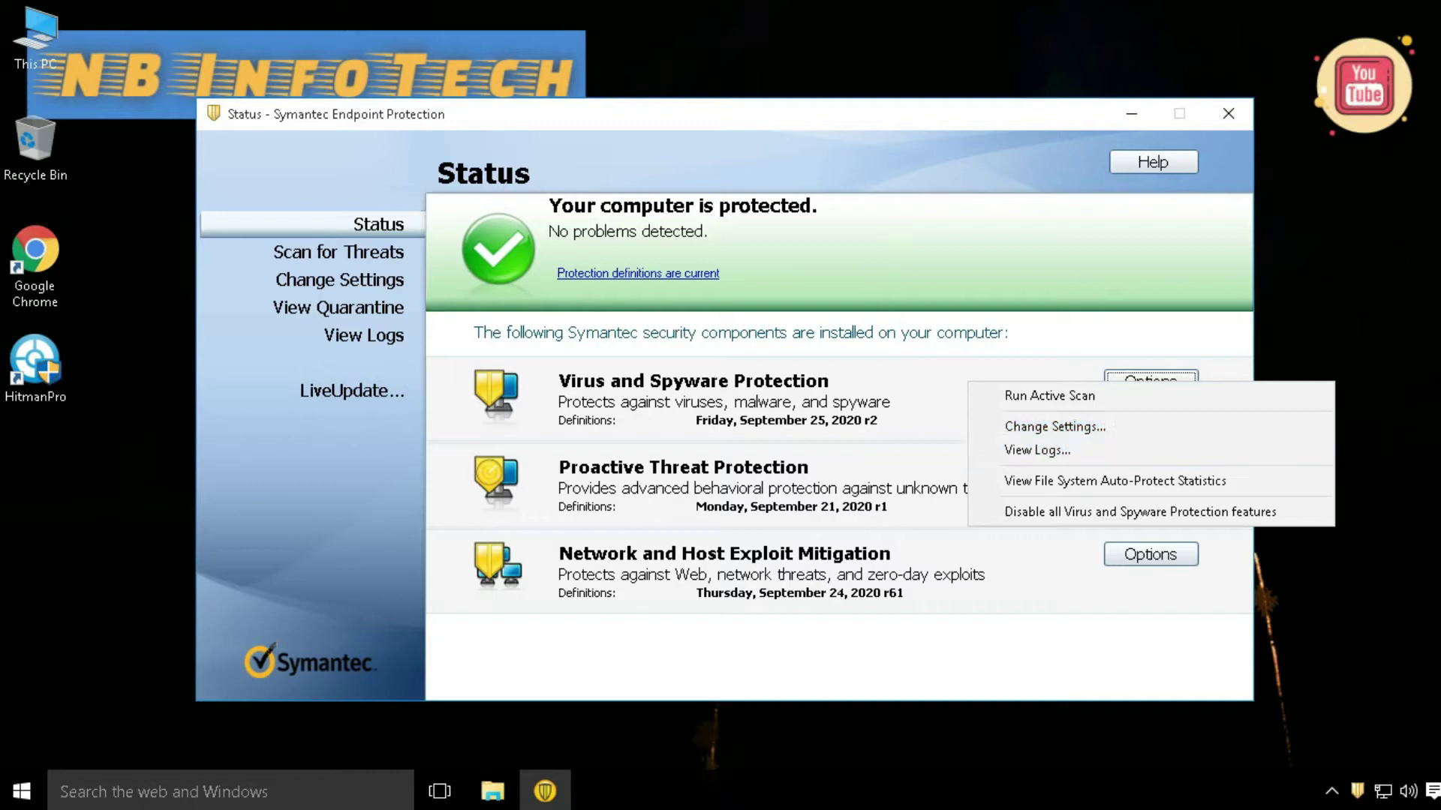
key("Down")
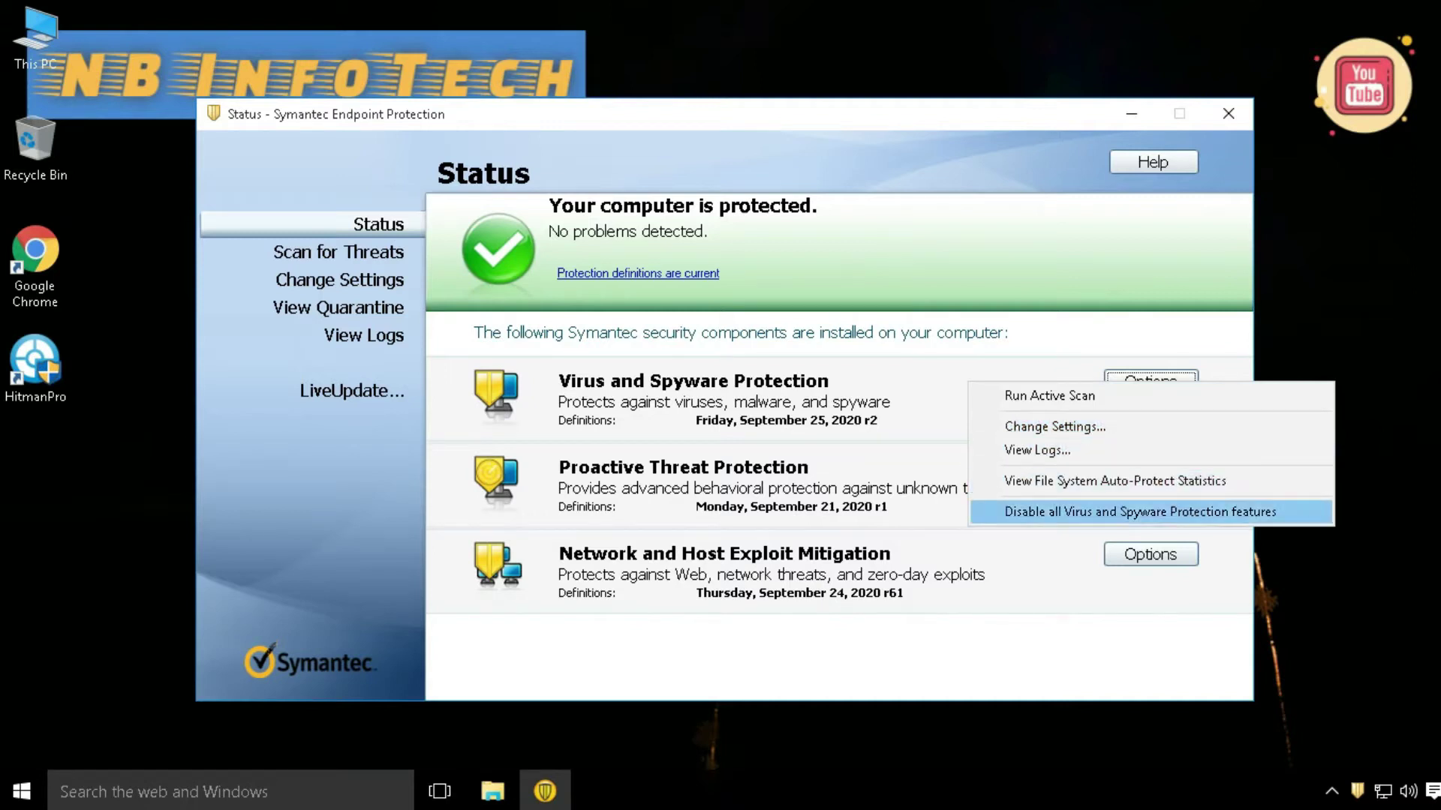
key("Up")
key("Up")
key("Up")
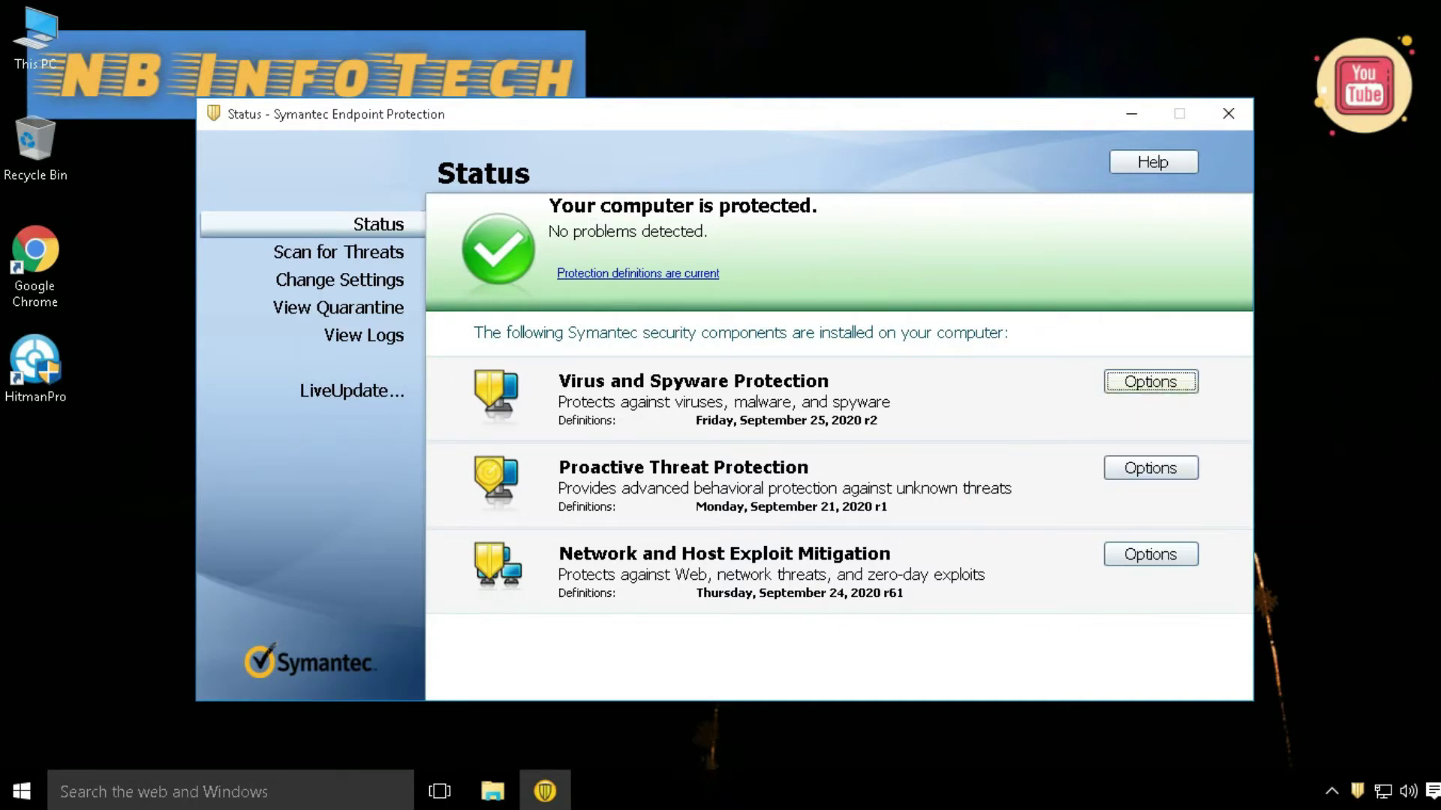
key("Return")
Examine the global scan settings: Insight and Bloodhound levels, the exceptions list, log retention and browser home page protection
key("Tab")
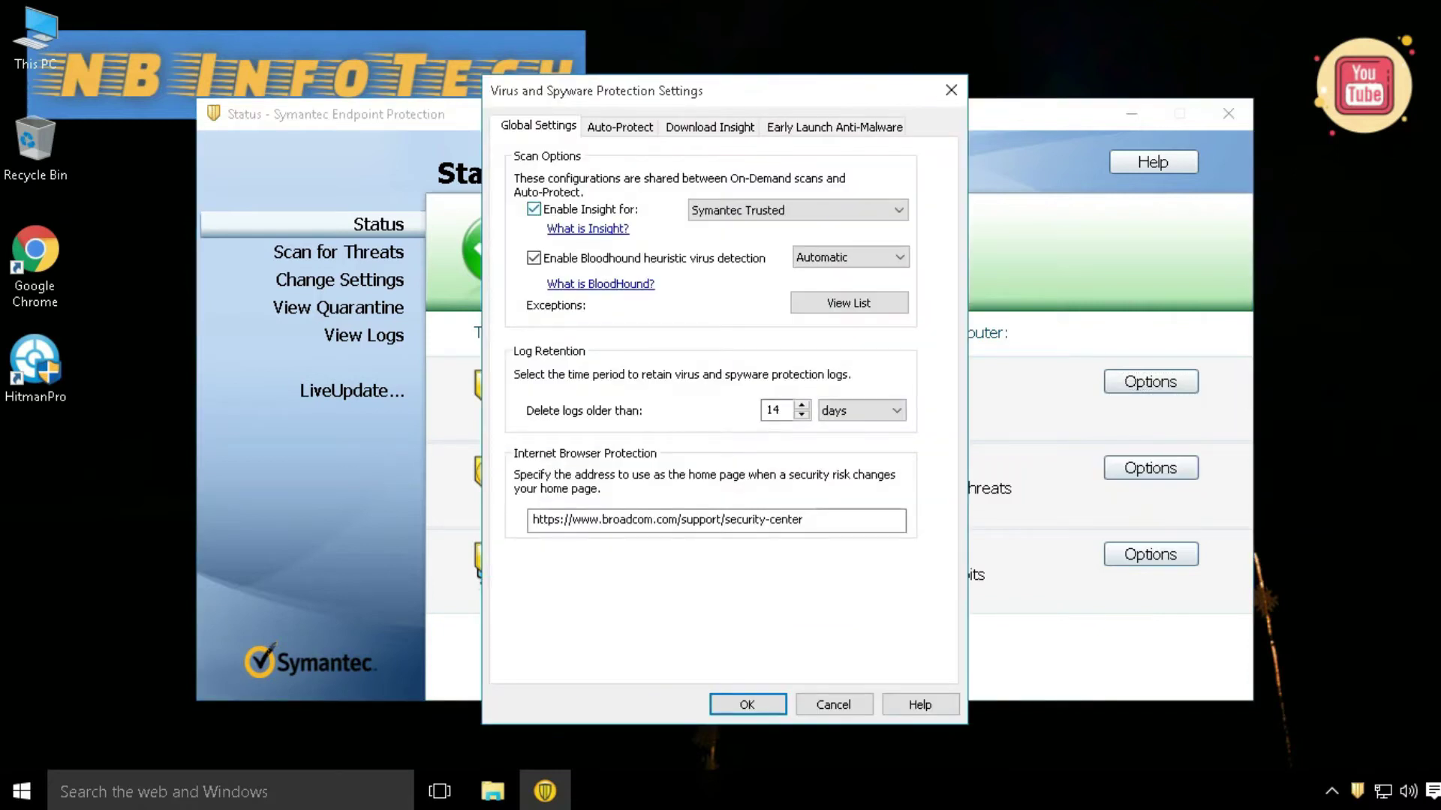
key("Tab")
key("alt+Down")
key("Escape")
key("Tab")
key("alt+Down")
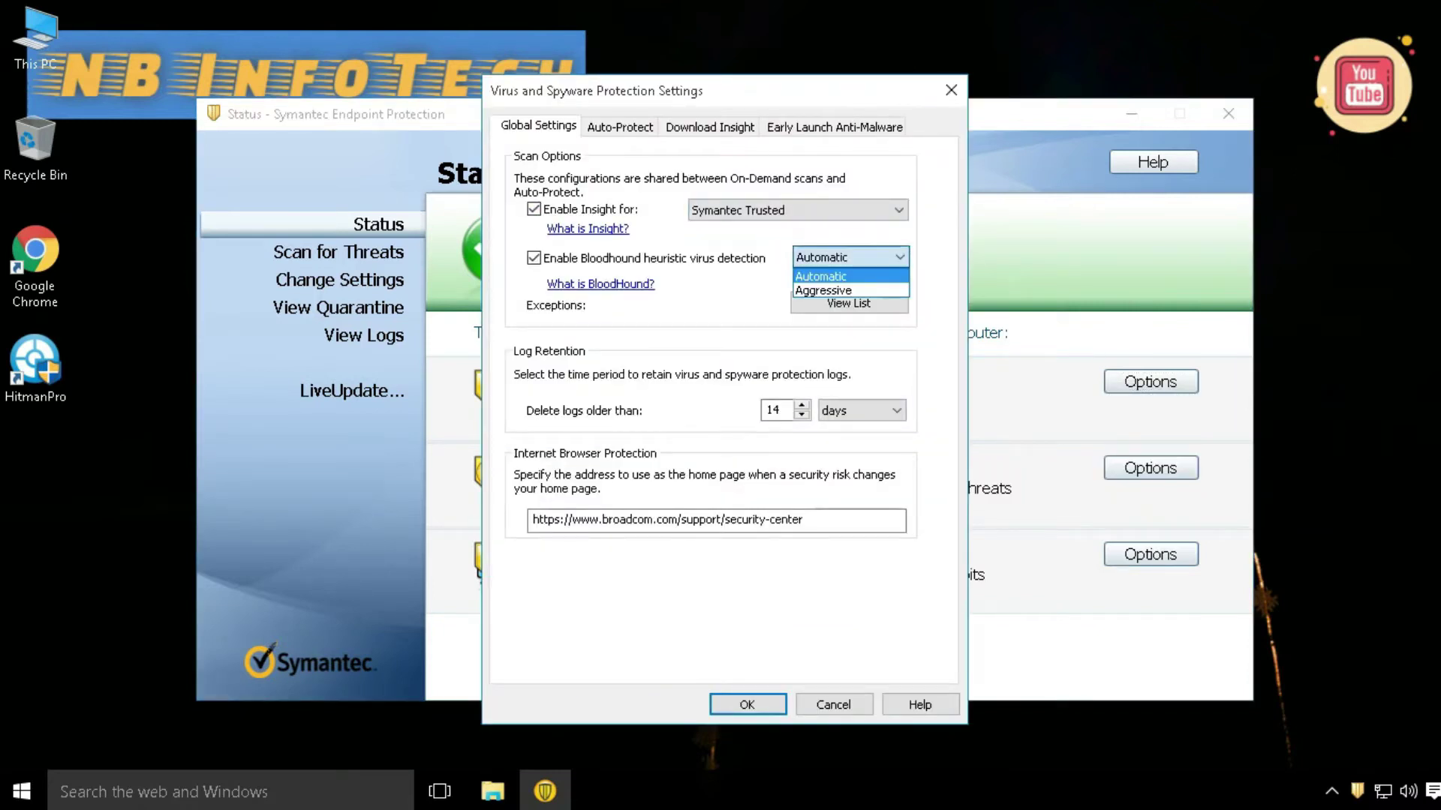
key("Escape")
key("Tab")
key("Return")
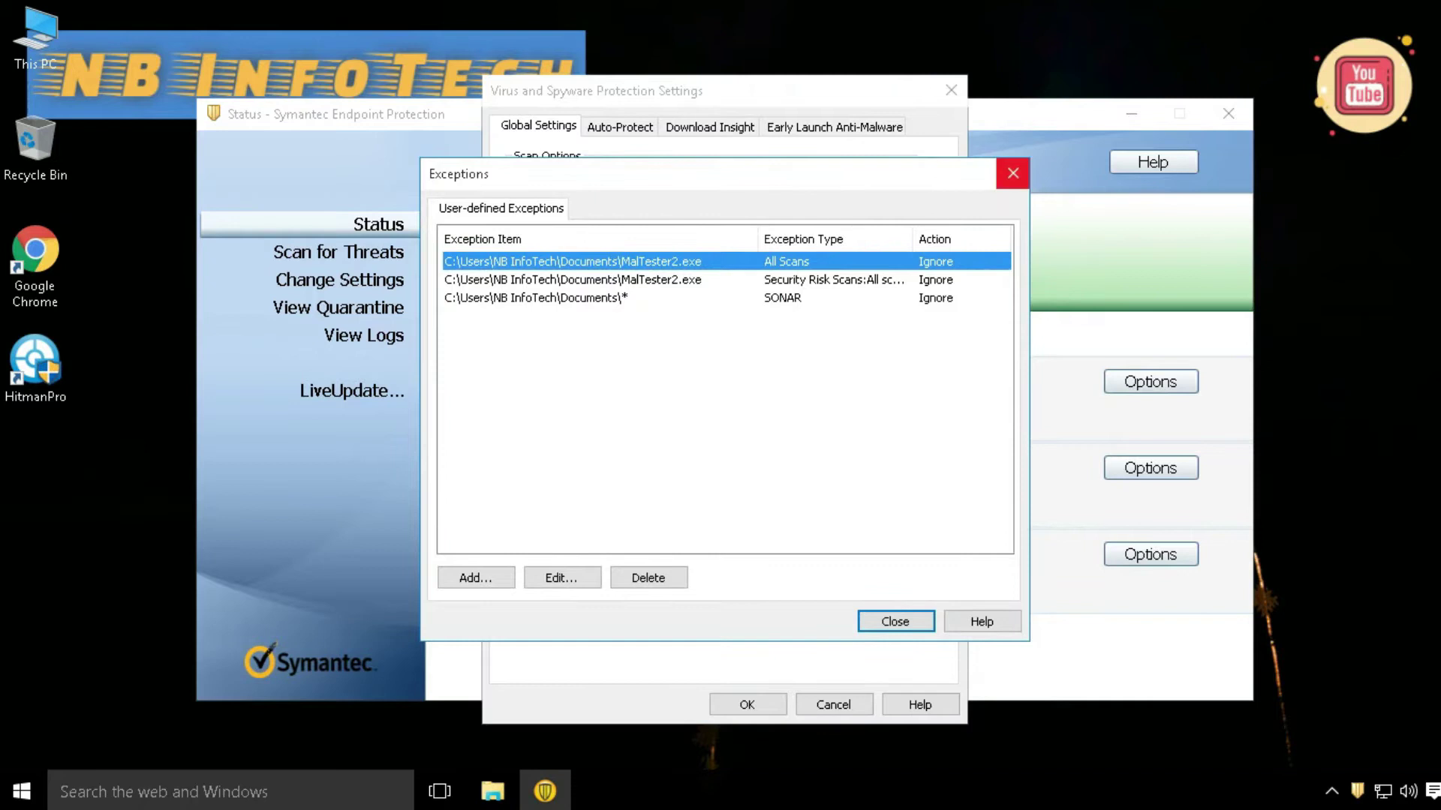
left_click(1012, 174)
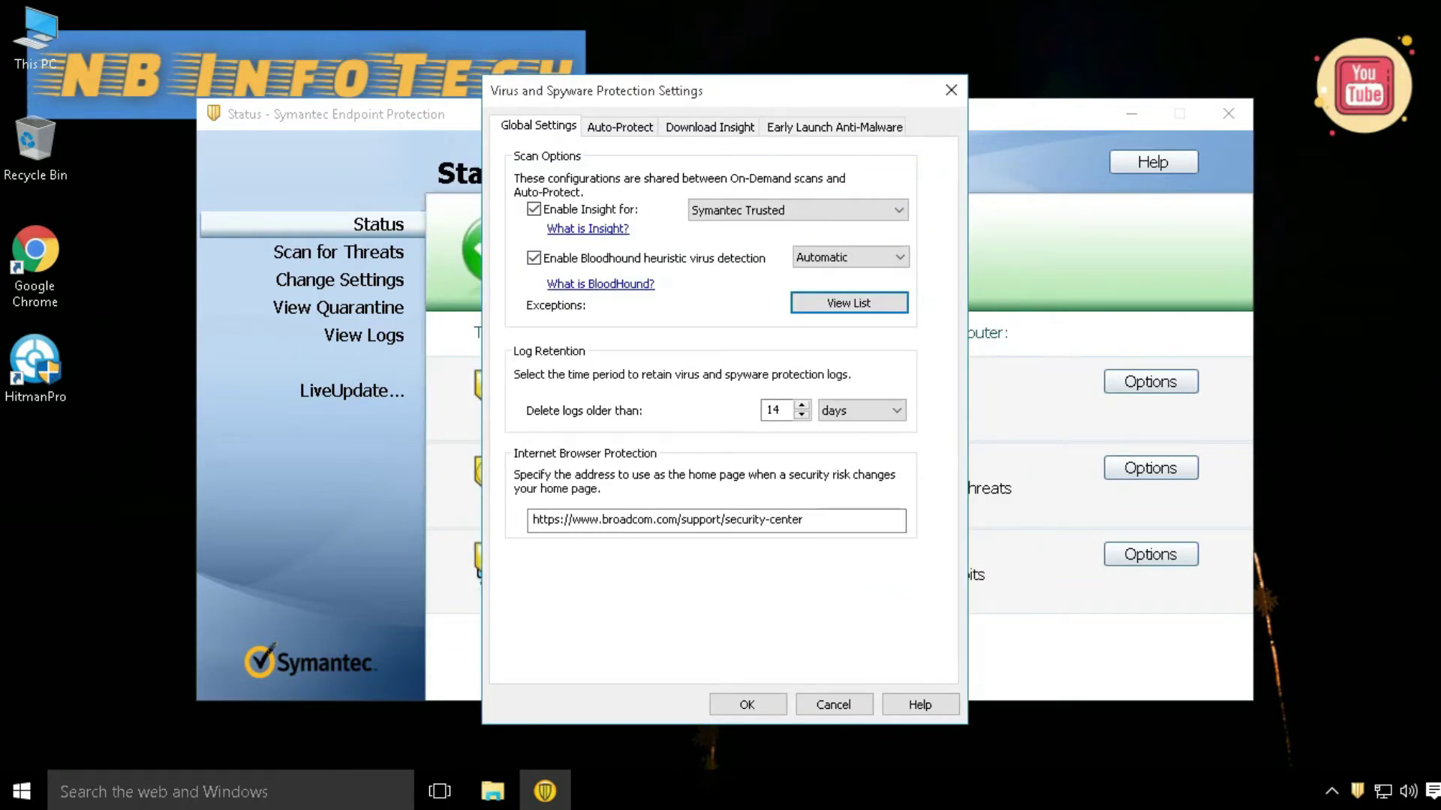
key("Tab")
key("Tab")
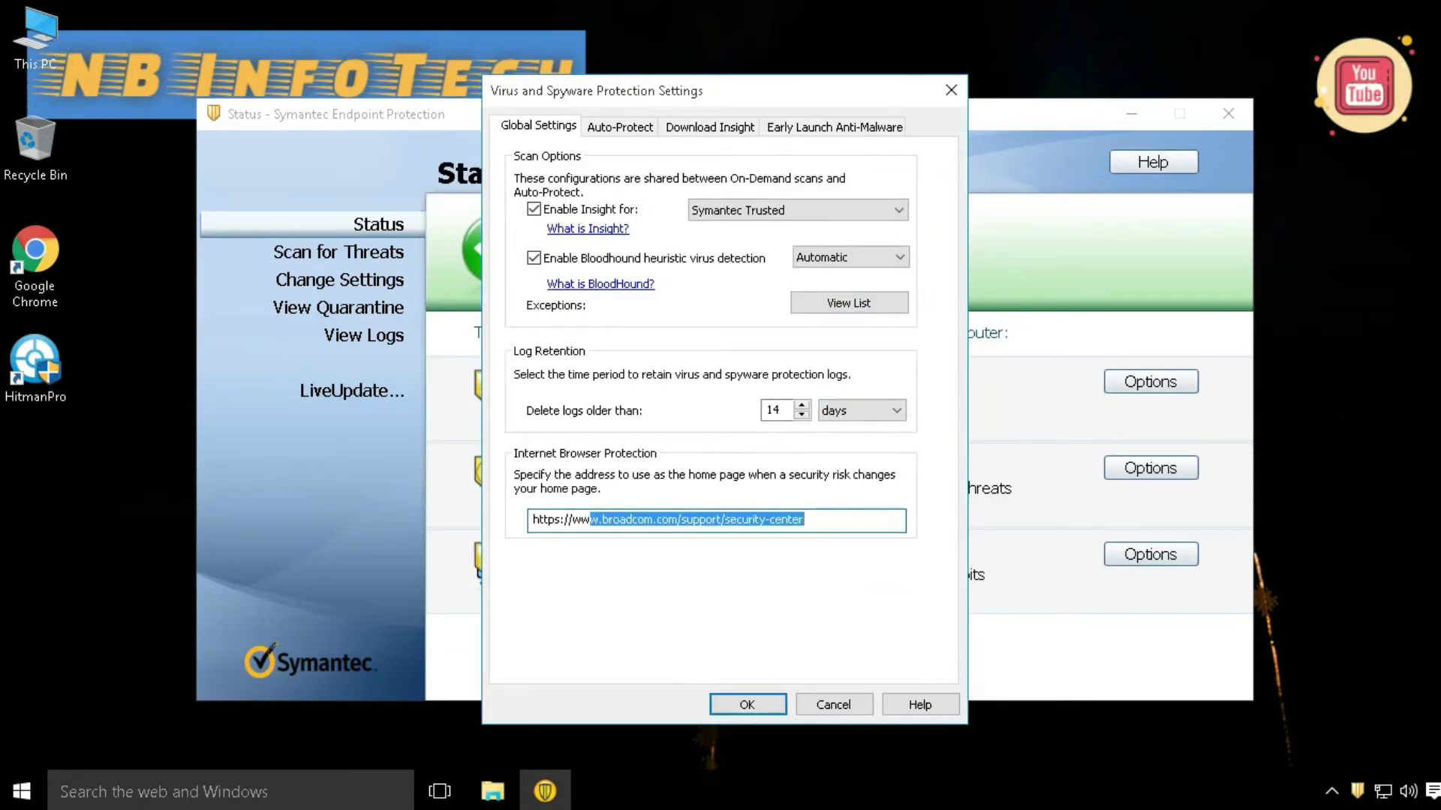
key("End")
Examine the Auto-Protect scan actions for malware and each security risk category, from Adware through Trackware
key("ctrl+Tab")
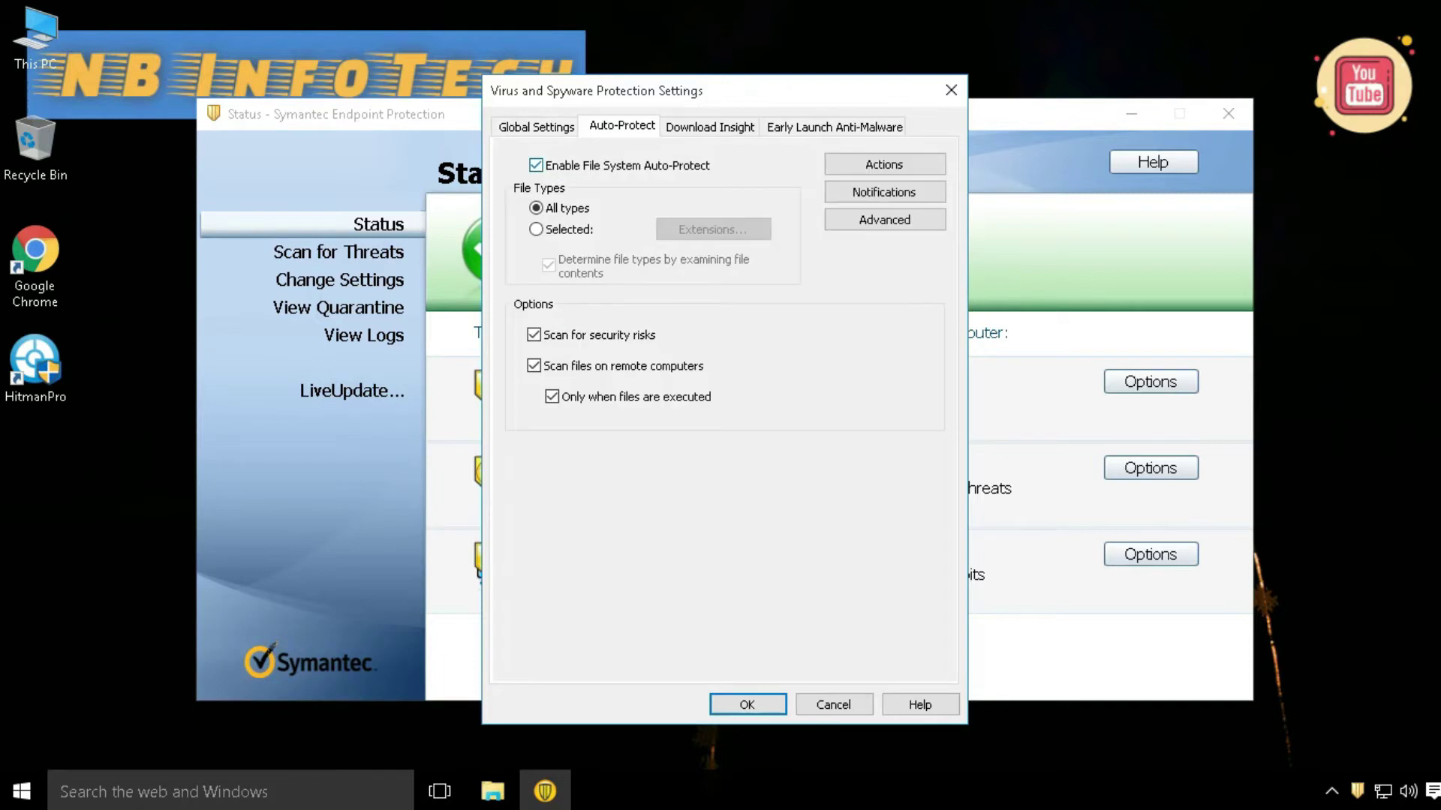
key("Tab")
key("Return")
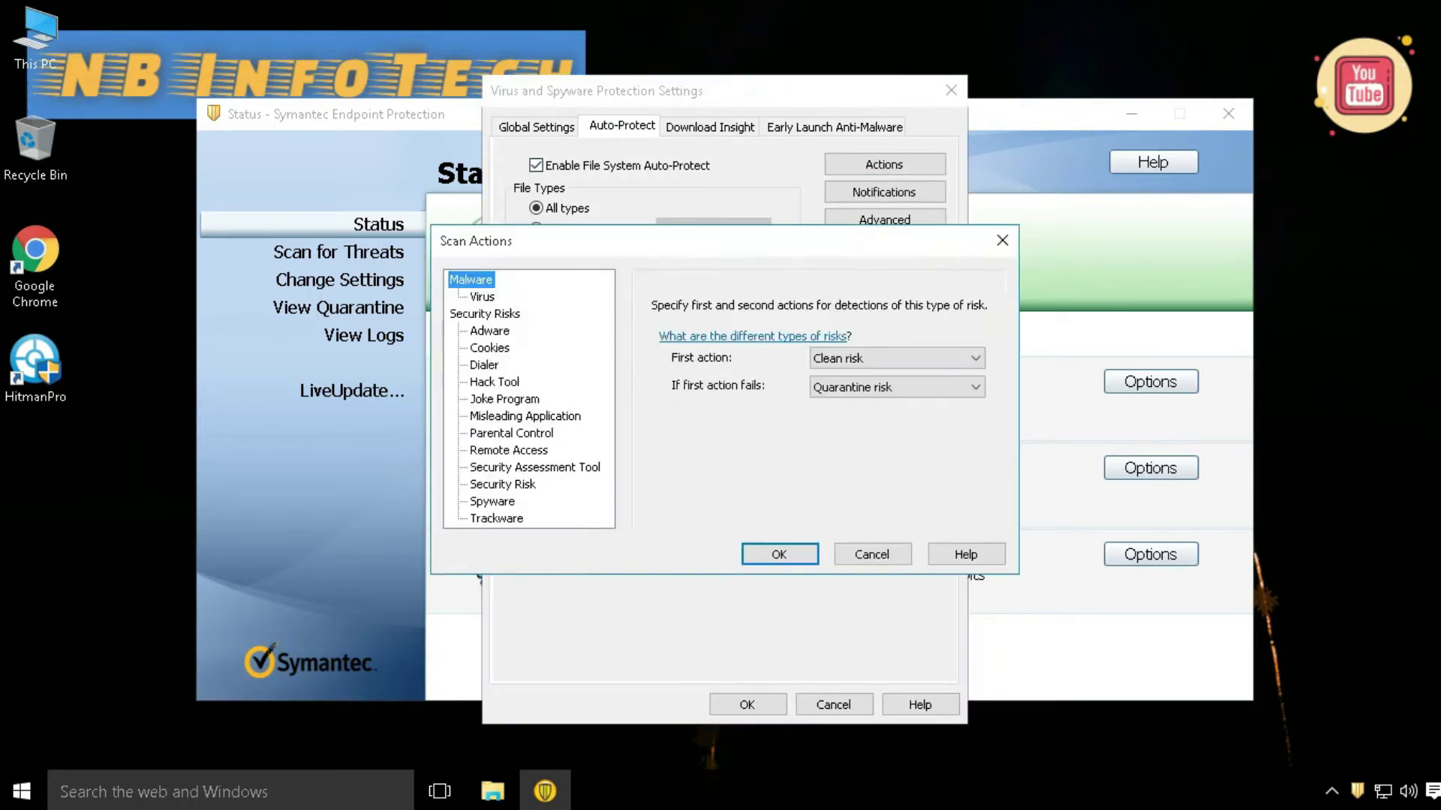
key("Down")
key("Down")
key("Down")
key("Down")
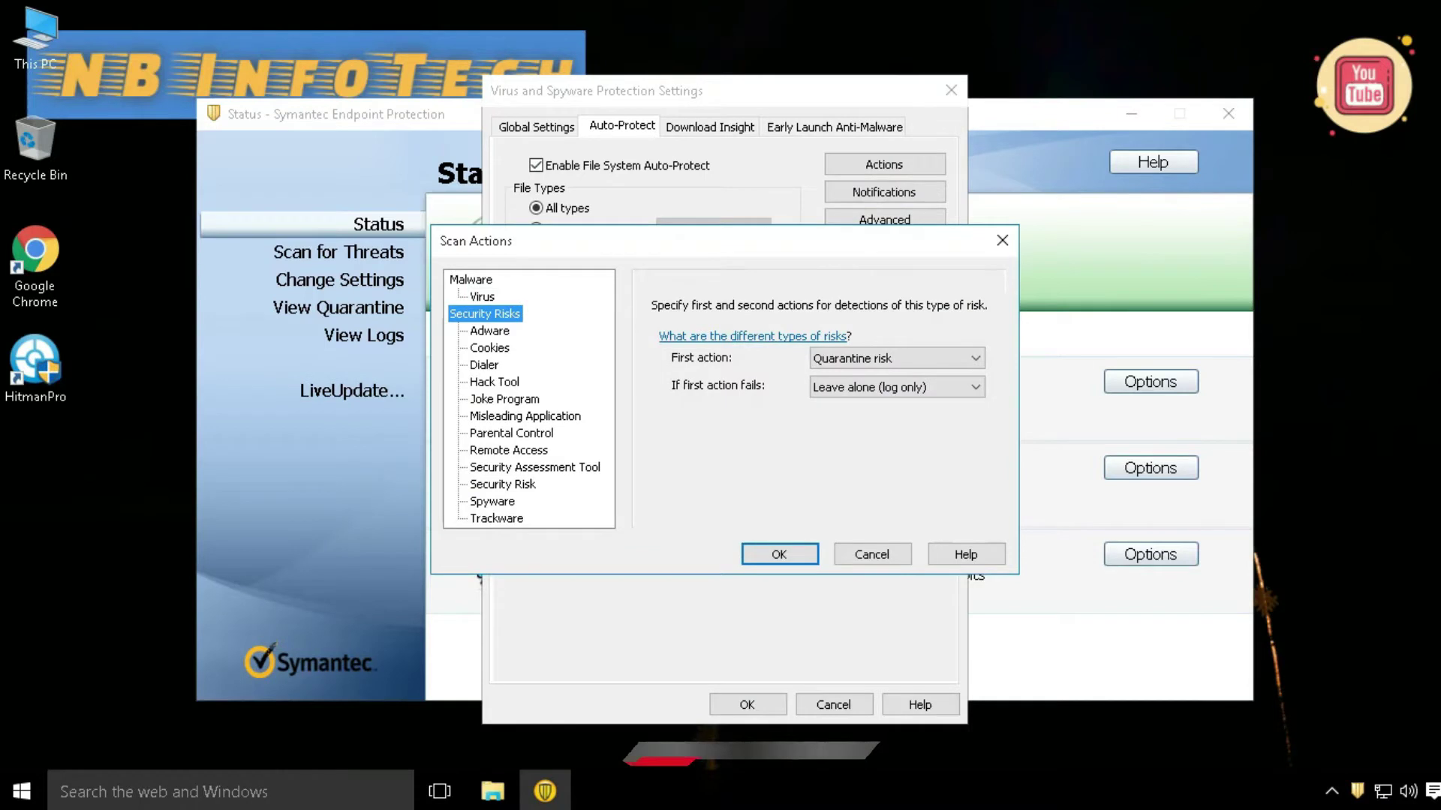
key("Up")
key("Down")
key("Down")
key("Down")
key("Down")
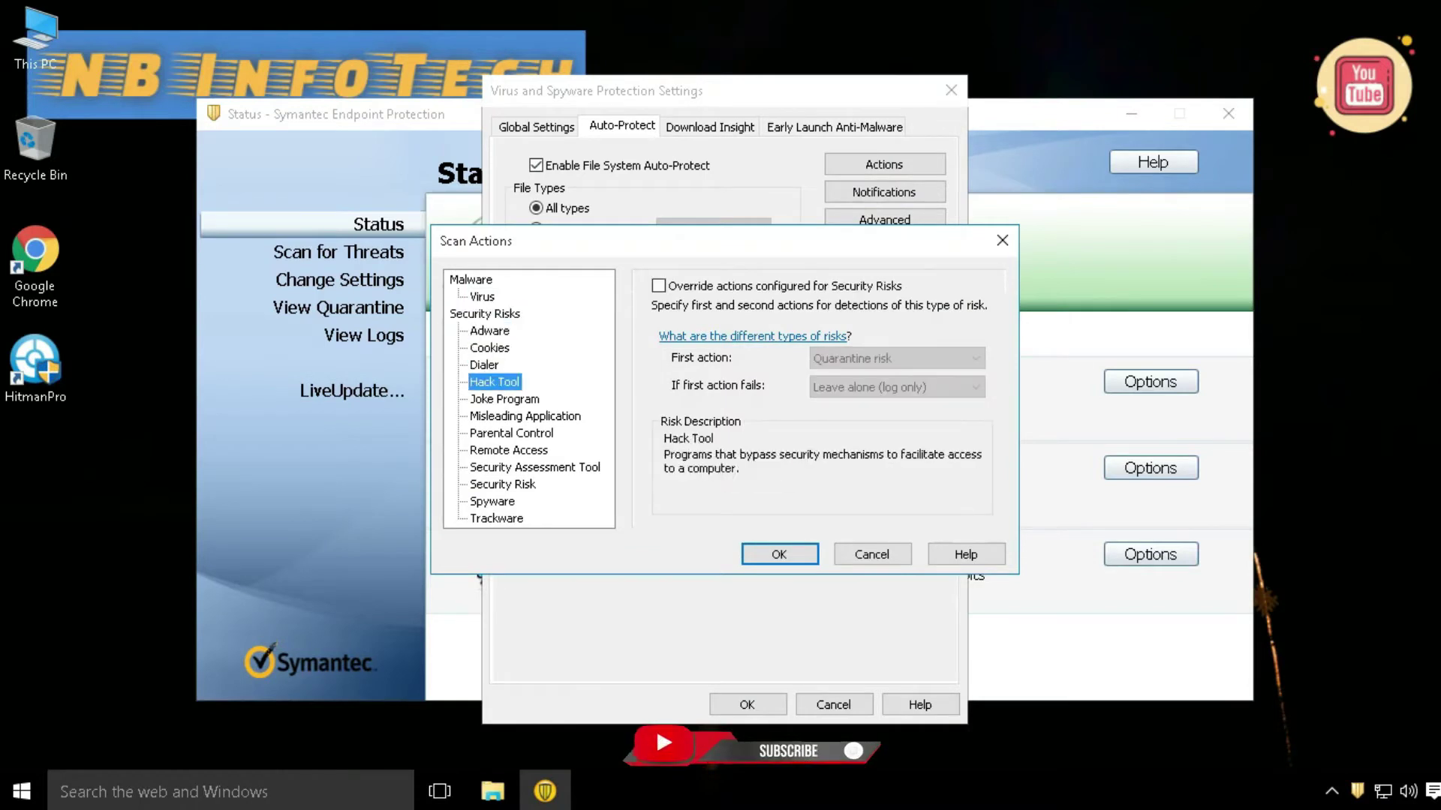
key("Down")
key("Down")
key("Down")
key("Down")
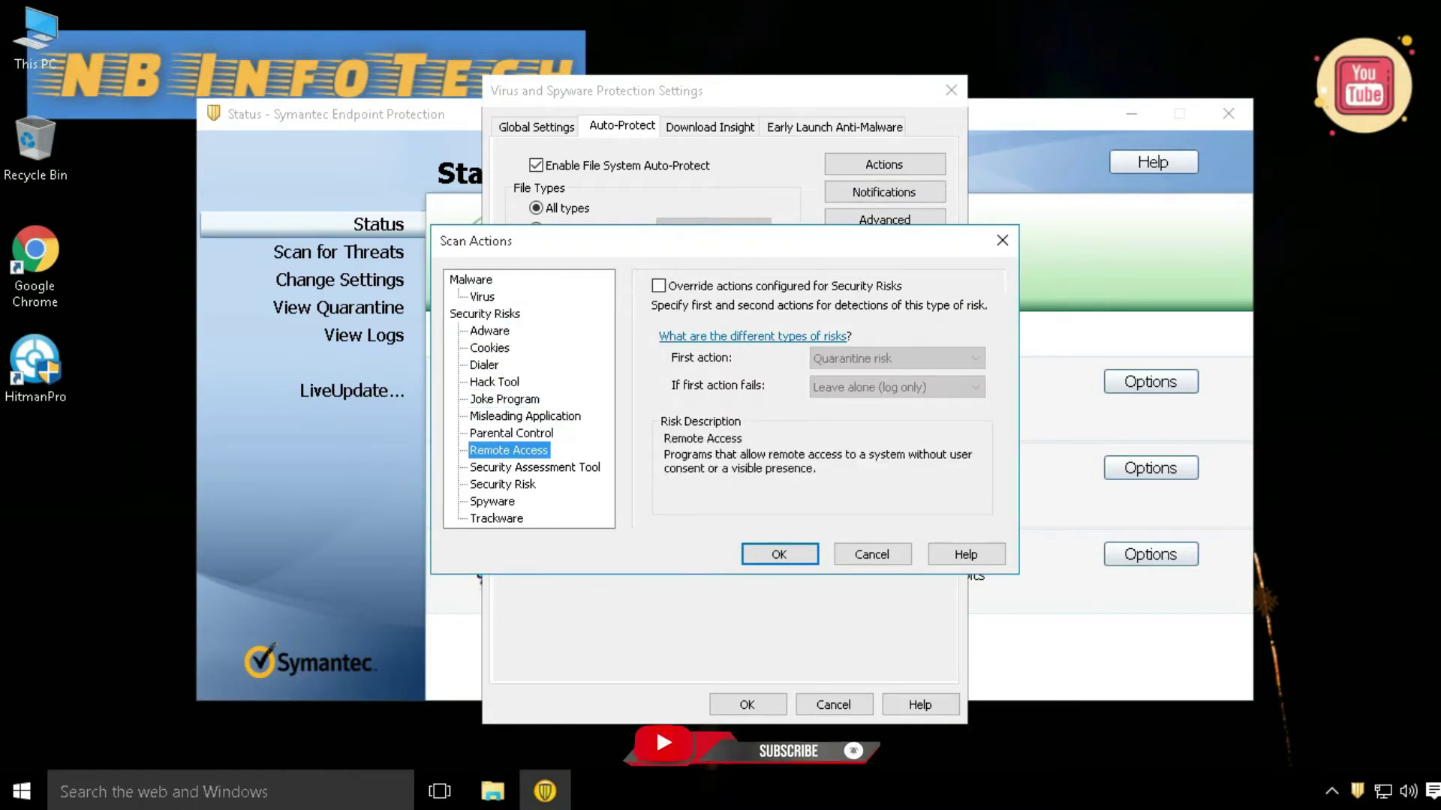
key("Down")
key("Down")
key("Down")
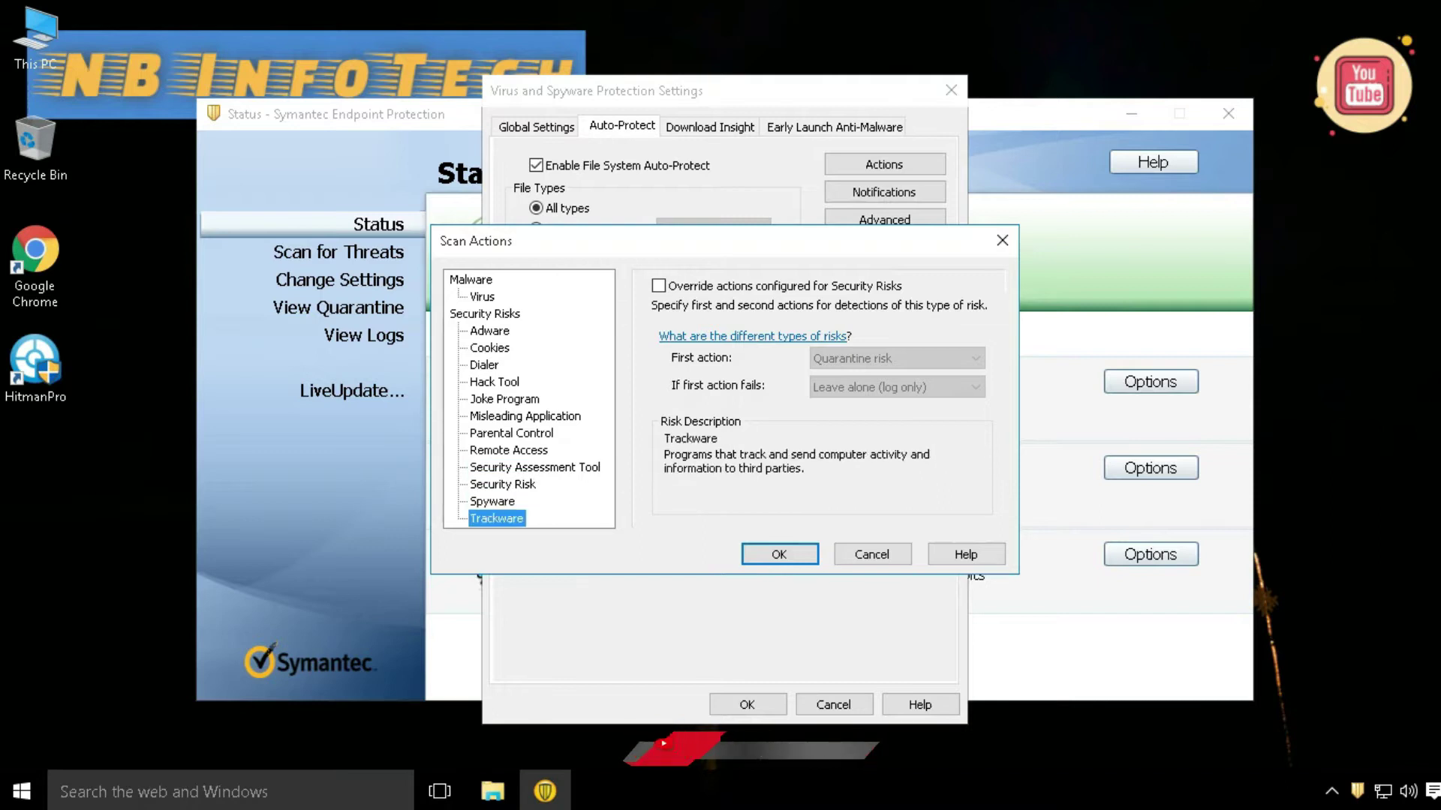
key("Return")
Examine the Download Insight settings and the actions available for malicious and unproven files
key("ctrl+Tab")
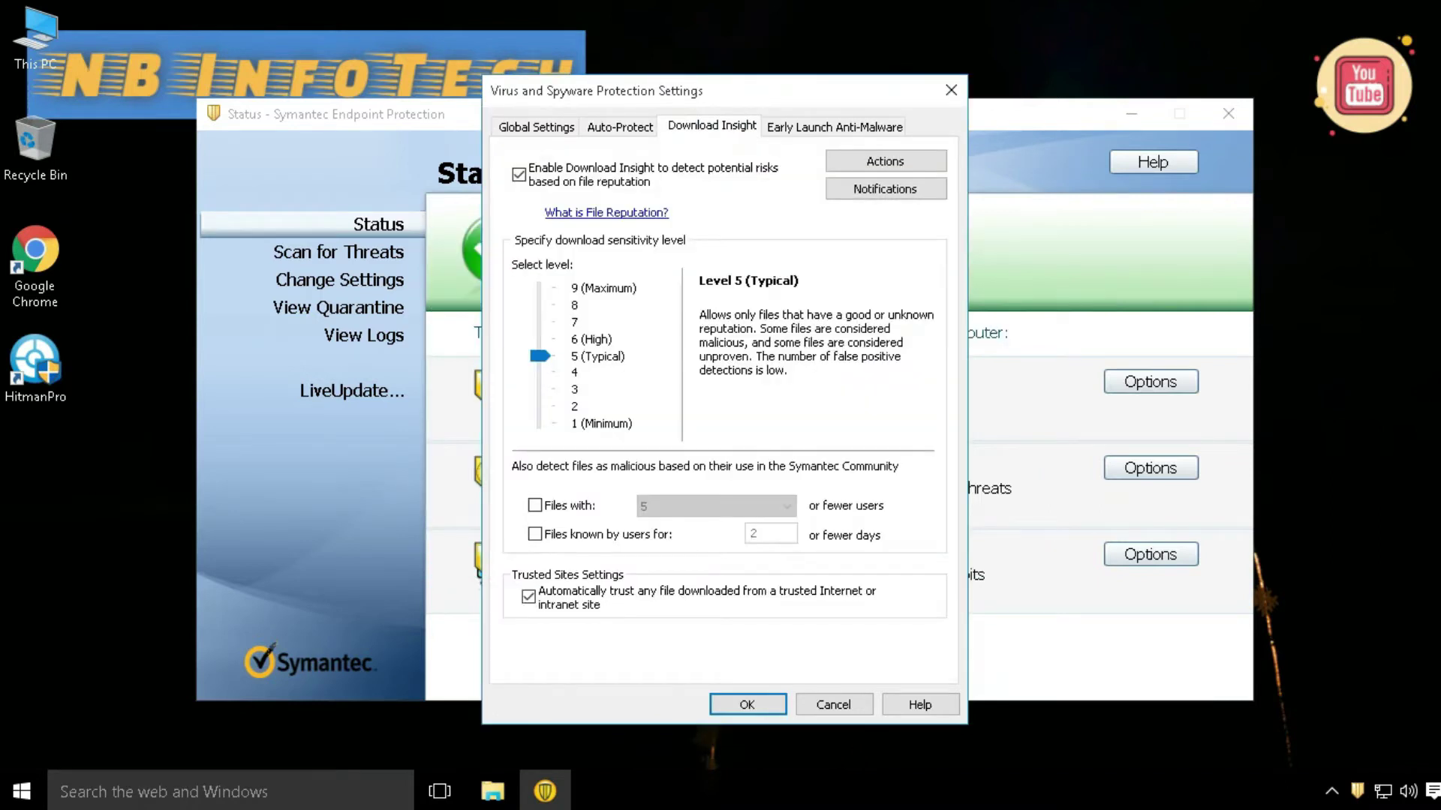
key("Tab")
key("Tab")
key("Return")
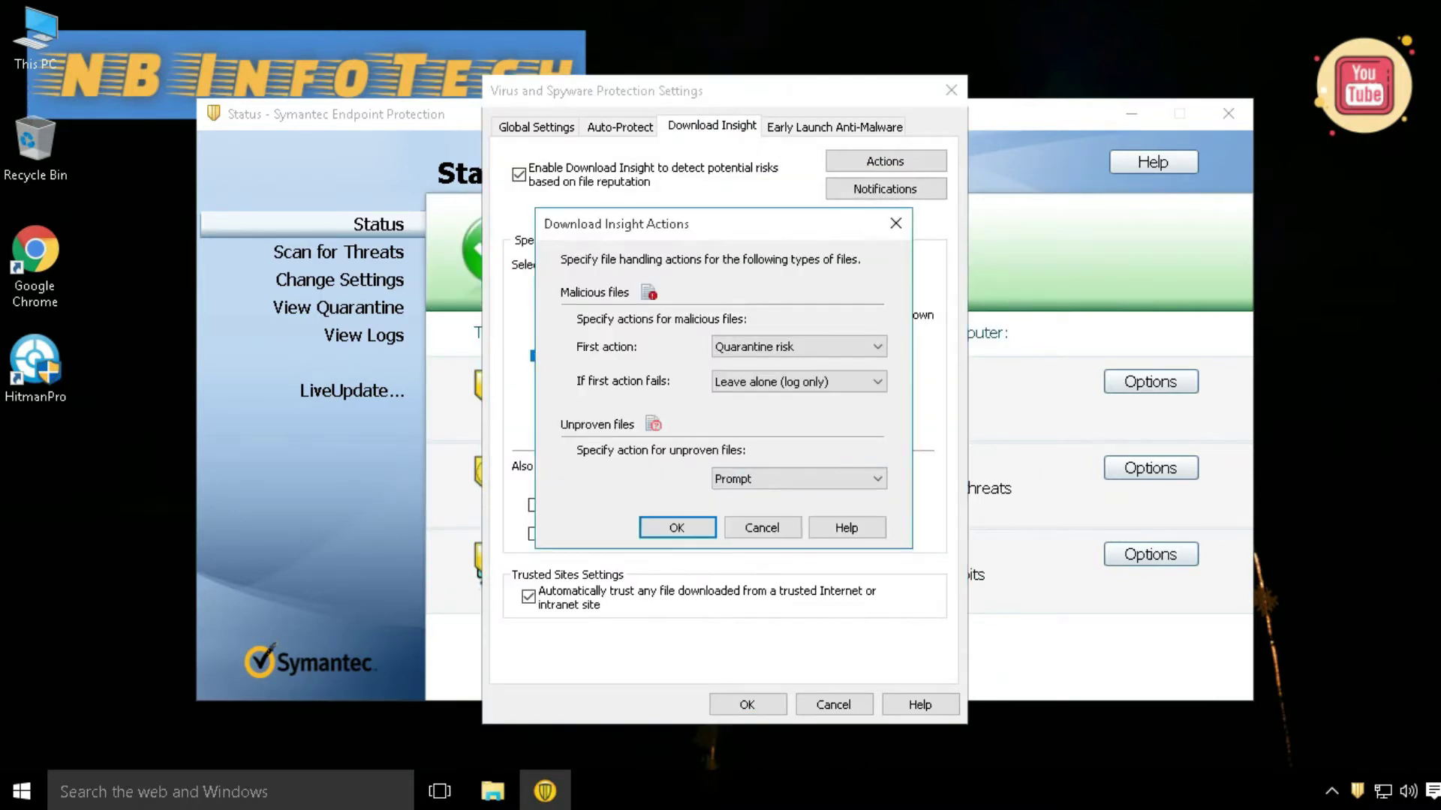
key("shift+Tab")
key("alt+Down")
key("alt+Up")
key("shift+Tab")
key("alt+Down")
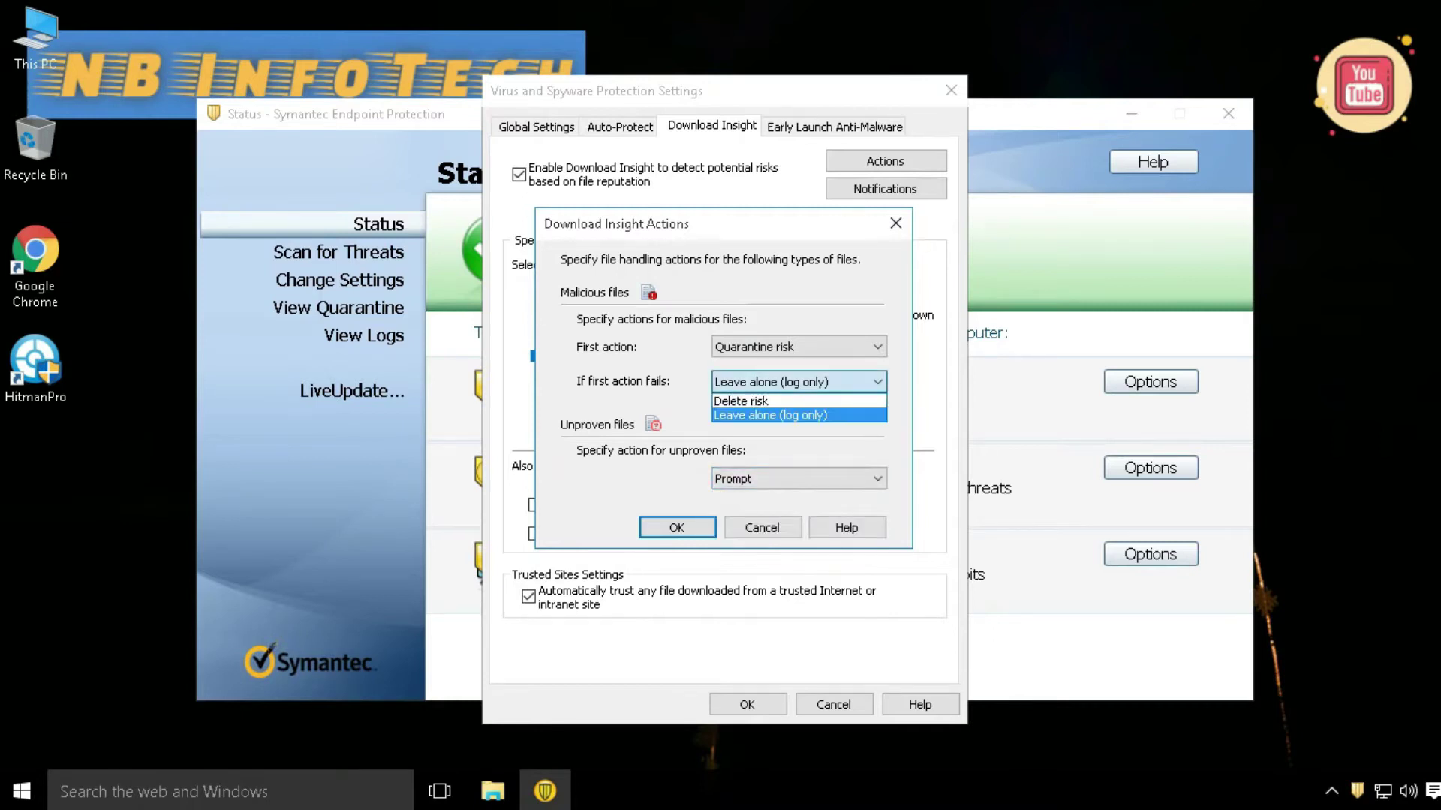
key("alt+Up")
key("shift+Tab")
key("alt+Down")
key("alt+Up")
key("Tab")
key("Tab")
key("Tab")
key("Tab")
key("Return")
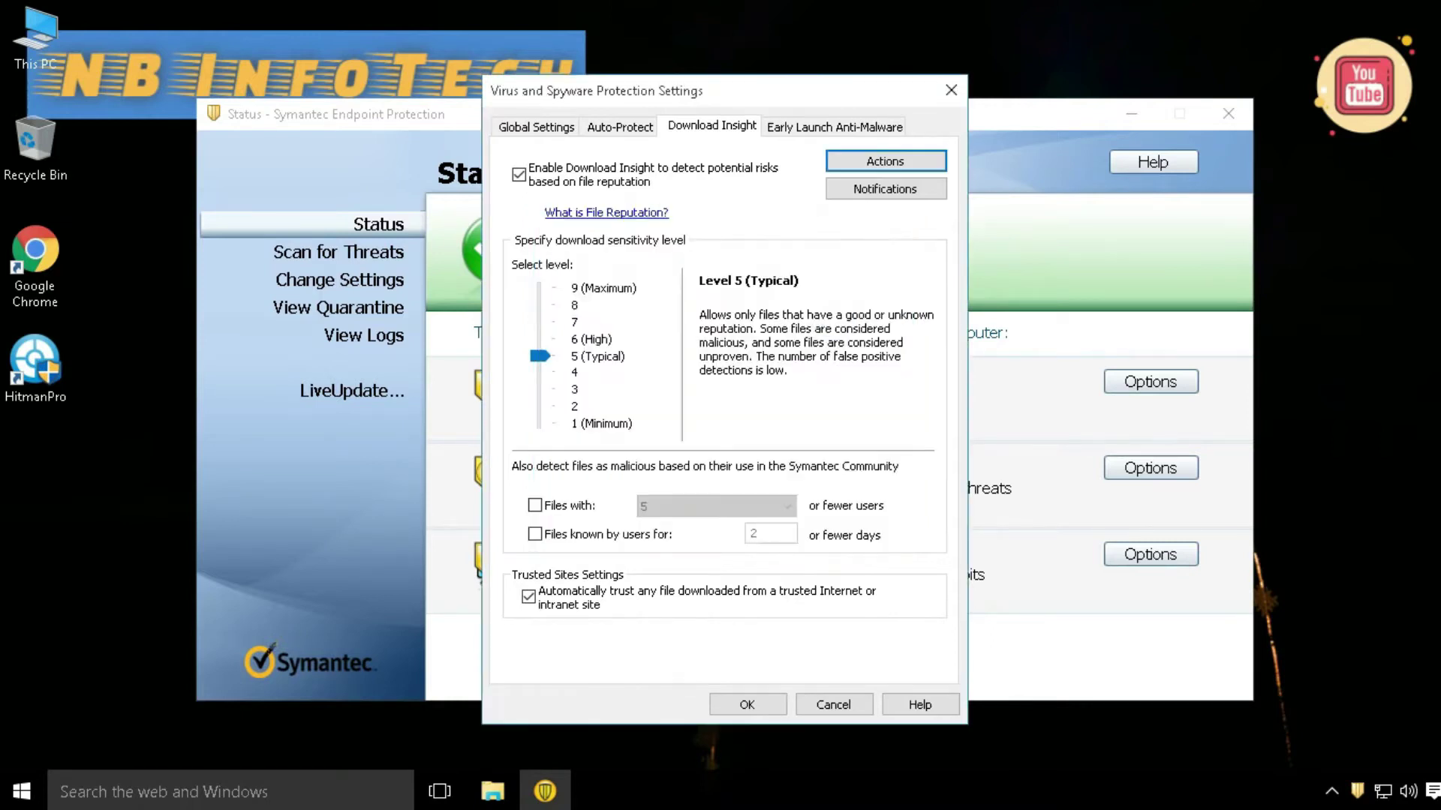
Review the Early Launch Anti-Malware driver detection options and close the Virus and Spyware Protection settings
key("ctrl+Tab")
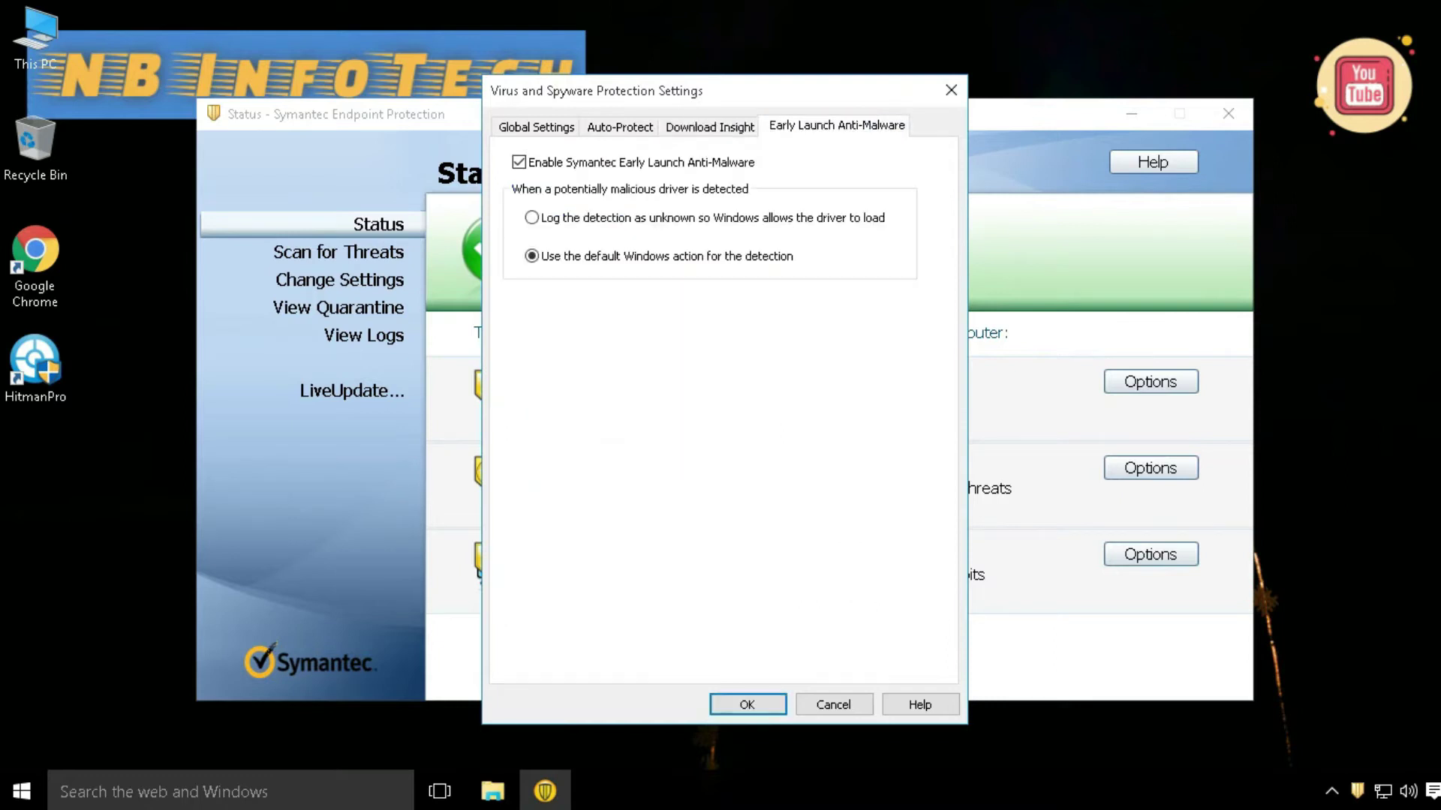
key("Tab")
key("Up")
key("Down")
key("Return")
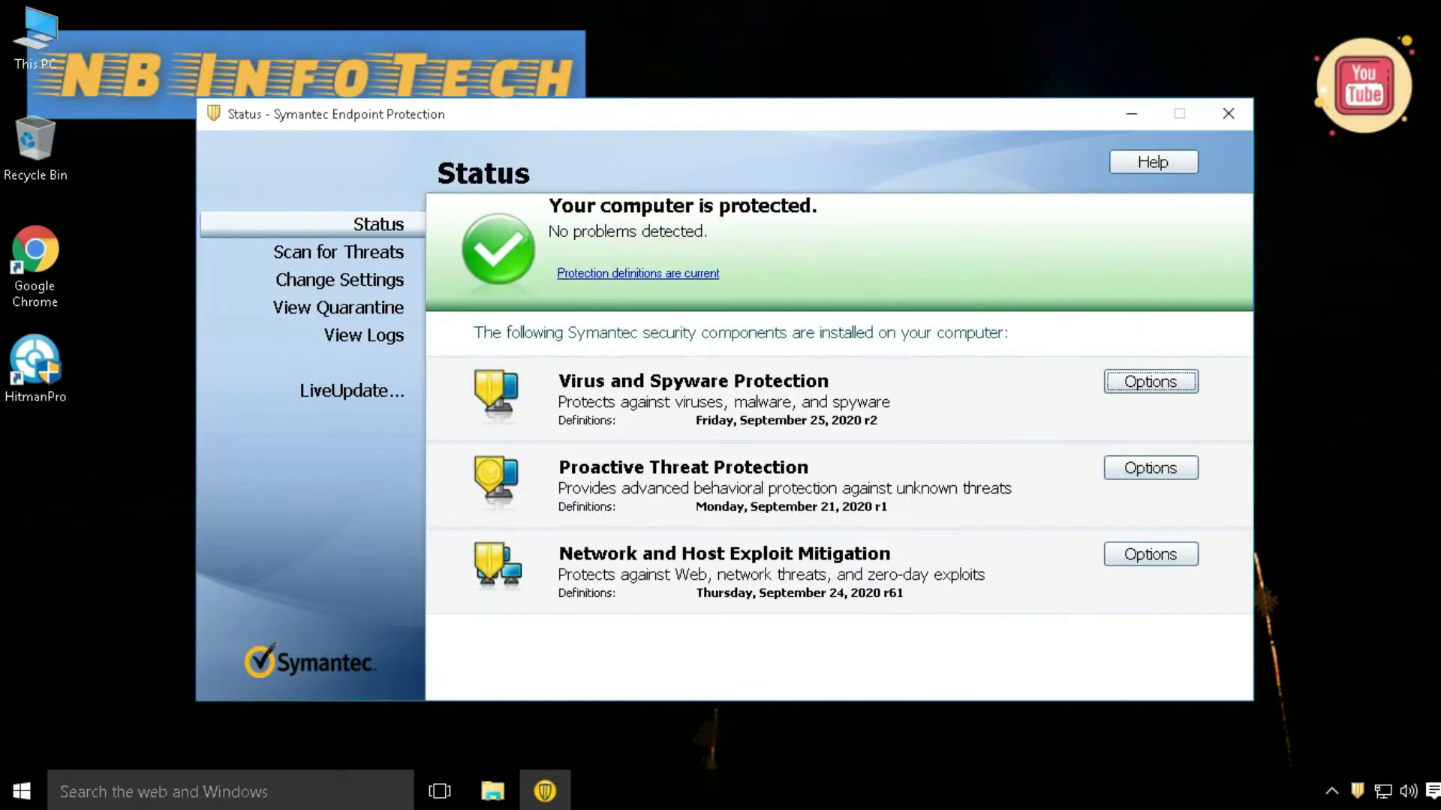
Open the Proactive Threat Protection settings and read the help topic explaining SONAR
key("Tab")
key("Return")
key("Down")
key("Return")
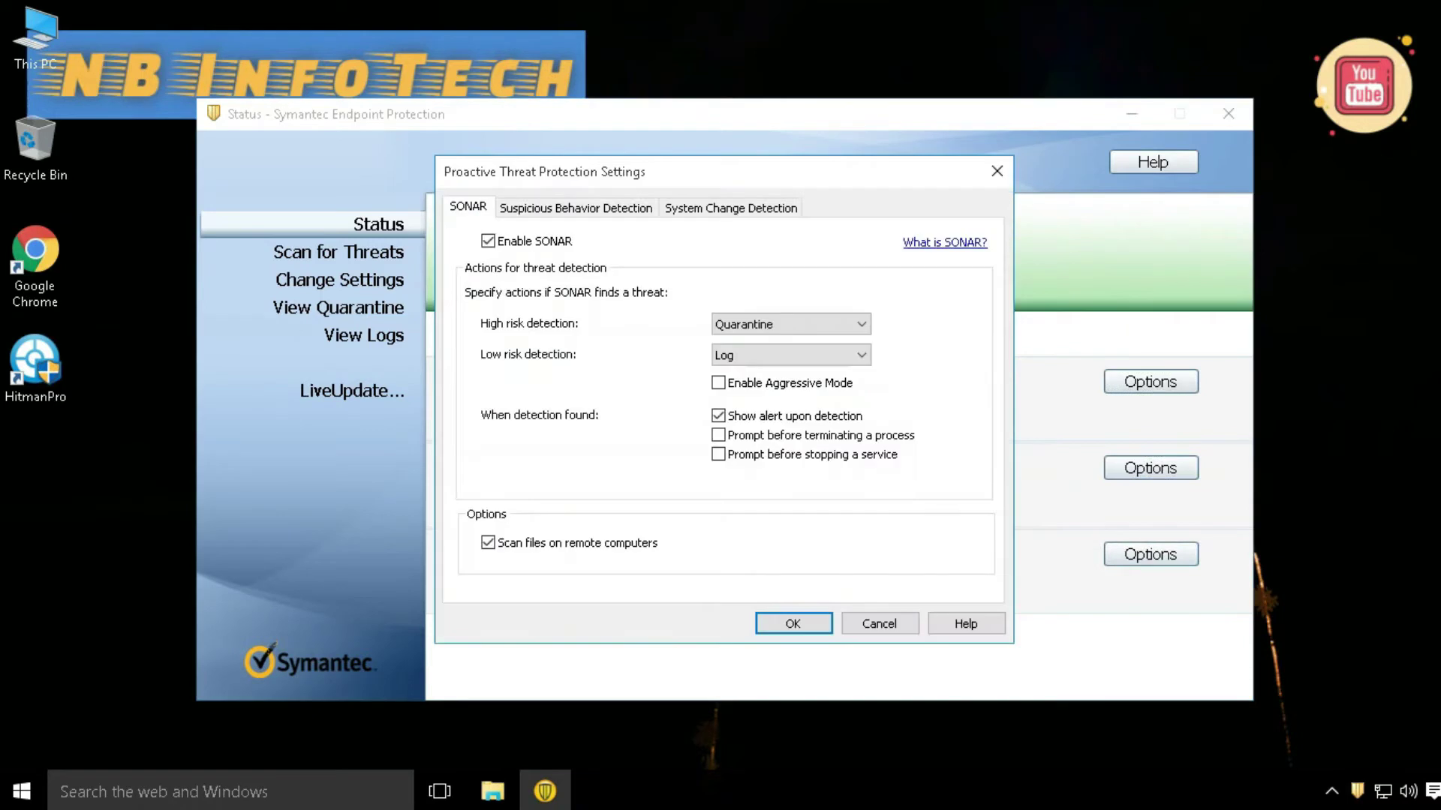
key("space")
key("space")
key("F1")
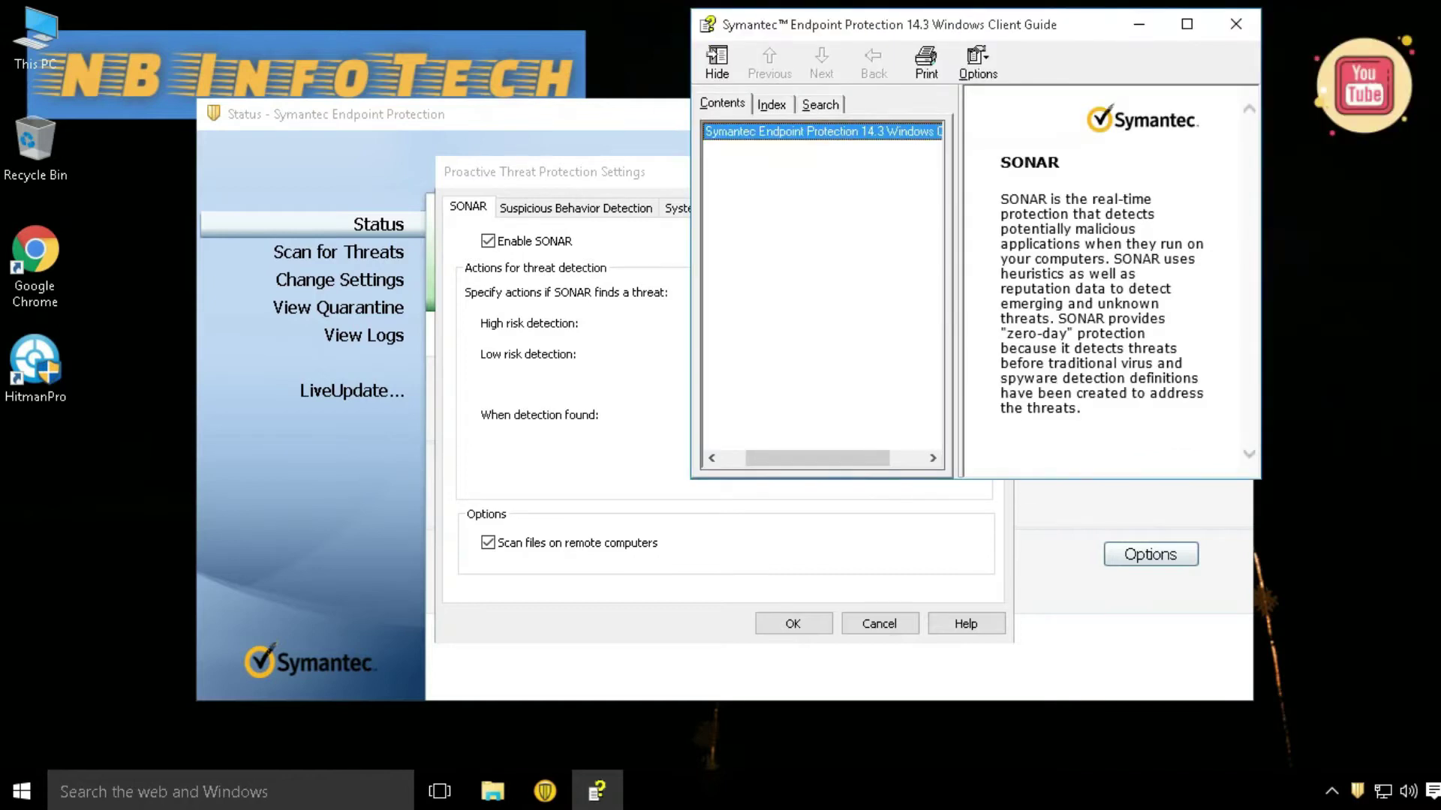
left_click_drag(1001, 198, 1080, 409)
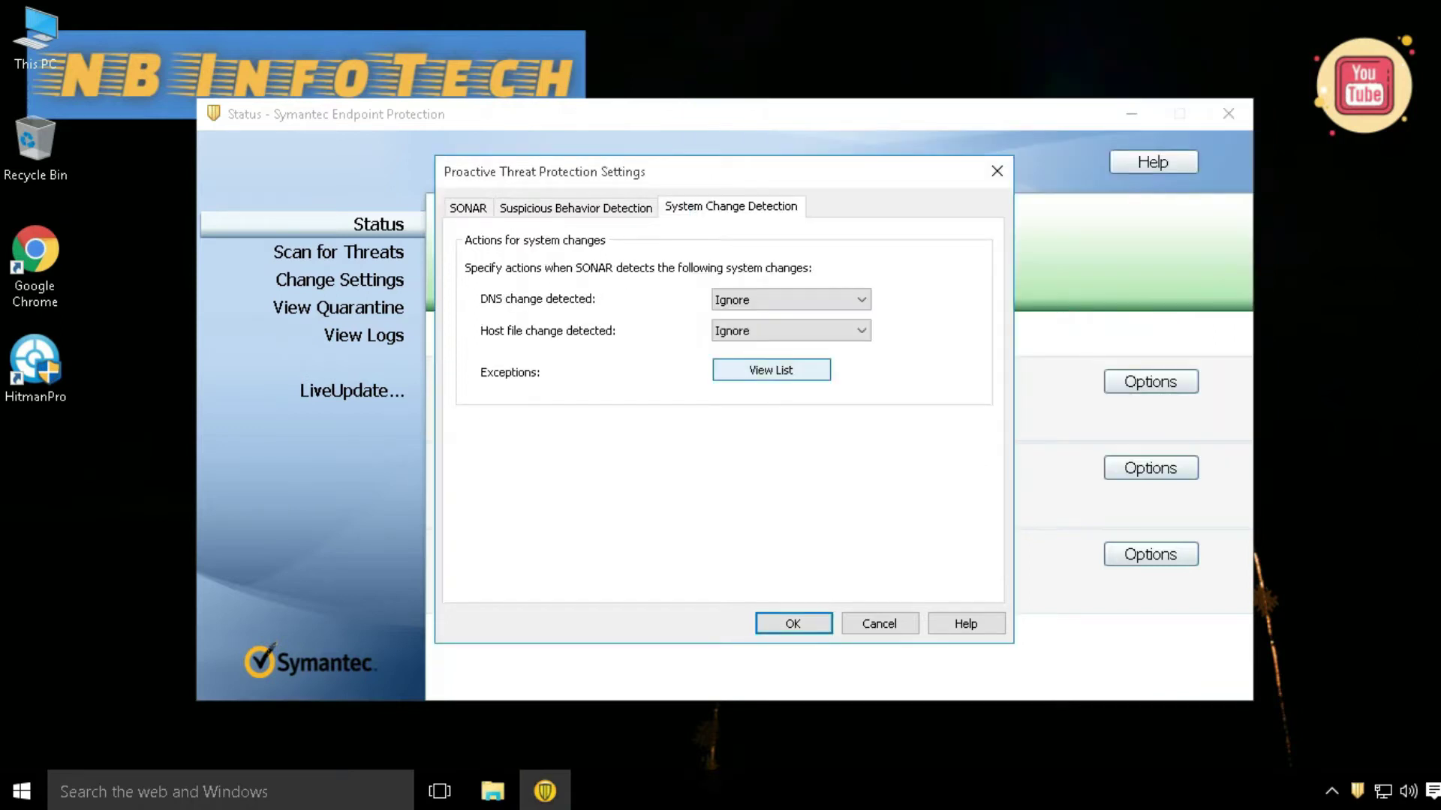
View the exceptions list for System Change Detection and close the Proactive Threat Protection settings
left_click(771, 370)
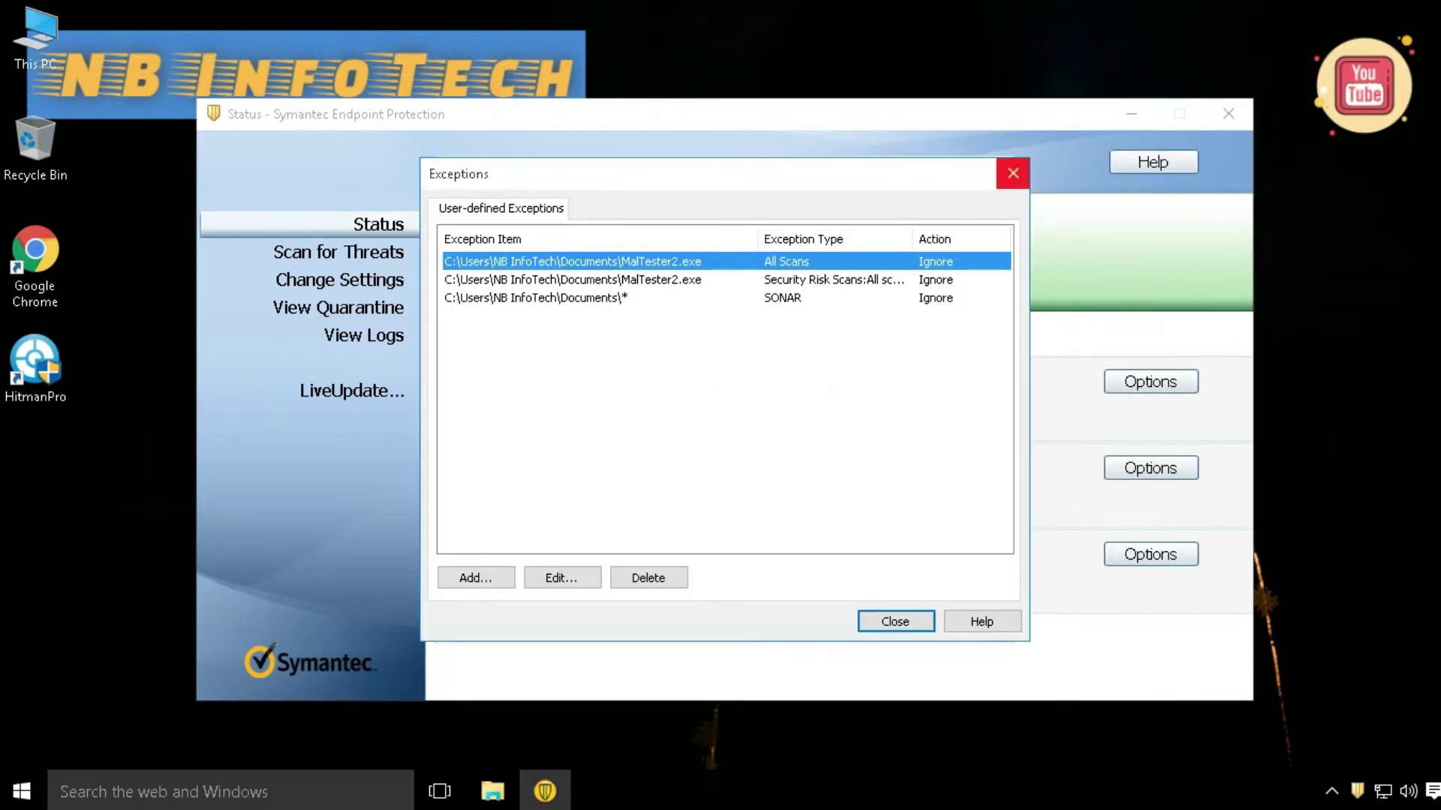
left_click(1013, 173)
left_click(781, 620)
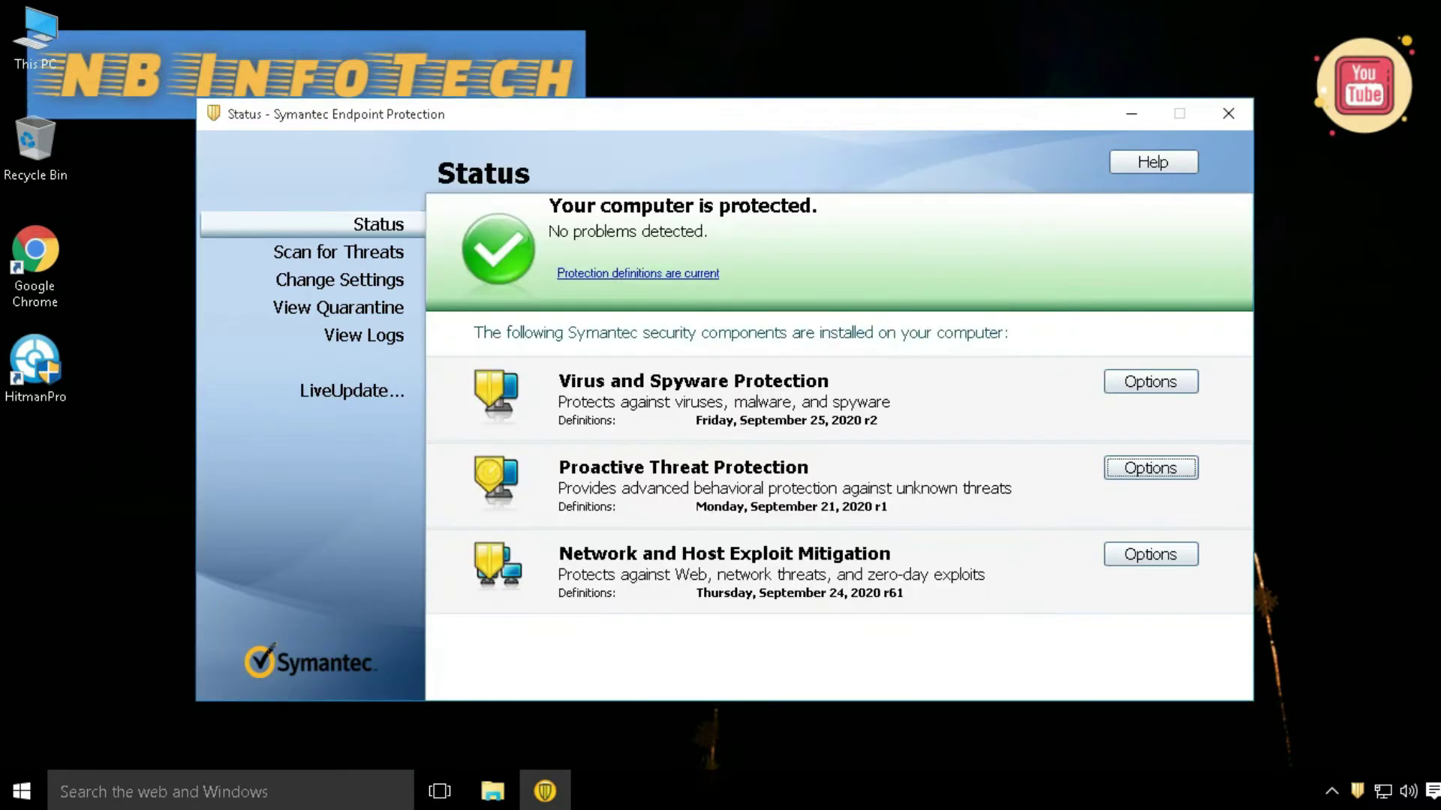
View the Network Activity graphs and running applications of Network and Host Exploit Mitigation, select qualauncher, and close the window
left_click(1150, 554)
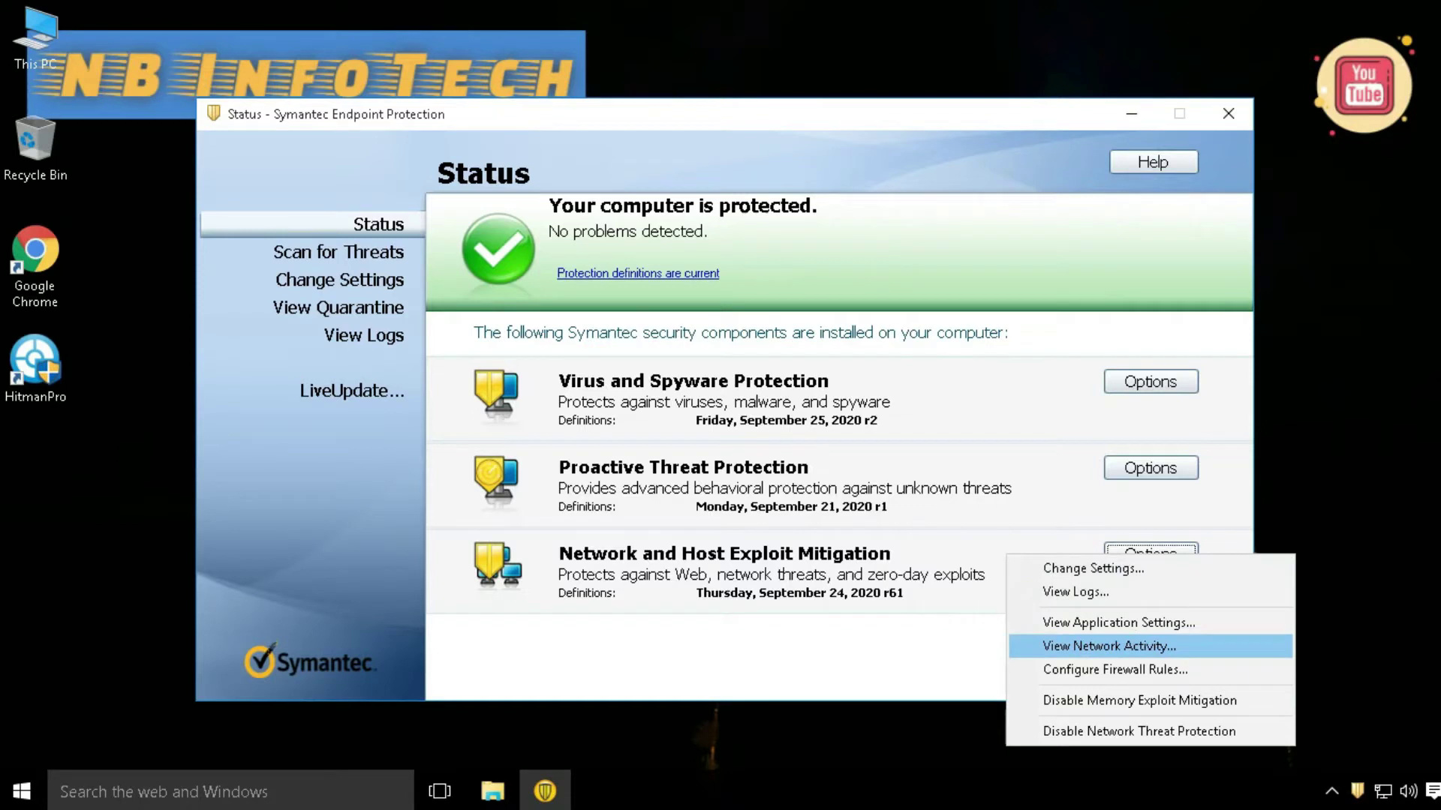
left_click(1109, 646)
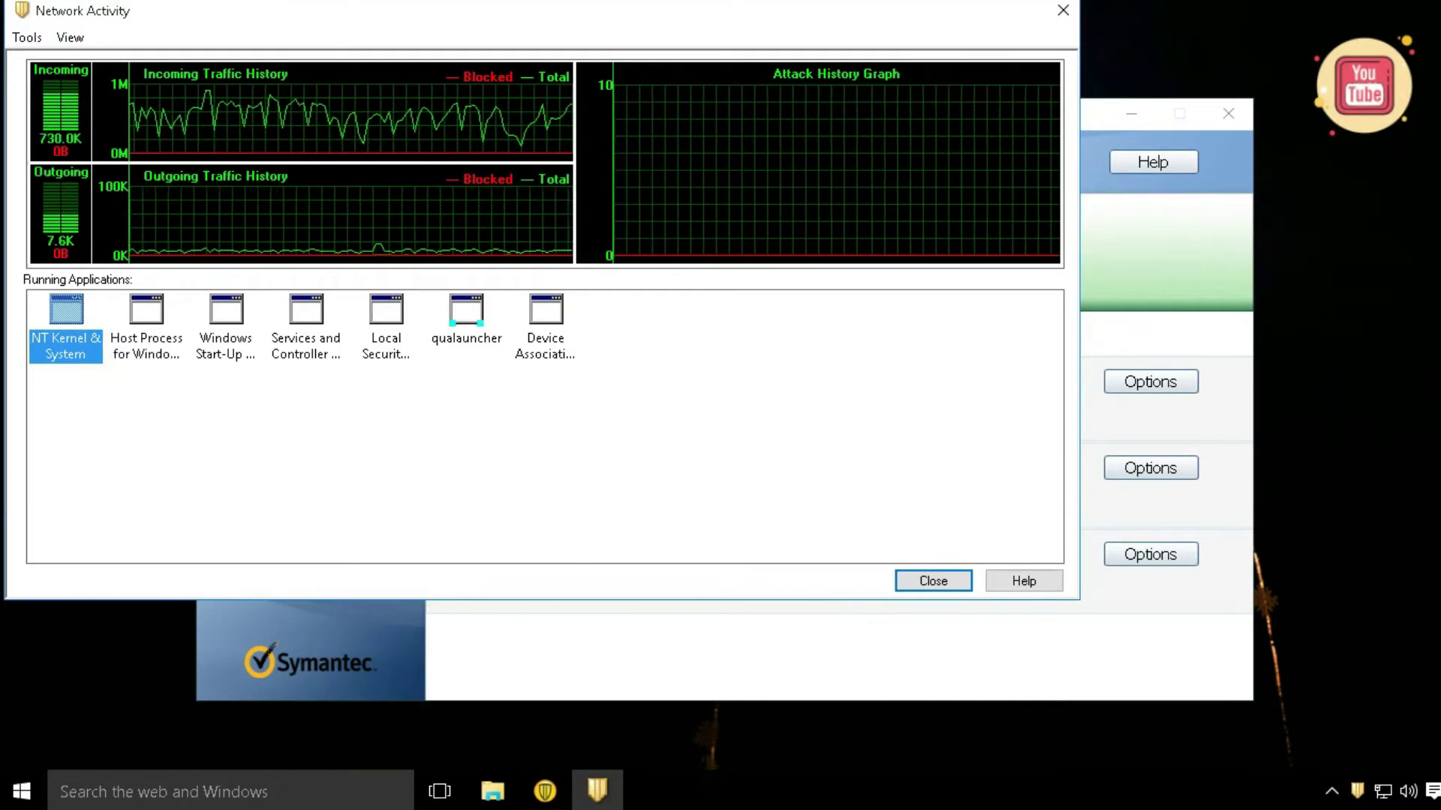
left_click(466, 315)
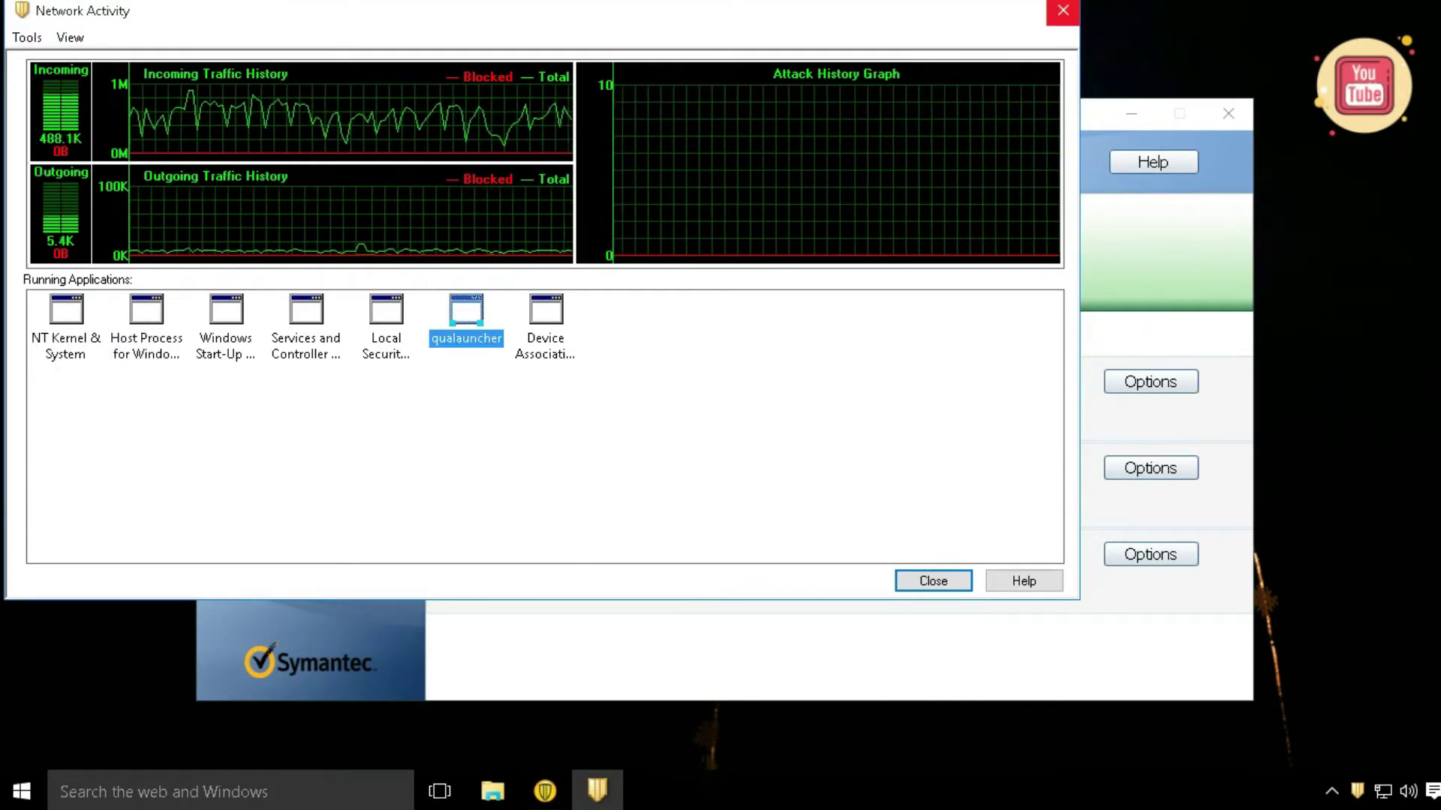
left_click(1062, 10)
Look through the configured firewall rules of Network and Host Exploit Mitigation and close the list without changes
left_click(1150, 554)
left_click(1110, 666)
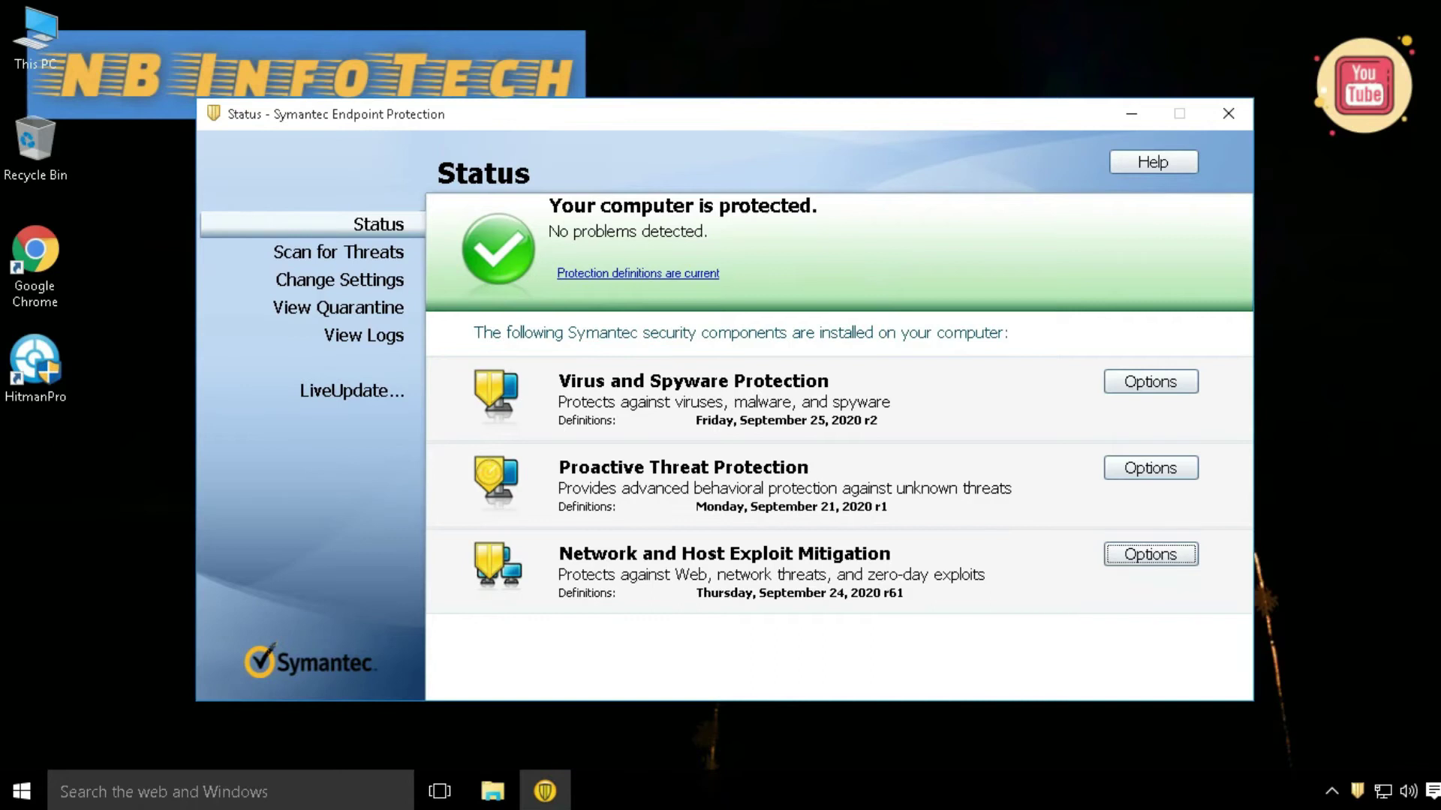
scroll(495, 330, "down", 2)
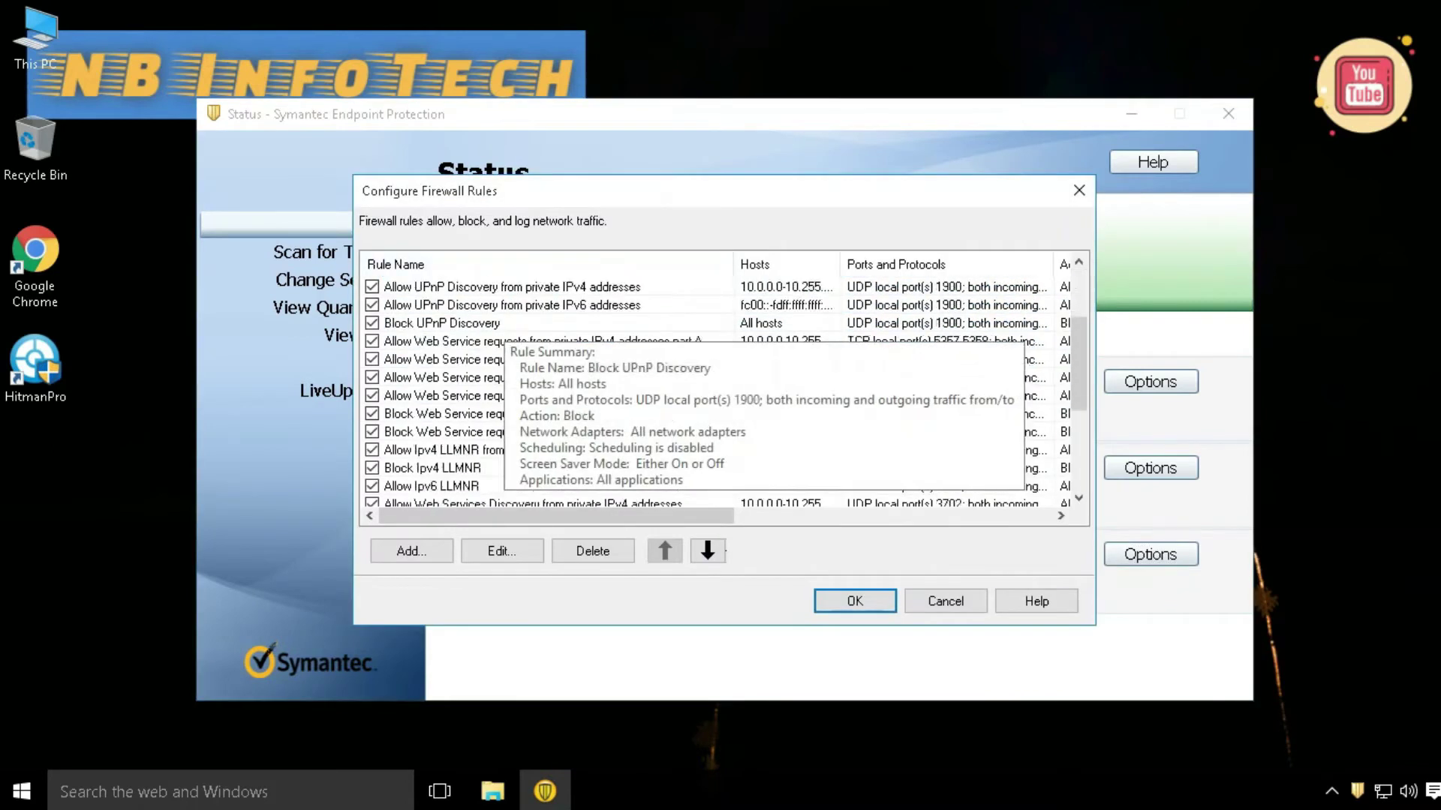
key("Escape")
key("space")
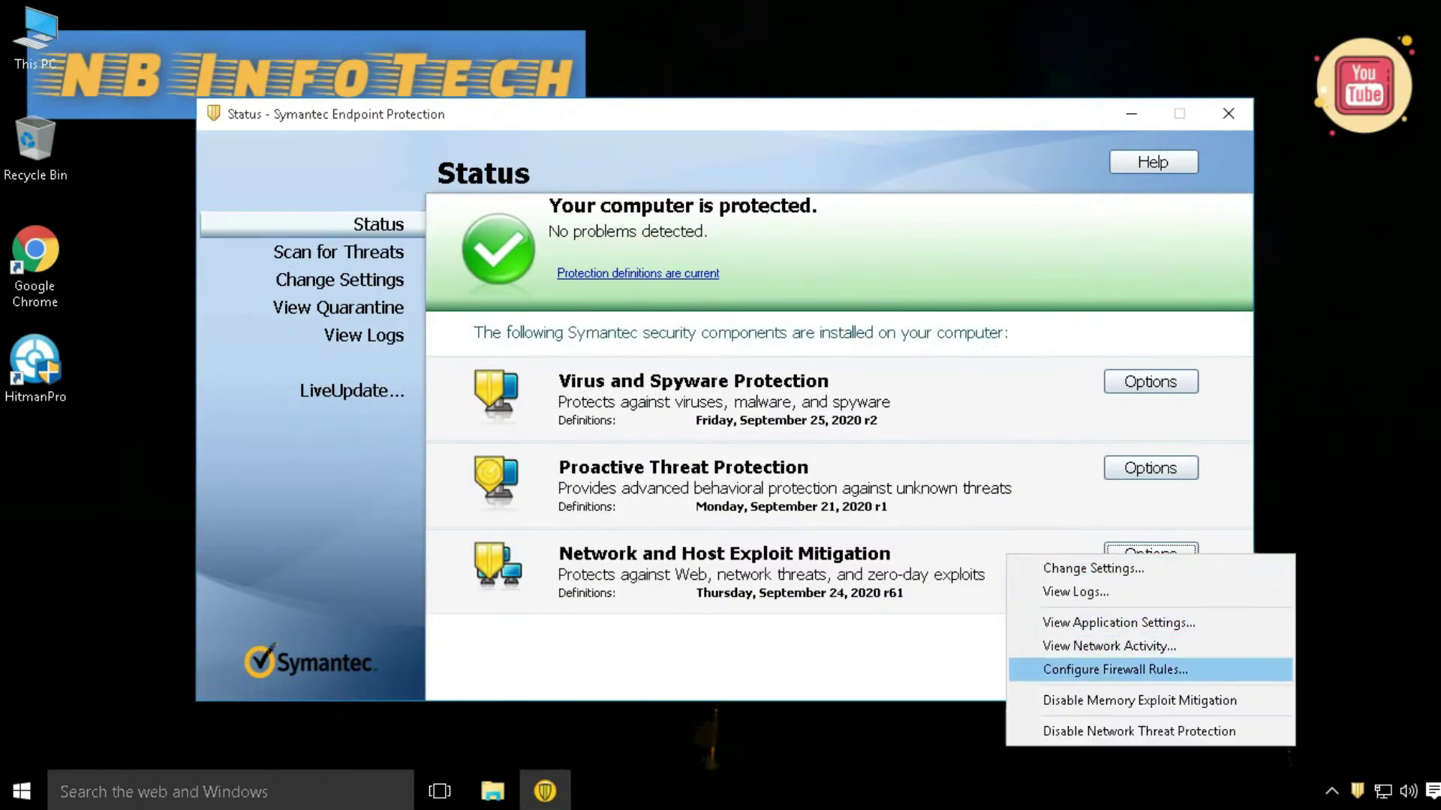
key("Escape")
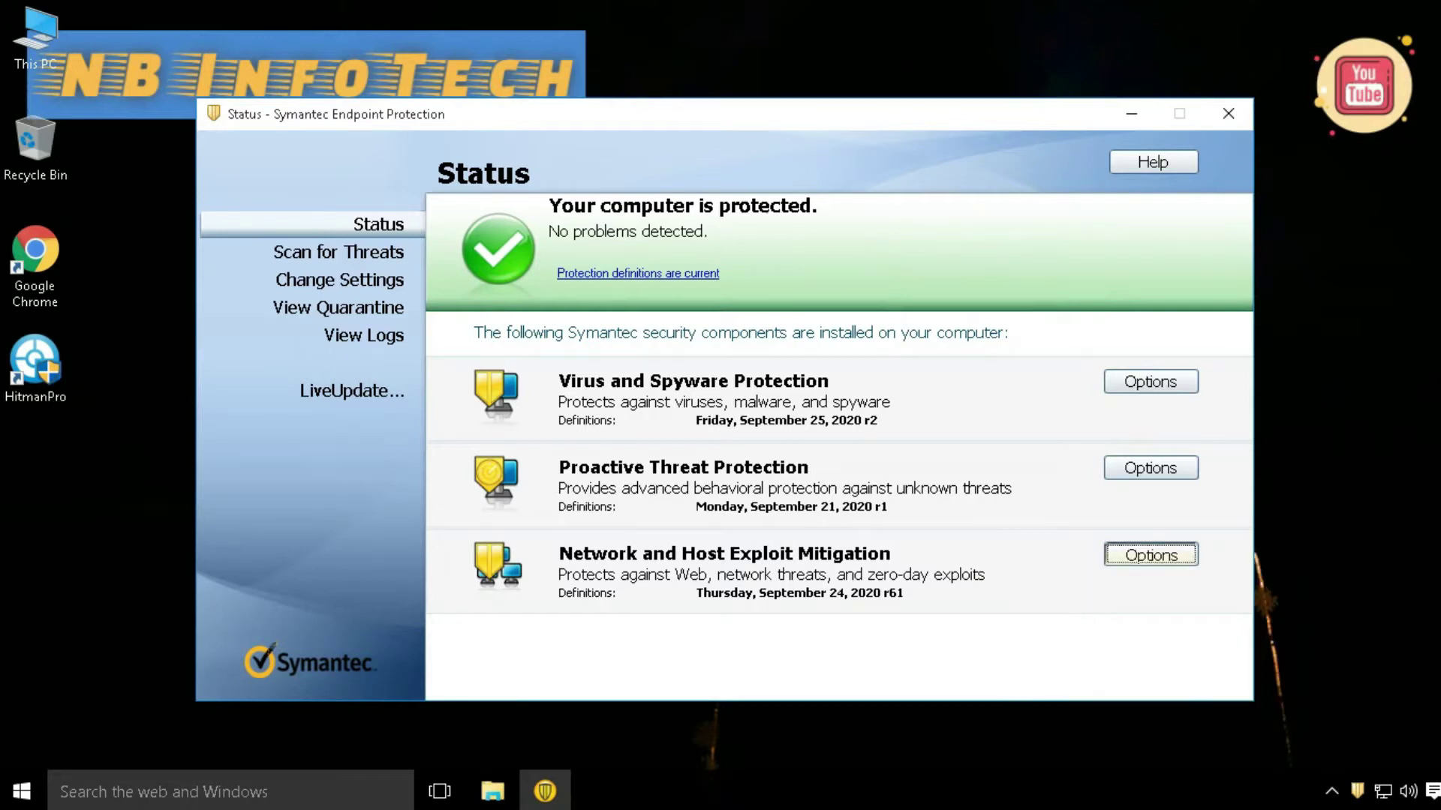
Review the Network and Host Exploit Mitigation settings, including Firewall, Intrusion Prevention, Logs and Microsoft Windows Networking, and close them
key("space")
key("Down")
key("Return")
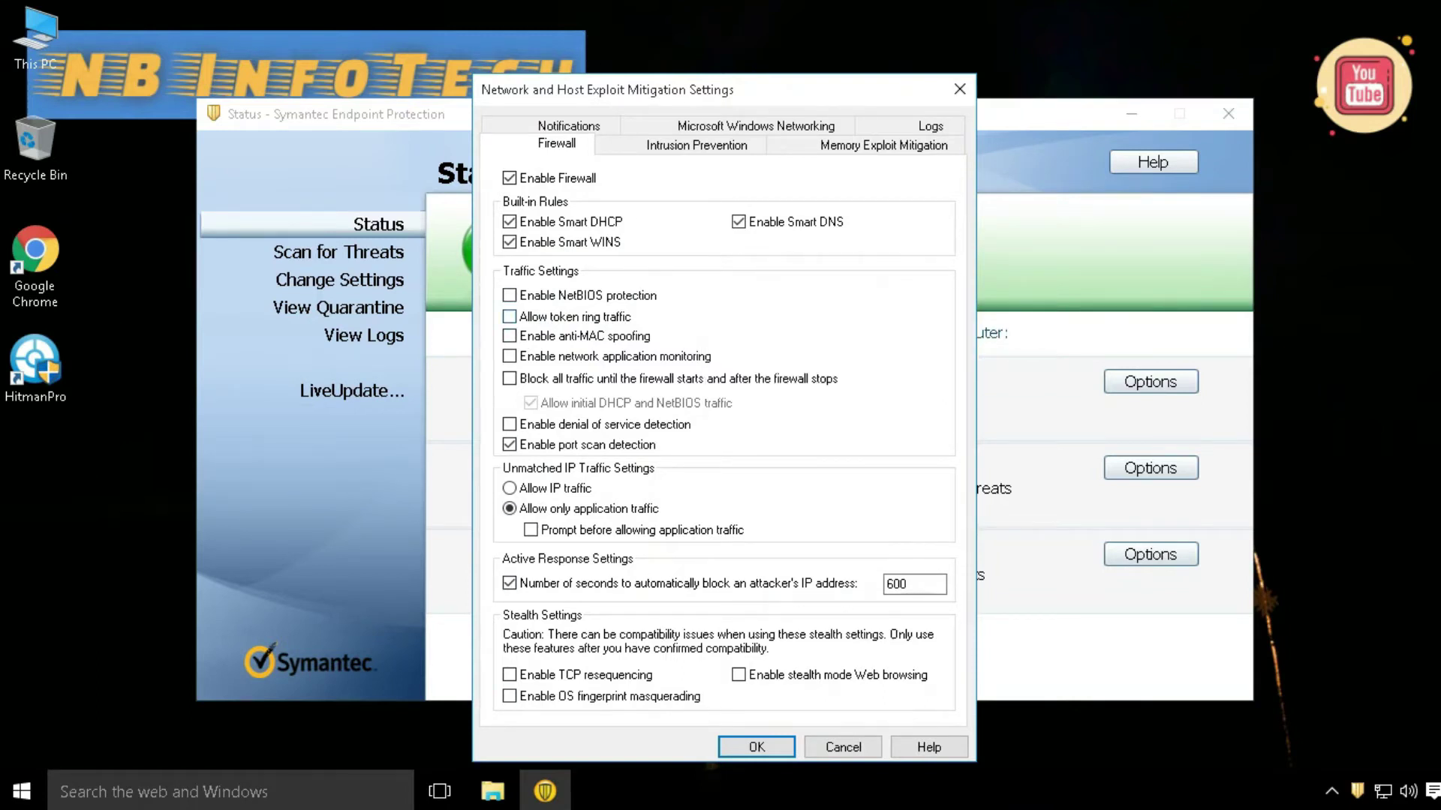
key("ctrl+Tab")
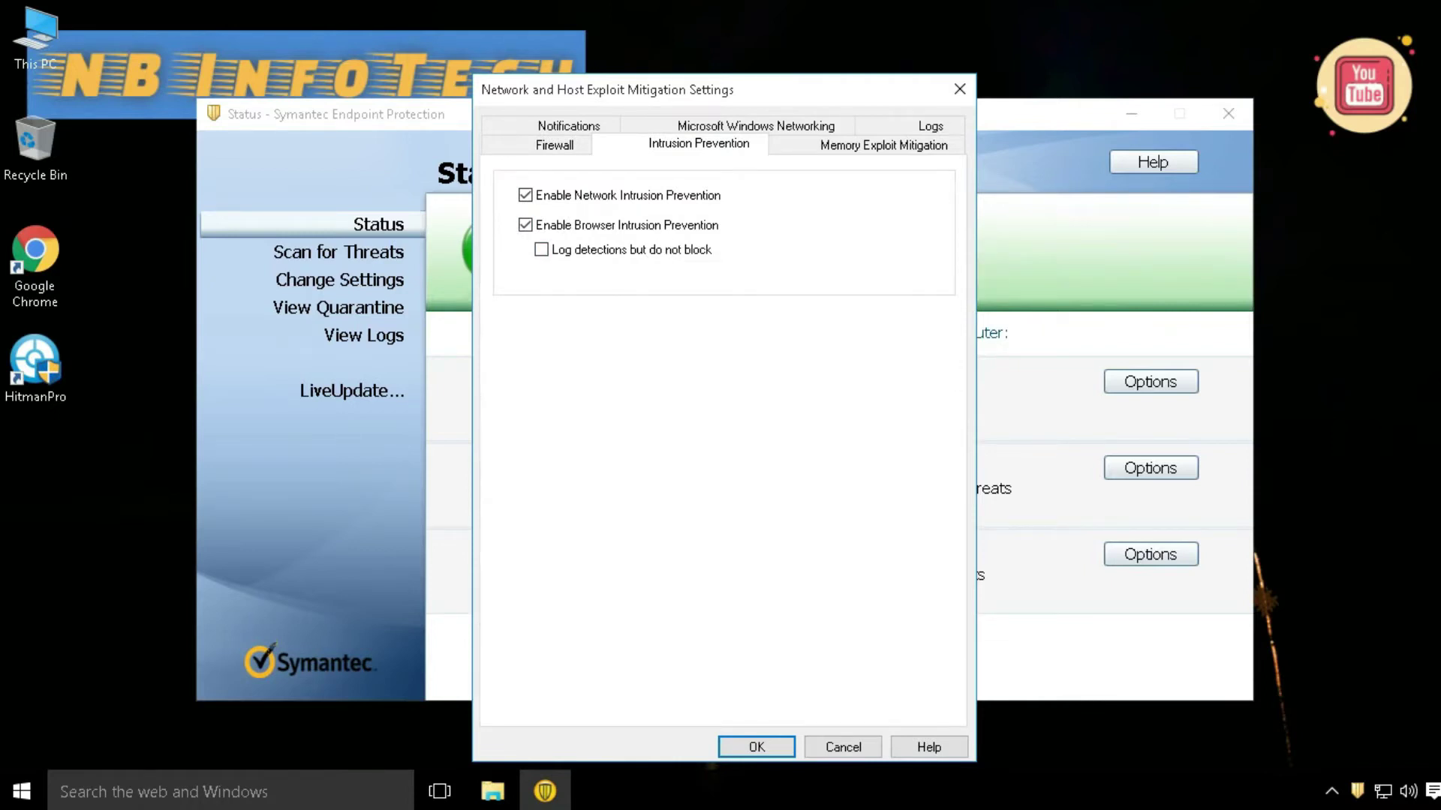
key("ctrl+Tab")
key("ctrl+Tab")
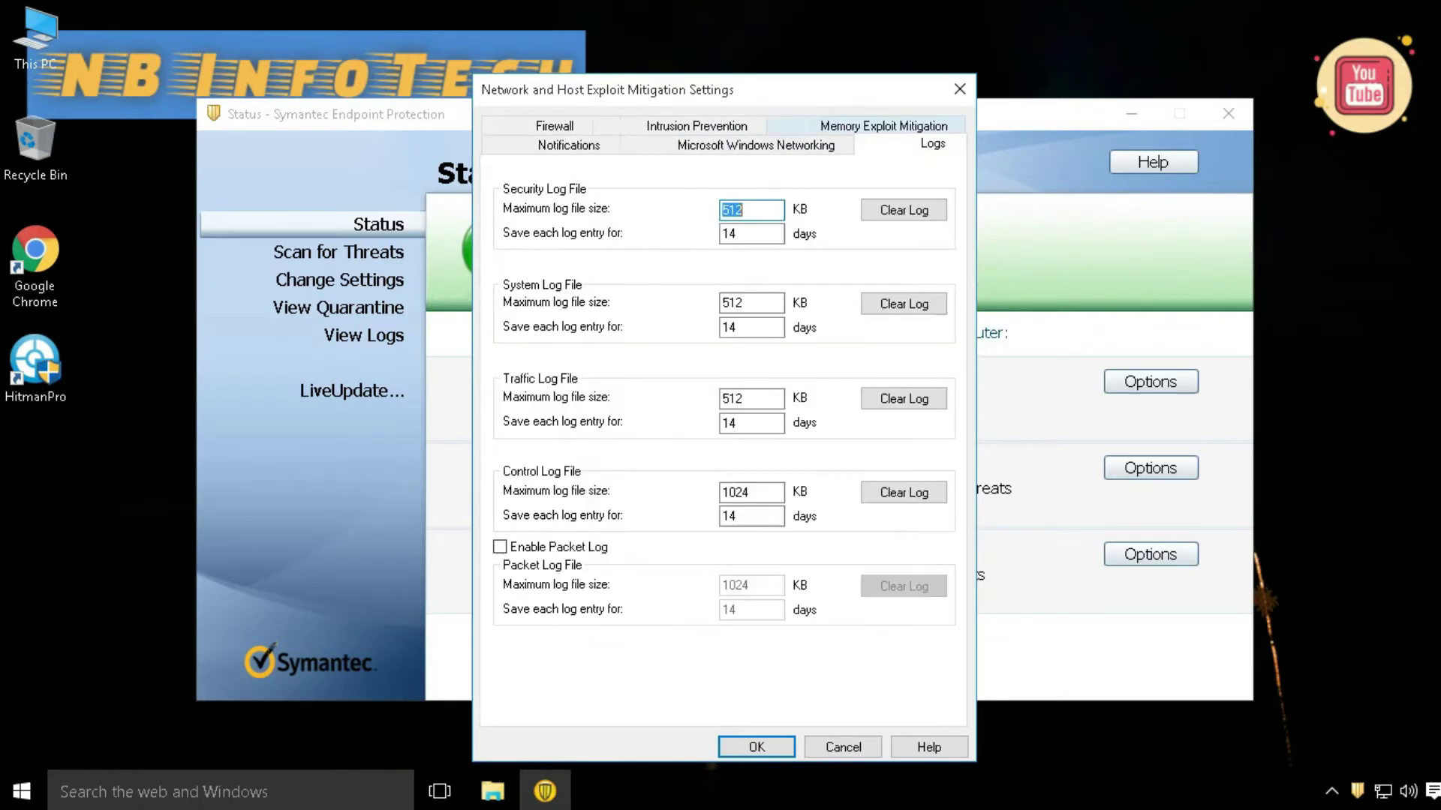
key("ctrl+Tab")
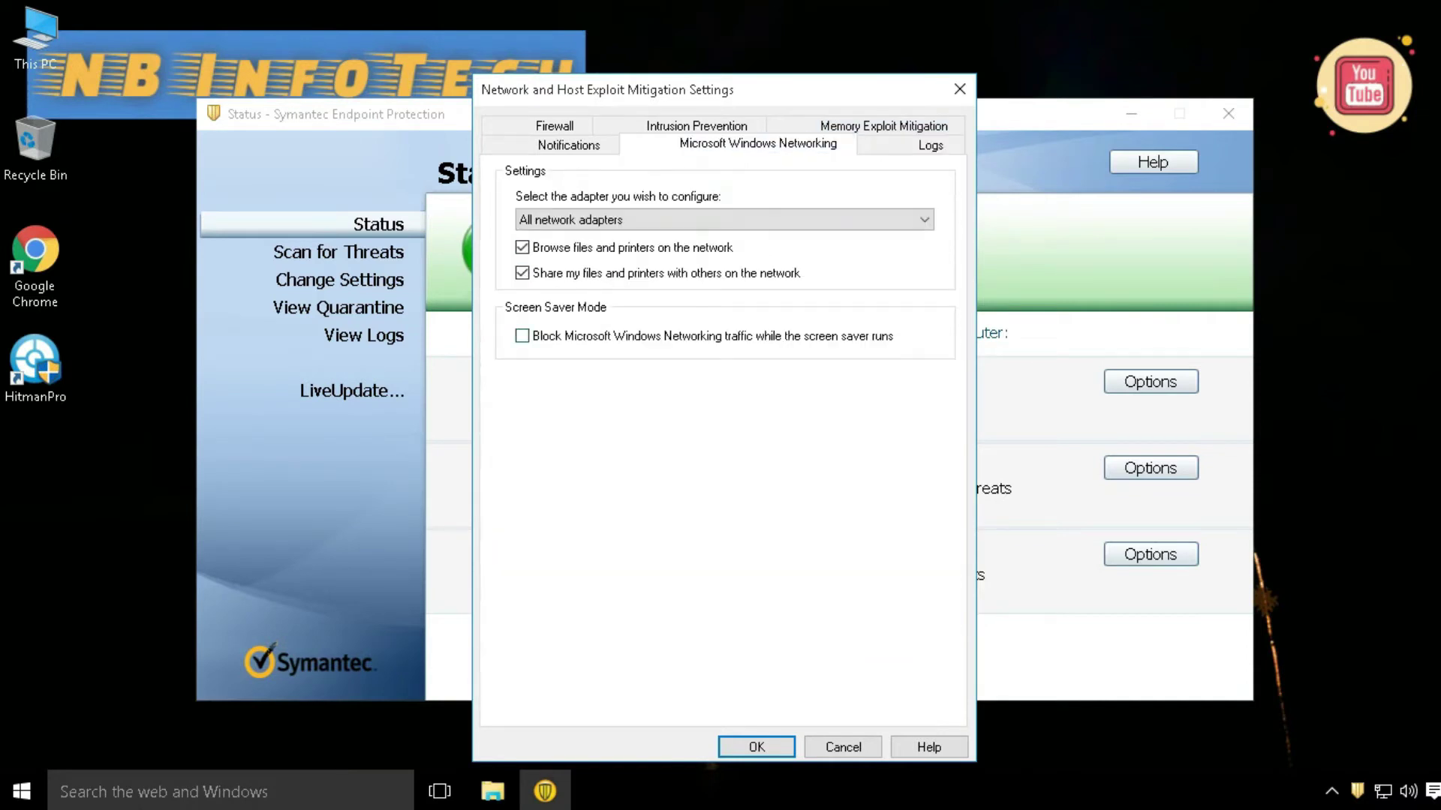
key("ctrl+Tab")
key("Return")
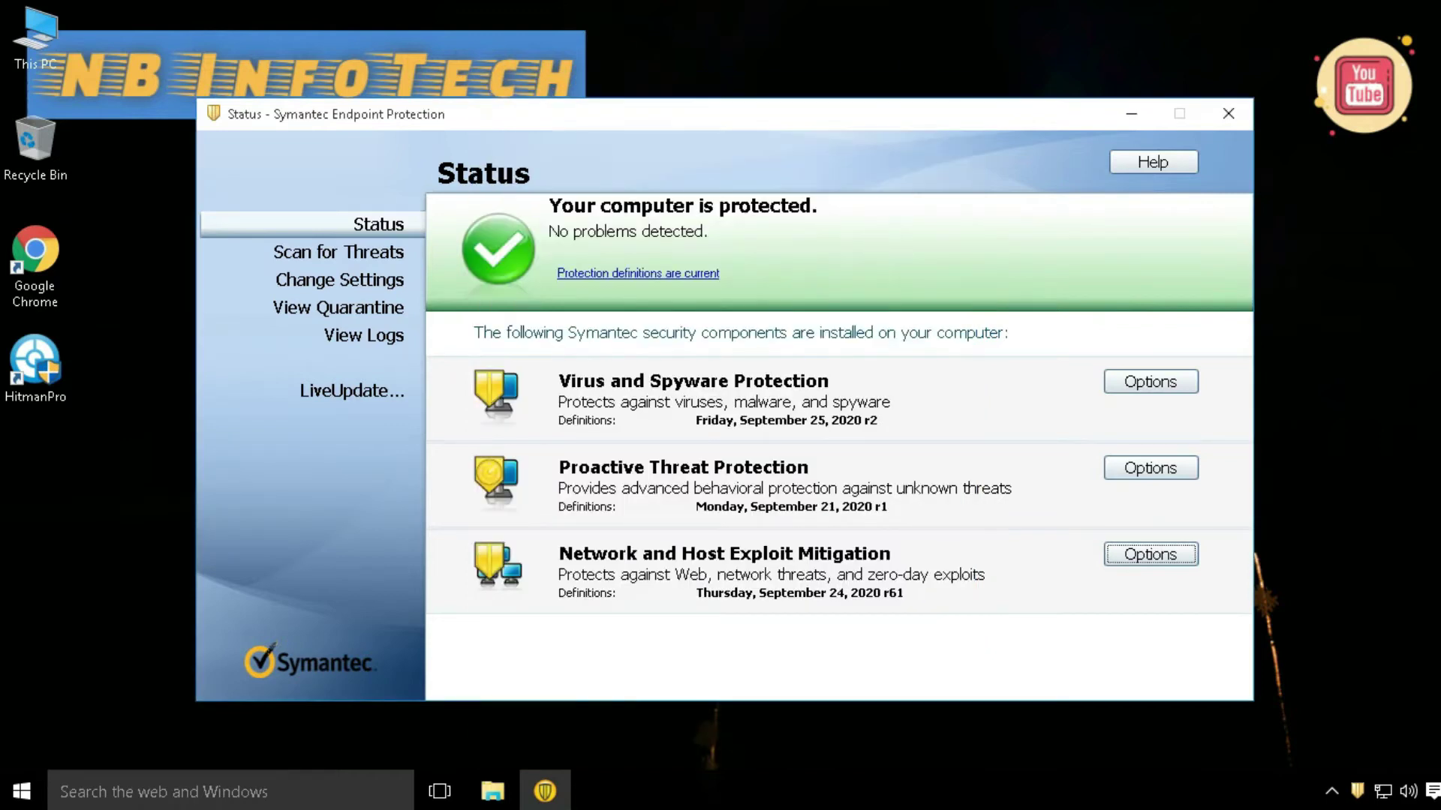
Go to the Scan for Threats page and start a full scan of the computer
key("Tab")
key("Tab")
key("Return")
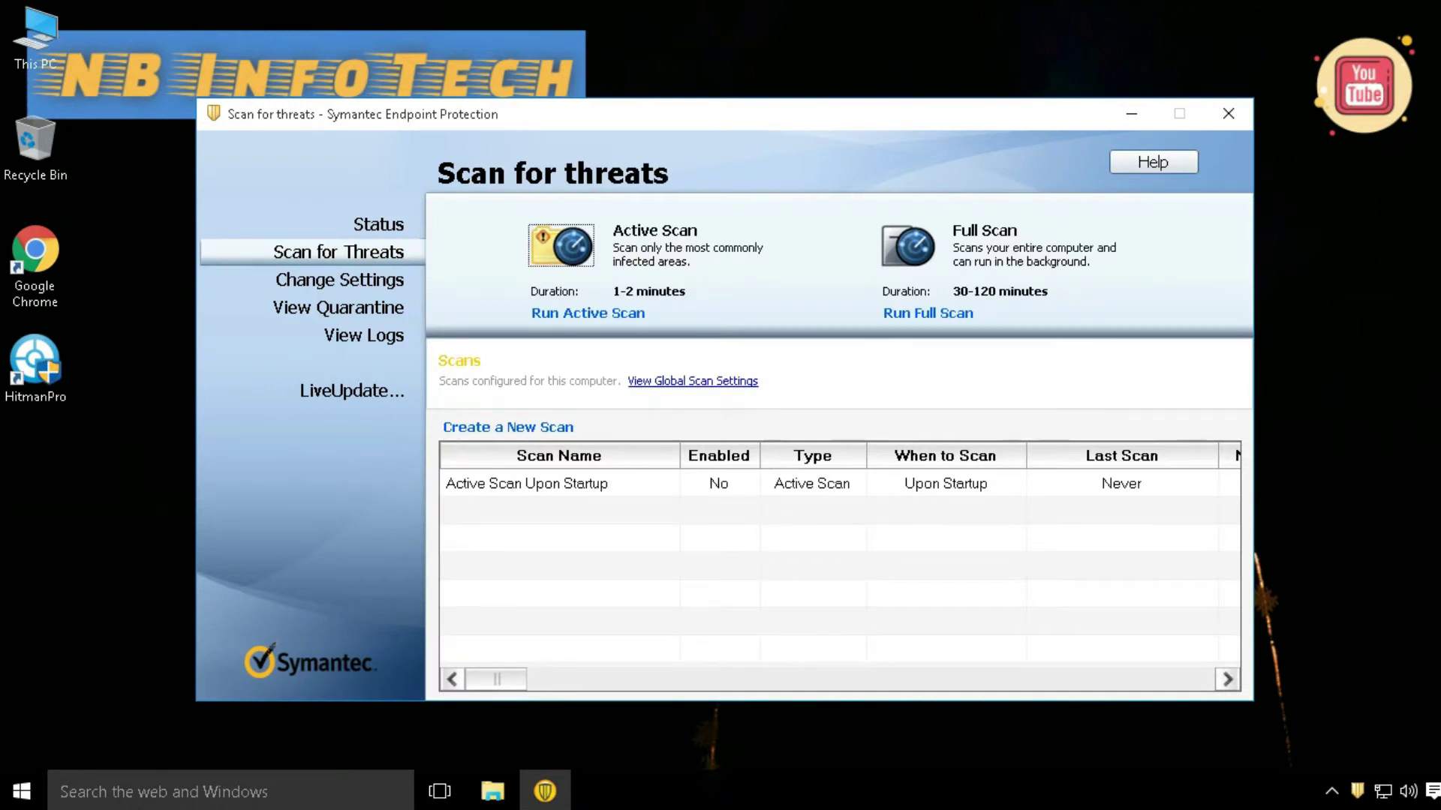
key("Tab")
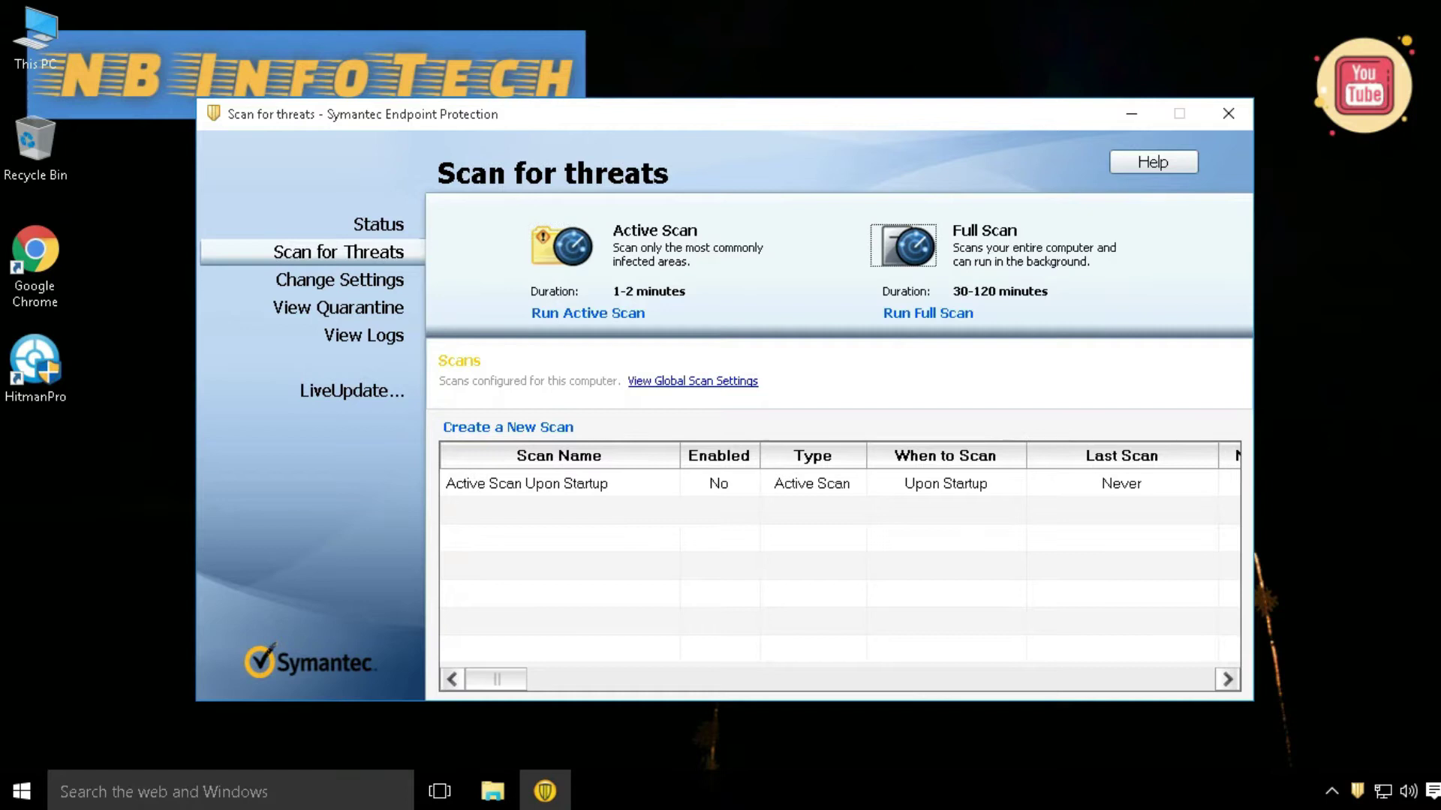
key("Return")
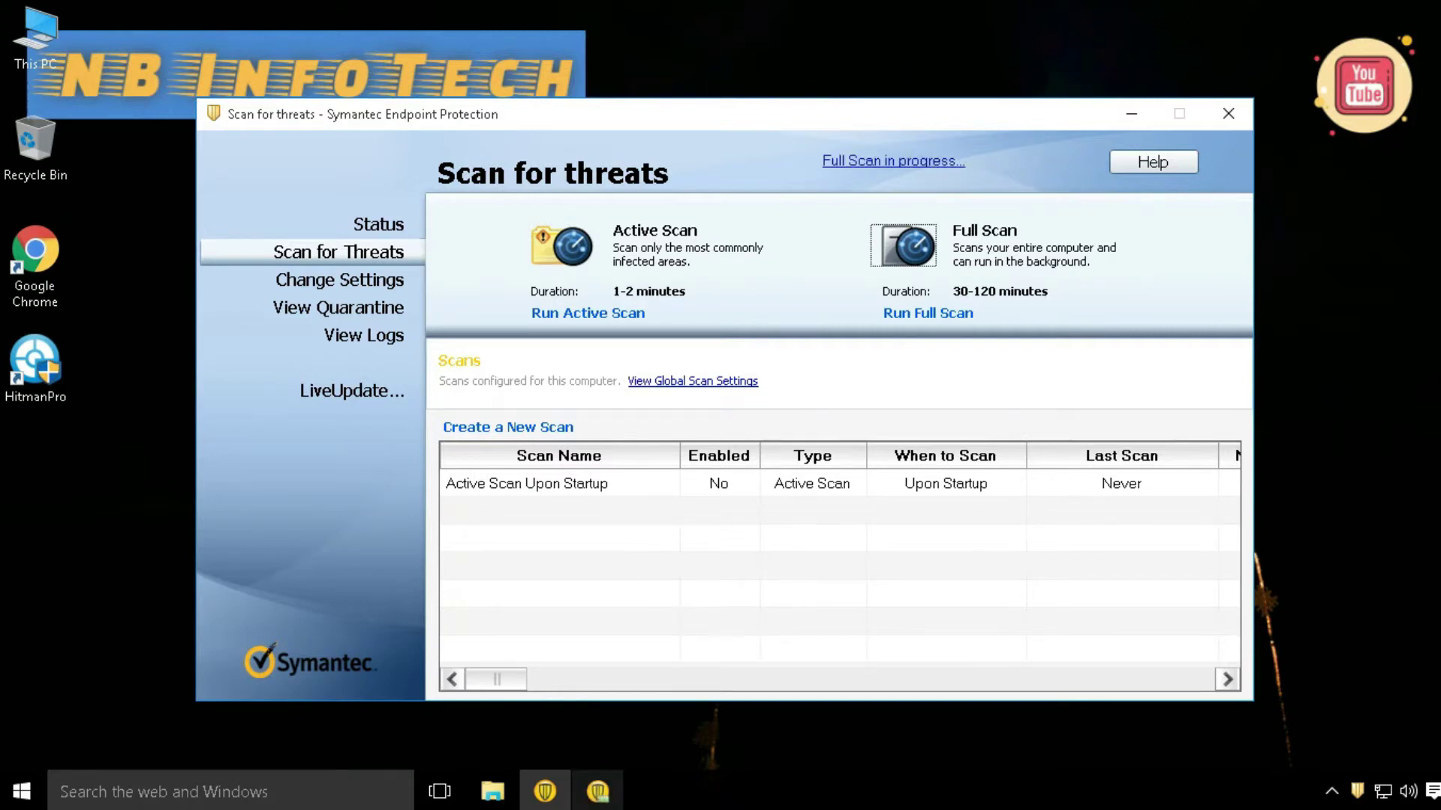
Pause the running full scan and cancel it
key("Return")
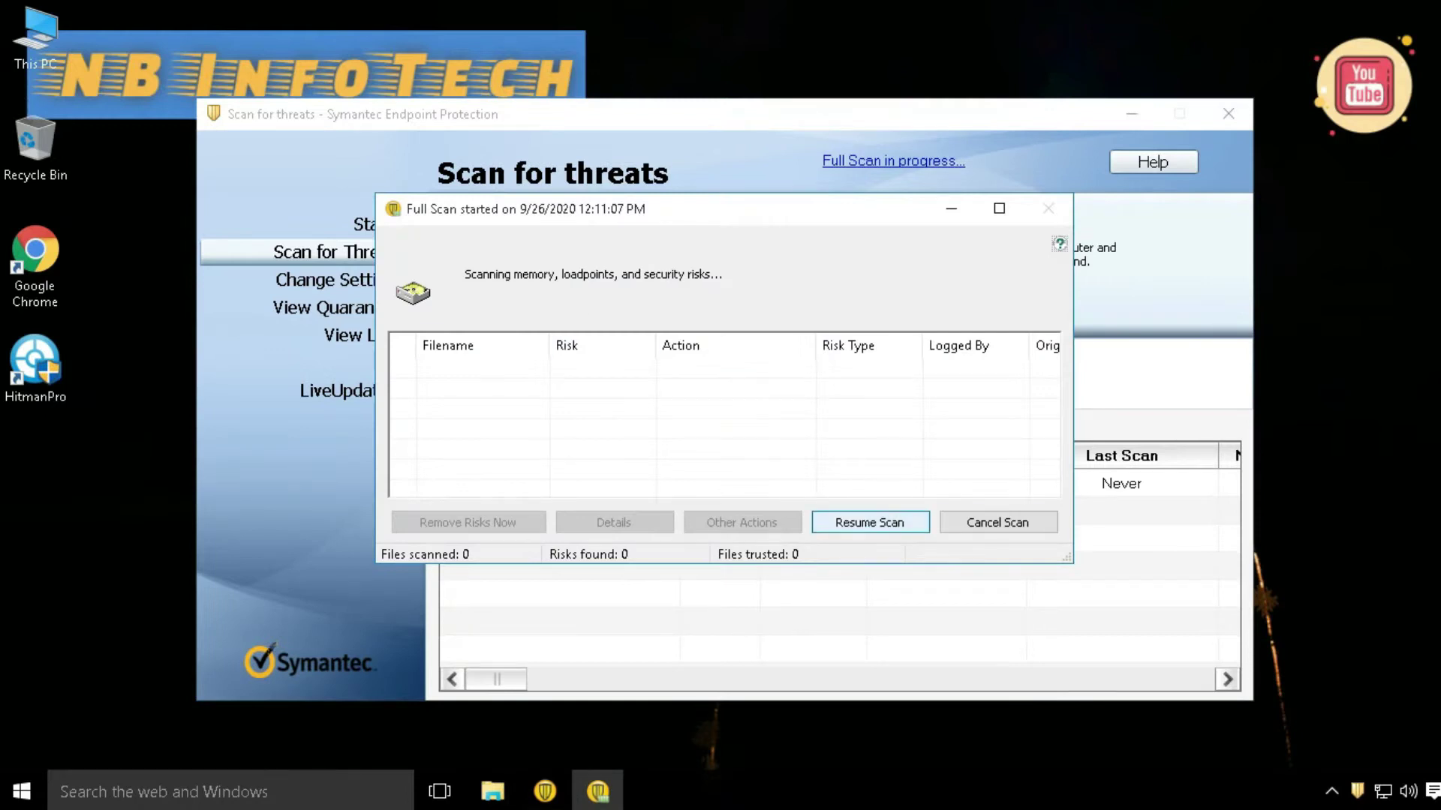
key("Tab")
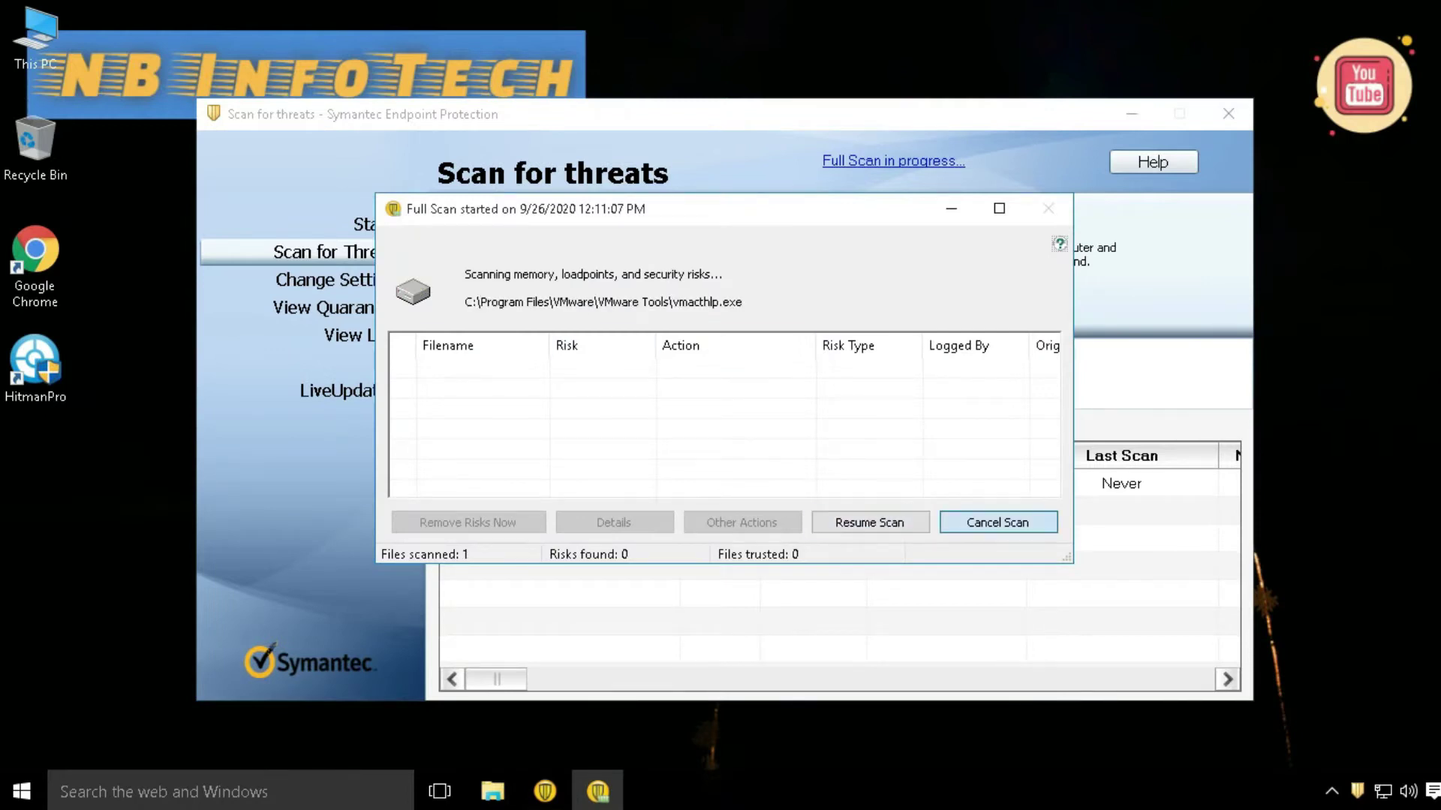
key("Return")
key("Return")
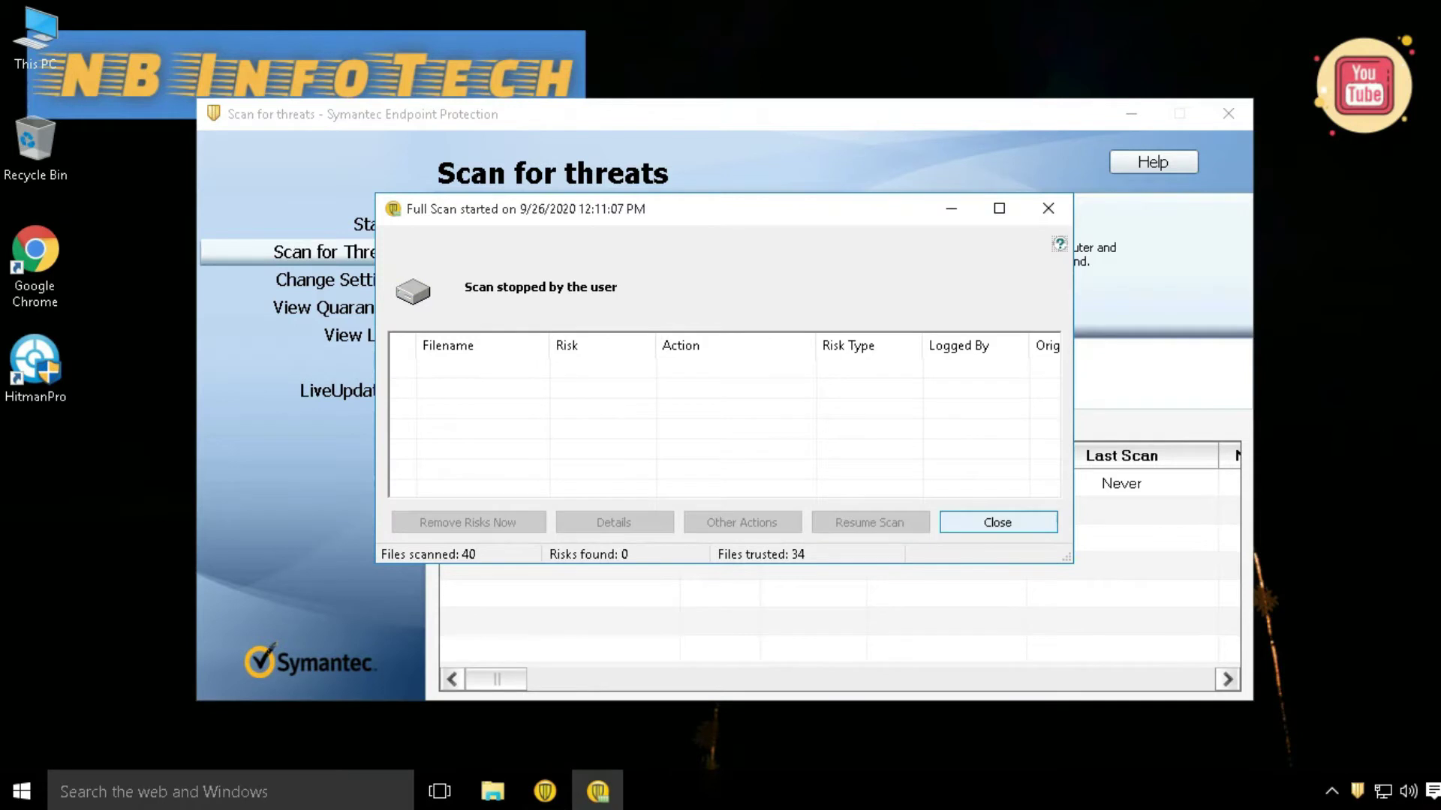
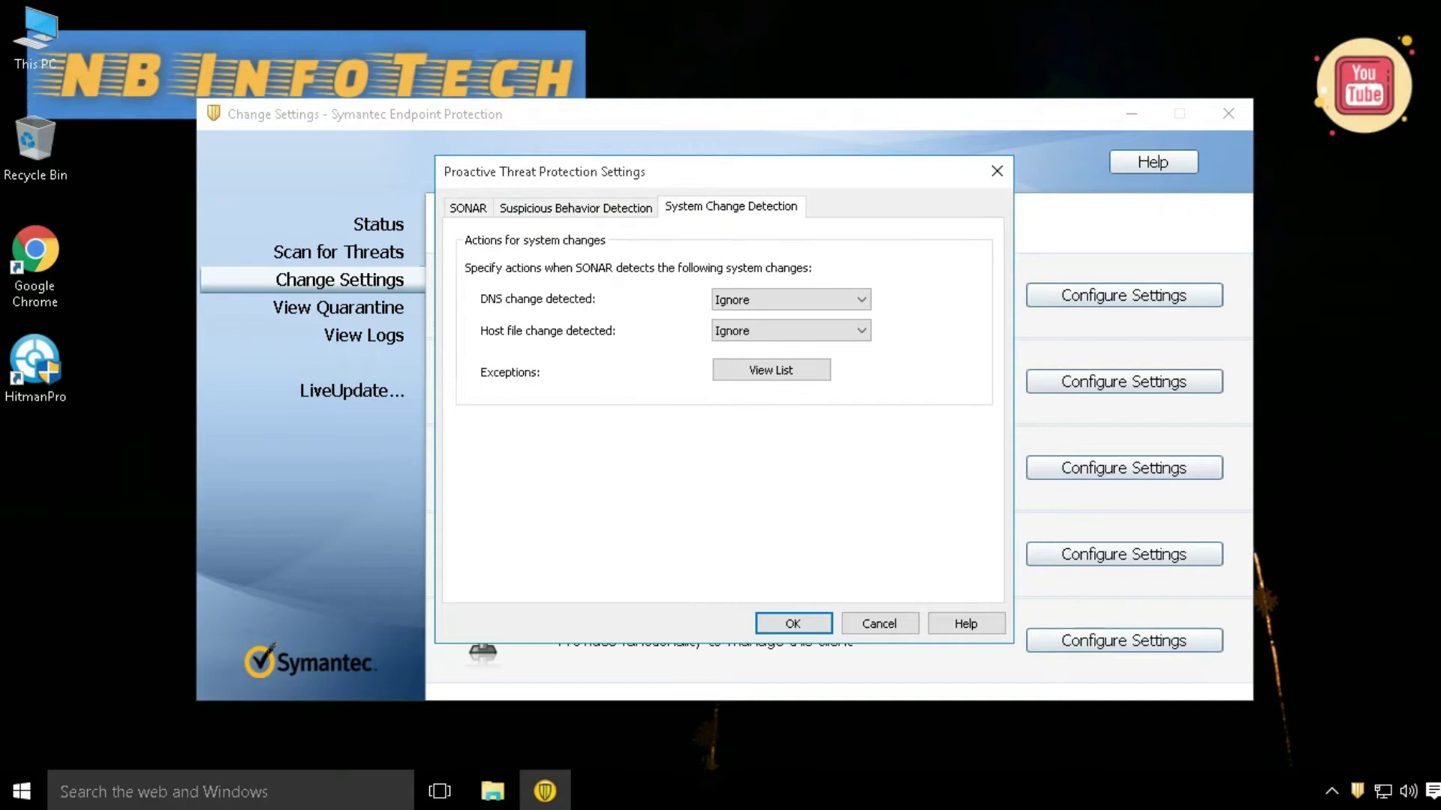
View the Proactive Threat Protection, Network and Host Exploit Mitigation, and Exceptions settings from the Change Settings page, closing each dialog
left_click(1124, 381)
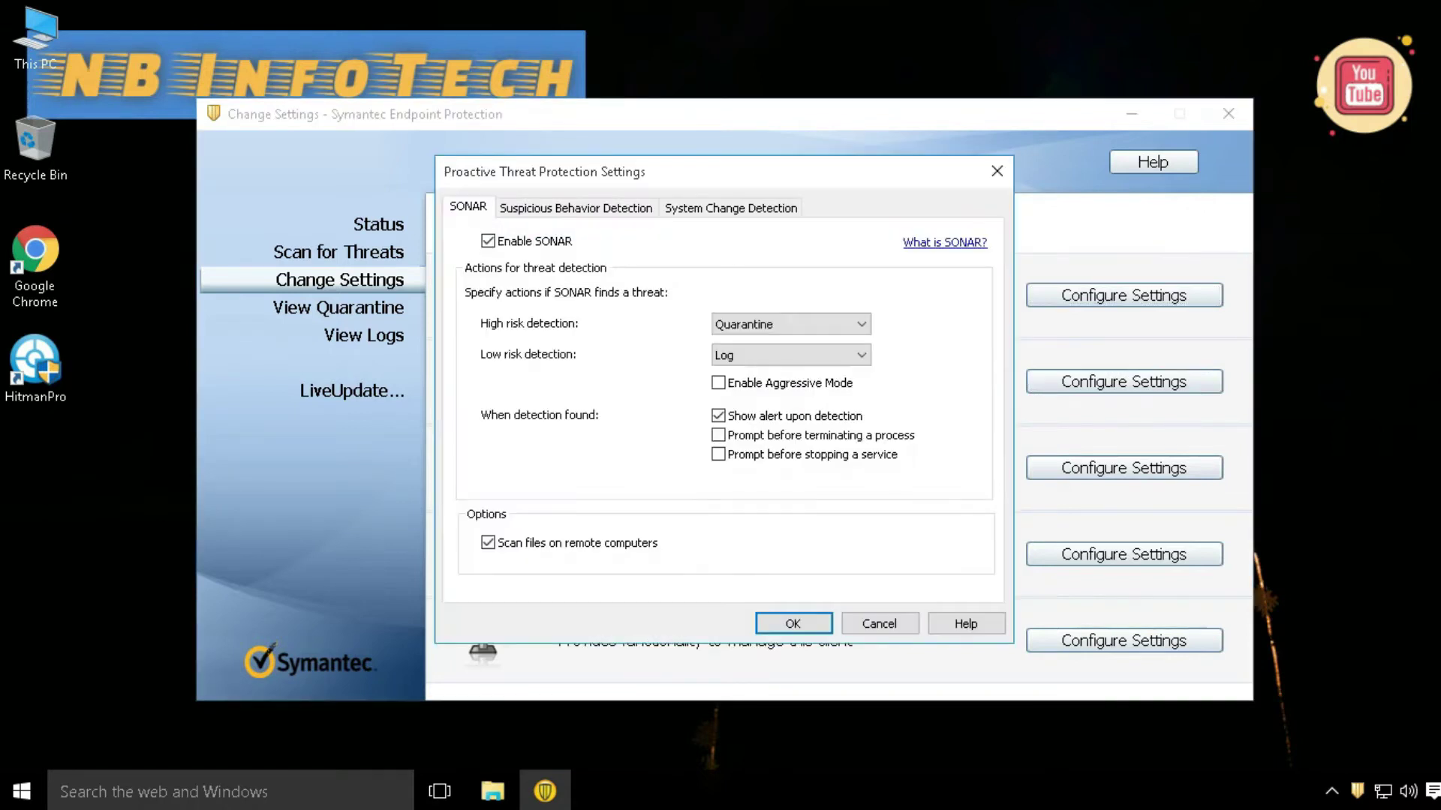
left_click(880, 623)
left_click(1123, 467)
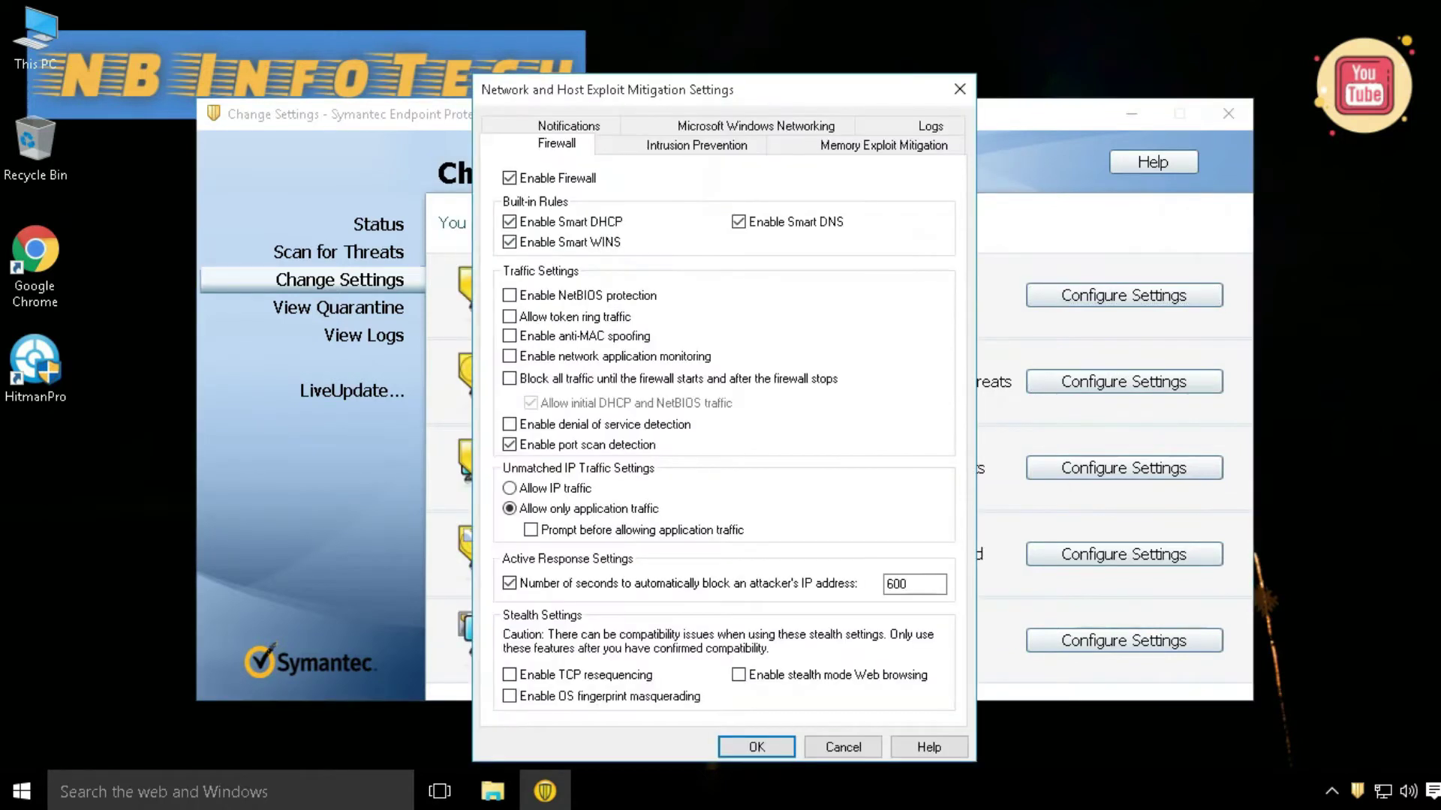
left_click(843, 746)
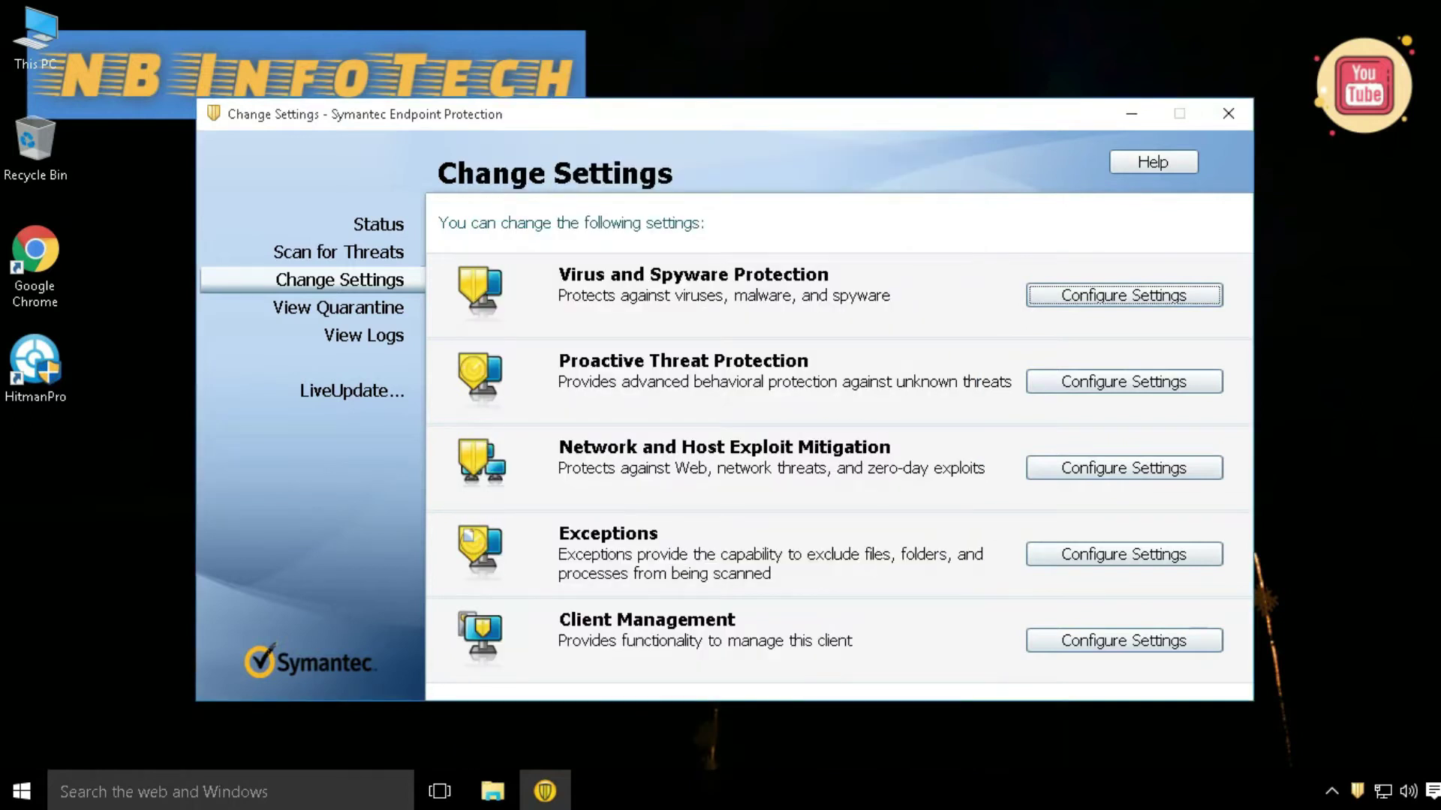
left_click(1123, 553)
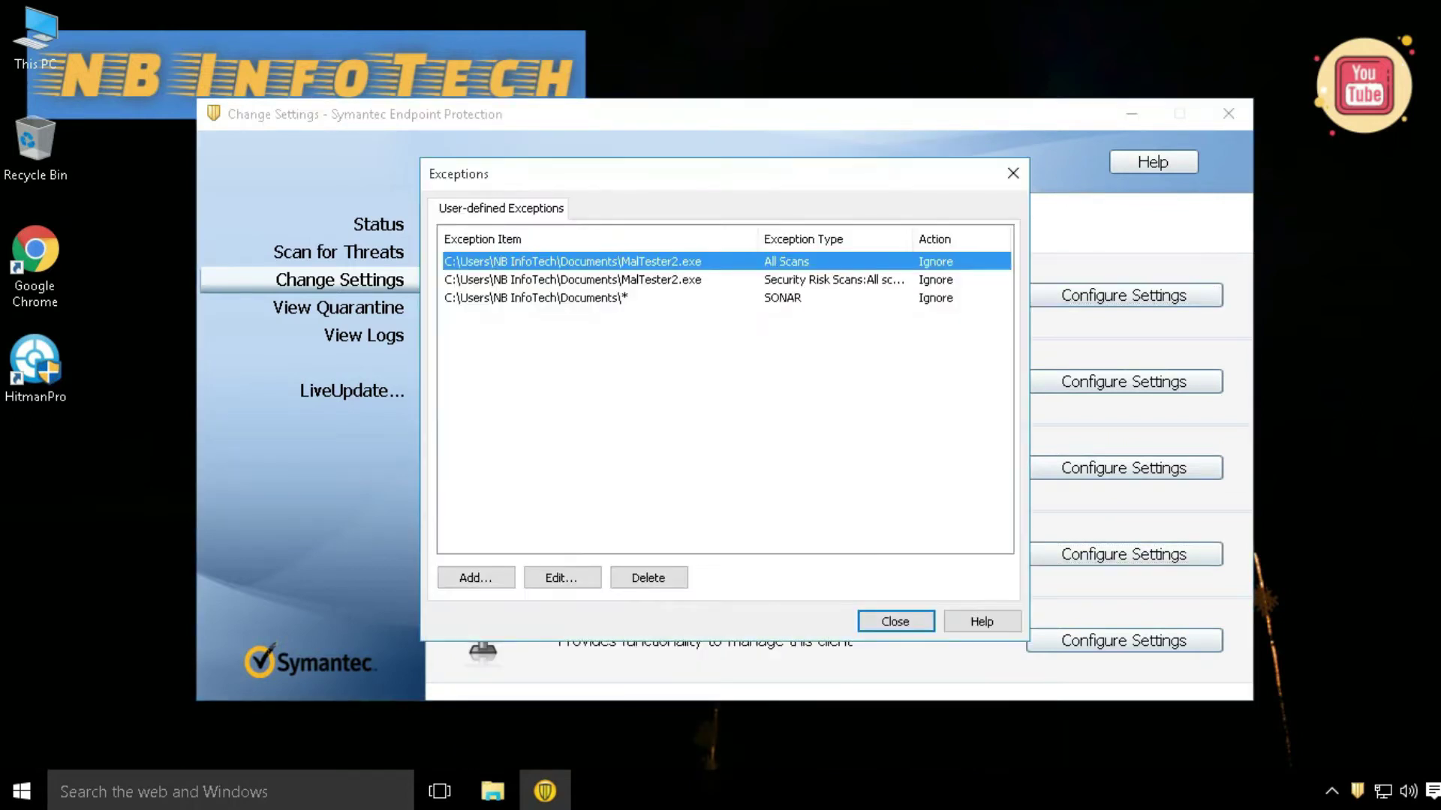
left_click(895, 621)
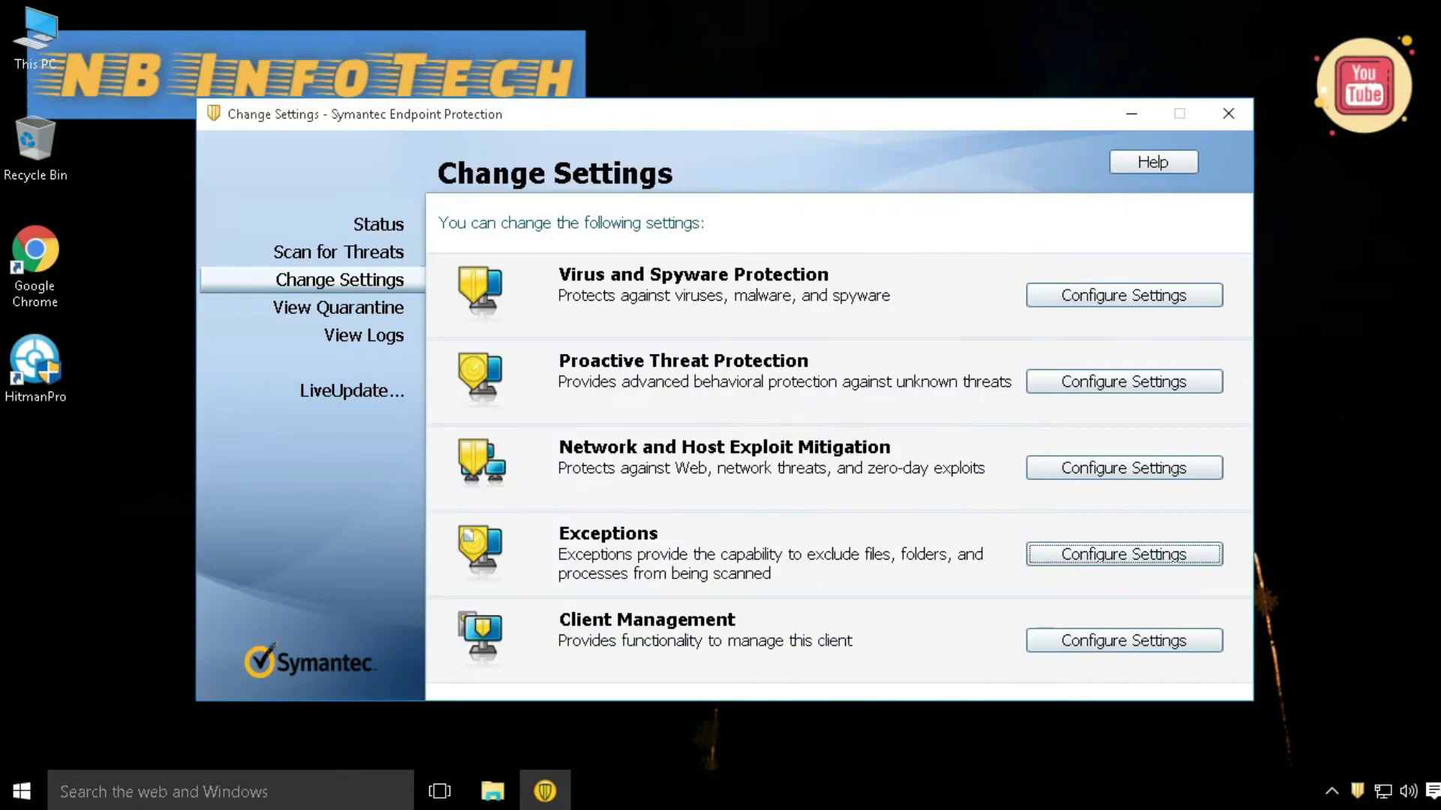
Review the General, Tamper Protection, LiveUpdate and Submissions options of Client Management, close them, and open the View Quarantine page
left_click(1123, 640)
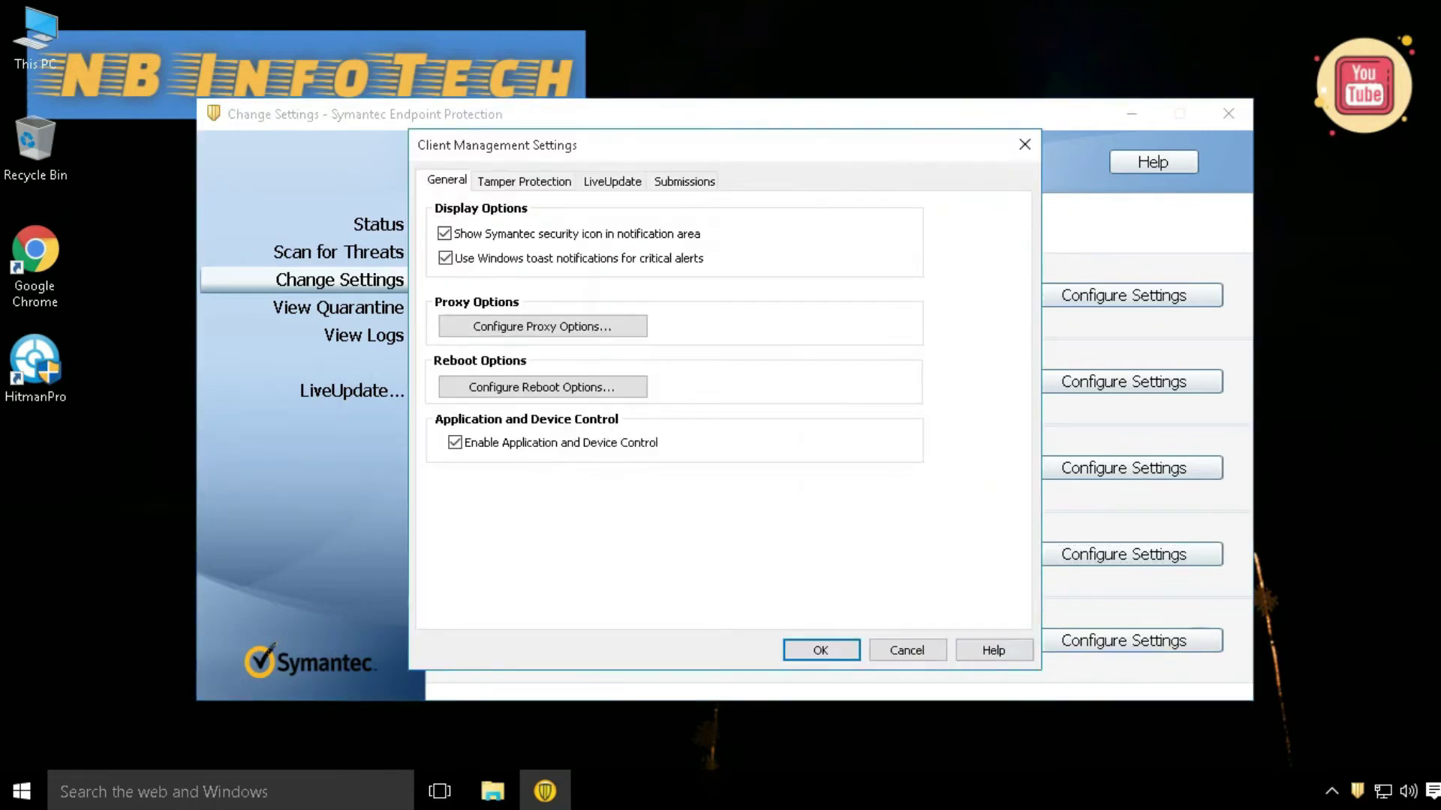
left_click(524, 181)
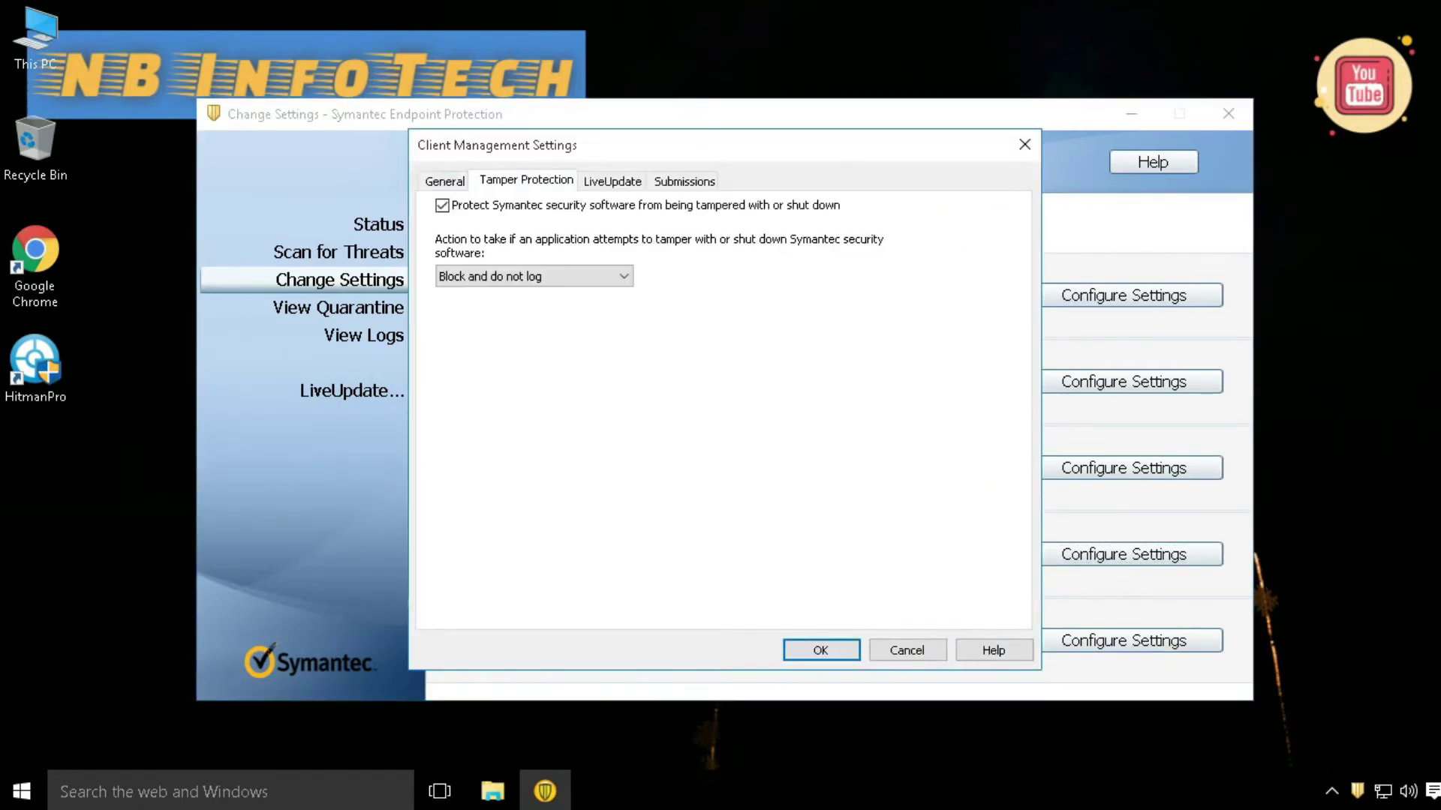
left_click(614, 180)
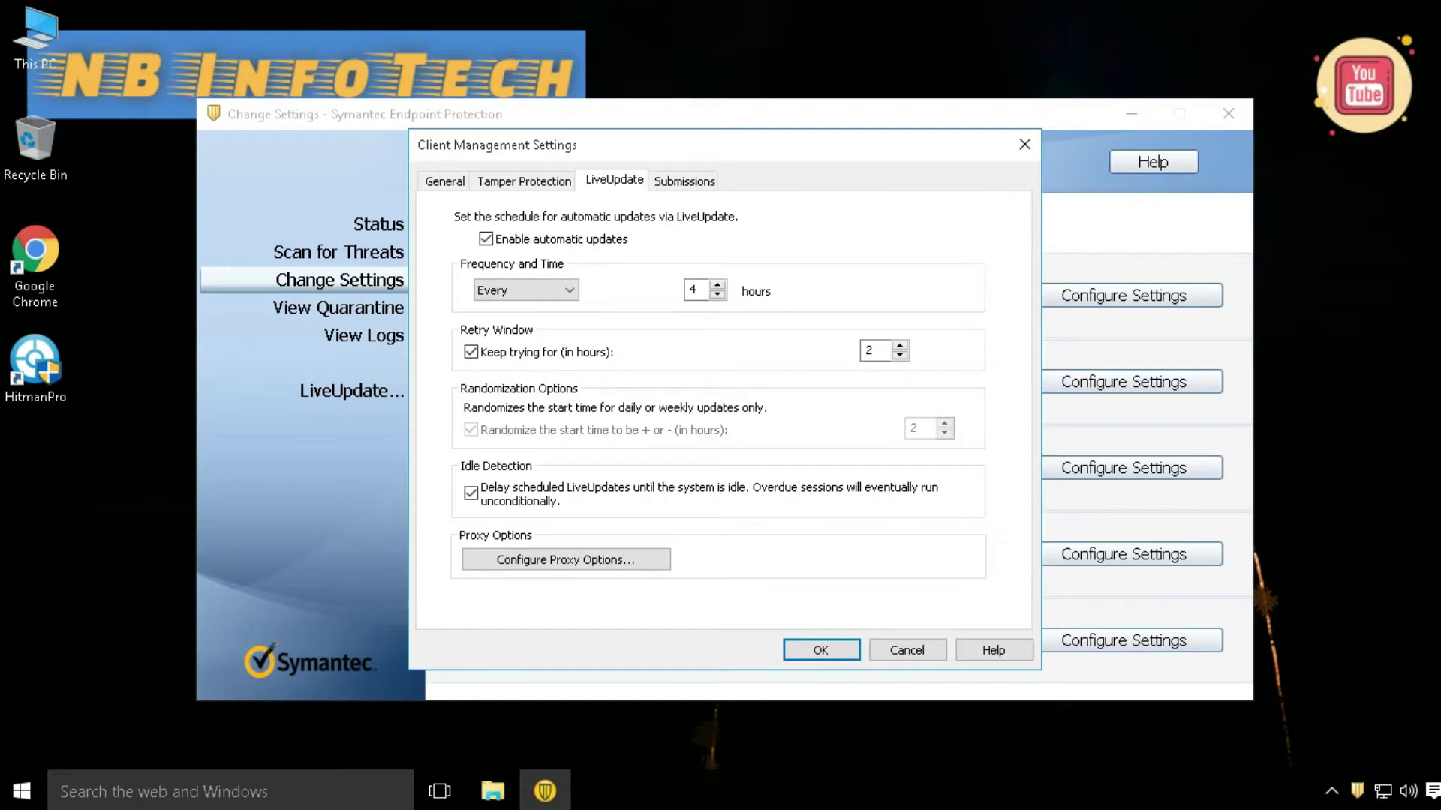
left_click(686, 180)
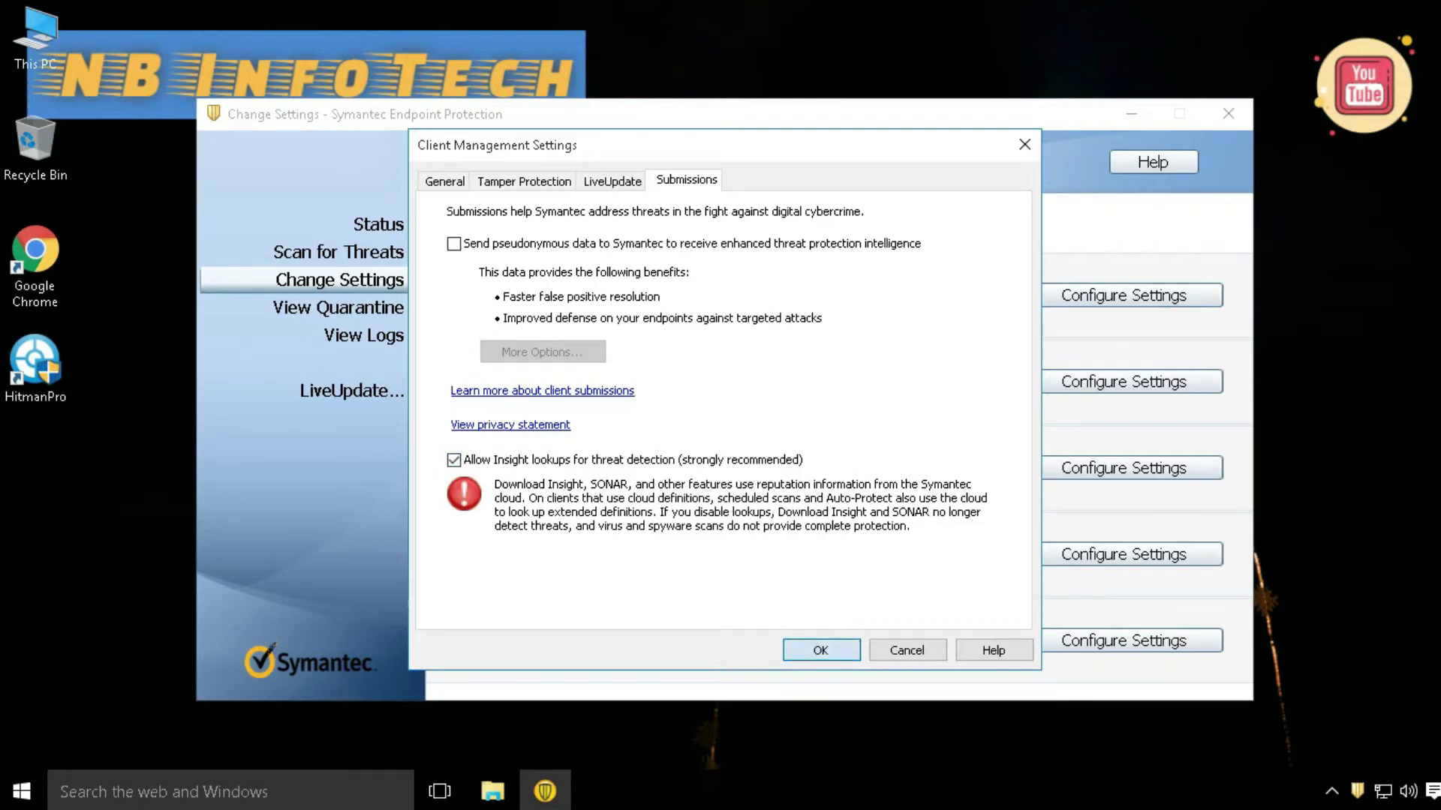
left_click(820, 650)
left_click(337, 308)
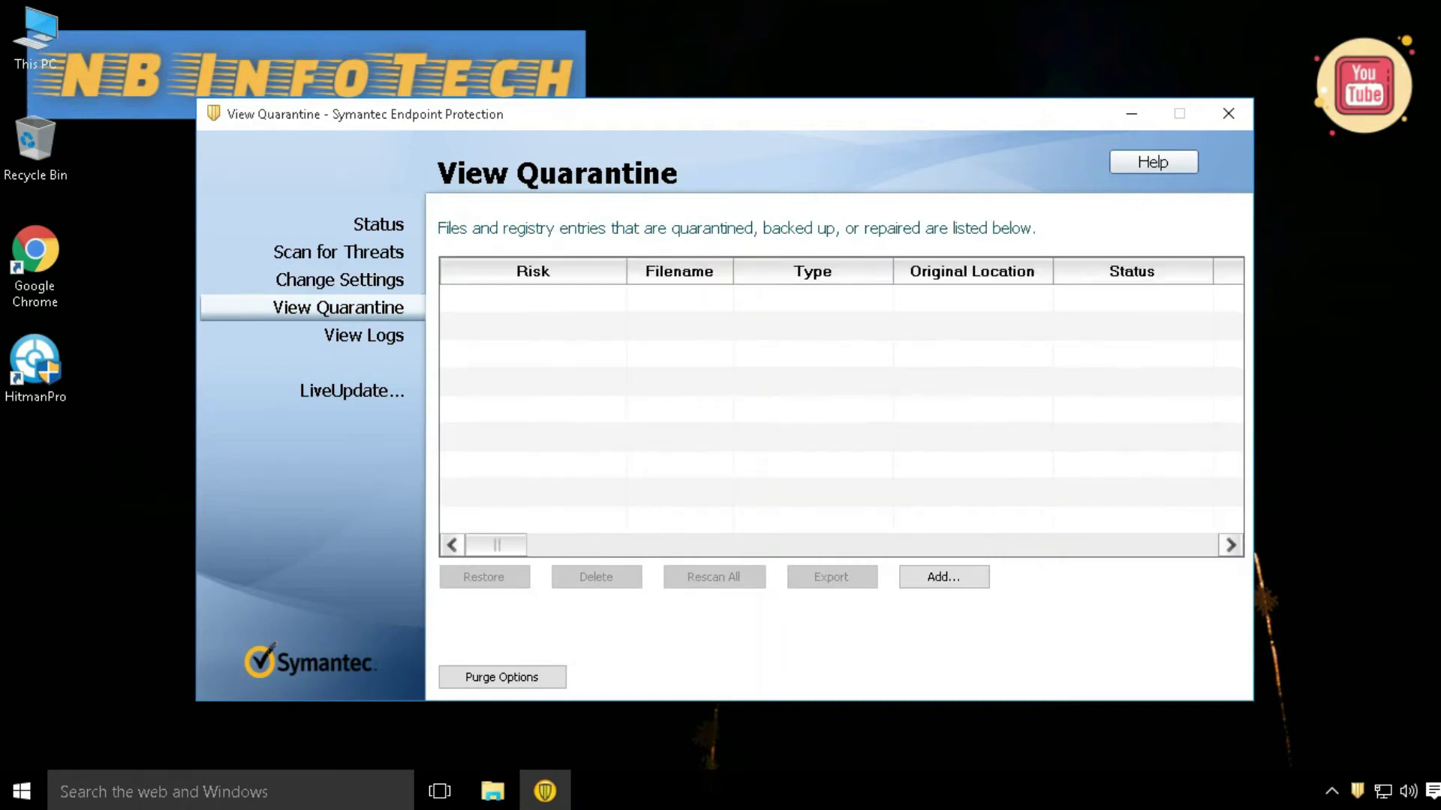
Go to the View Logs page and examine the Virus and Spyware Protection scan, risk and system logs, closing them when done
left_click(364, 335)
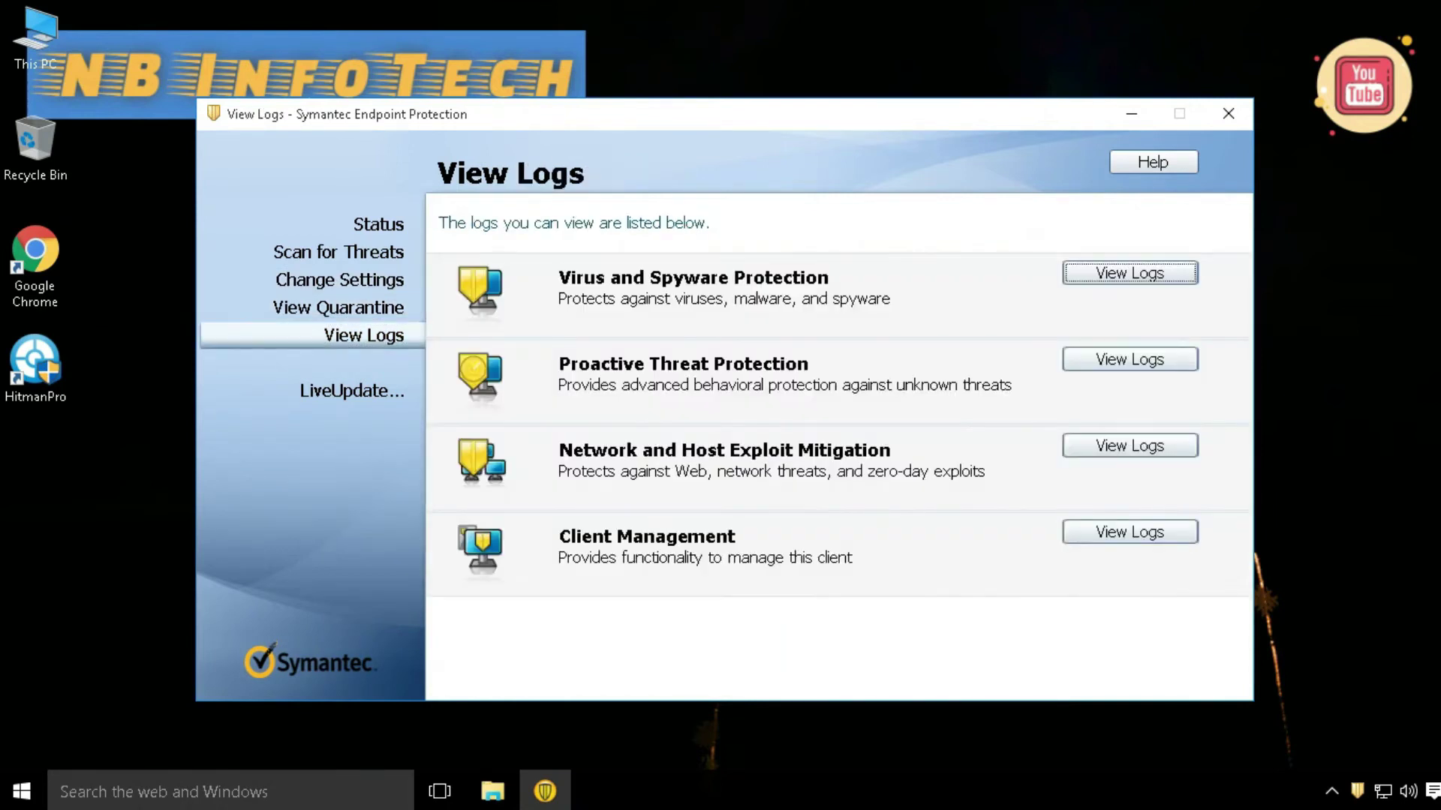
left_click(1130, 272)
key("Down")
key("Down")
key("Down")
key("Down")
key("Return")
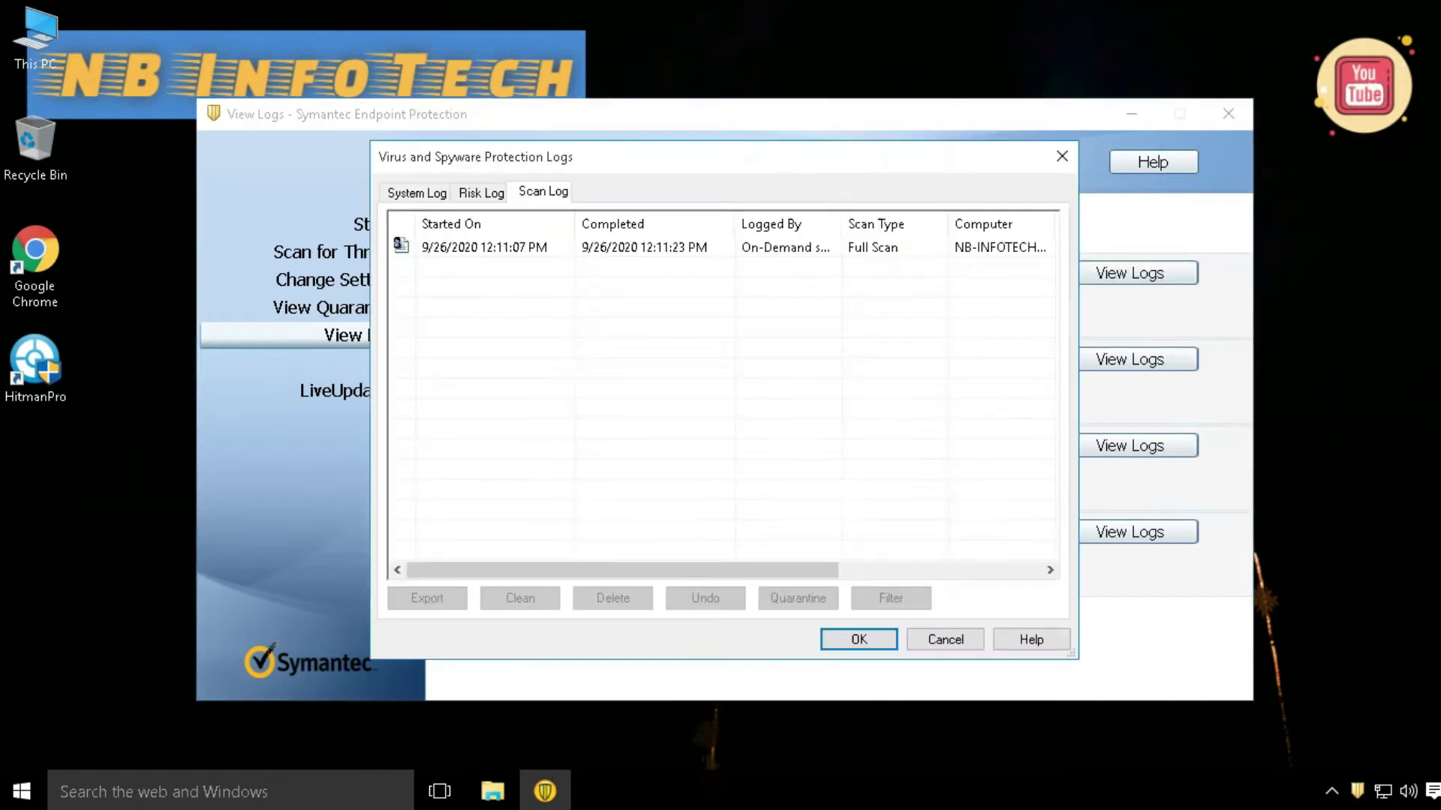
key("ctrl+shift+Tab")
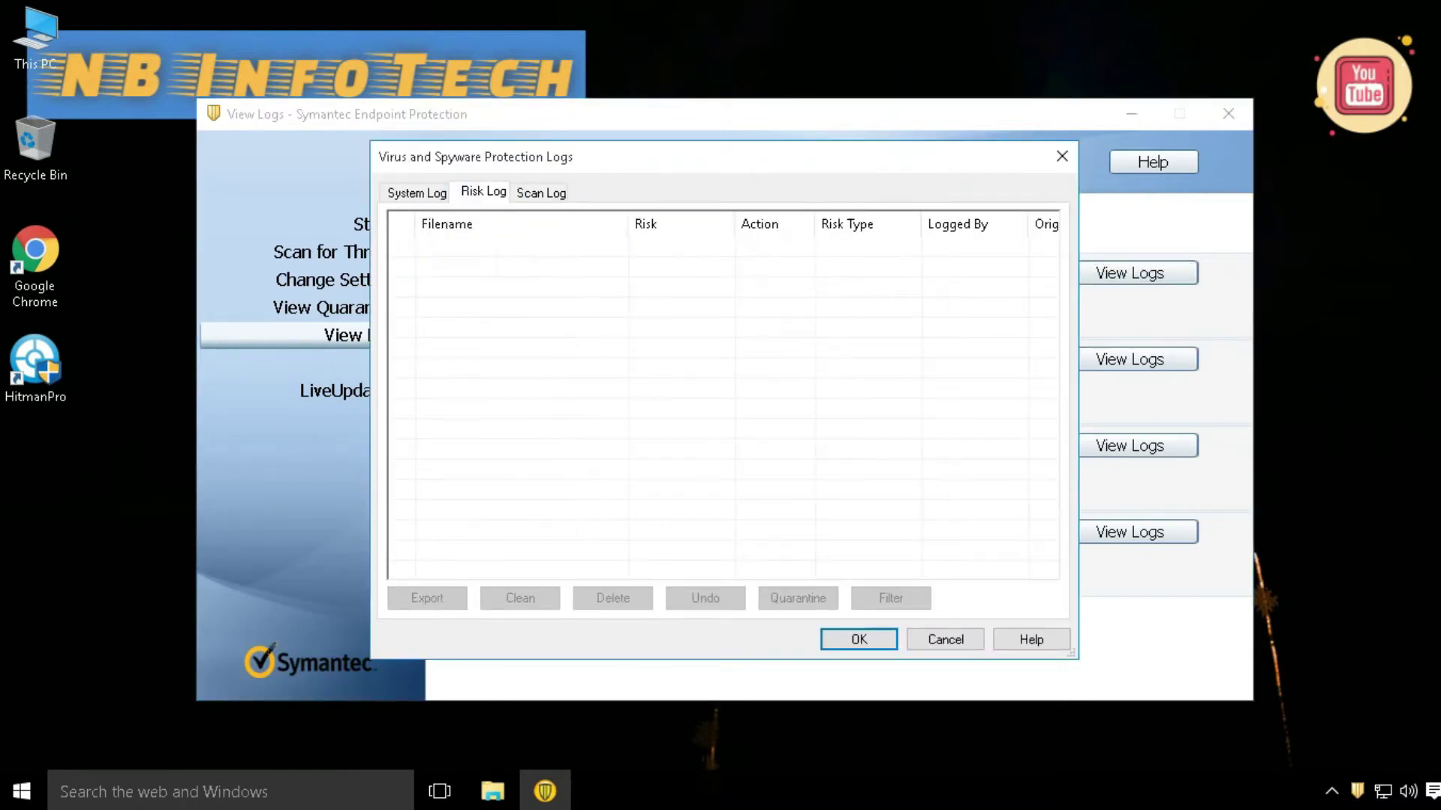
key("ctrl+shift+Tab")
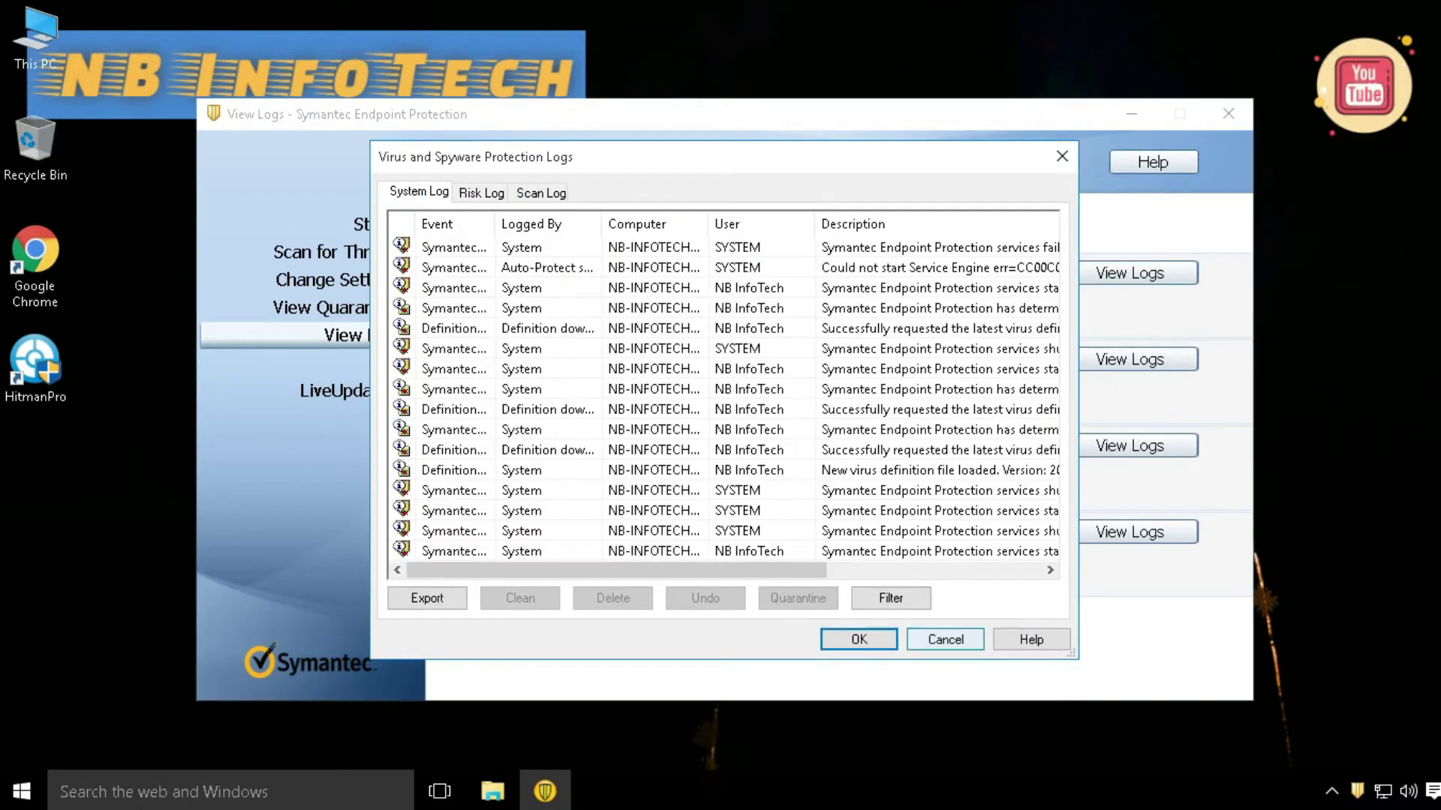
key("Escape")
Open the system log of Proactive Threat Protection
key("Tab")
key("Return")
key("Down")
key("Down")
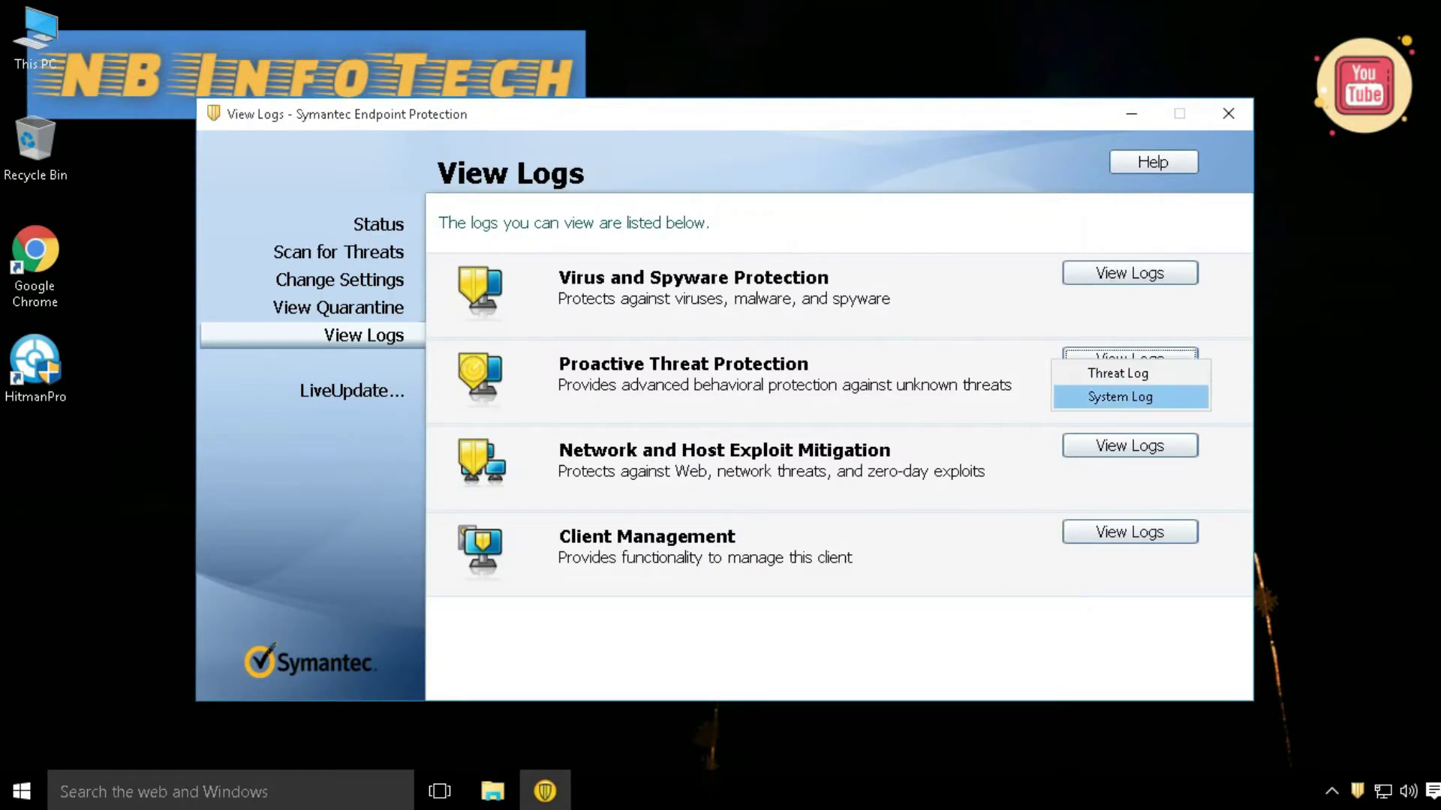
key("Return")
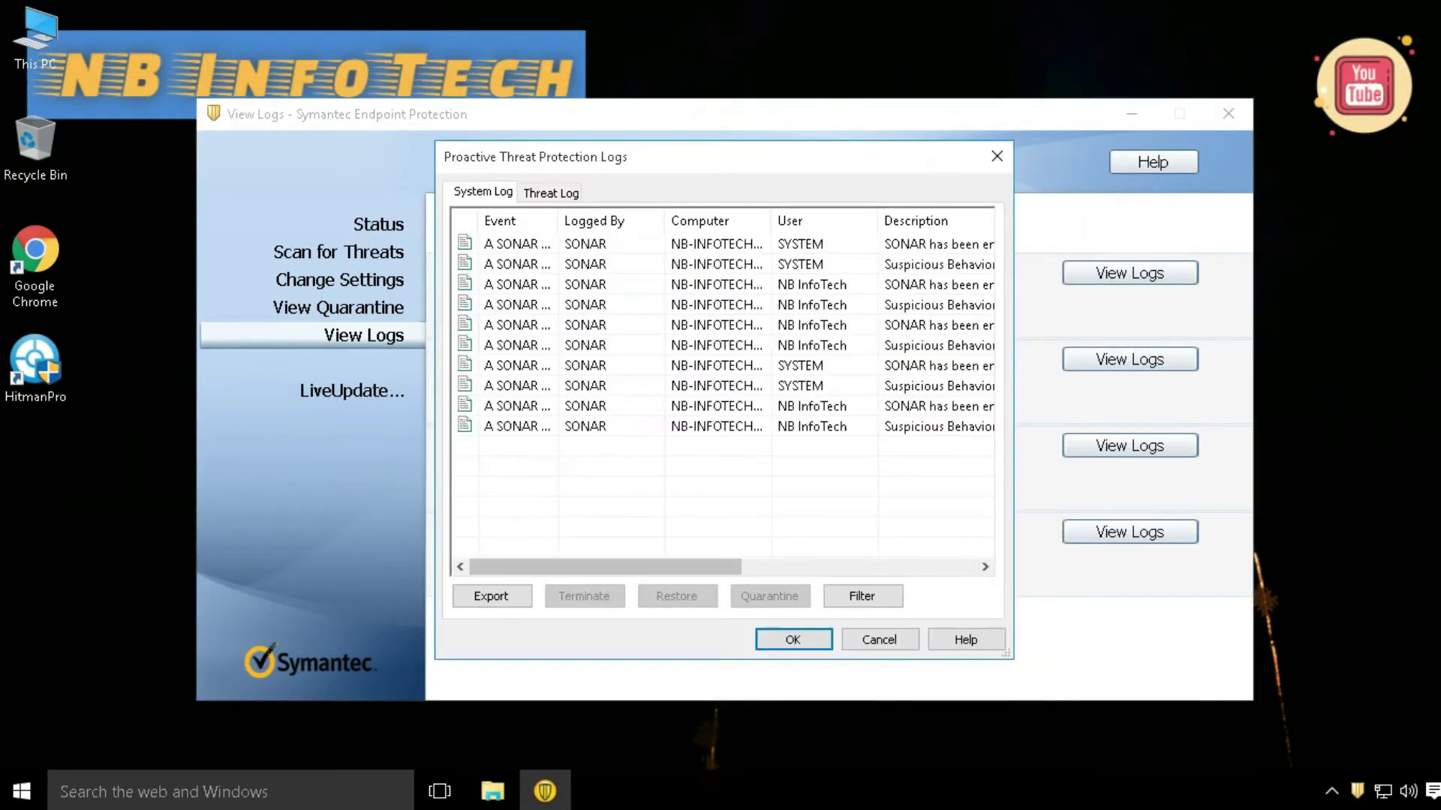
Reopen the Proactive Threat Protection system log, examine its events through the Date and Time column, and close it
key("Escape")
key("Return")
key("Down")
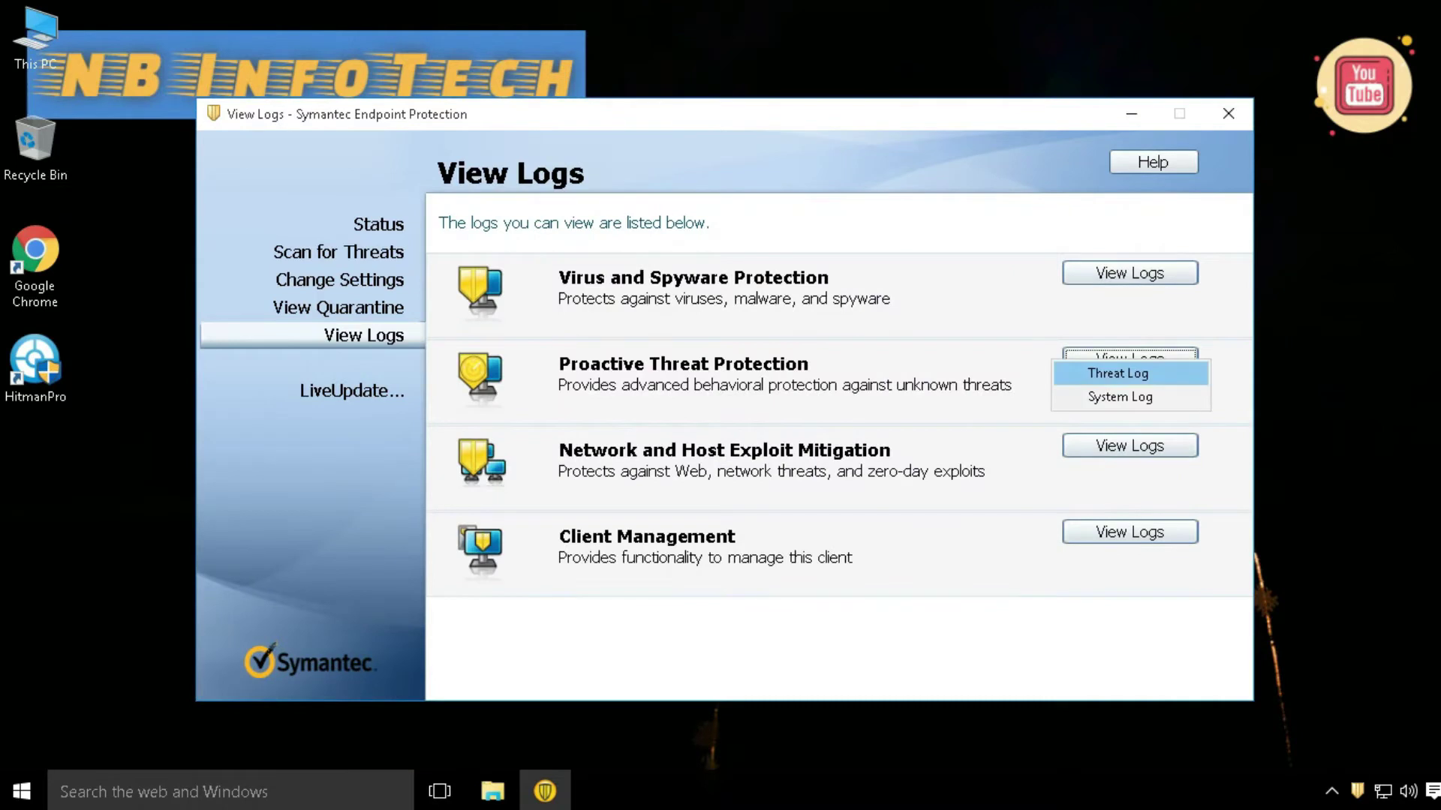
key("Return")
key("ctrl+shift+Tab")
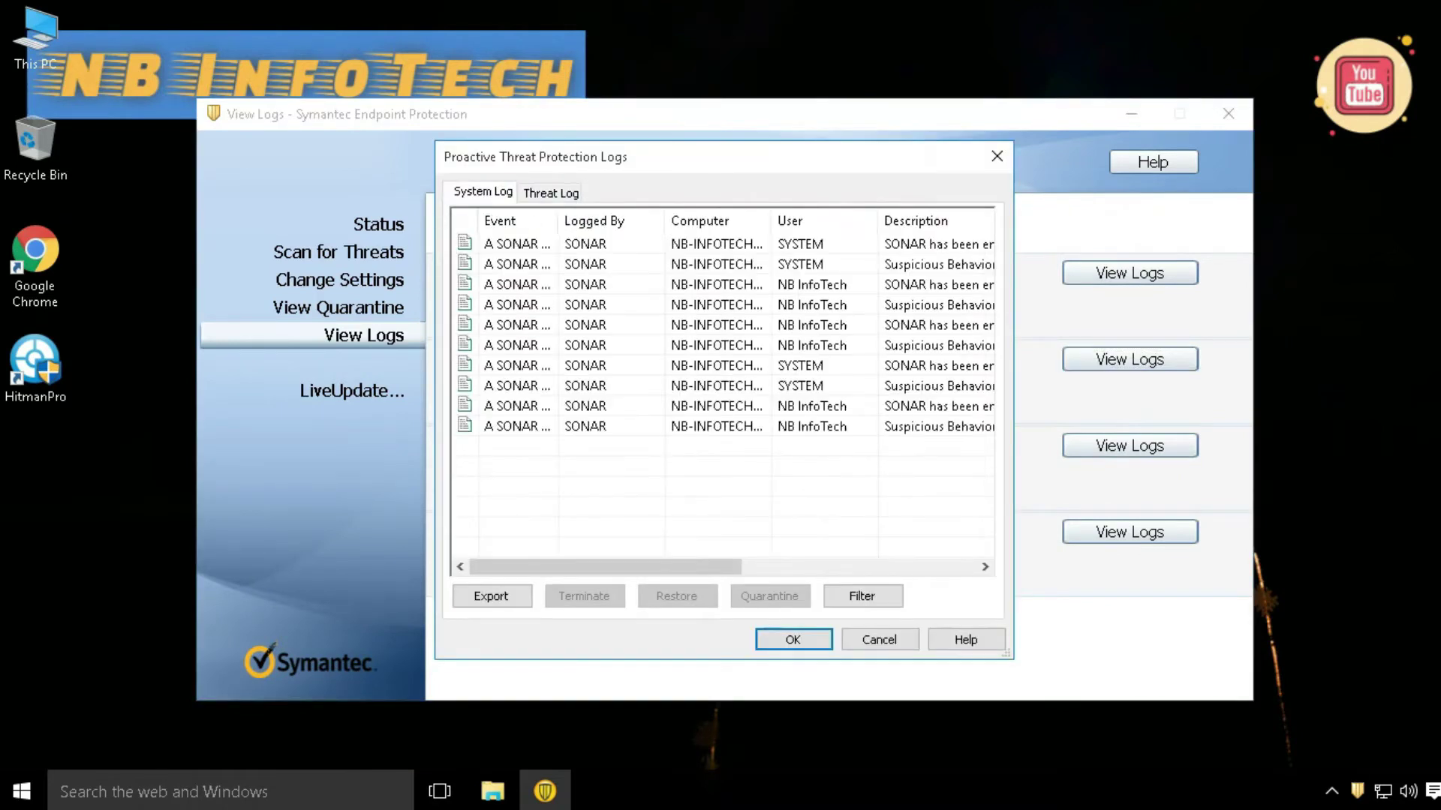
left_click(510, 305)
left_click_drag(605, 567, 839, 567)
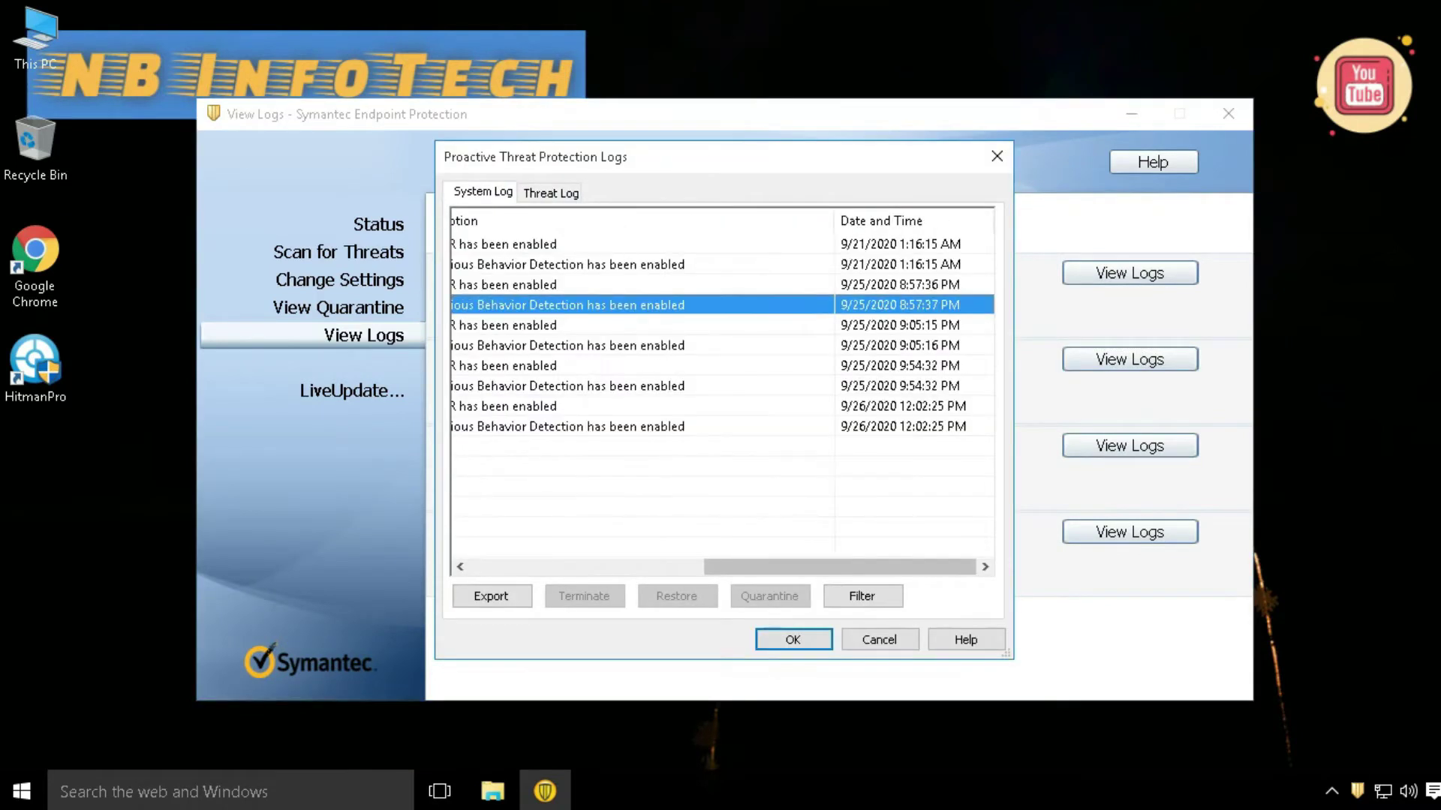
left_click(879, 639)
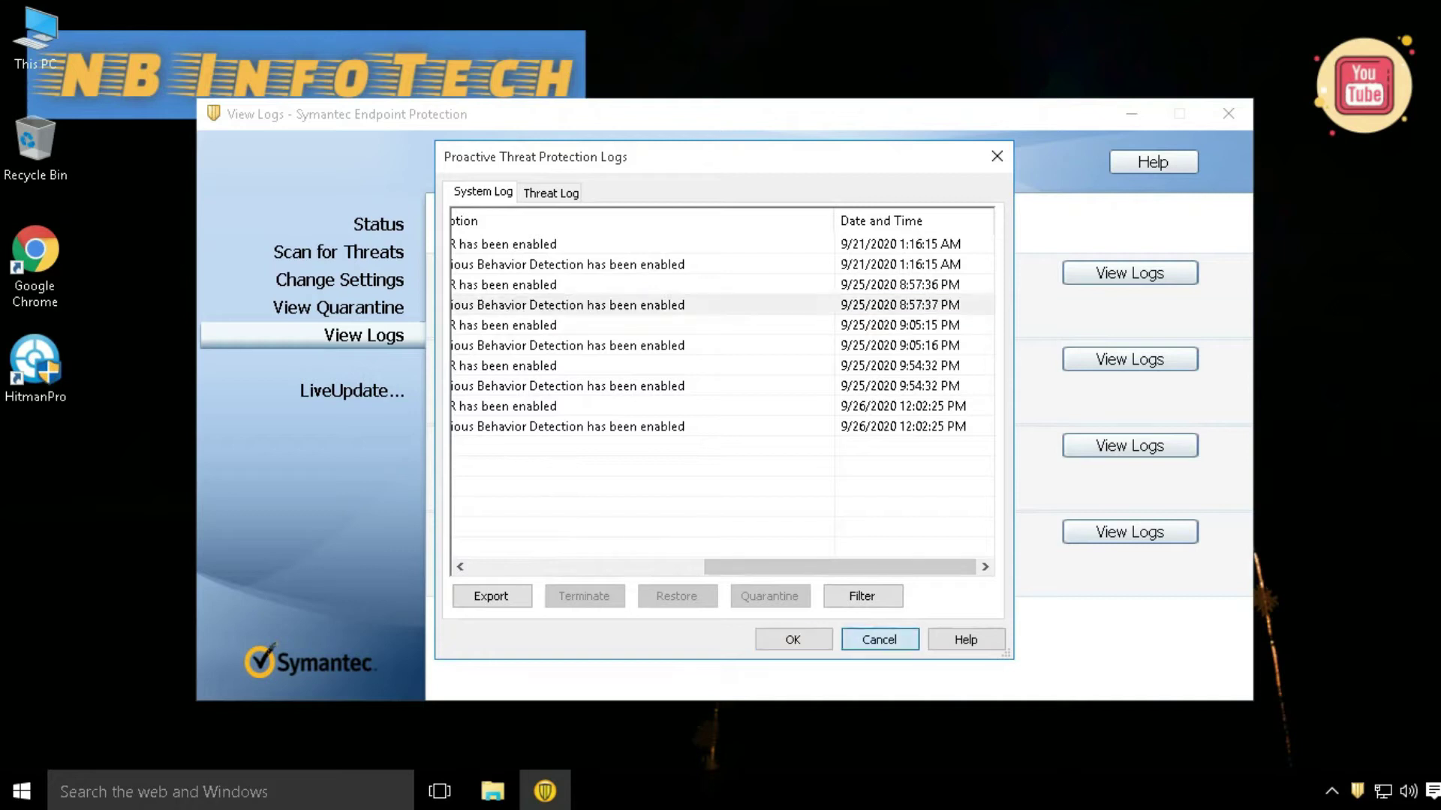
View the traffic log and the packet log of Network and Host Exploit Mitigation, closing each one
left_click(1129, 445)
left_click(1109, 460)
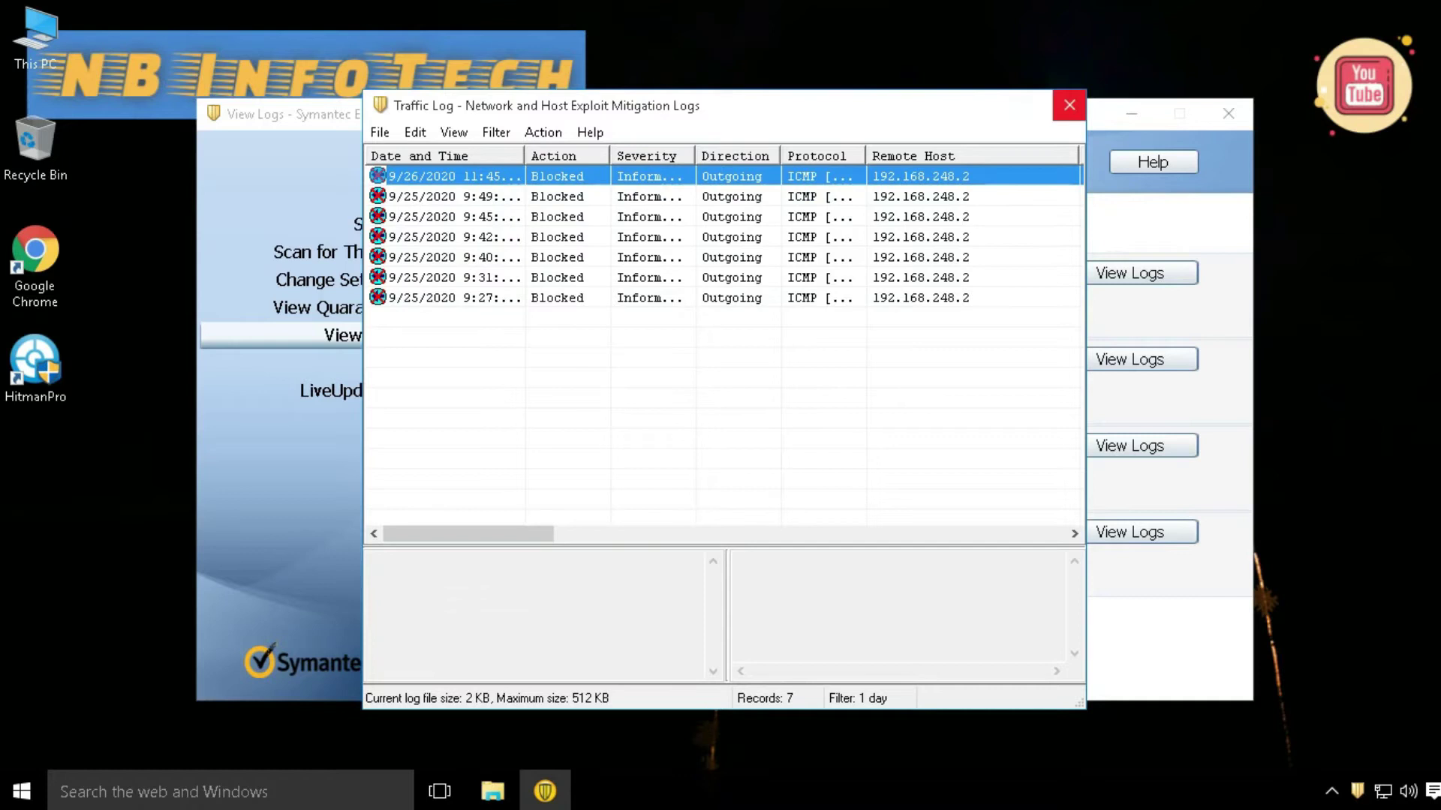
left_click(1070, 104)
left_click(1129, 445)
left_click(1119, 483)
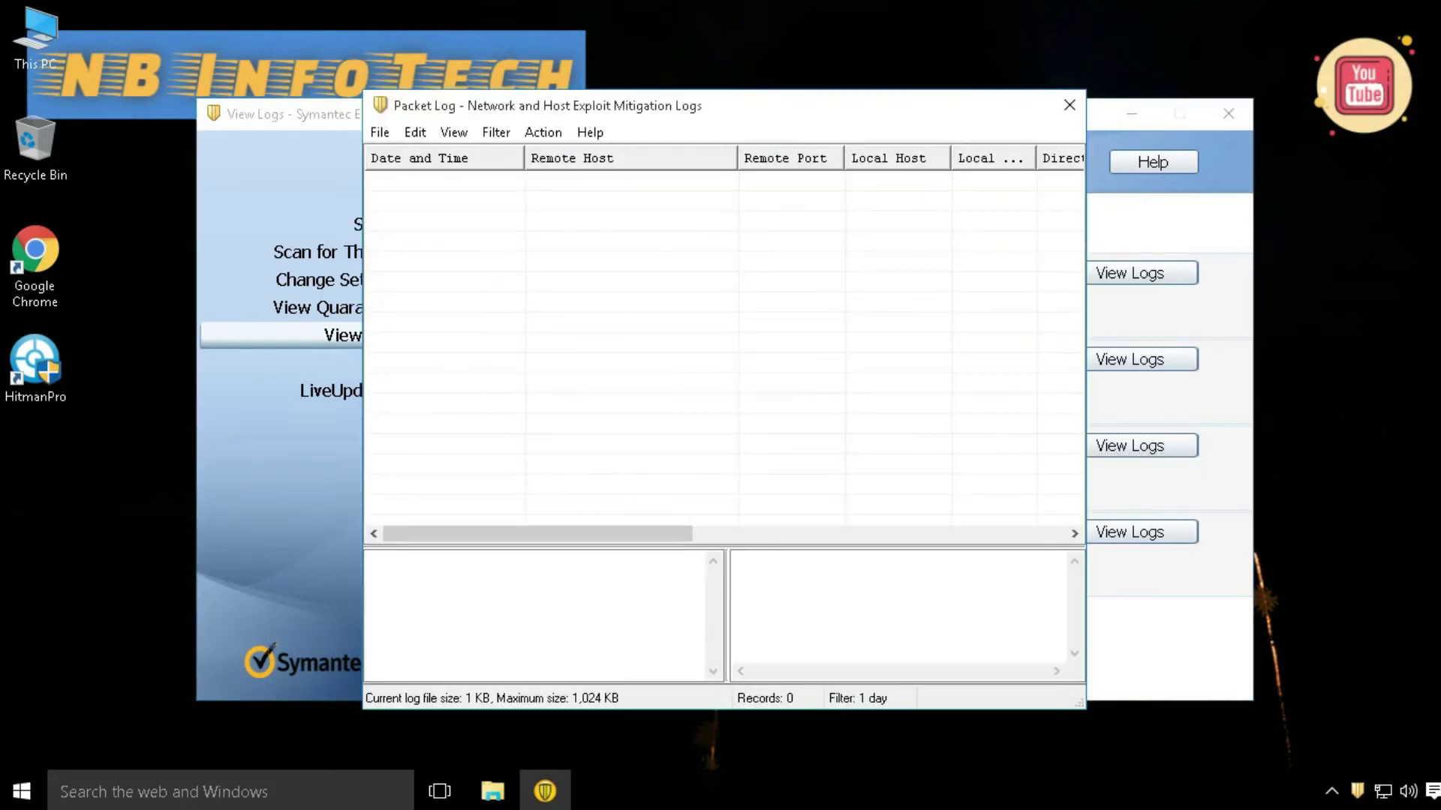
key("alt+F4")
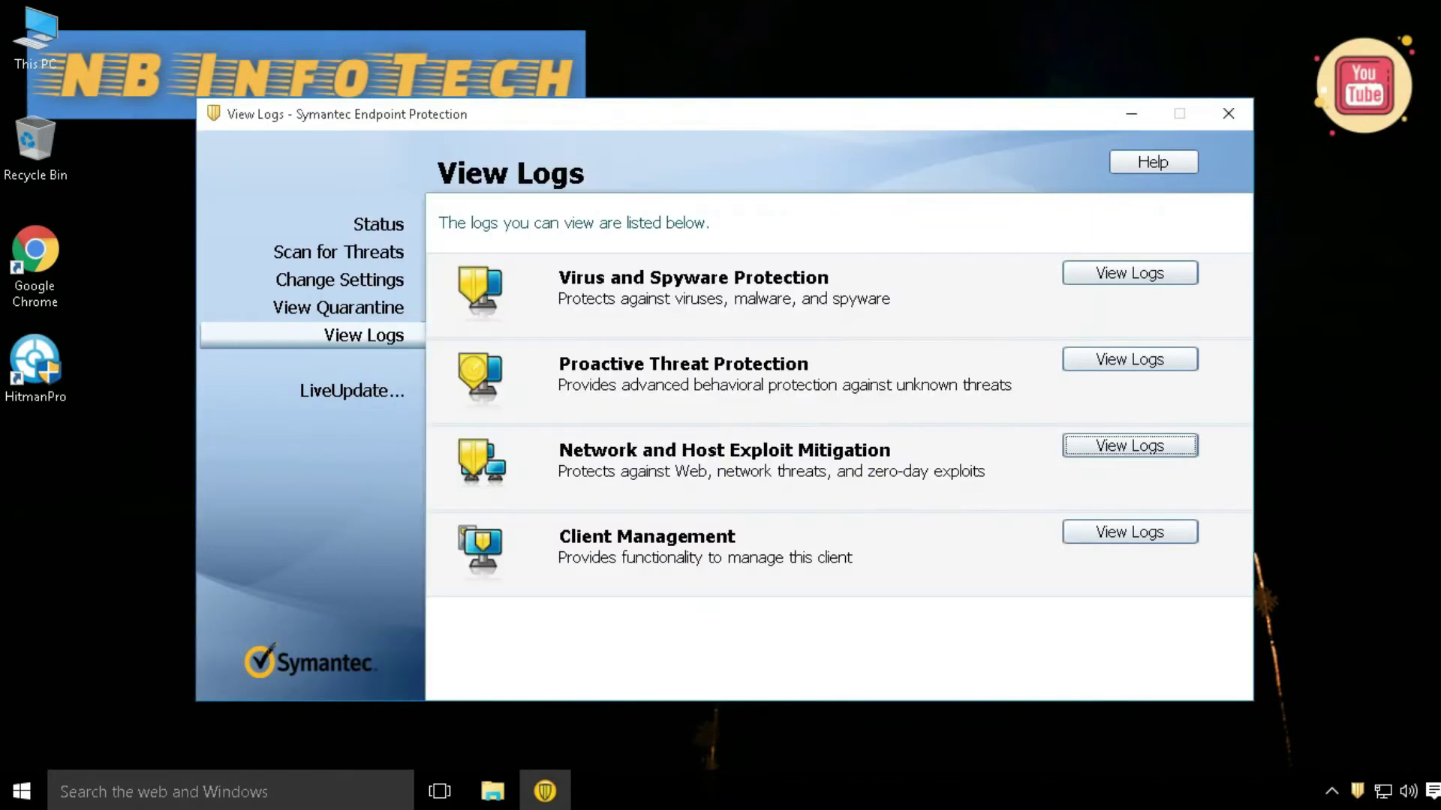
View the control log and the security log of Client Management, closing each one
left_click(1130, 531)
left_click(1095, 569)
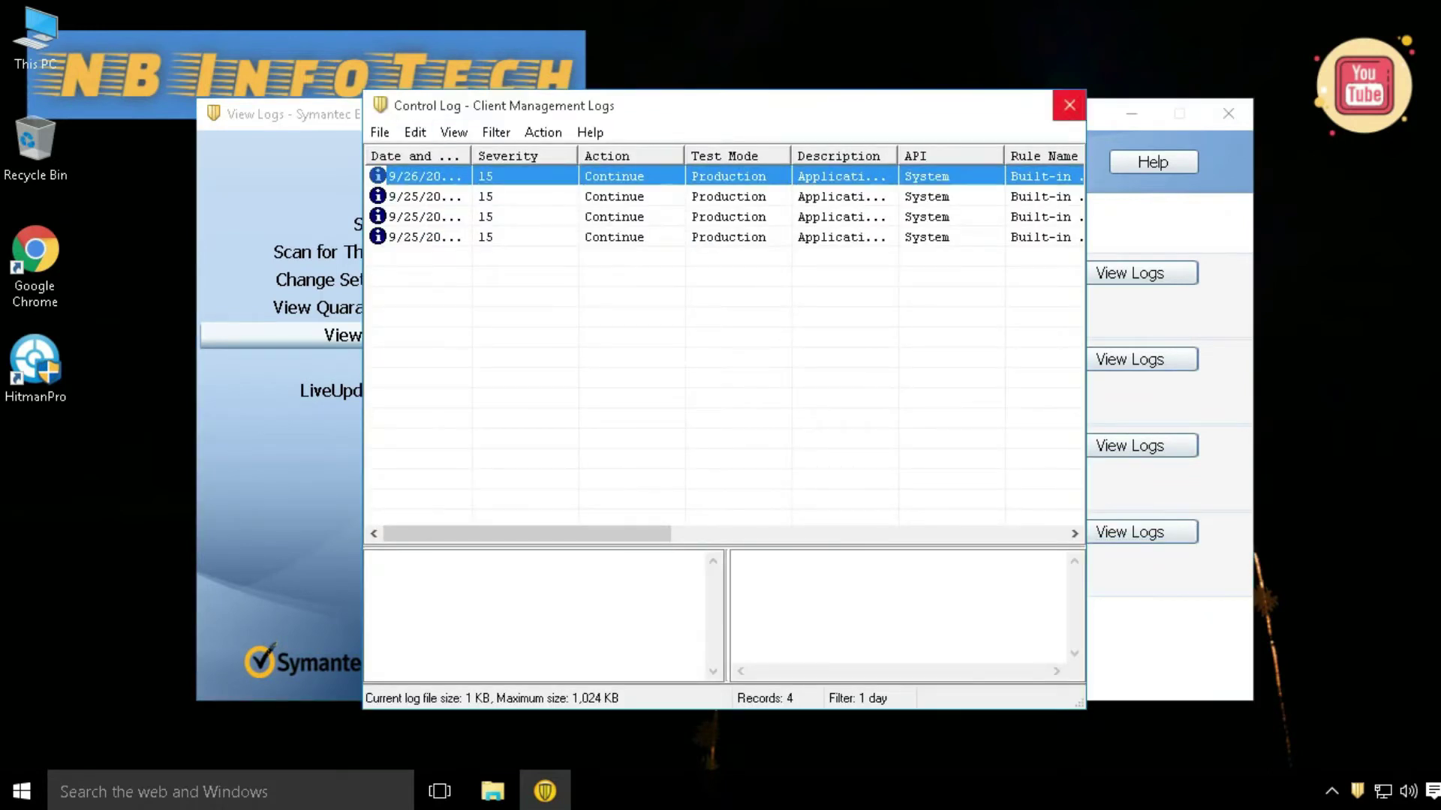
left_click(1069, 105)
left_click(1129, 532)
left_click(1081, 568)
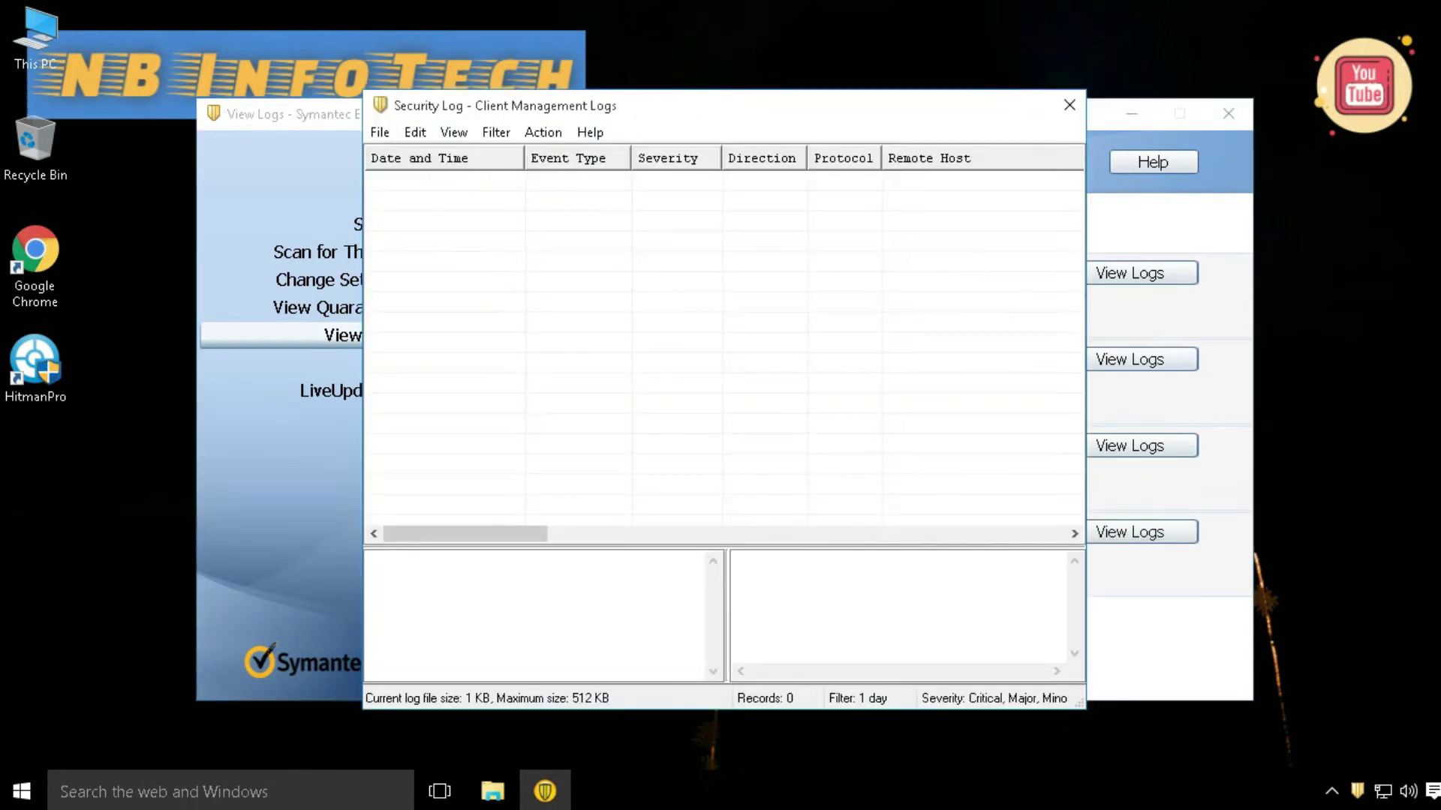
key("alt+F4")
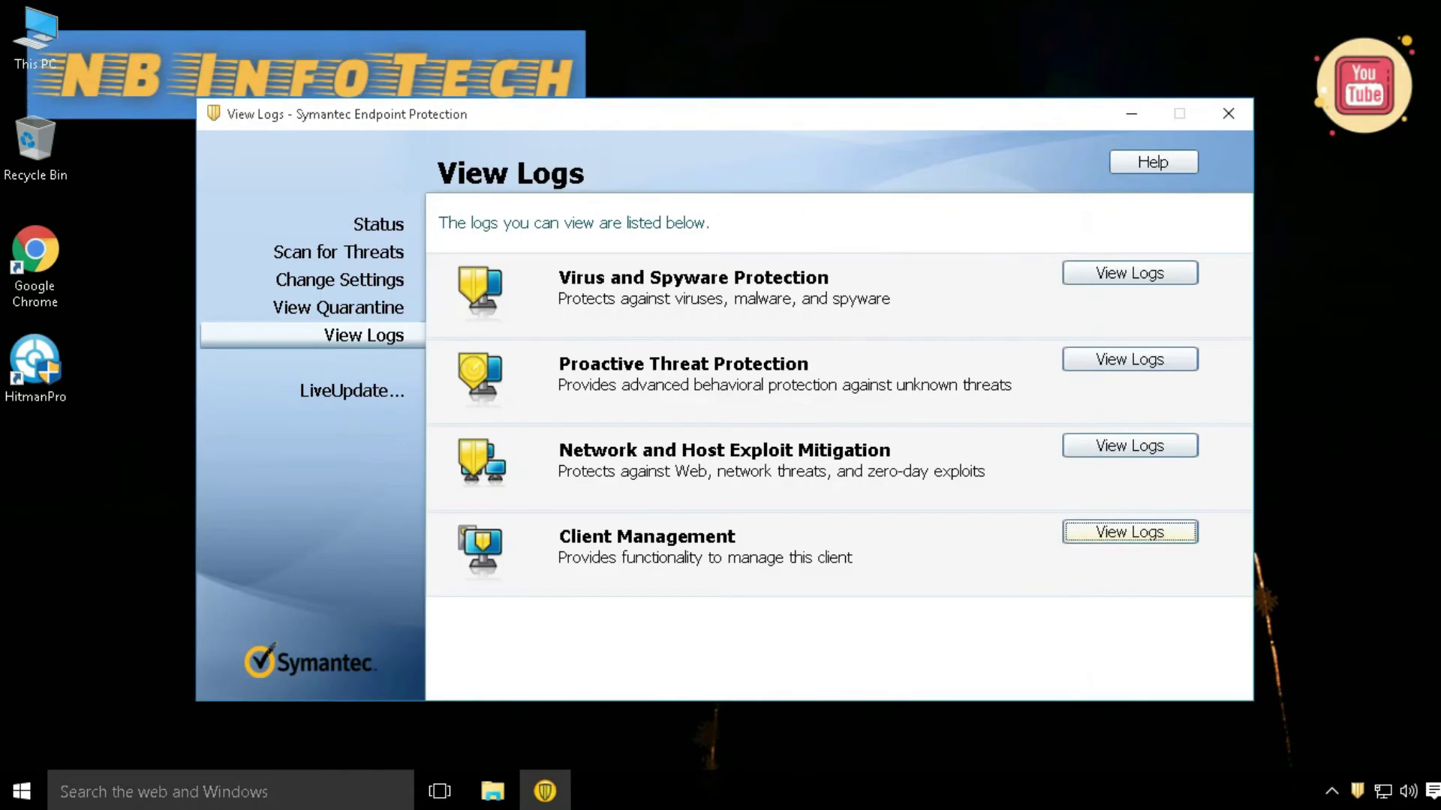
View the Tamper Protection log of Client Management and close it
key("space")
key("Down")
key("Down")
key("Down")
key("Return")
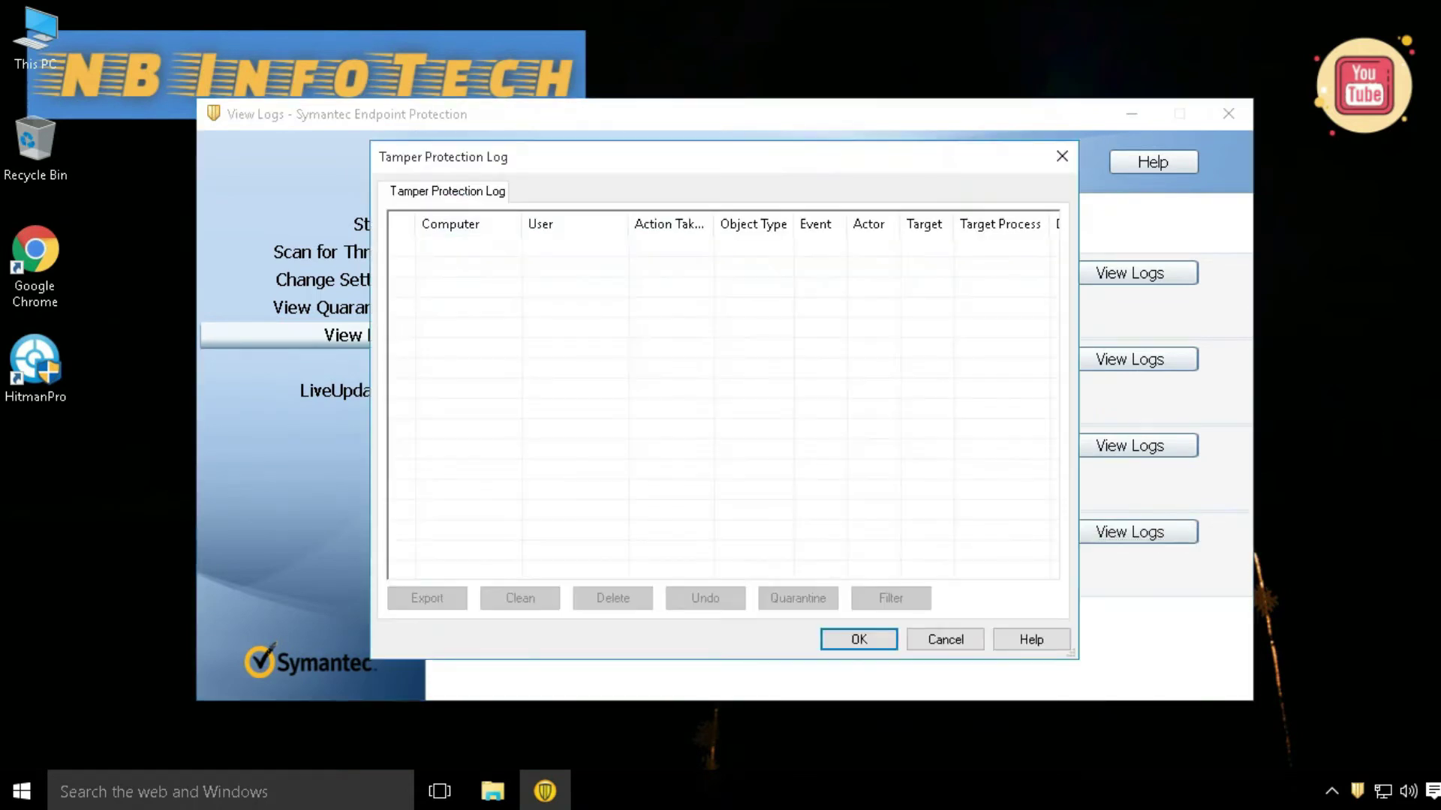
key("Escape")
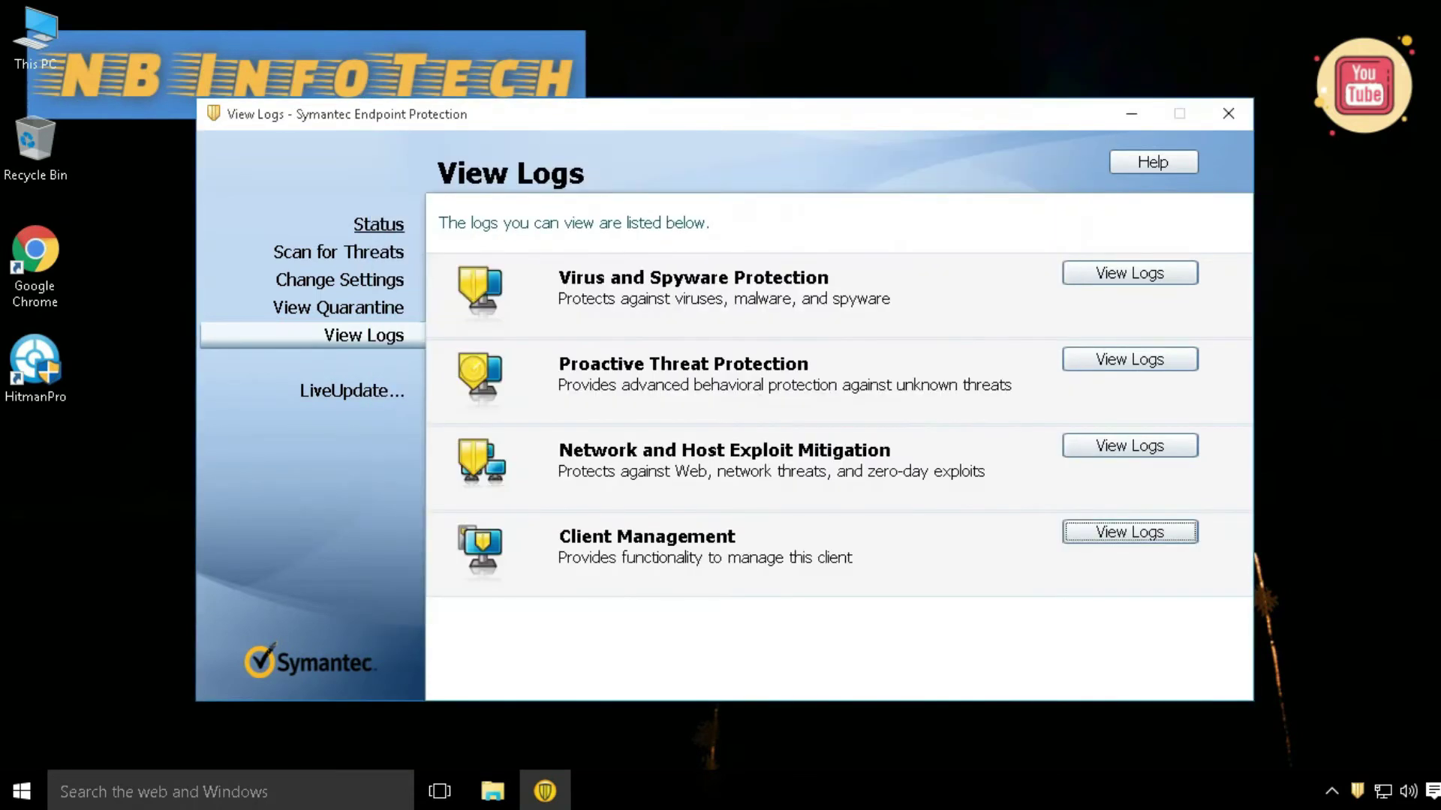
Return to the Status page and open the Troubleshooting window from the help options
key("alt+s")
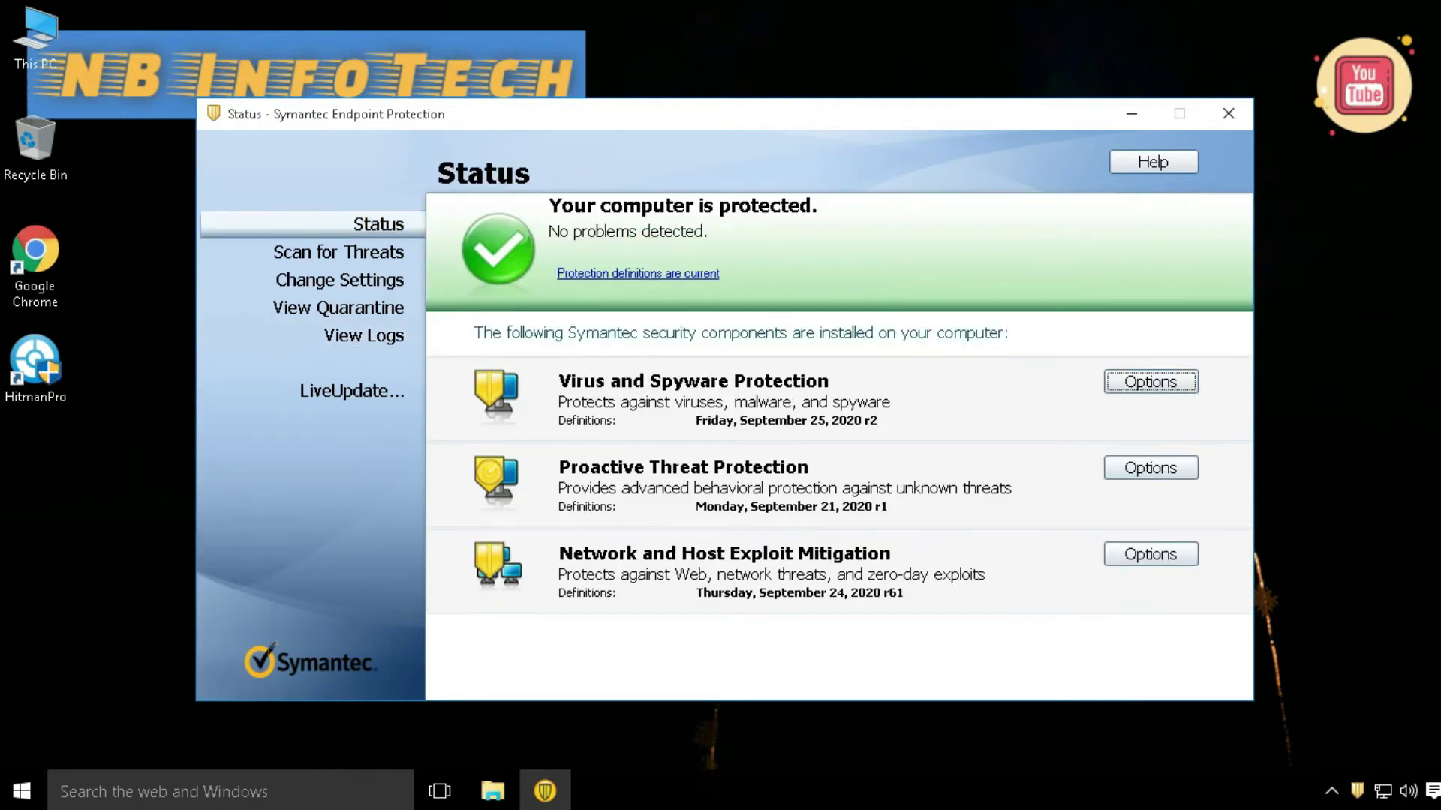
key("alt+h")
key("Down")
key("Down")
key("Down")
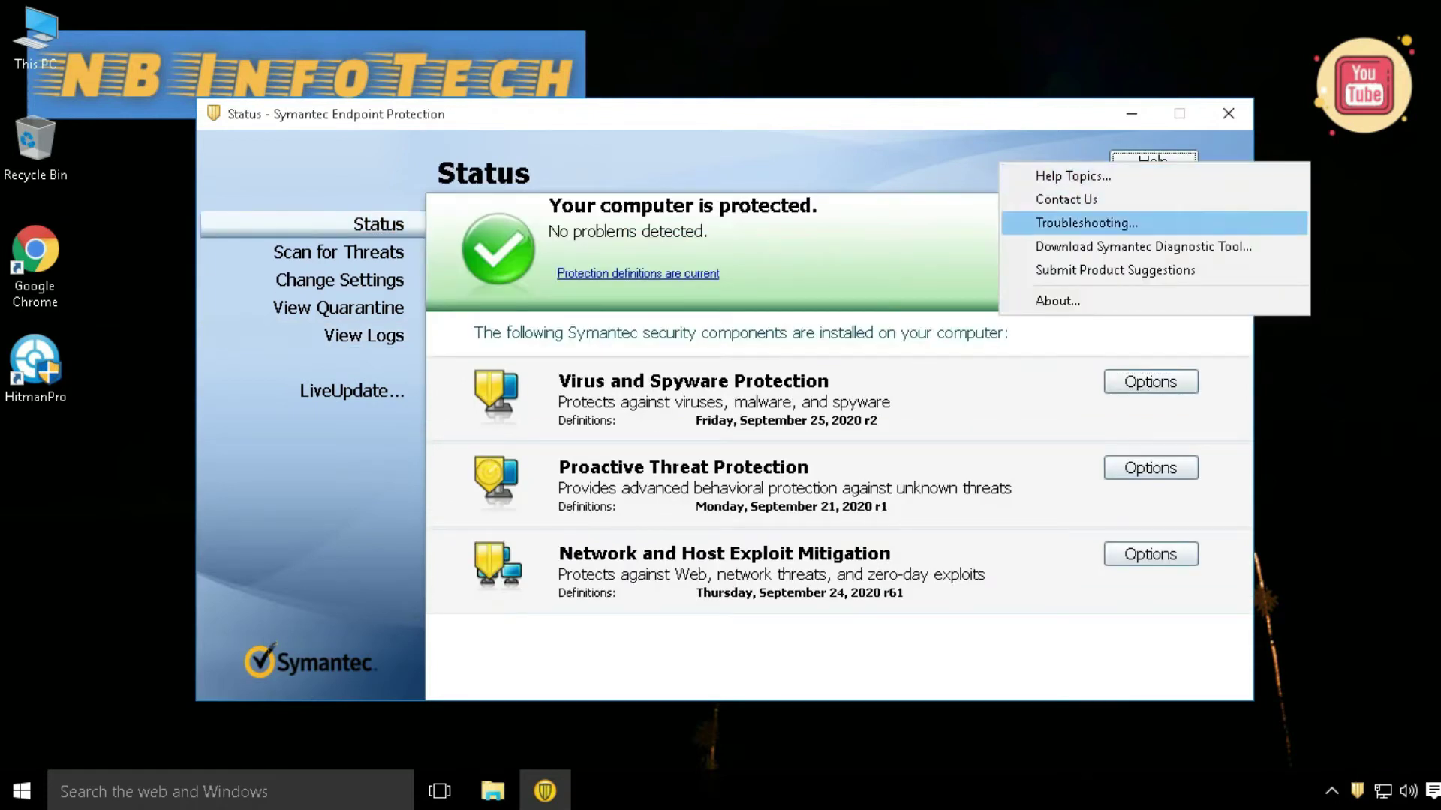
key("Up")
key("Return")
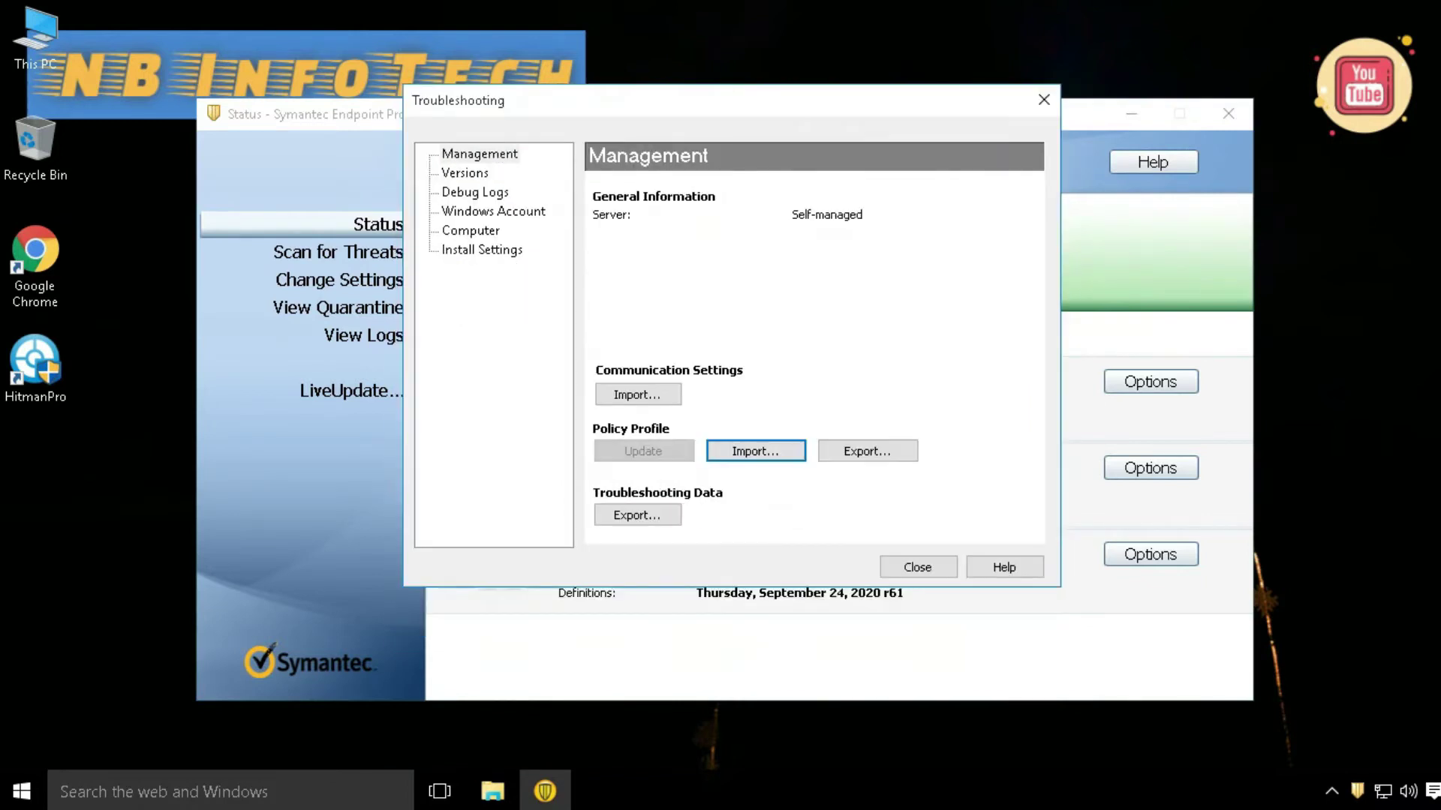
Review the Debug Logs, Windows Account, Computer and Install Settings pages of the Troubleshooting window and close it
key("Down")
key("Down")
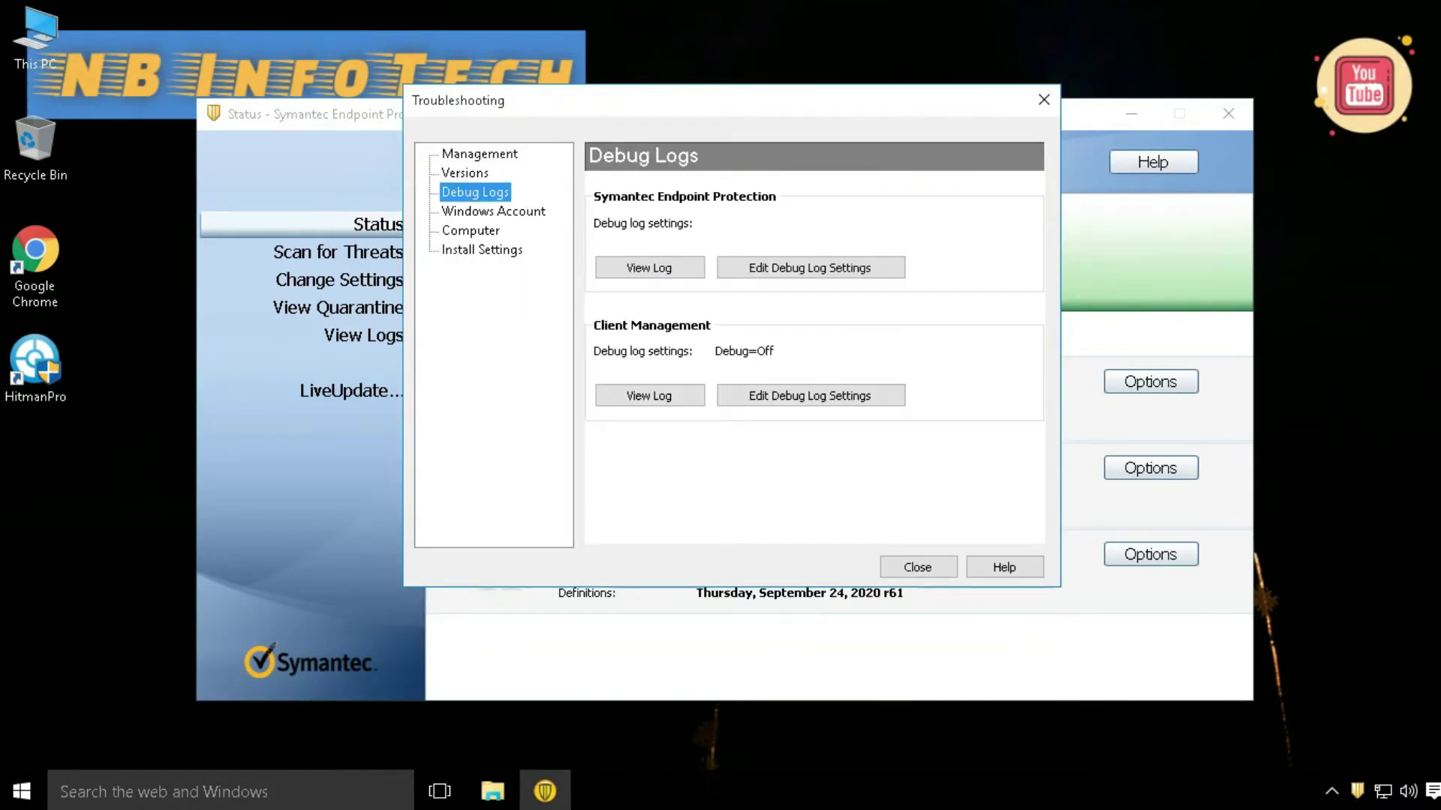
key("Down")
scroll(807, 341, "down", 5)
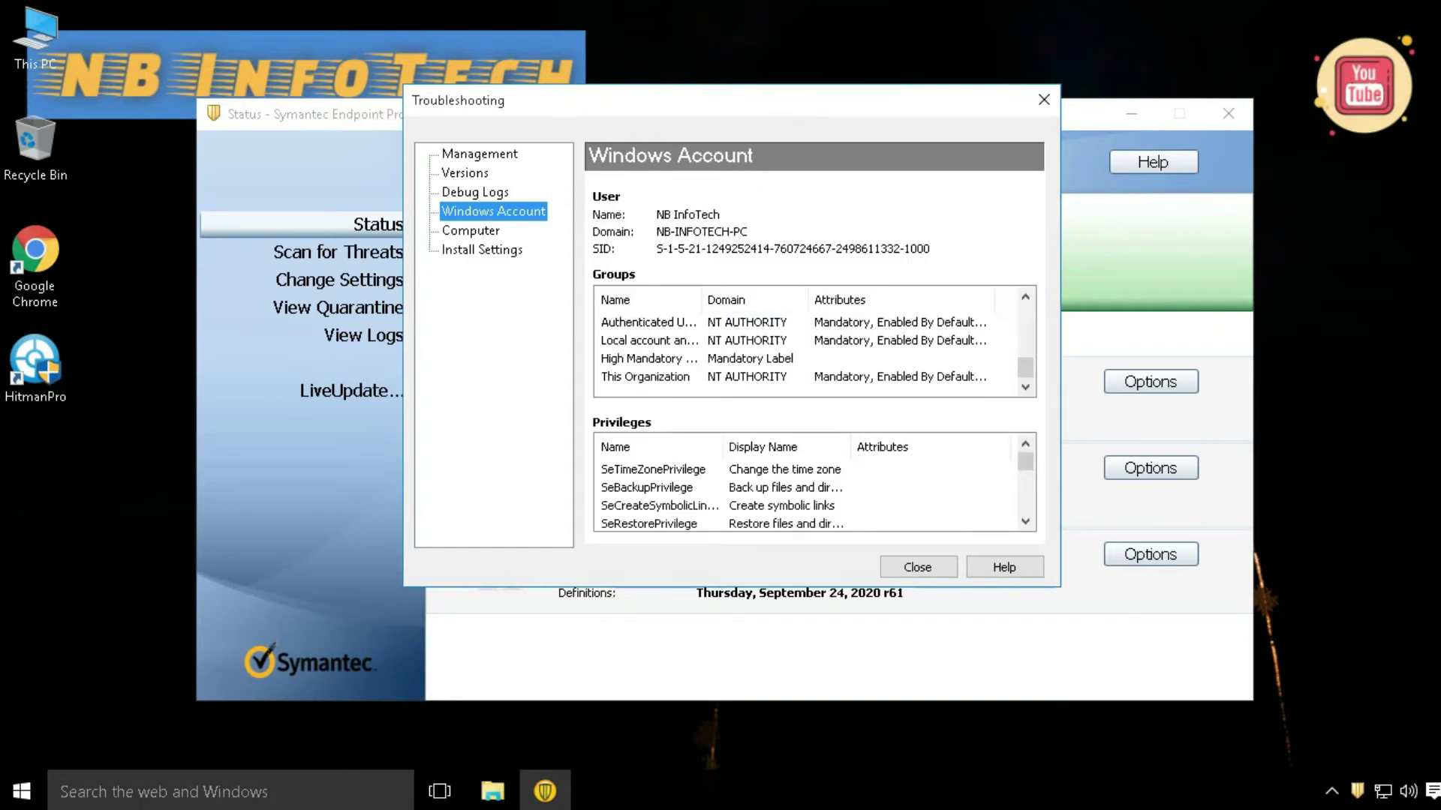
key("Down")
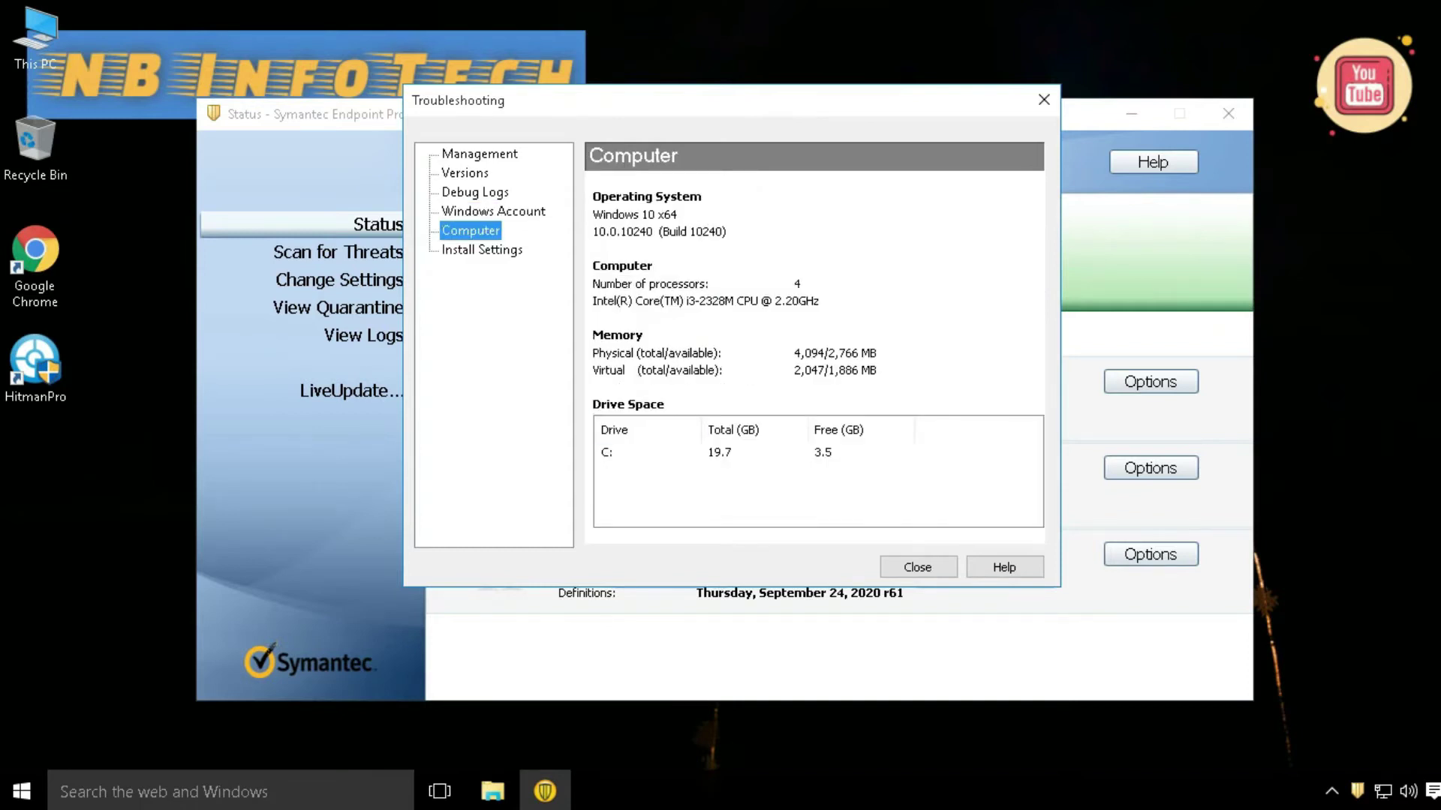
key("Down")
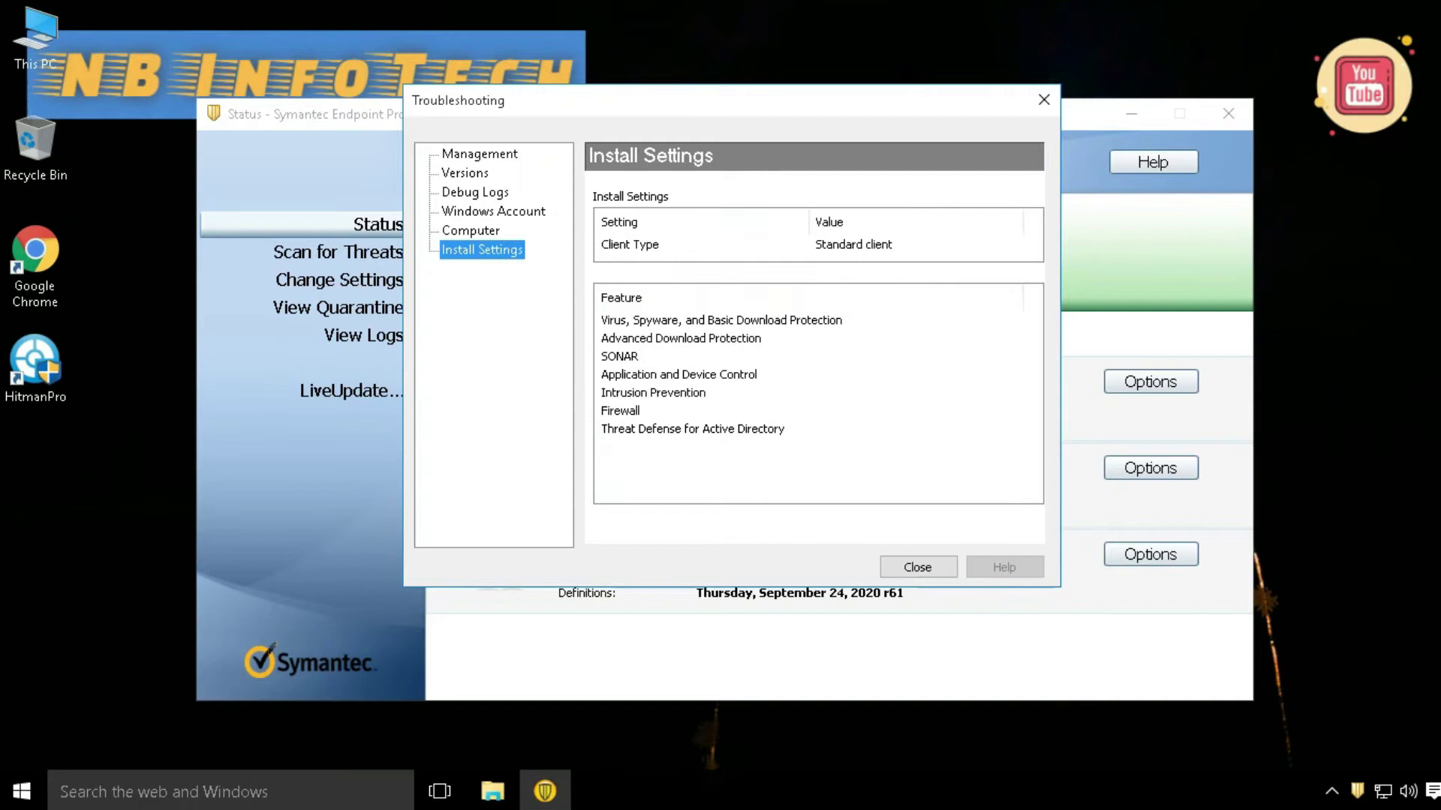
key("Escape")
View the product's About information and close it
key("space")
key("Down")
key("Down")
key("Down")
key("Down")
key("Down")
key("Down")
key("Return")
key("Return")
Run LiveUpdate to update the protection definitions and close the Symantec Endpoint Protection client
key("Tab")
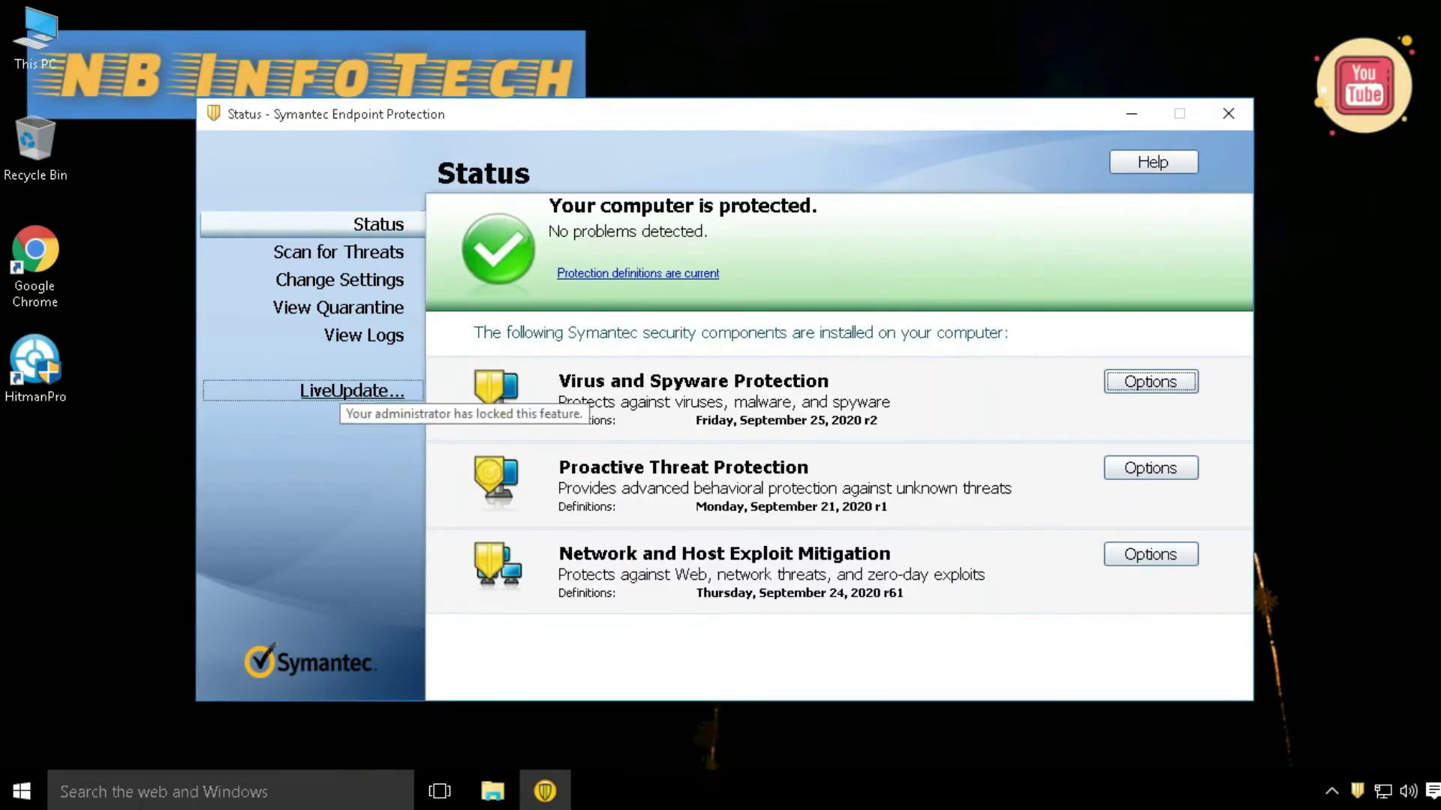
key("Return")
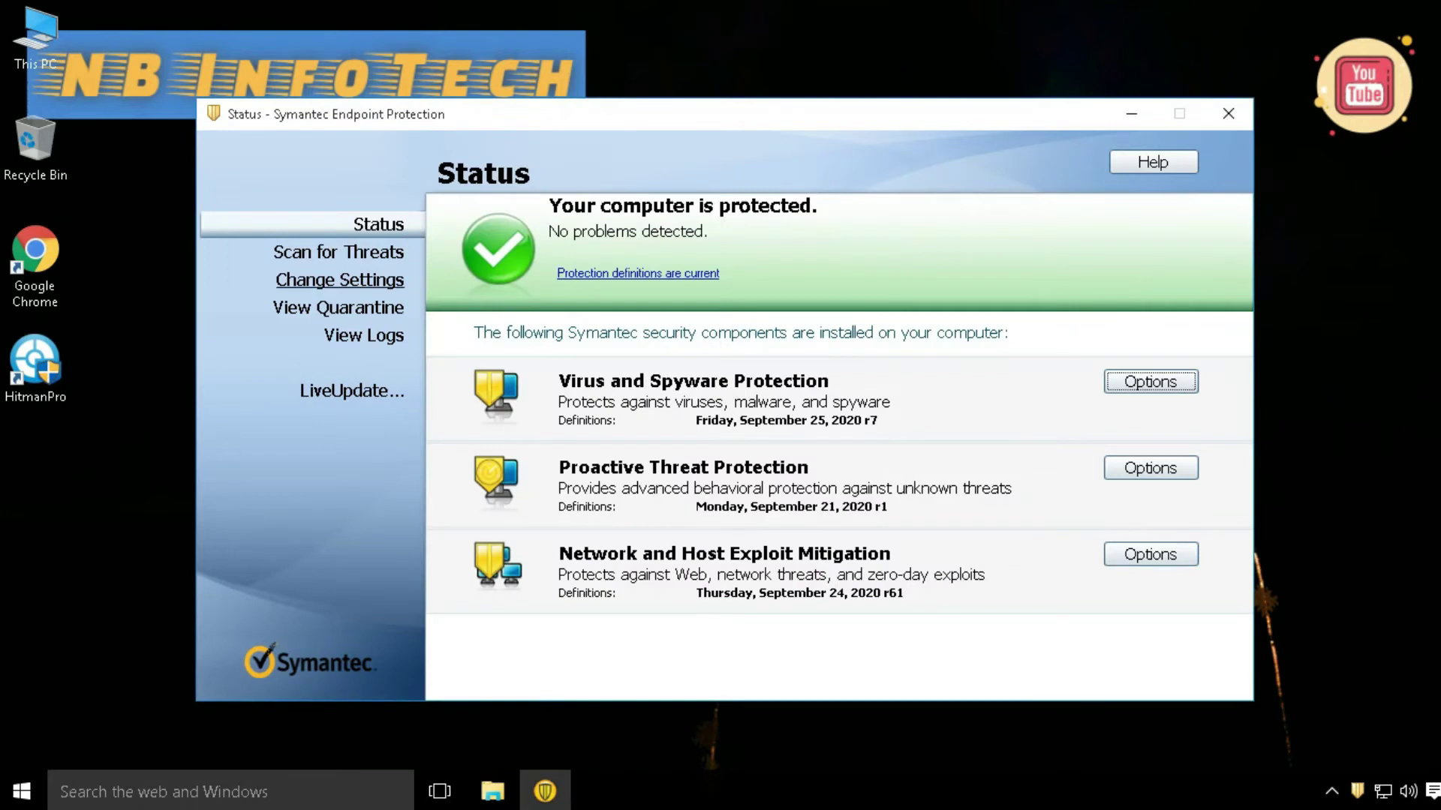
key("alt+F4")
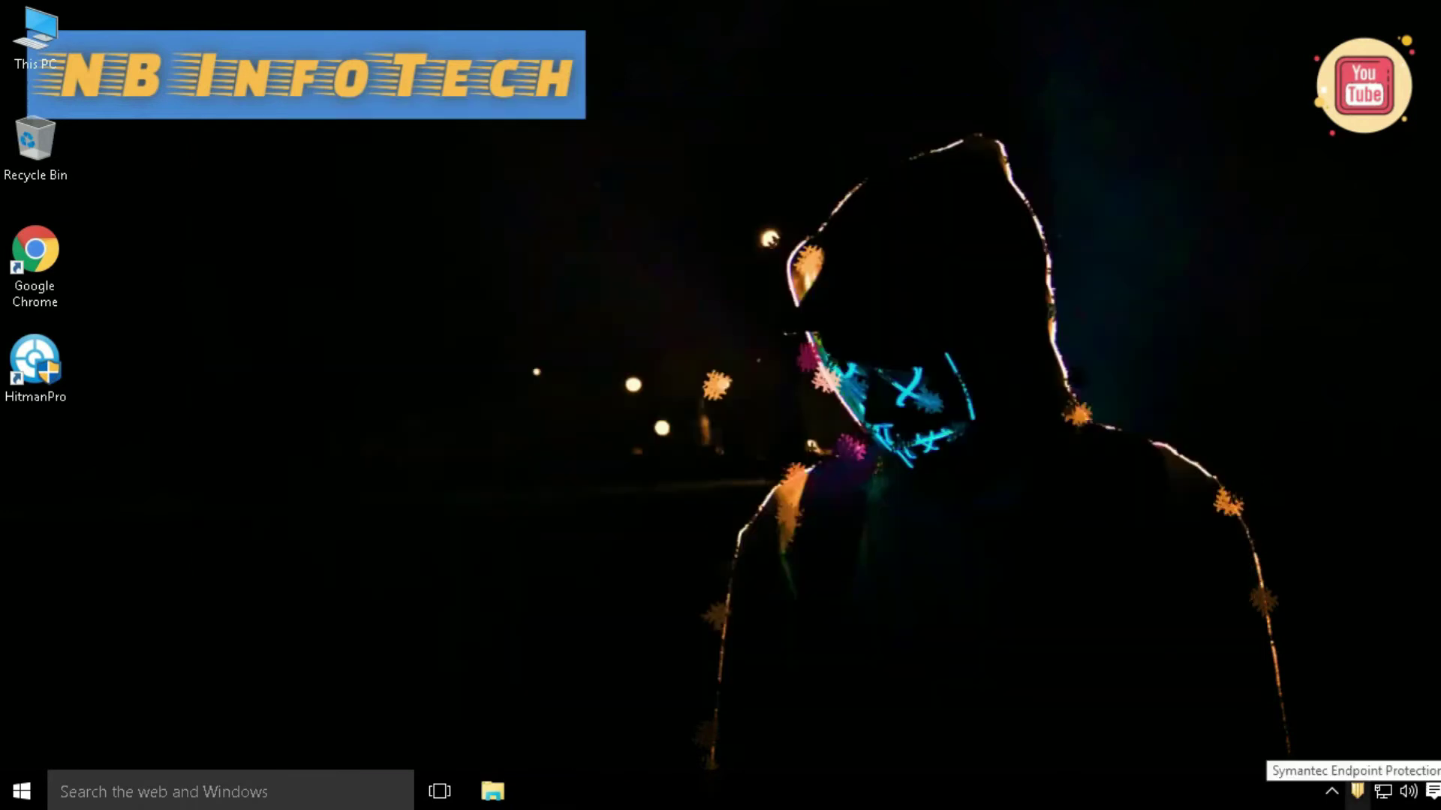
Move the 26-09-2020.rar archive from the Downloads folder to the desktop and close the File Explorer window
double_click(35, 34)
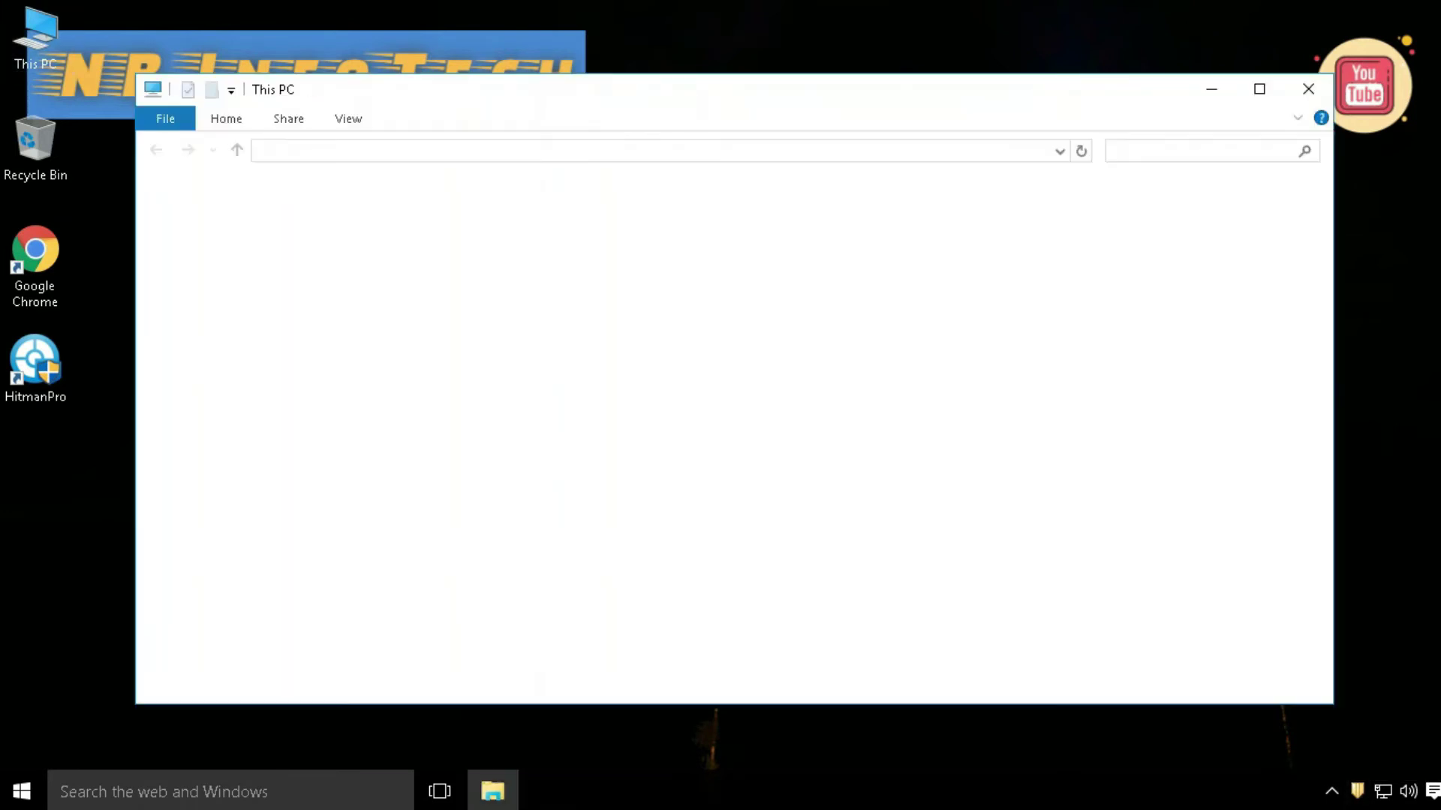
left_click(224, 243)
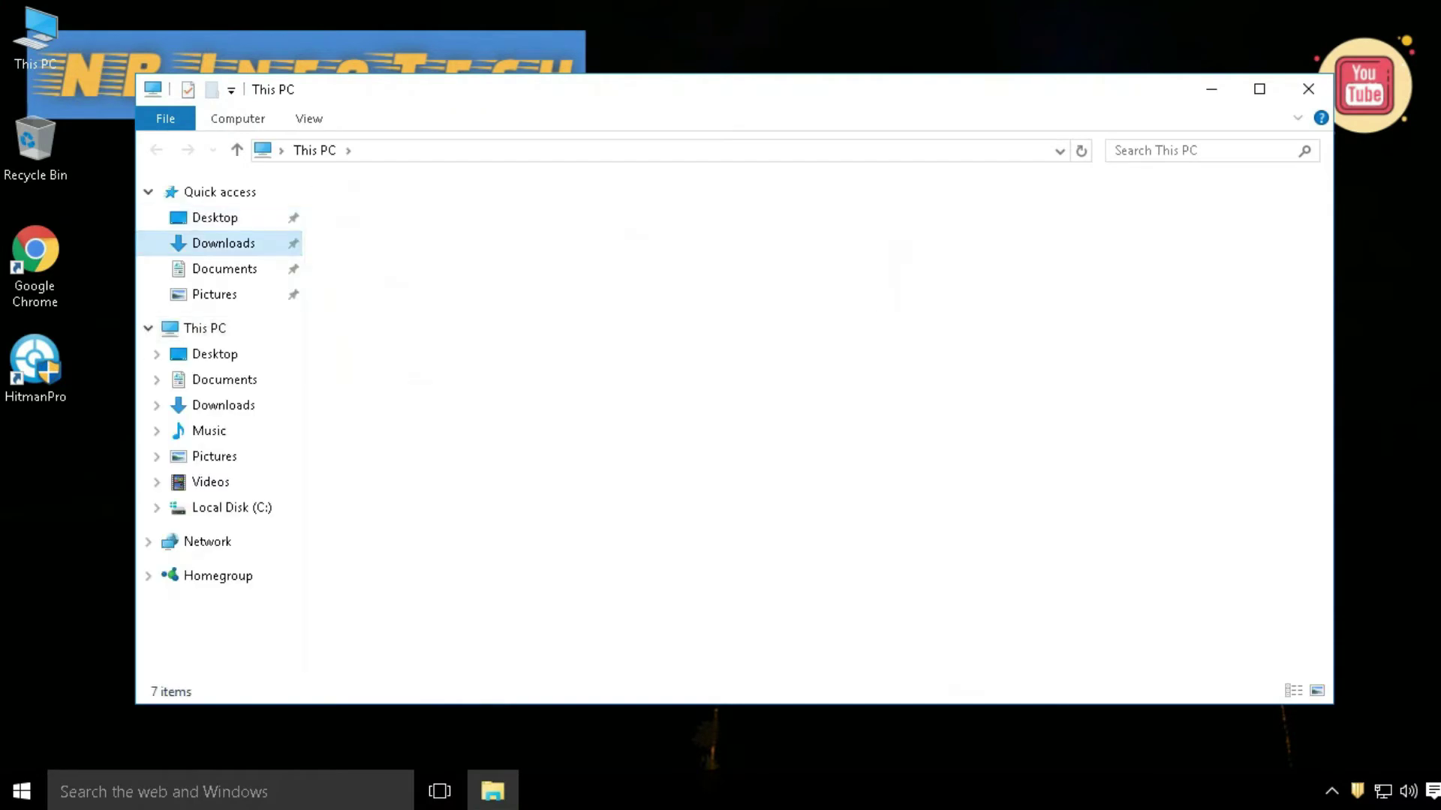
left_click_drag(386, 216, 60, 525)
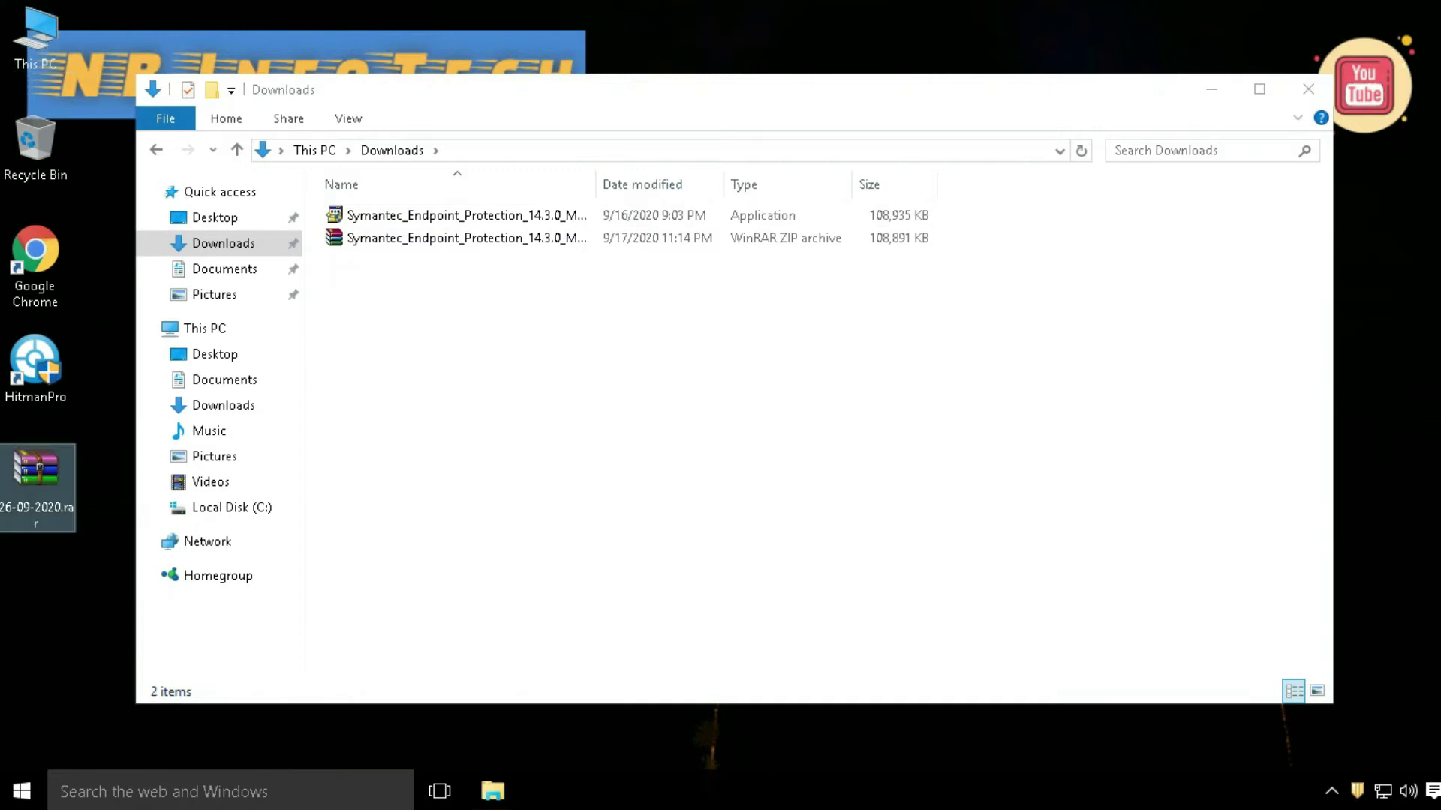
left_click(1308, 88)
right_click(455, 230)
key("Escape")
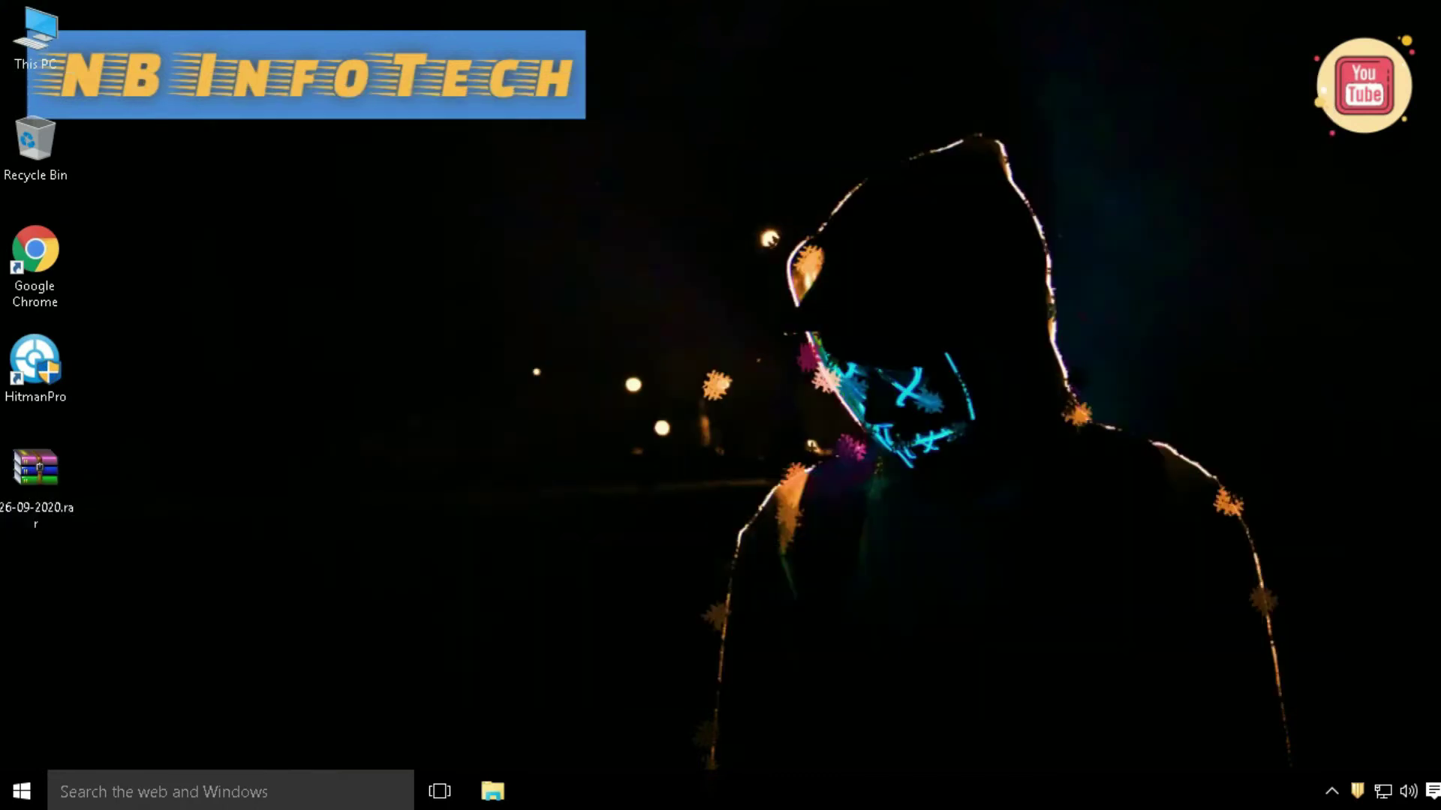
Open the 26-09-2020 desktop folder, widen the Name column to show full file names, and select MalTester2.exe
double_click(60, 604)
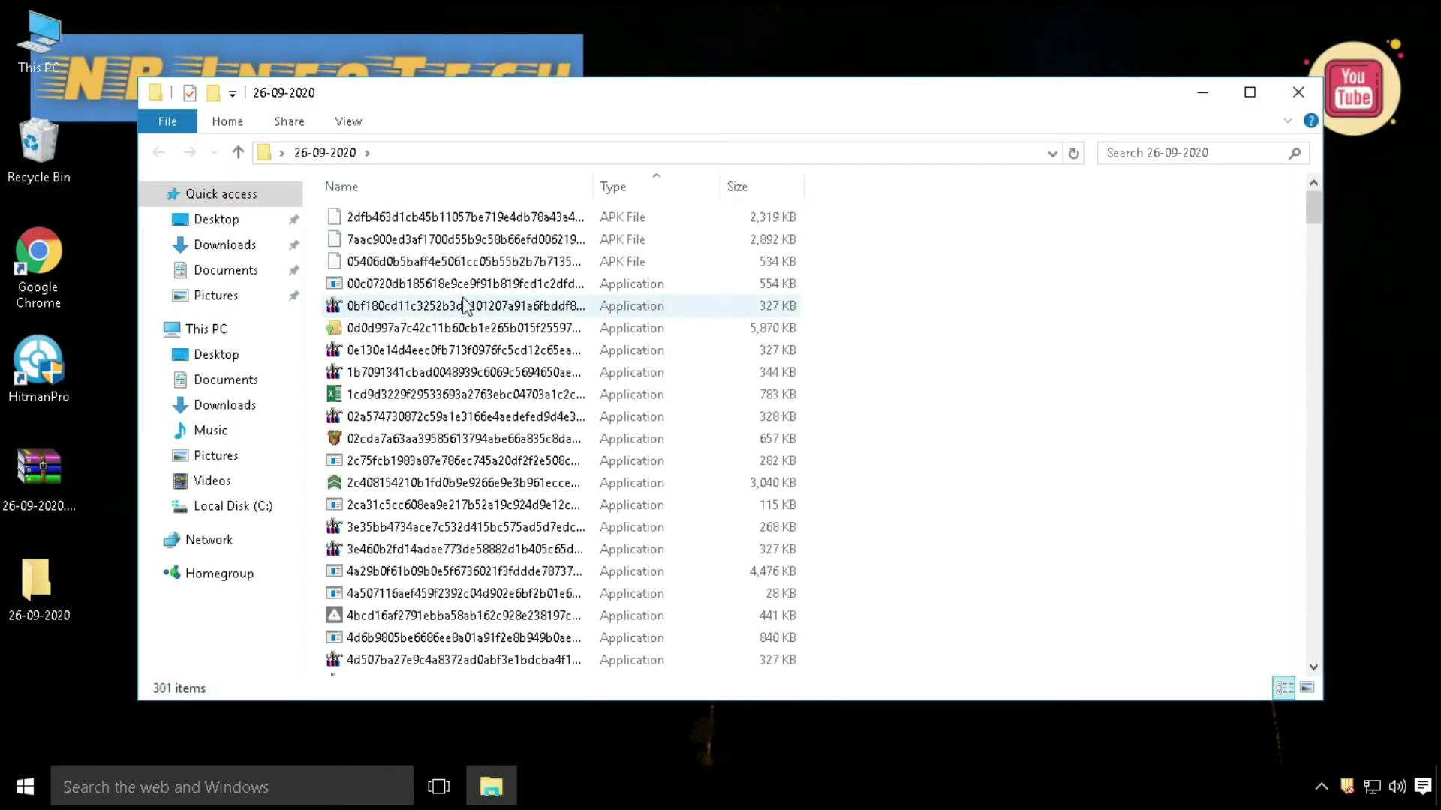
scroll(466, 305, "down", 2)
left_click_drag(594, 186, 866, 197)
scroll(536, 384, "down", 3)
scroll(537, 384, "down", 20)
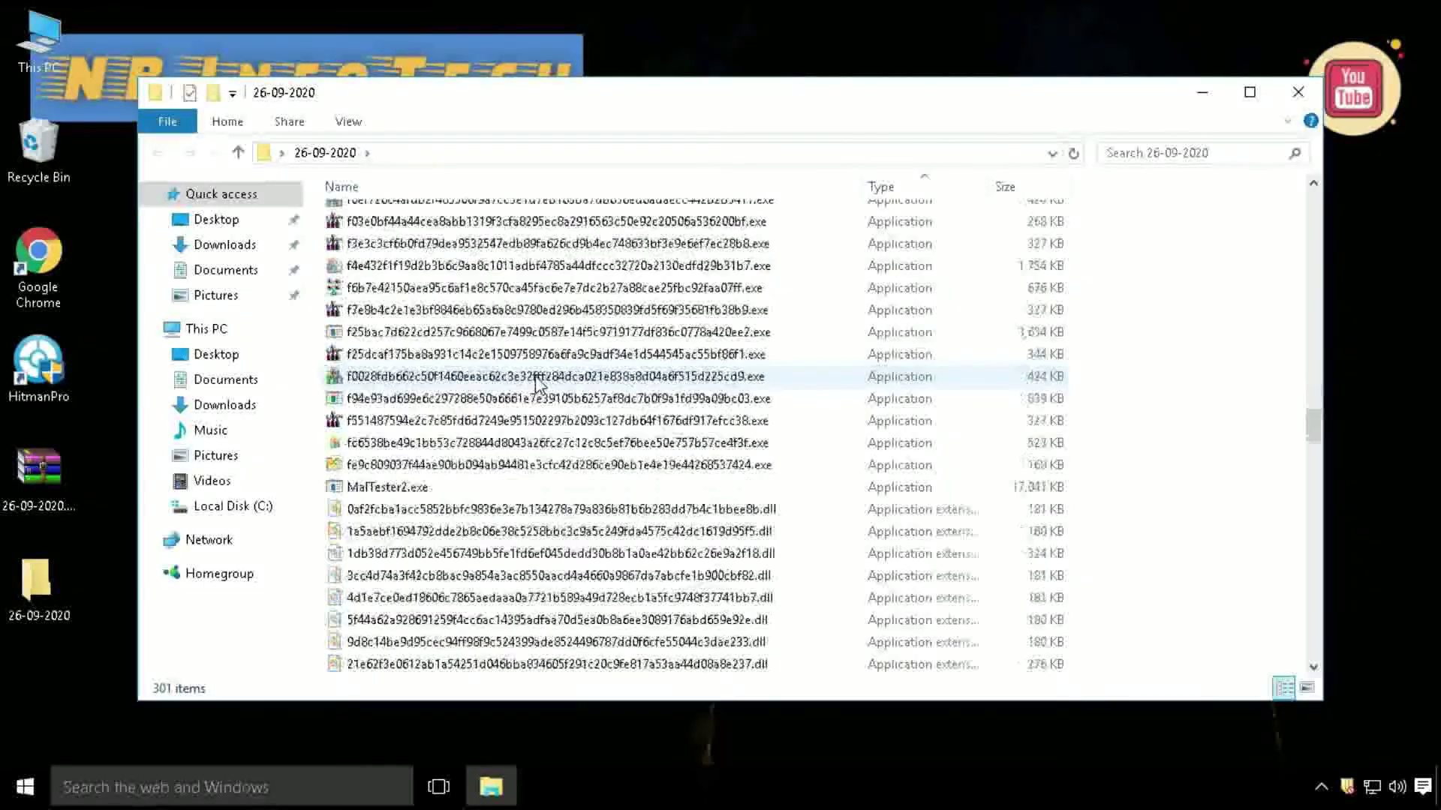
scroll(538, 383, "down", 2)
left_click(424, 346)
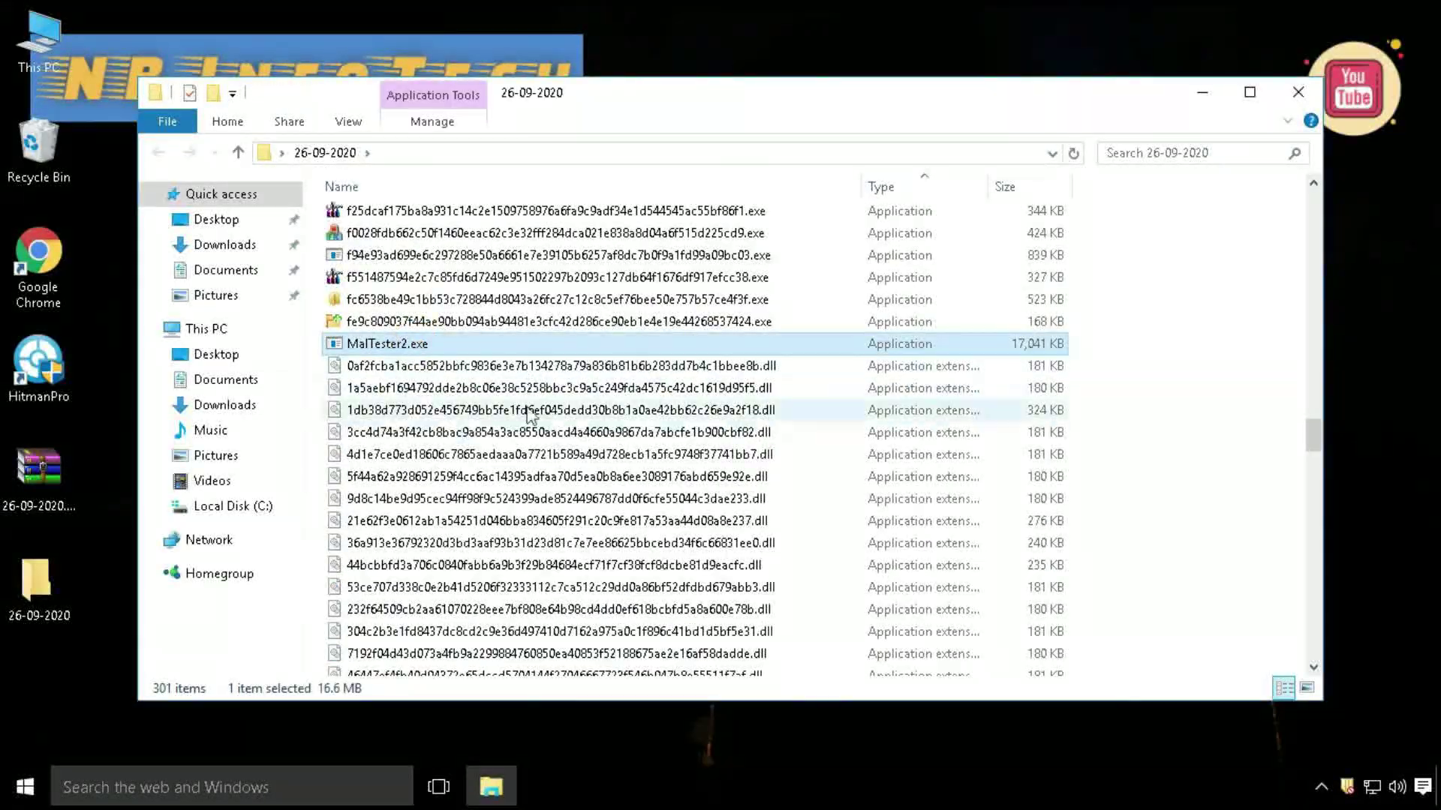
Examine the types of the remaining sample files in the 26-09-2020 folder, including the spreadsheets, documents, archives and batch file
scroll(531, 414, "down", 20)
scroll(484, 381, "down", 10)
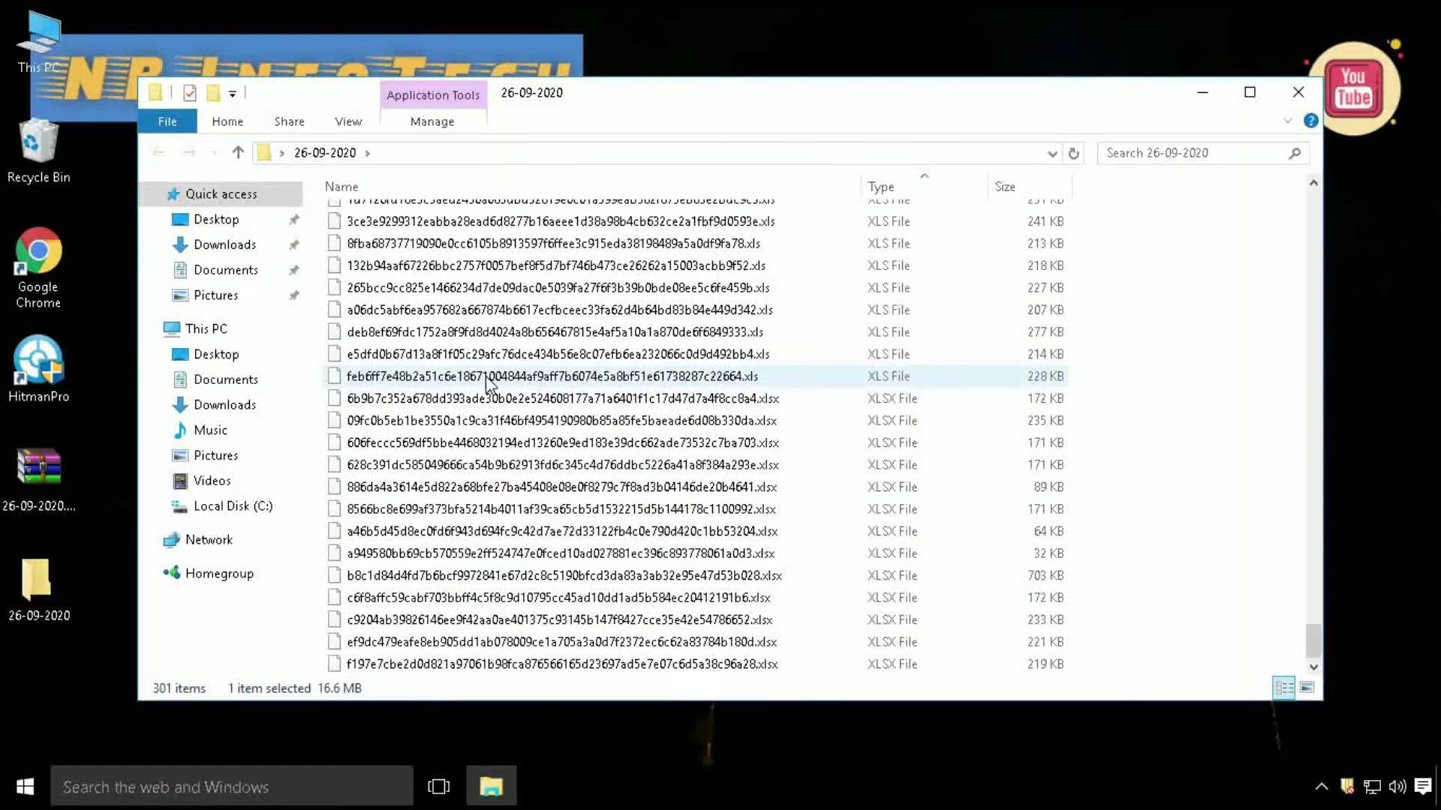
left_click(795, 665)
scroll(670, 306, "up", 8)
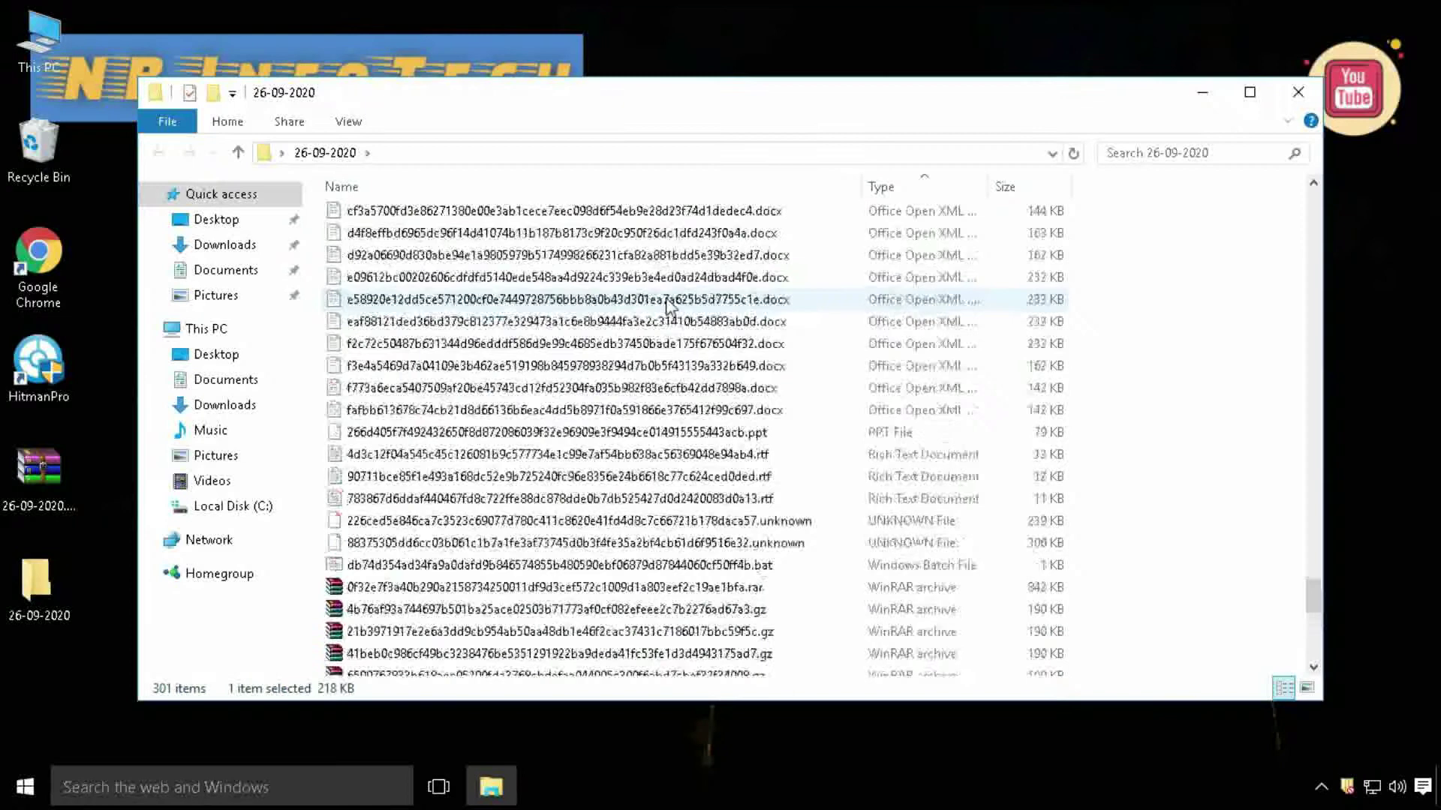
scroll(670, 306, "down", 3)
left_click(785, 380)
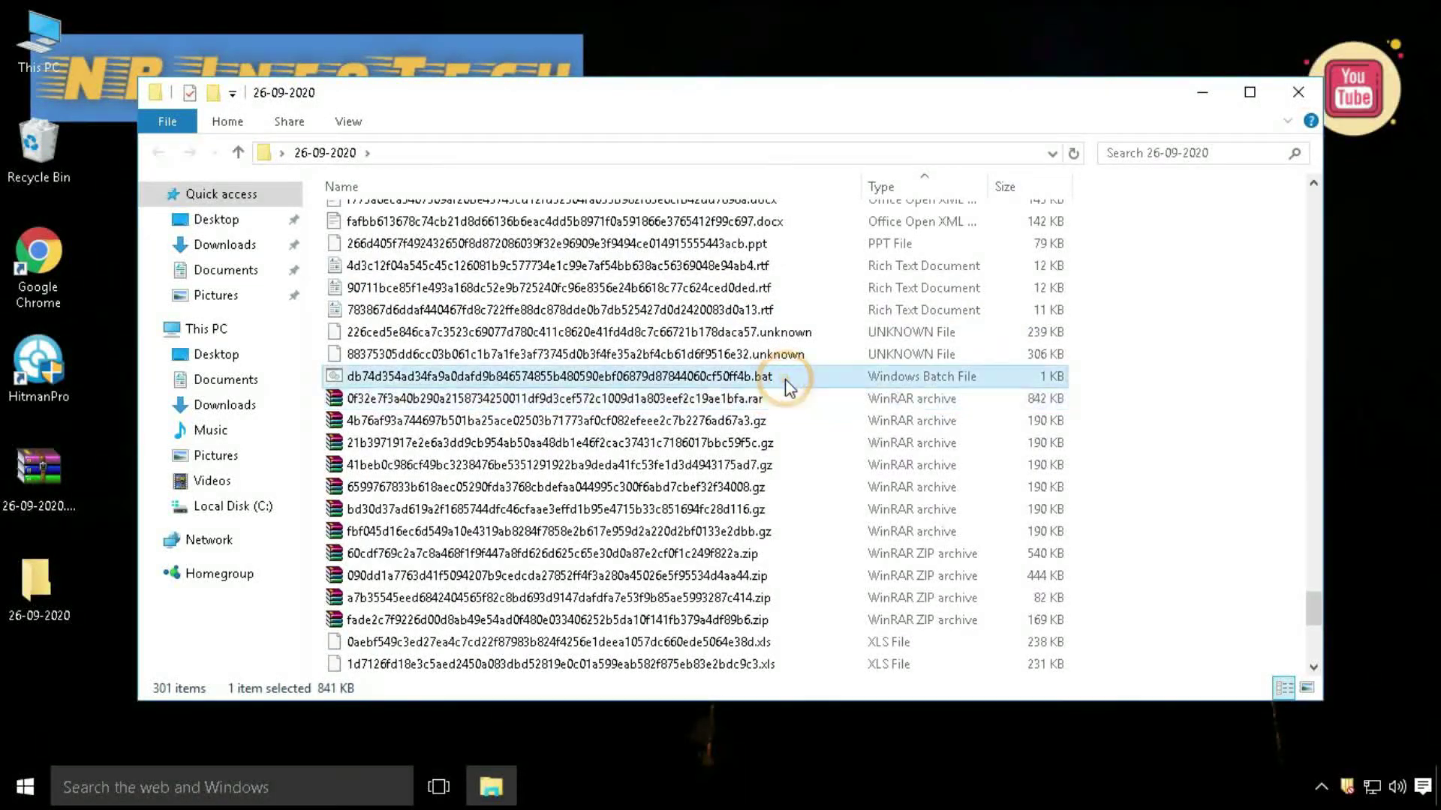
left_click(790, 306)
scroll(791, 306, "up", 8)
scroll(760, 375, "down", 15)
scroll(760, 375, "up", 20)
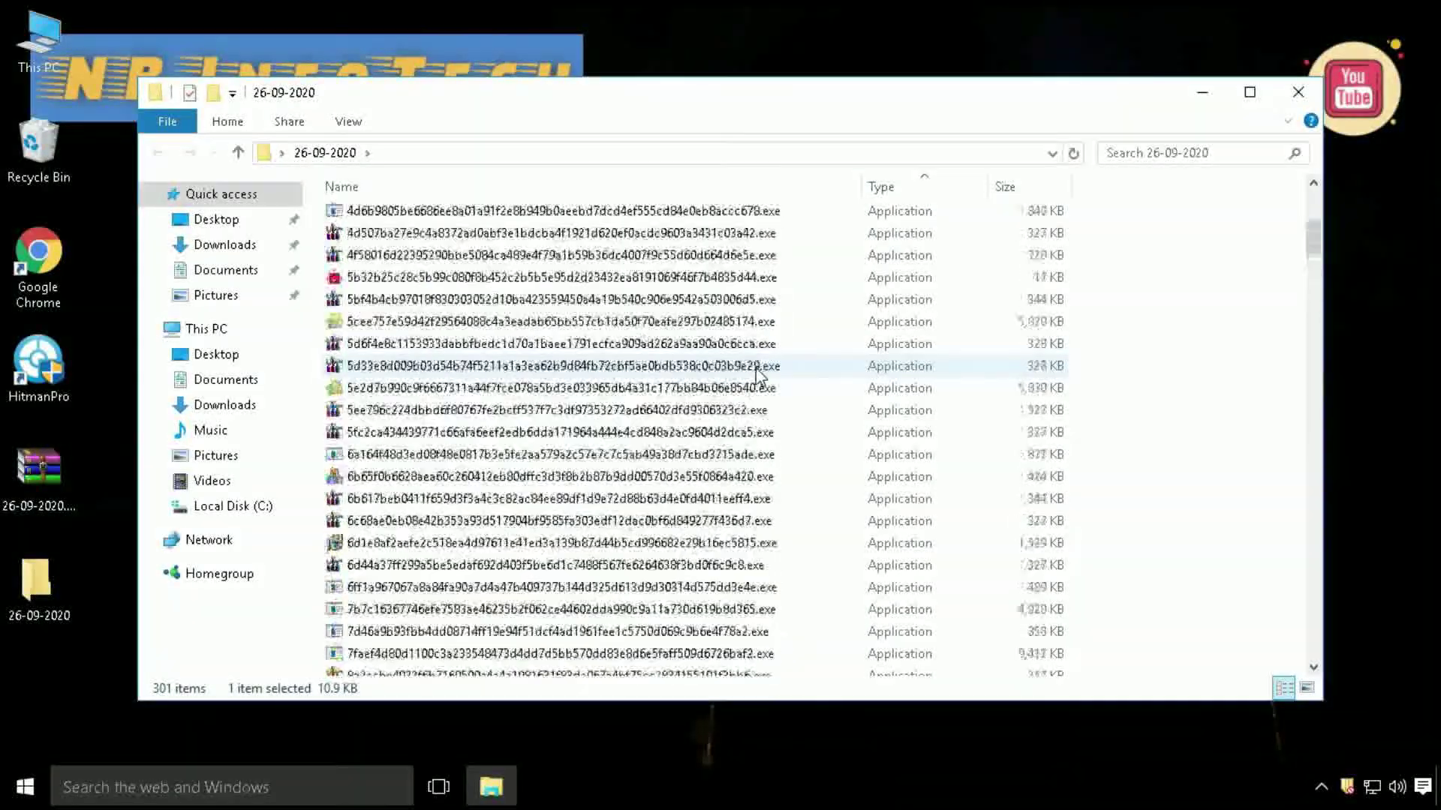
scroll(760, 373, "up", 7)
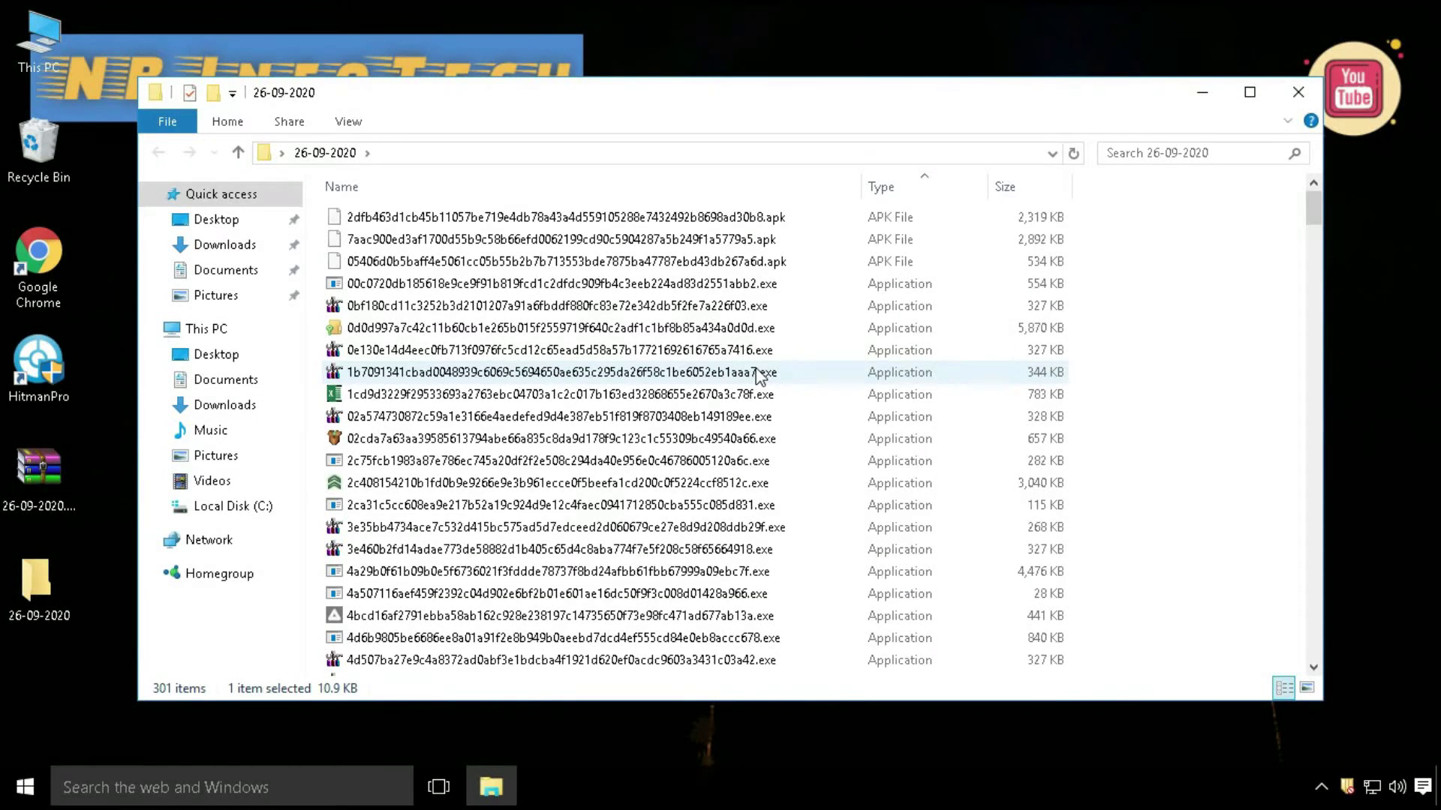
Close the folder window, run a virus scan on the 26-09-2020 desktop folder, and close the scan window once it completes
left_click(1294, 100)
double_click(30, 593)
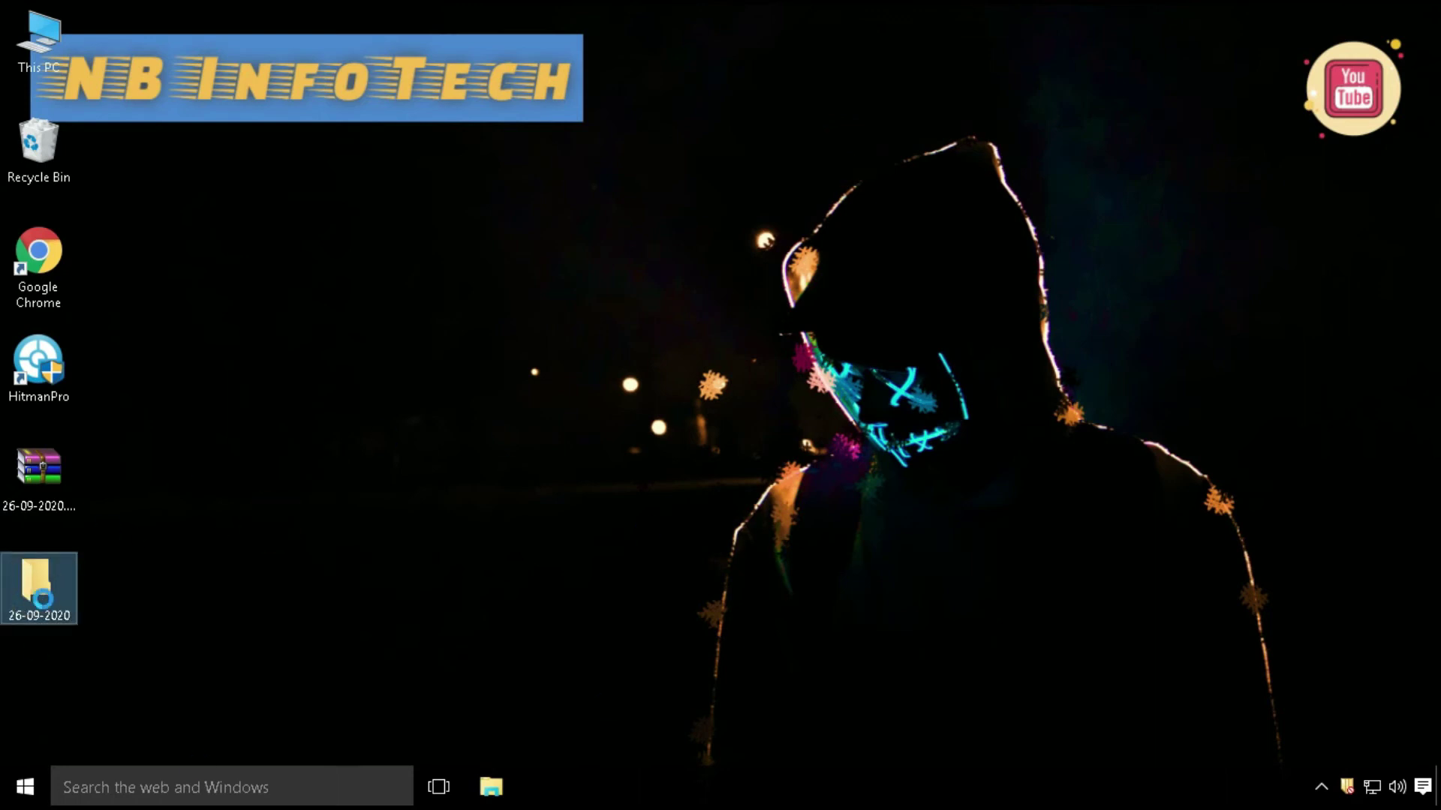
right_click(29, 590)
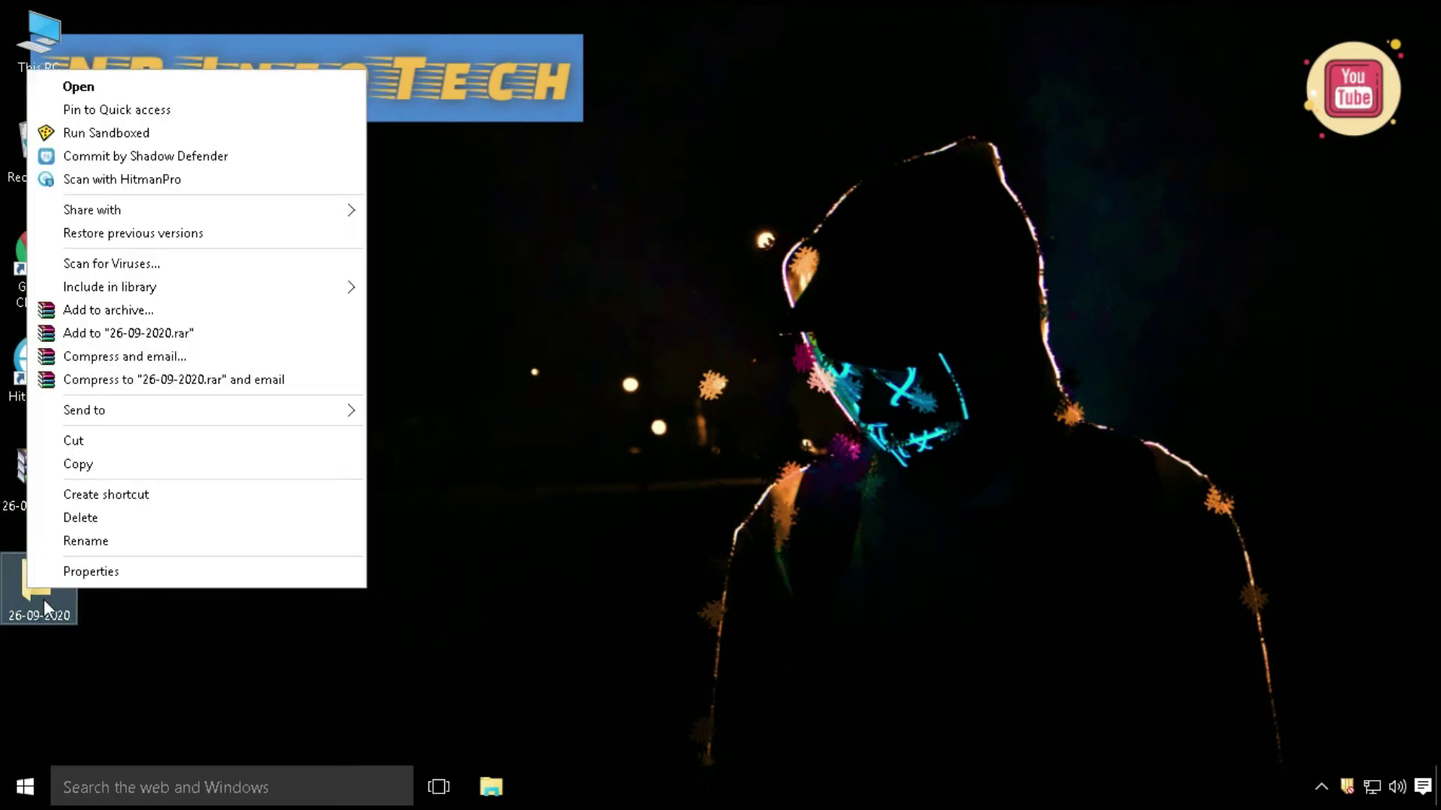
left_click(136, 273)
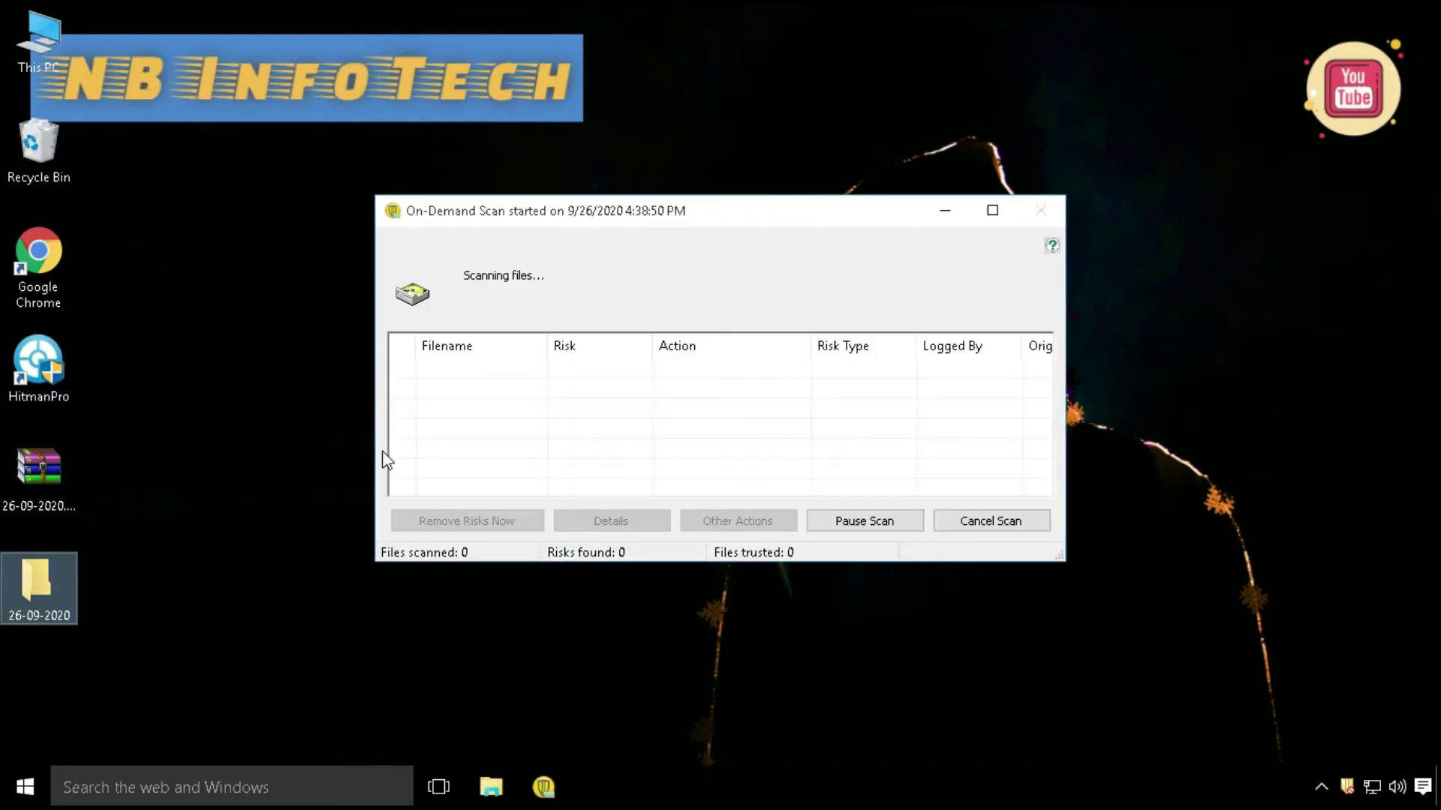
left_click_drag(694, 214, 593, 140)
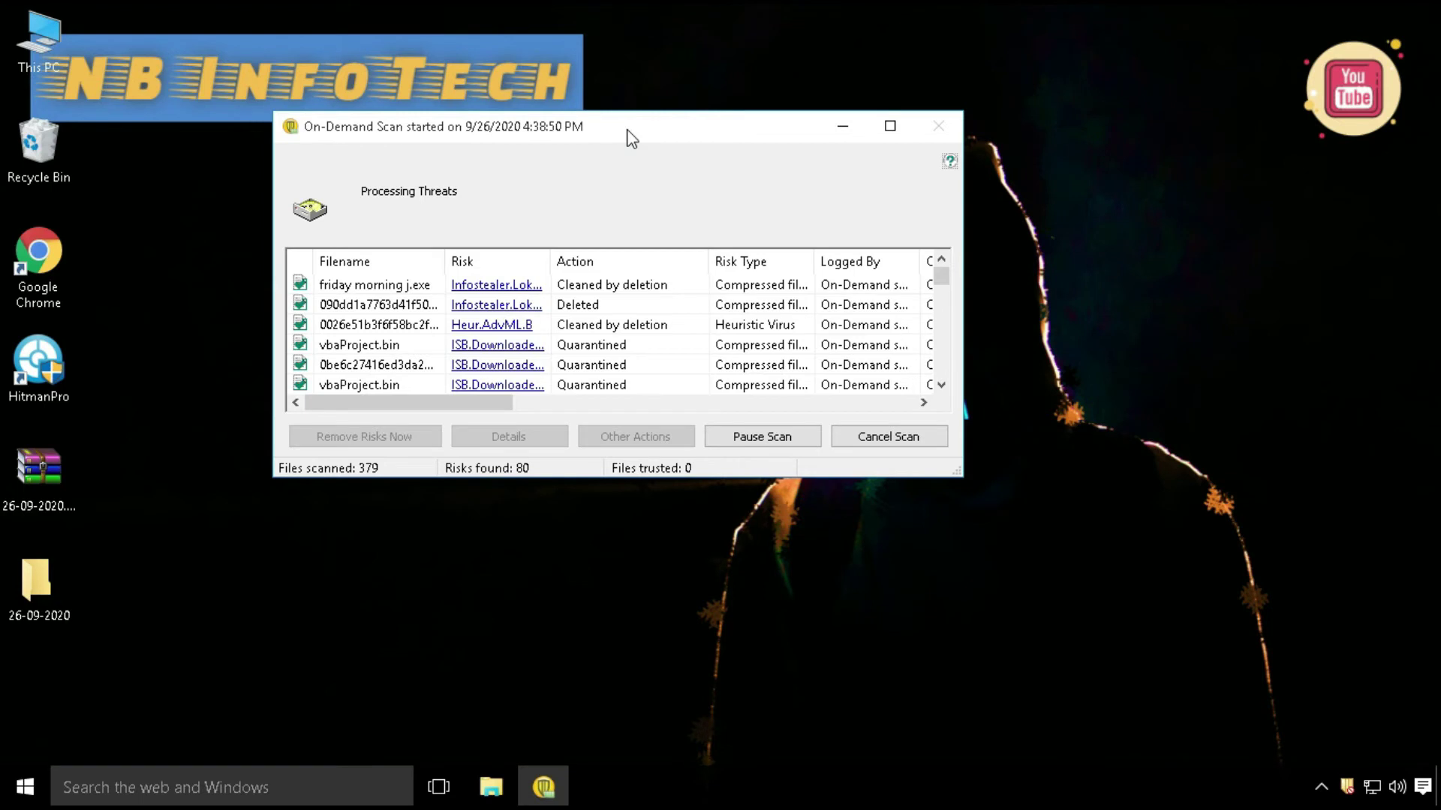
mouse_move(453, 405)
left_mouse_down()
mouse_move(677, 413)
mouse_move(444, 413)
left_mouse_up()
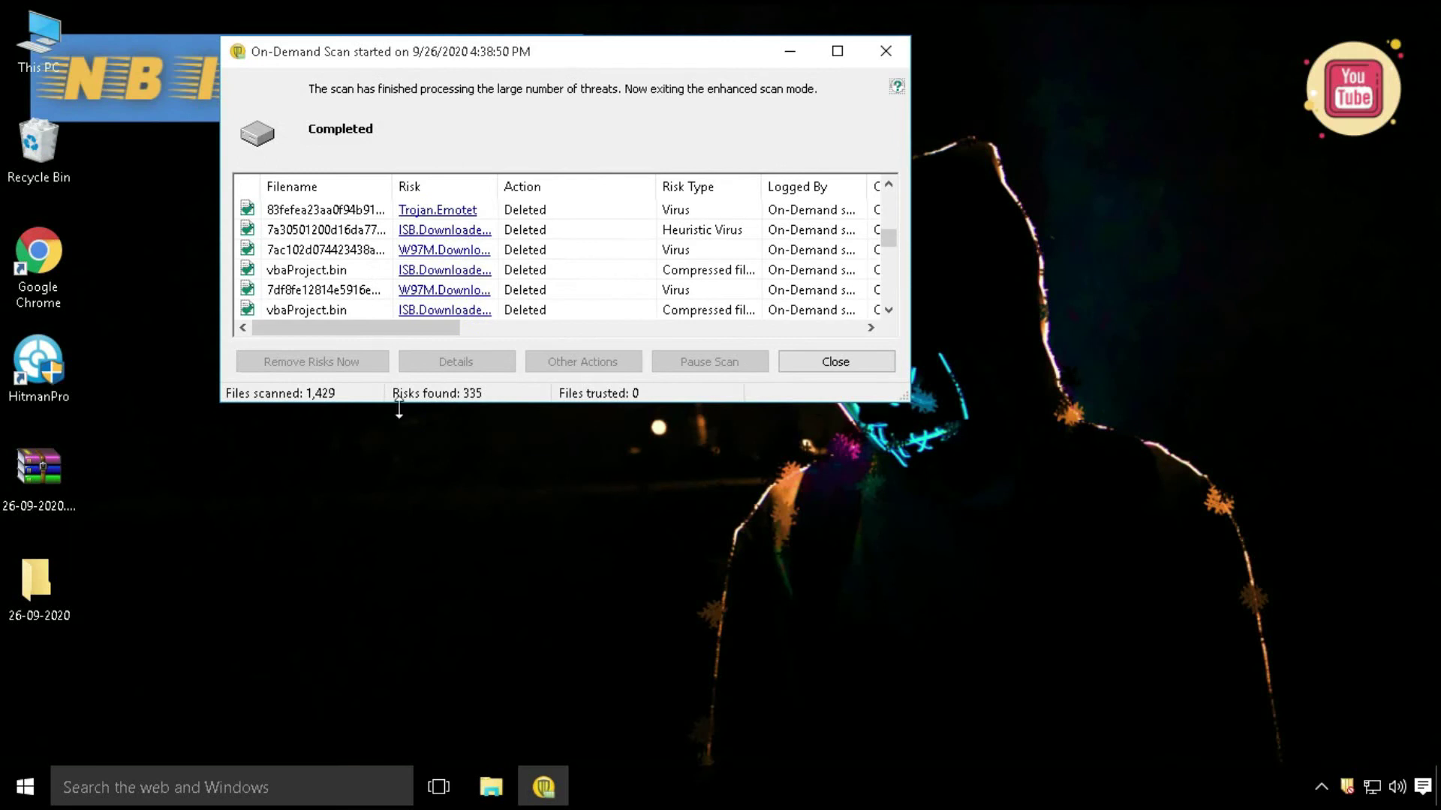
left_click(855, 364)
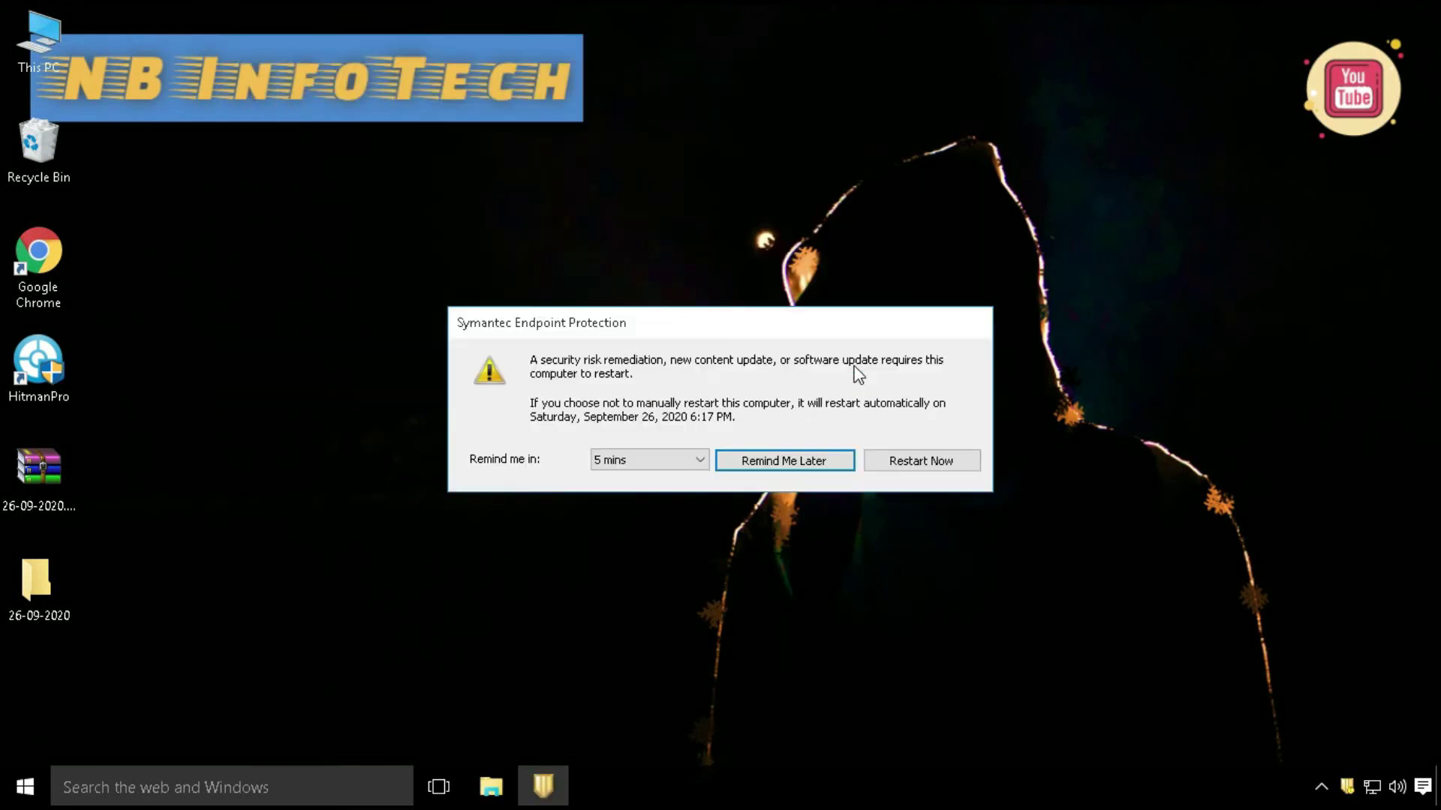
Postpone the Symantec Endpoint Protection restart reminder by 30 mins
left_click(673, 462)
left_click(623, 507)
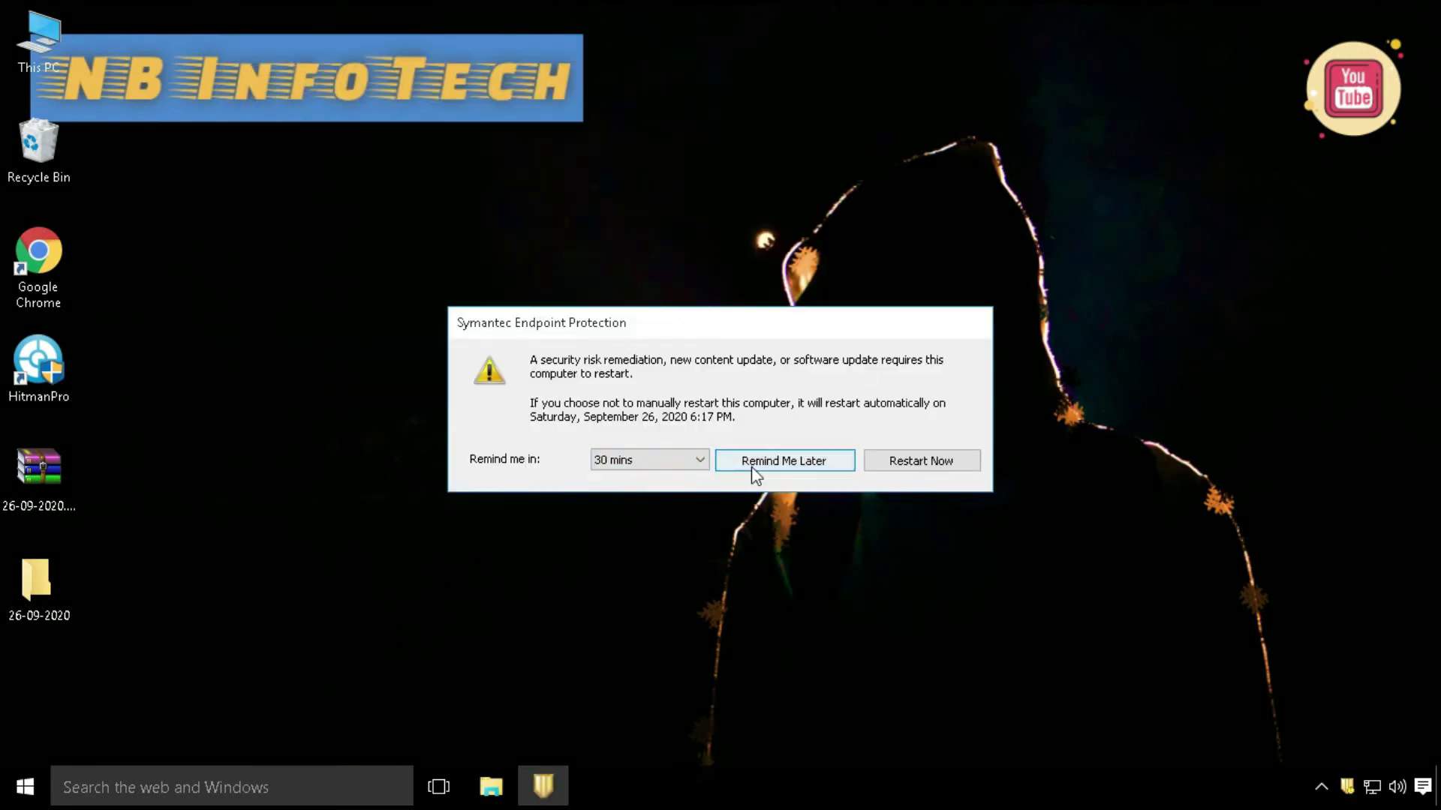
left_click(781, 461)
Open the 26-09-2020 desktop folder and review the risks and actions listed in the Auto-Protect detection results
left_click(36, 611)
double_click(36, 610)
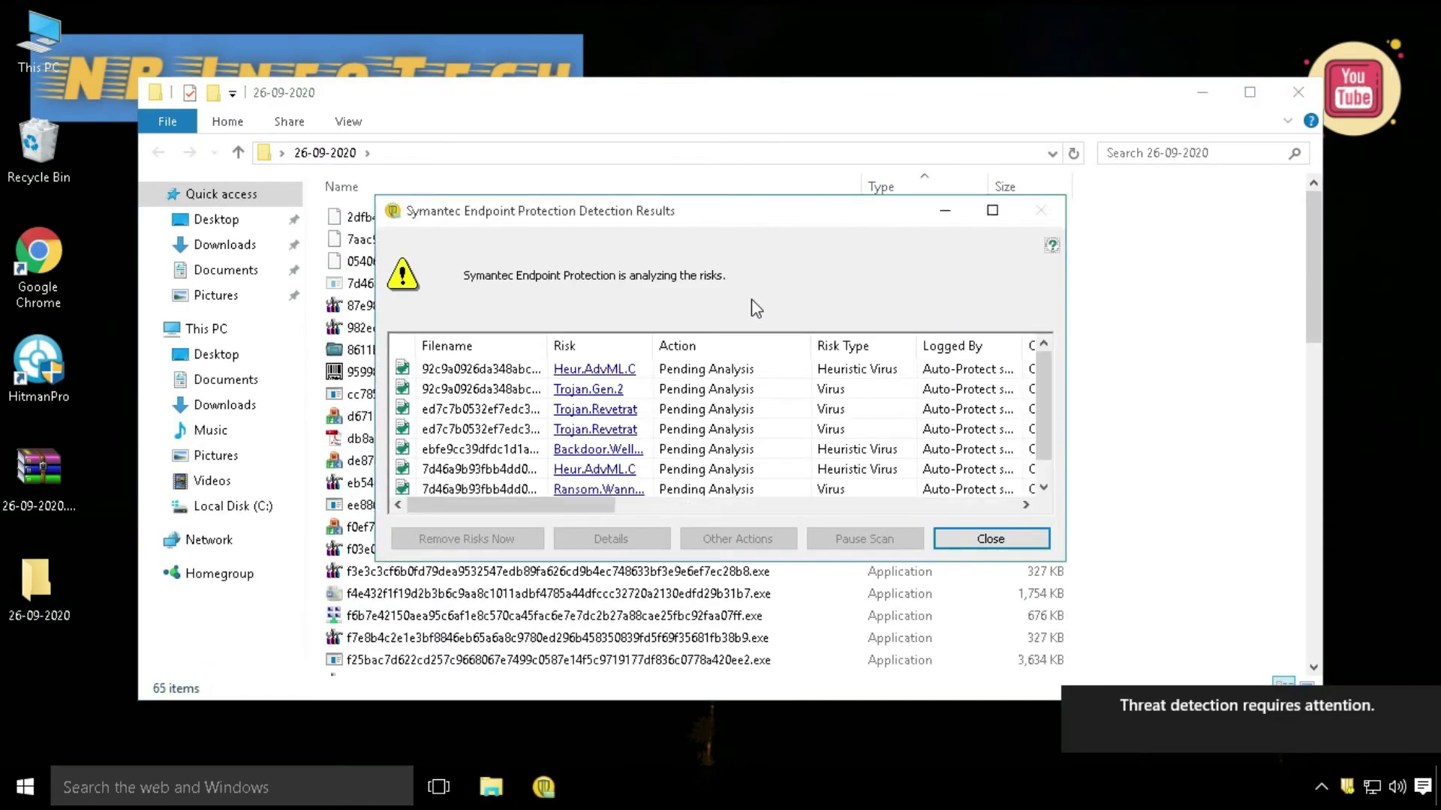
left_click_drag(681, 227, 622, 127)
scroll(762, 385, "down", 2)
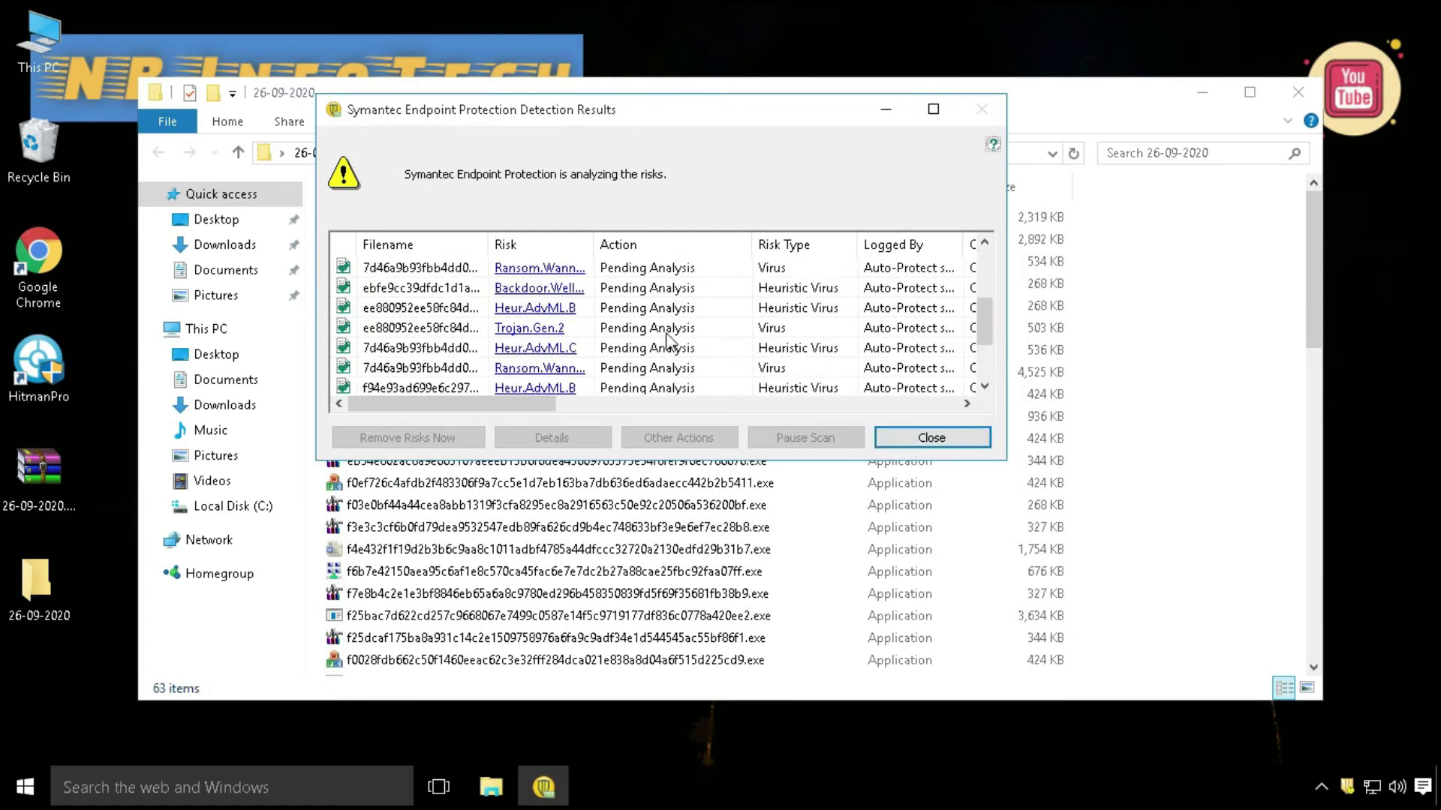
scroll(670, 342, "down", 2)
scroll(670, 342, "down", 1)
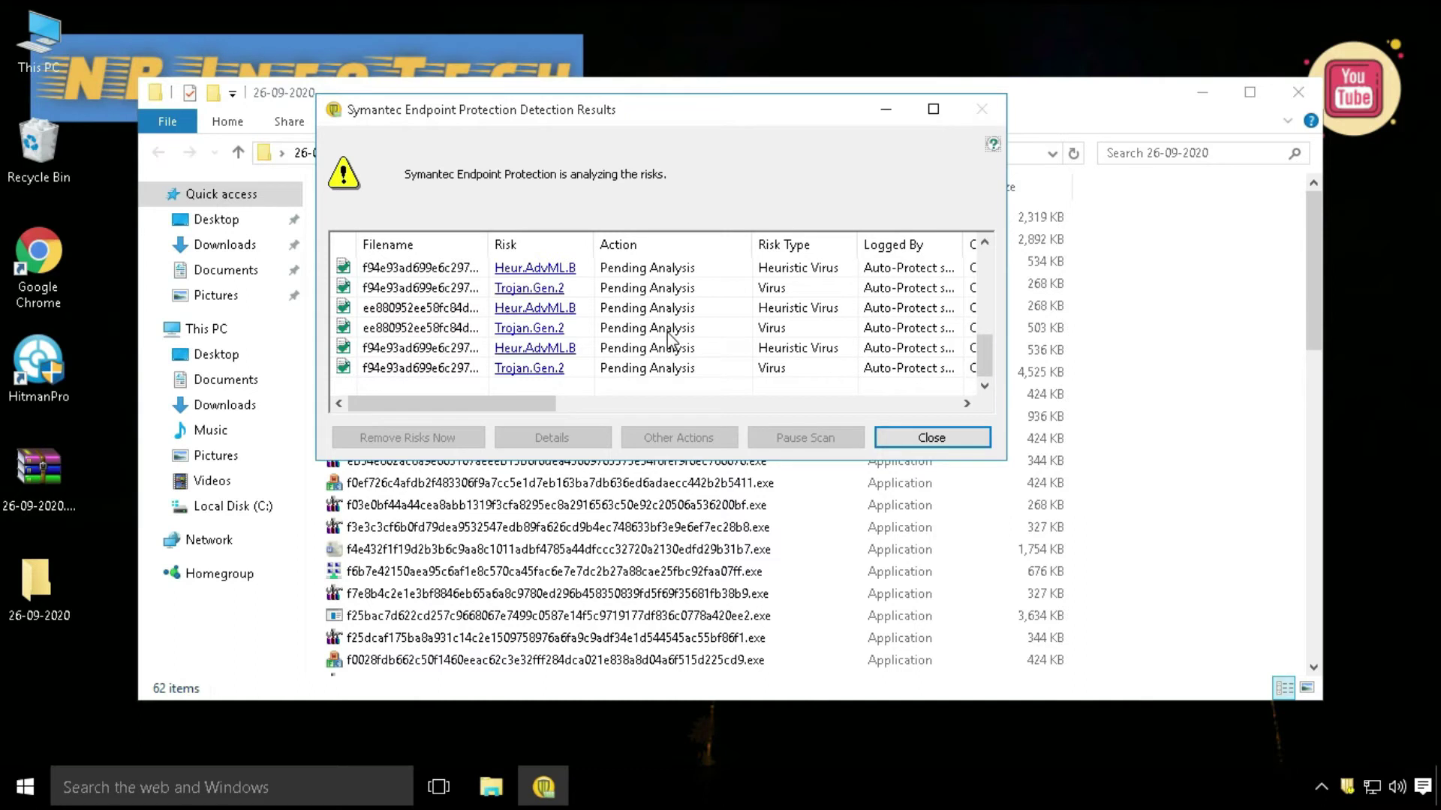
Widen the Current Location column to inspect the paths of the detected files, and close the detection results
left_click_drag(522, 403, 791, 398)
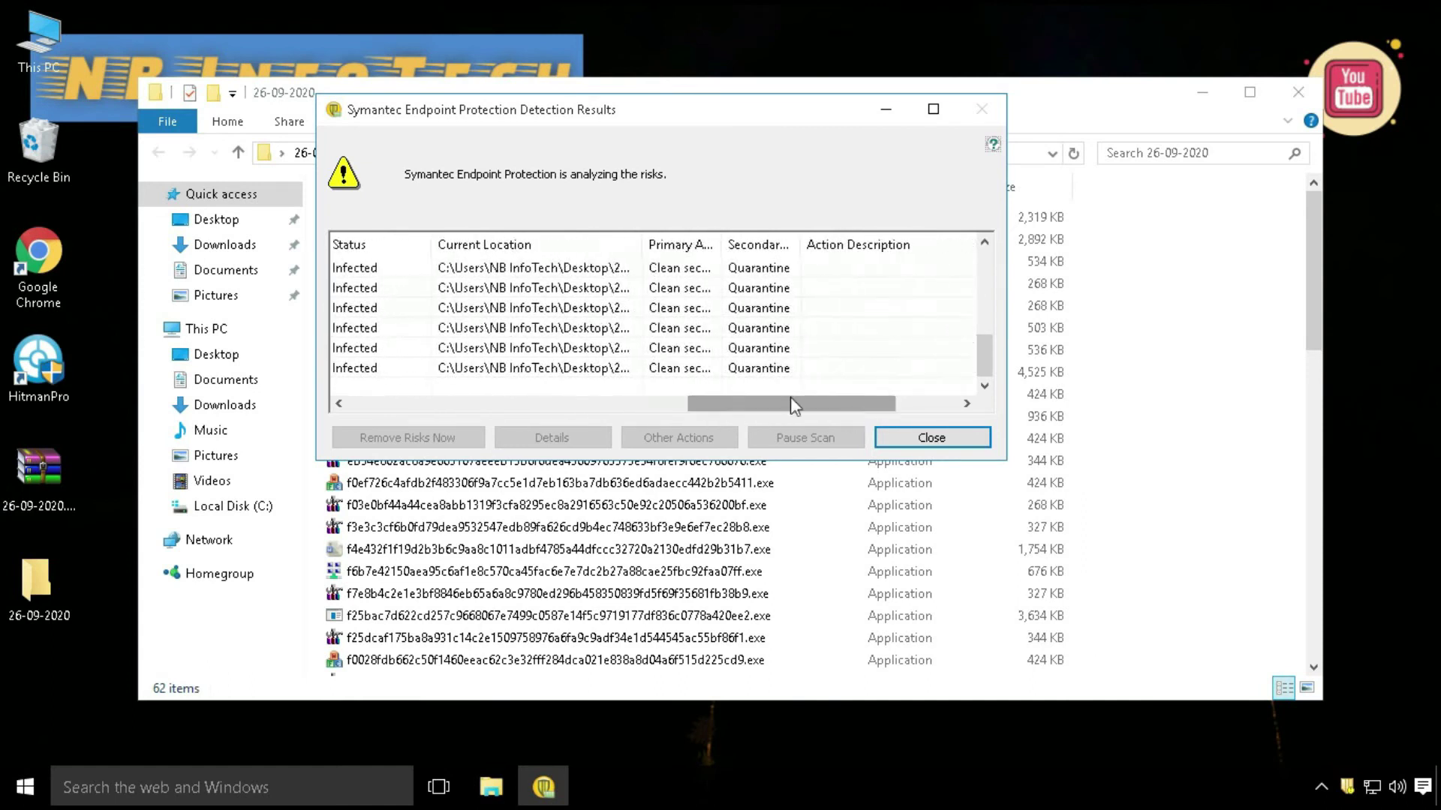
left_click_drag(645, 244, 882, 245)
left_click(773, 403)
left_click_drag(875, 412, 555, 409)
left_click(886, 437)
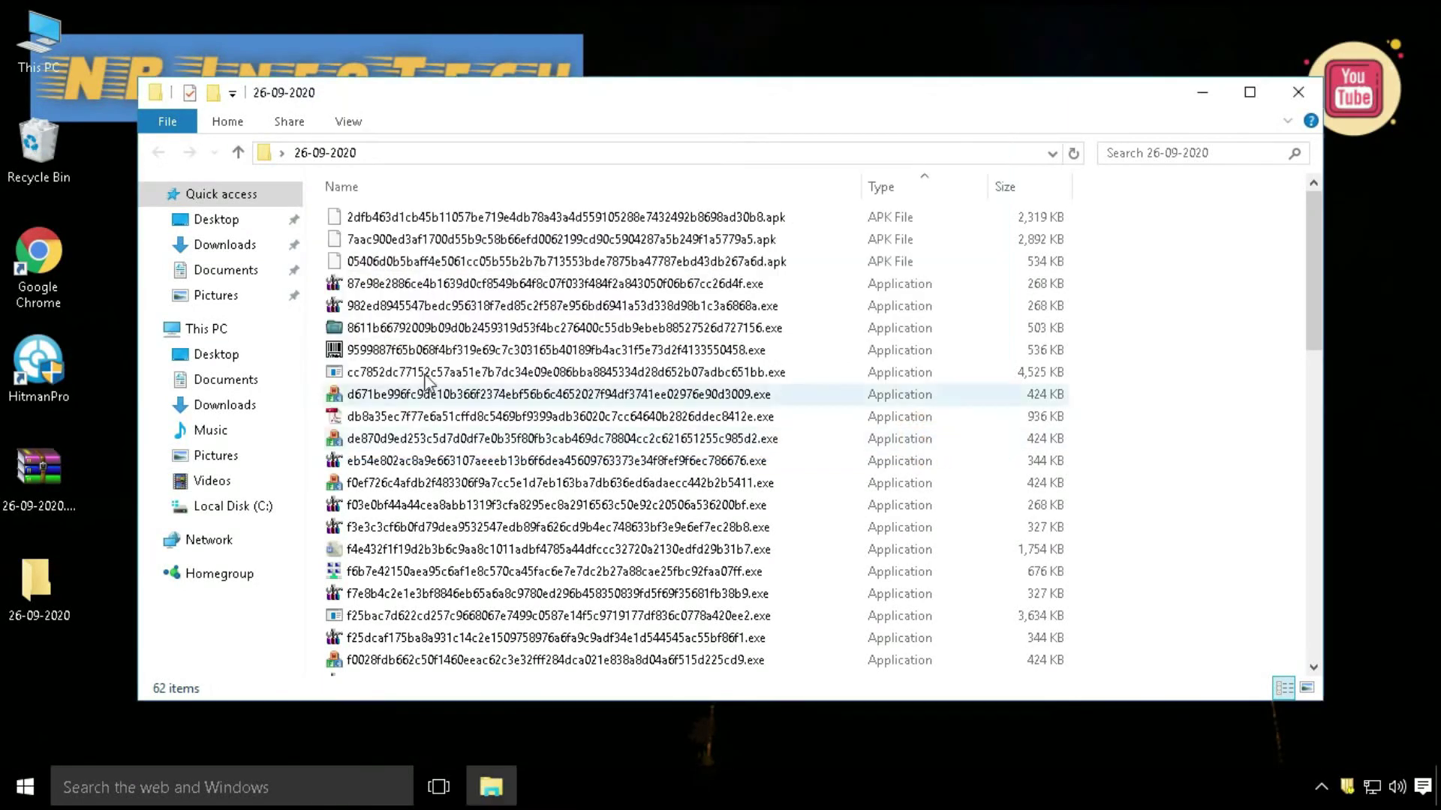
Look through the files left in the 26-09-2020 folder, select them all, and review and close the detection results that appear
scroll(537, 296, "down", 5)
scroll(537, 297, "down", 8)
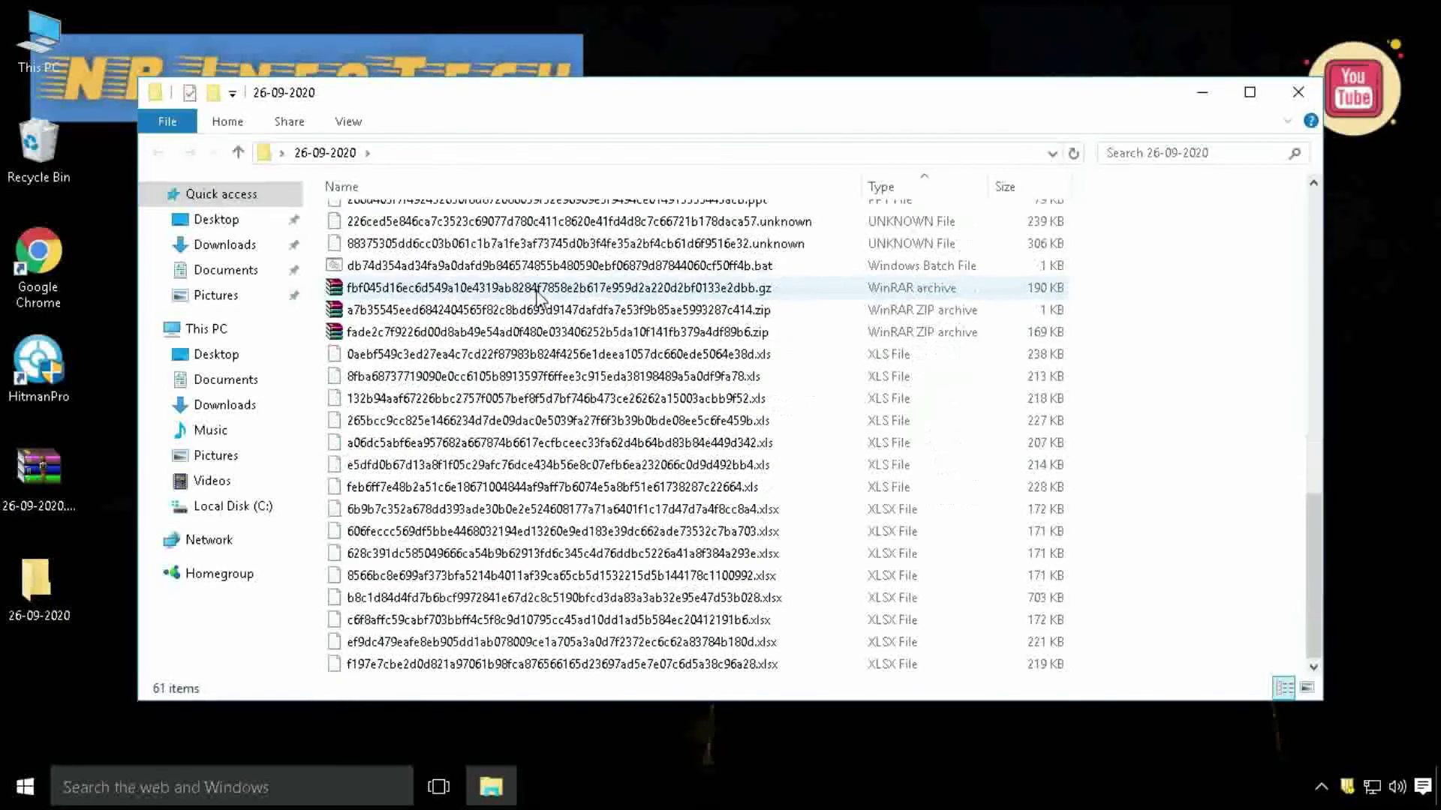
left_click(543, 786)
left_click(968, 539)
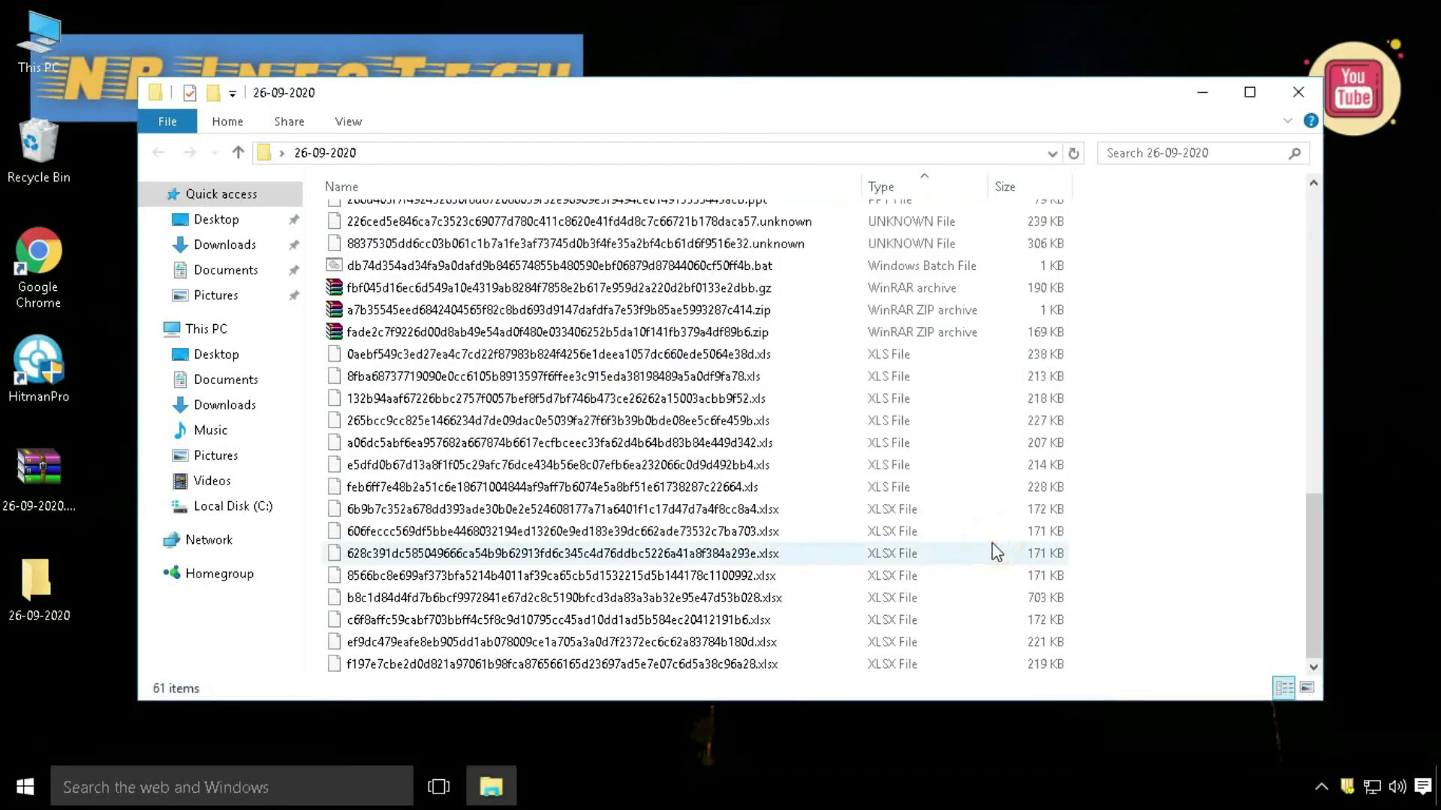
key("ctrl+a")
left_click(544, 785)
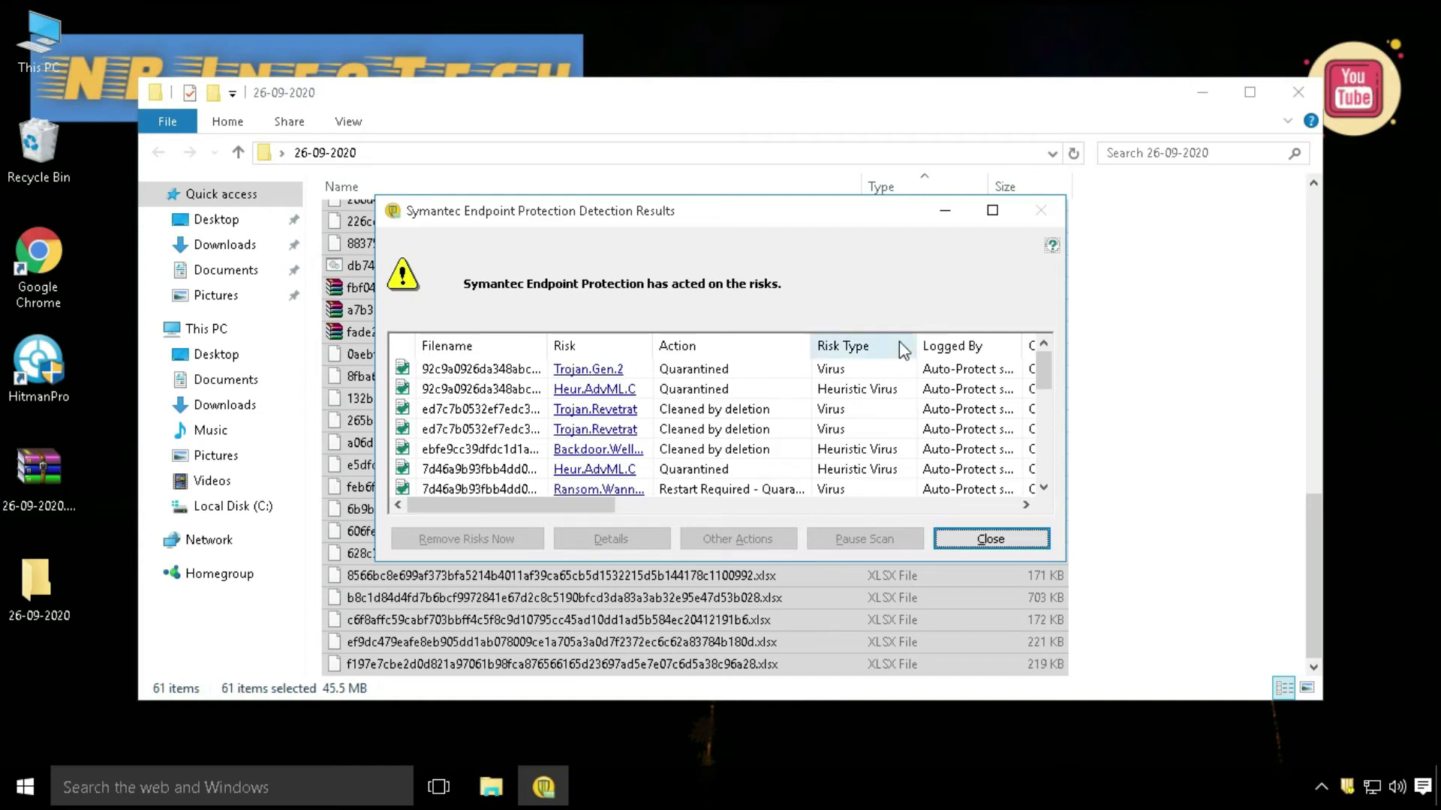
scroll(790, 448, "down", 5)
left_click(990, 539)
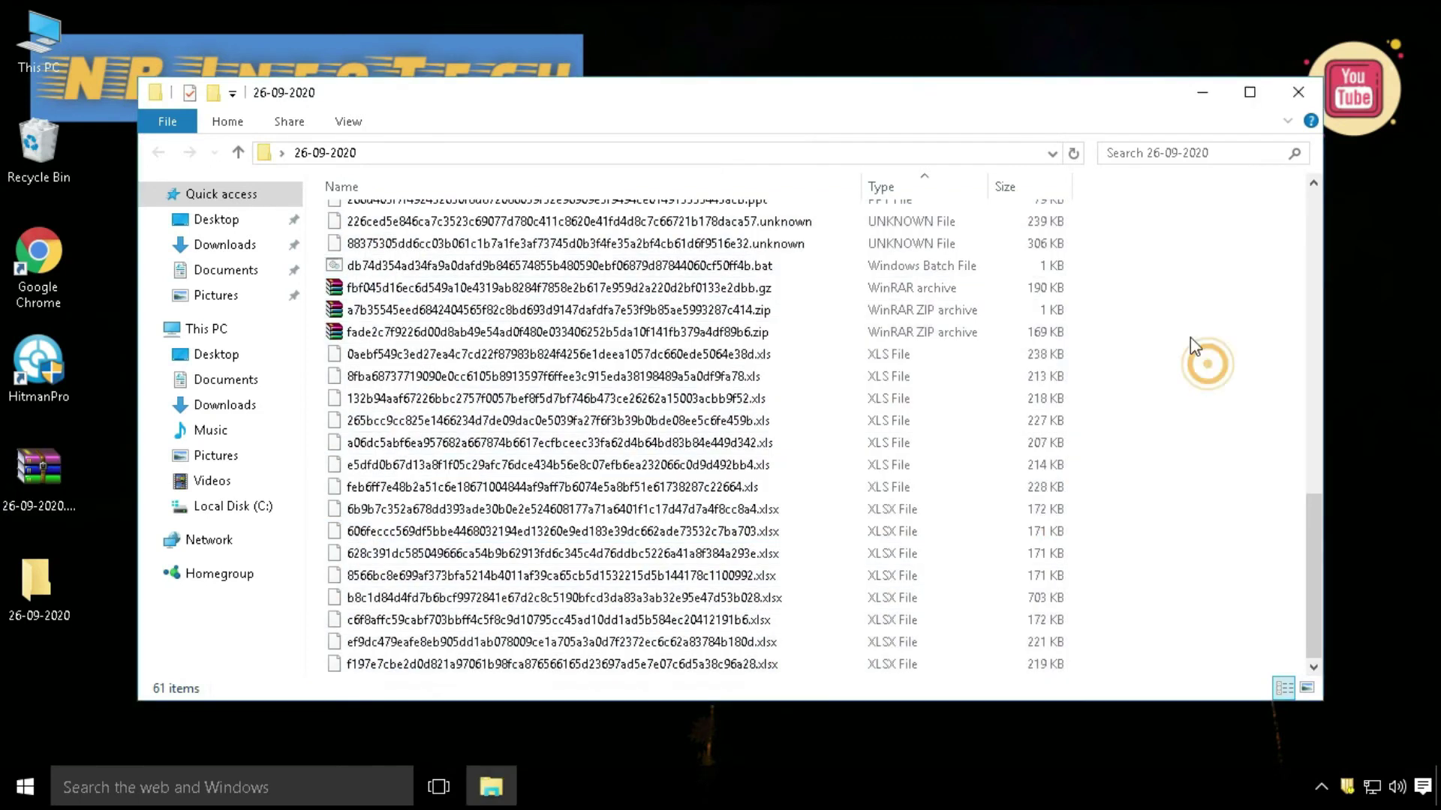
Select every file except MalTester2.exe to count the remaining samples, and close the folder window
left_click(481, 419)
key("ctrl+a")
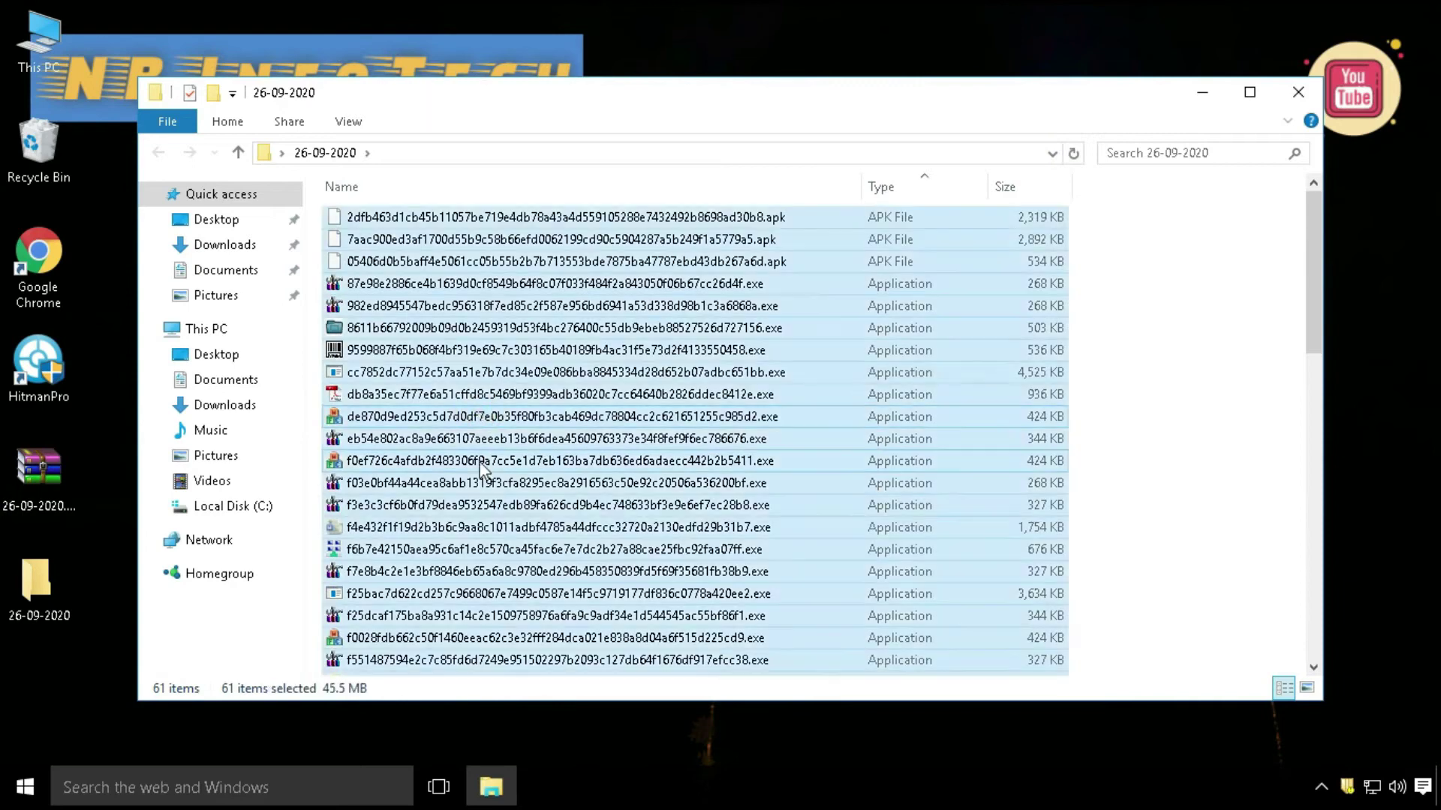
scroll(481, 435, "down", 13)
scroll(481, 466, "up", 13)
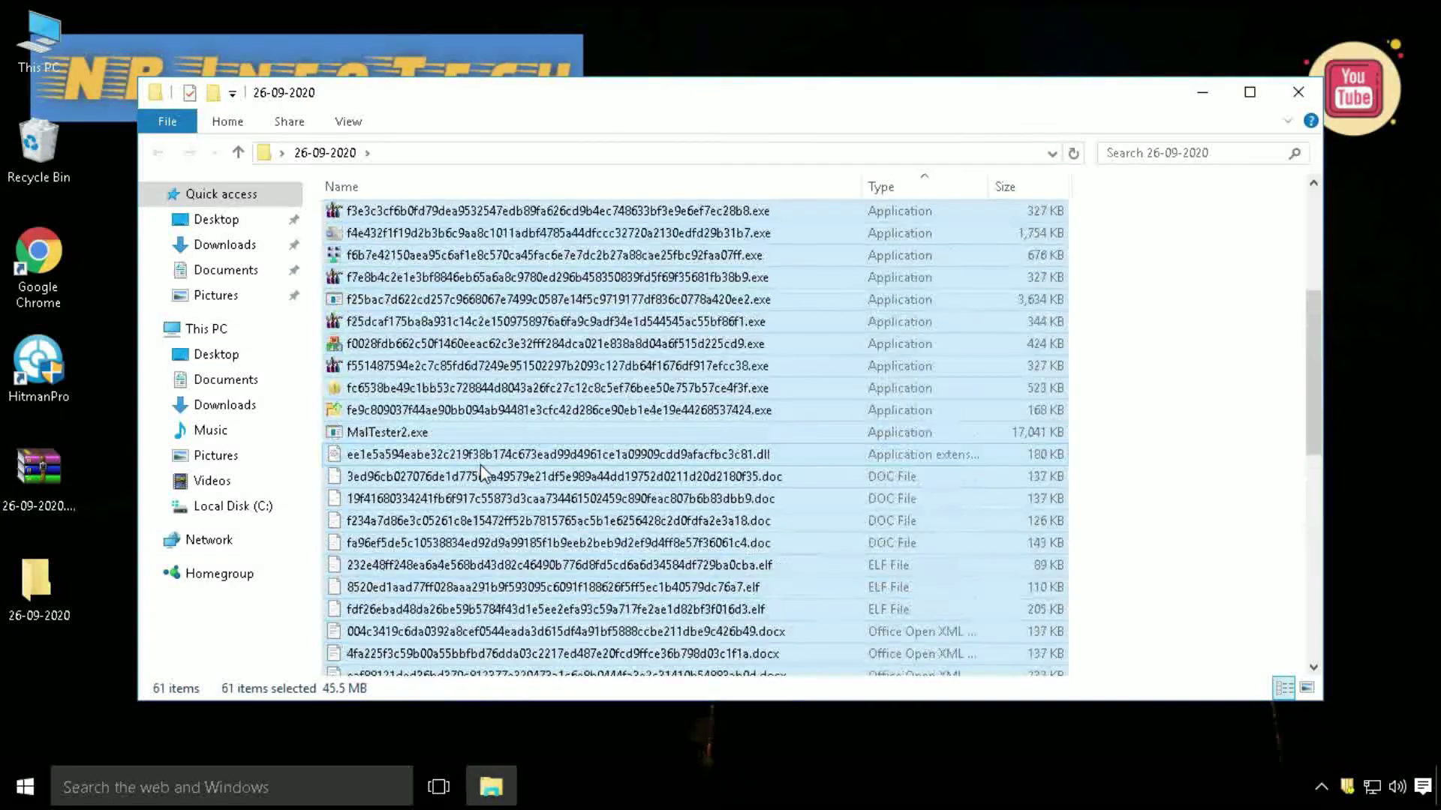
left_click(360, 426, "ctrl")
scroll(360, 426, "down", 9)
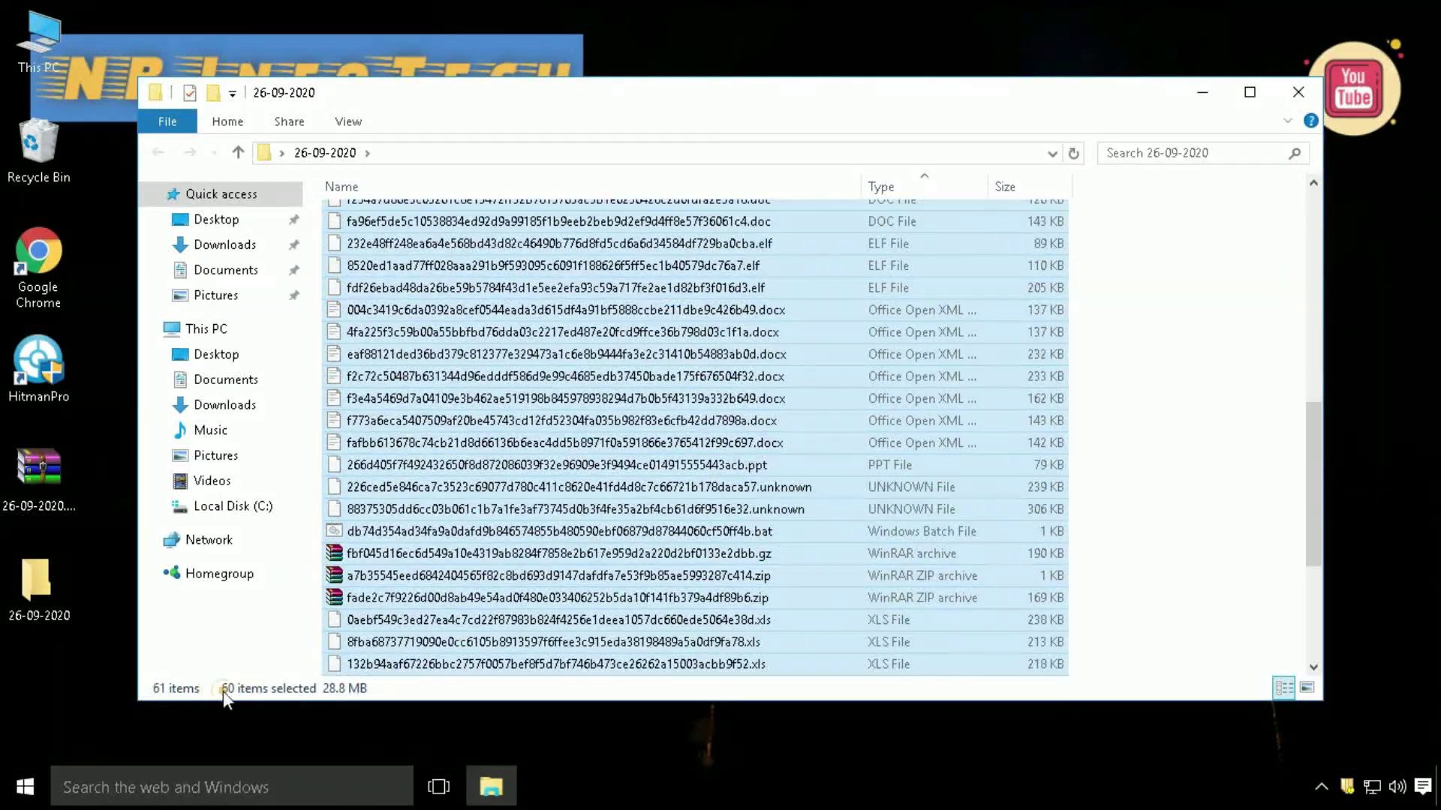
left_click(1299, 91)
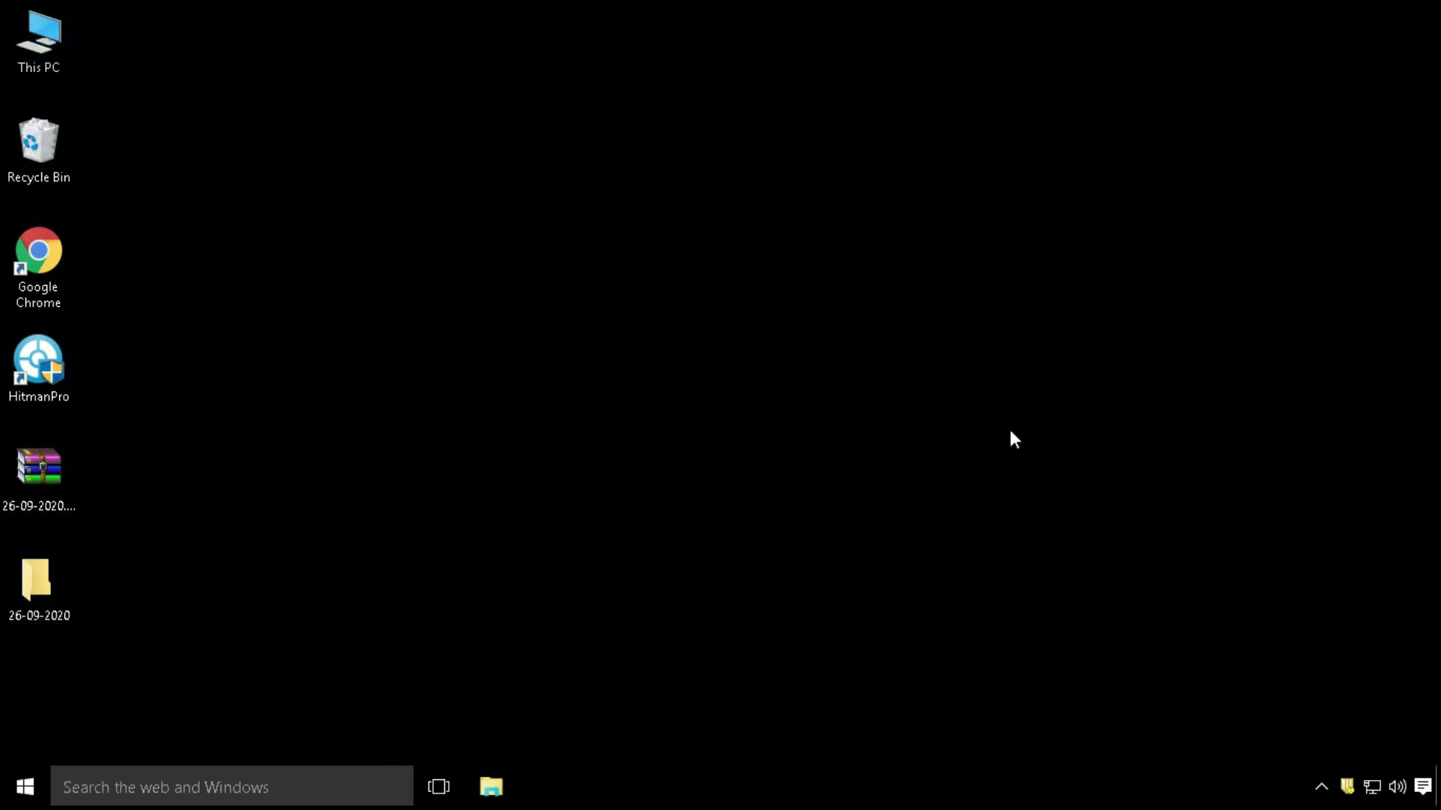
Open the Symantec Endpoint Protection client, check its Status, Scan for Threats and Change Settings pages, and close it
right_click(1347, 787)
left_click(1214, 743)
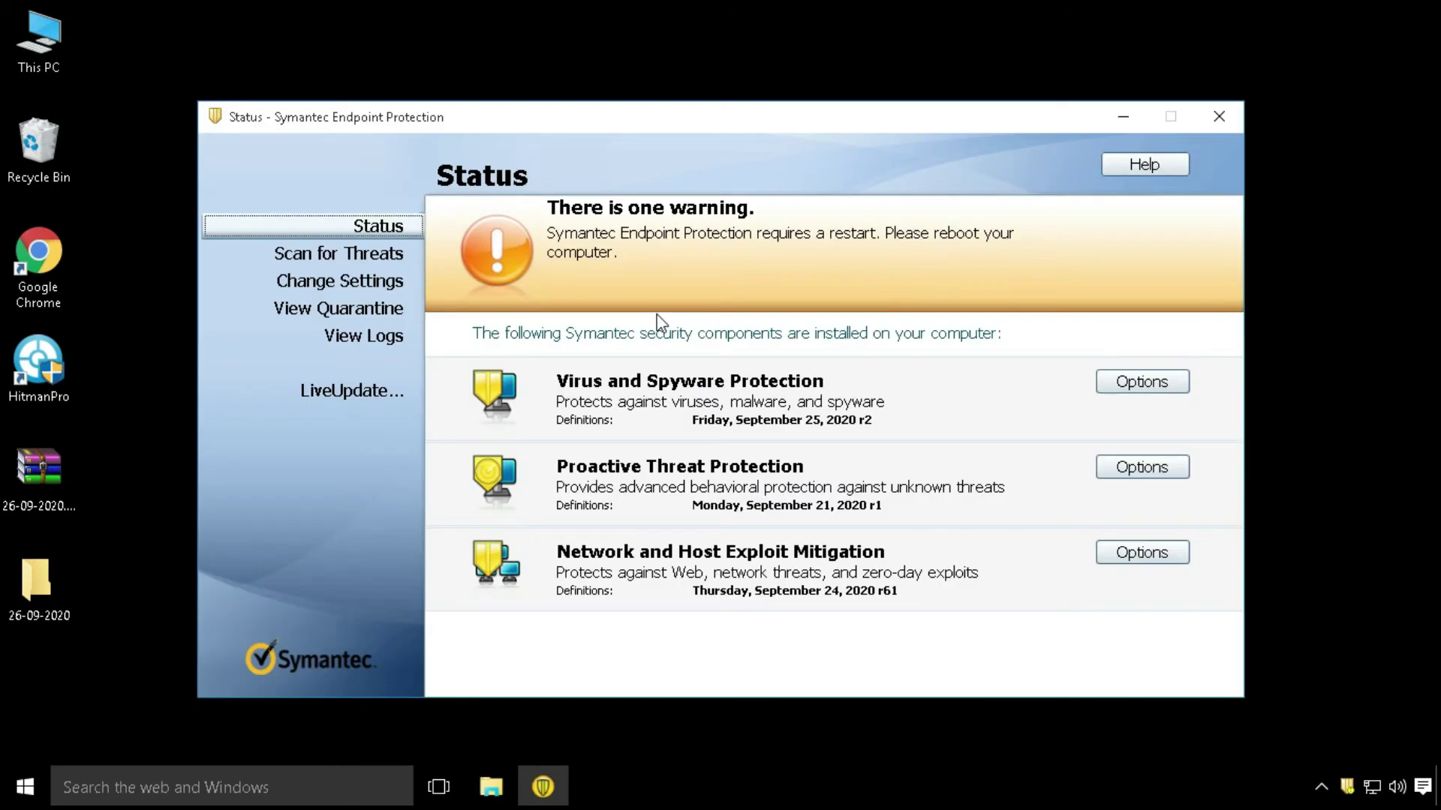
left_click(351, 255)
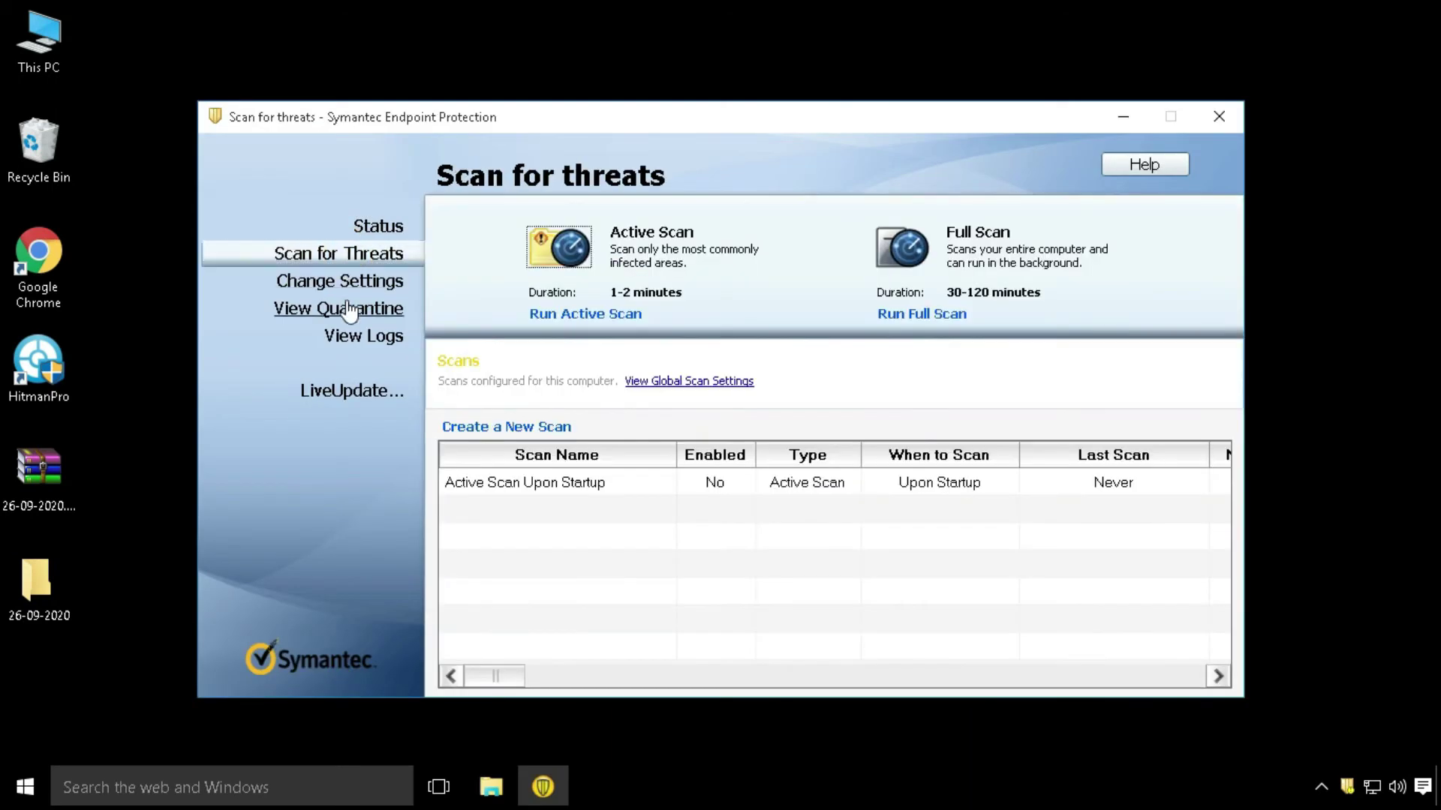
right_click(1347, 787)
left_click(1201, 776)
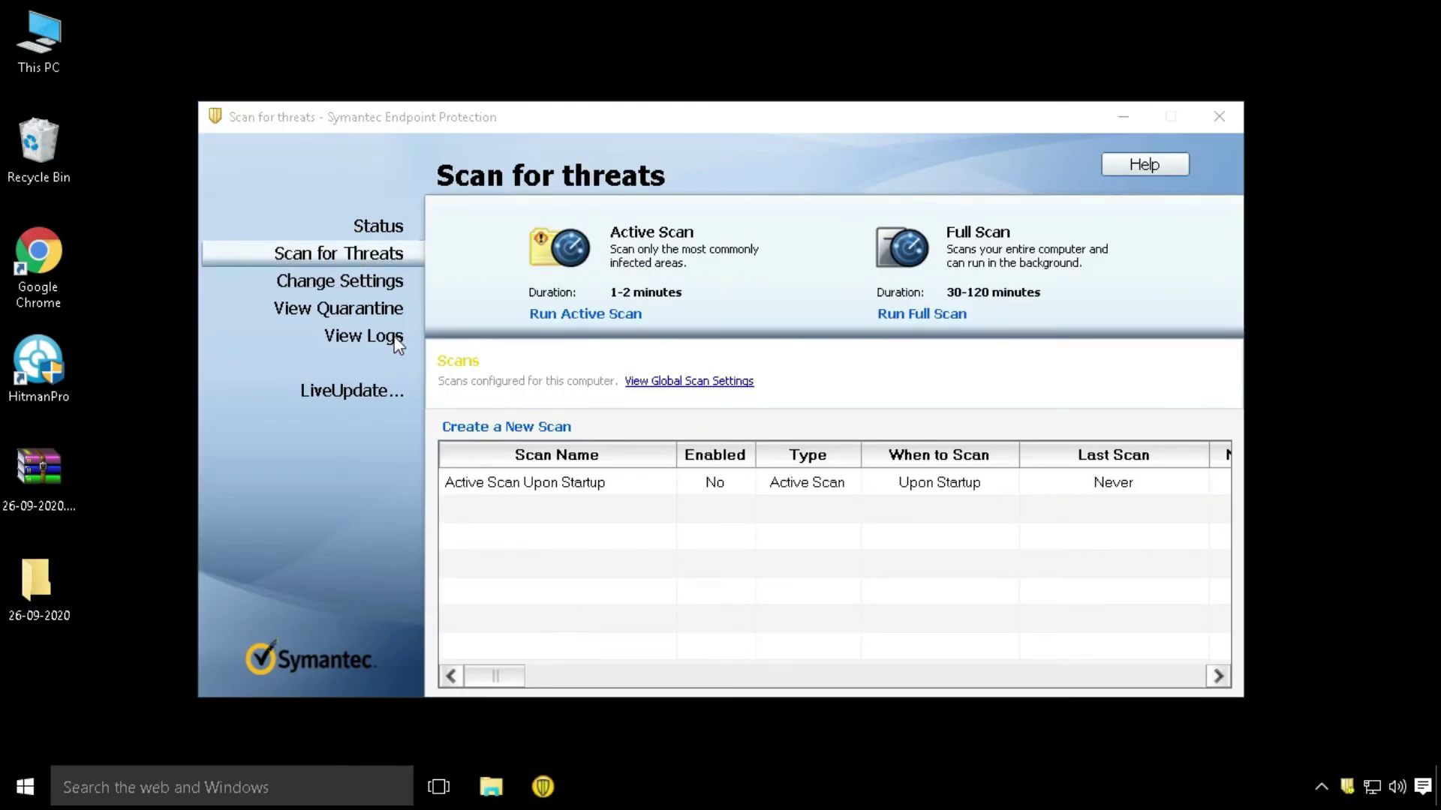
left_click(342, 289)
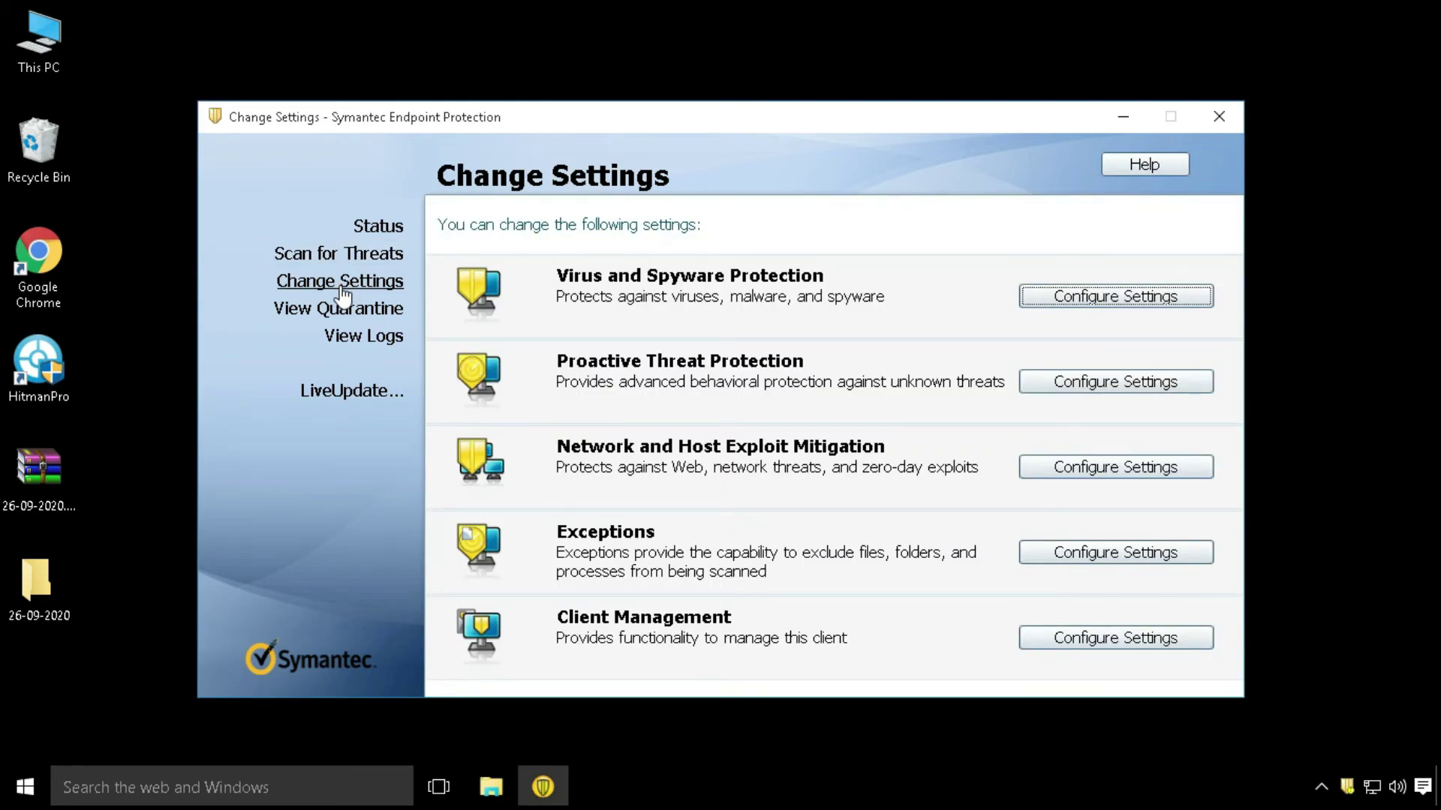
left_click(375, 227)
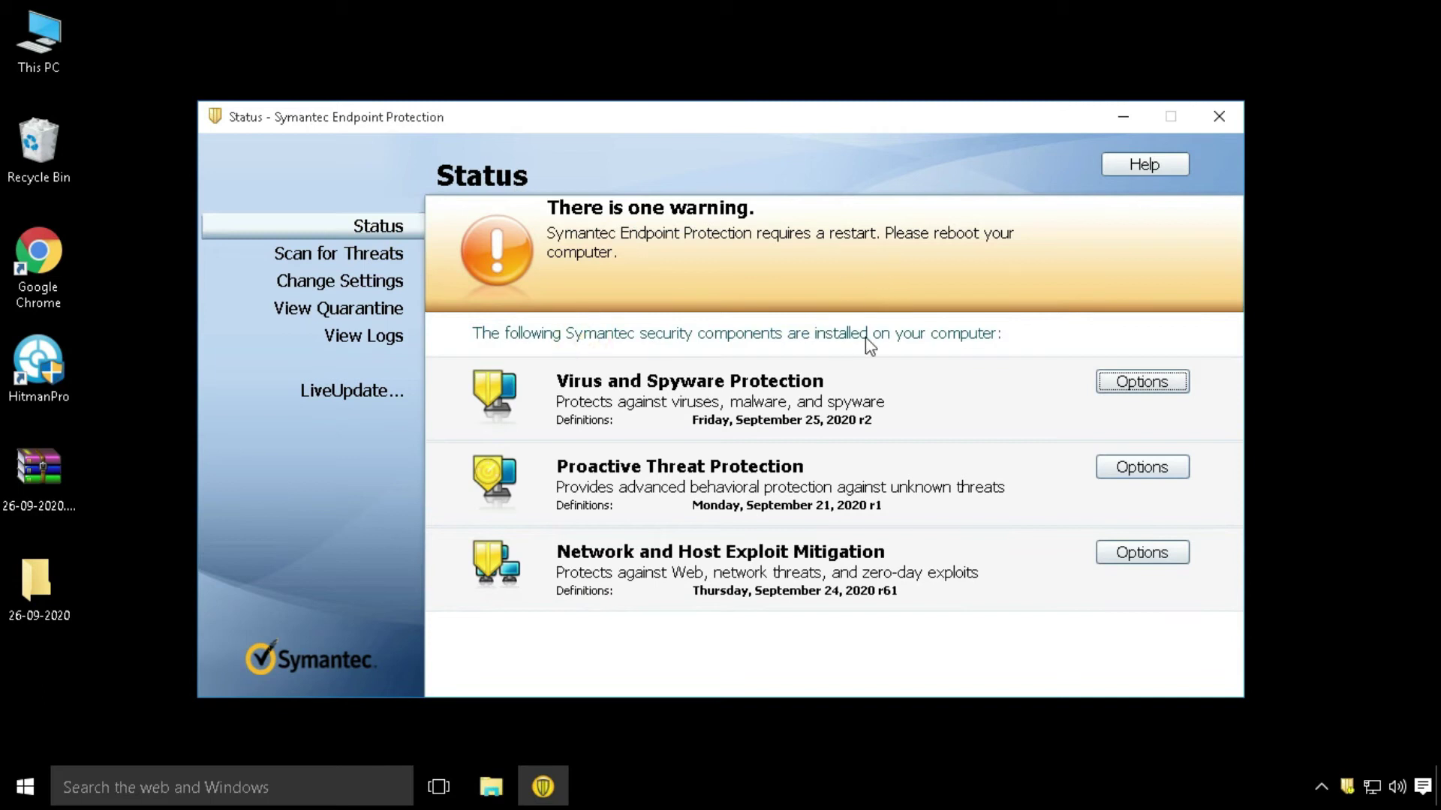
right_click(1347, 787)
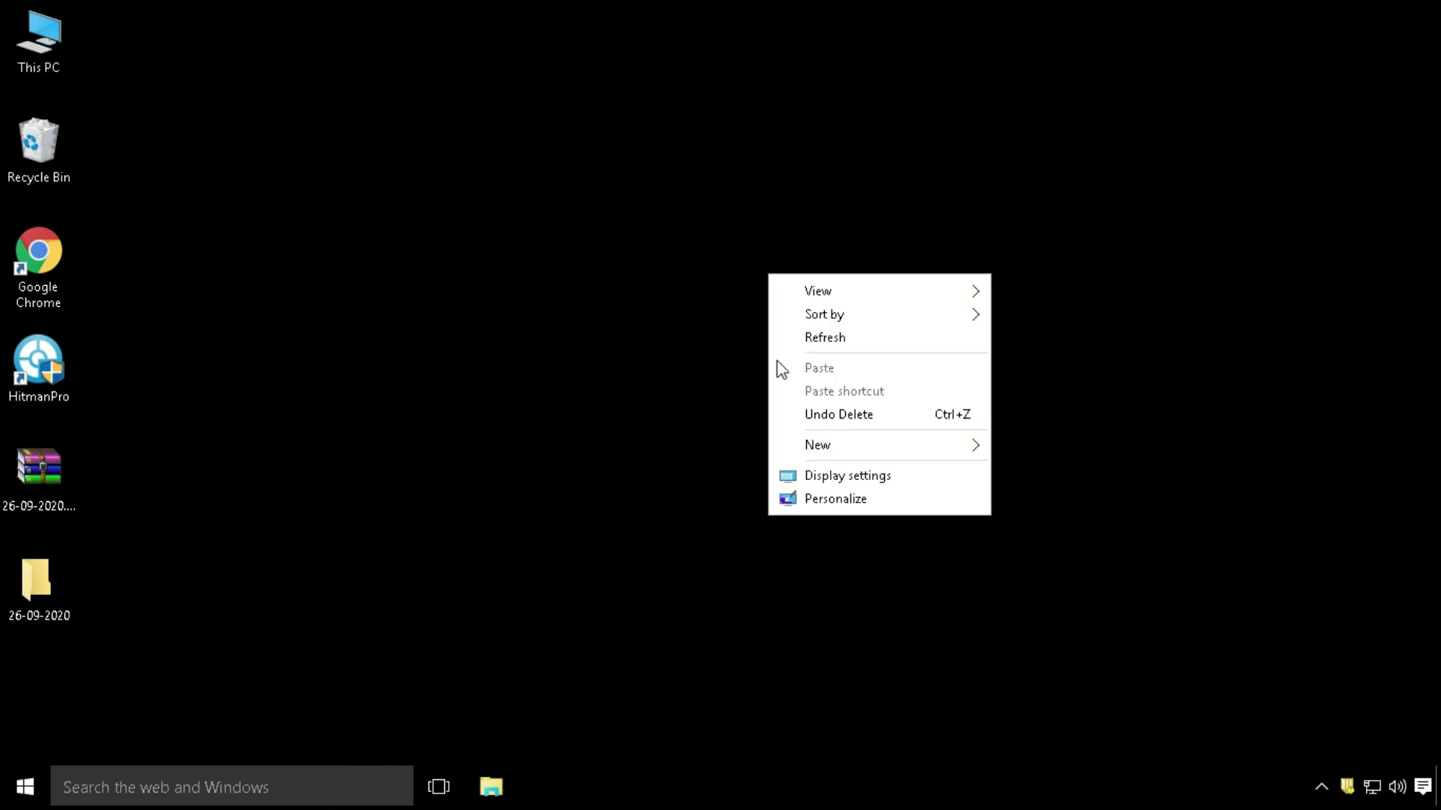
right_click(1347, 786)
left_click(1148, 774)
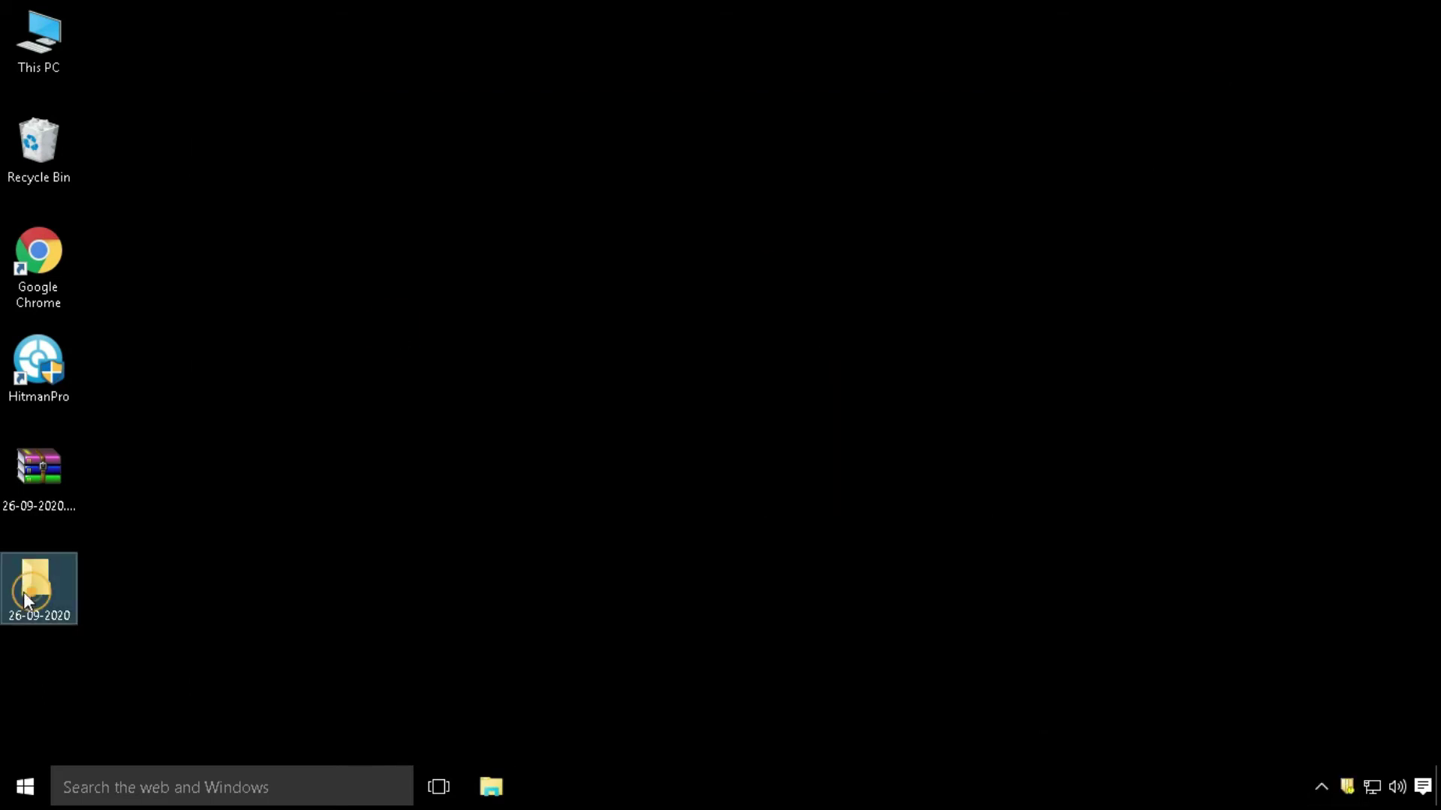
Run another virus scan on the 26-09-2020 desktop folder and close the Auto-Protect detection results shown over it
right_click(22, 591)
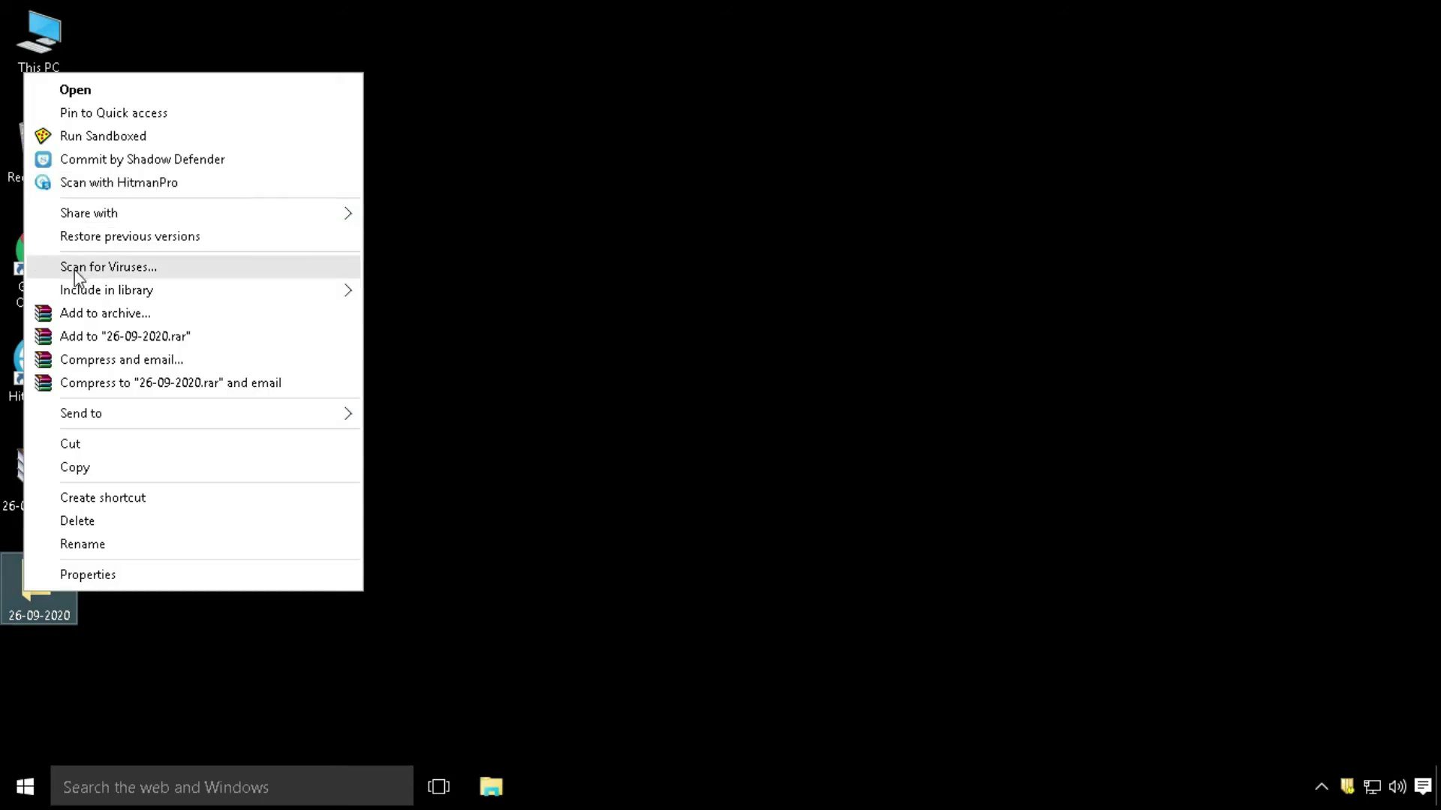
left_click(124, 272)
left_click_drag(627, 219, 639, 132)
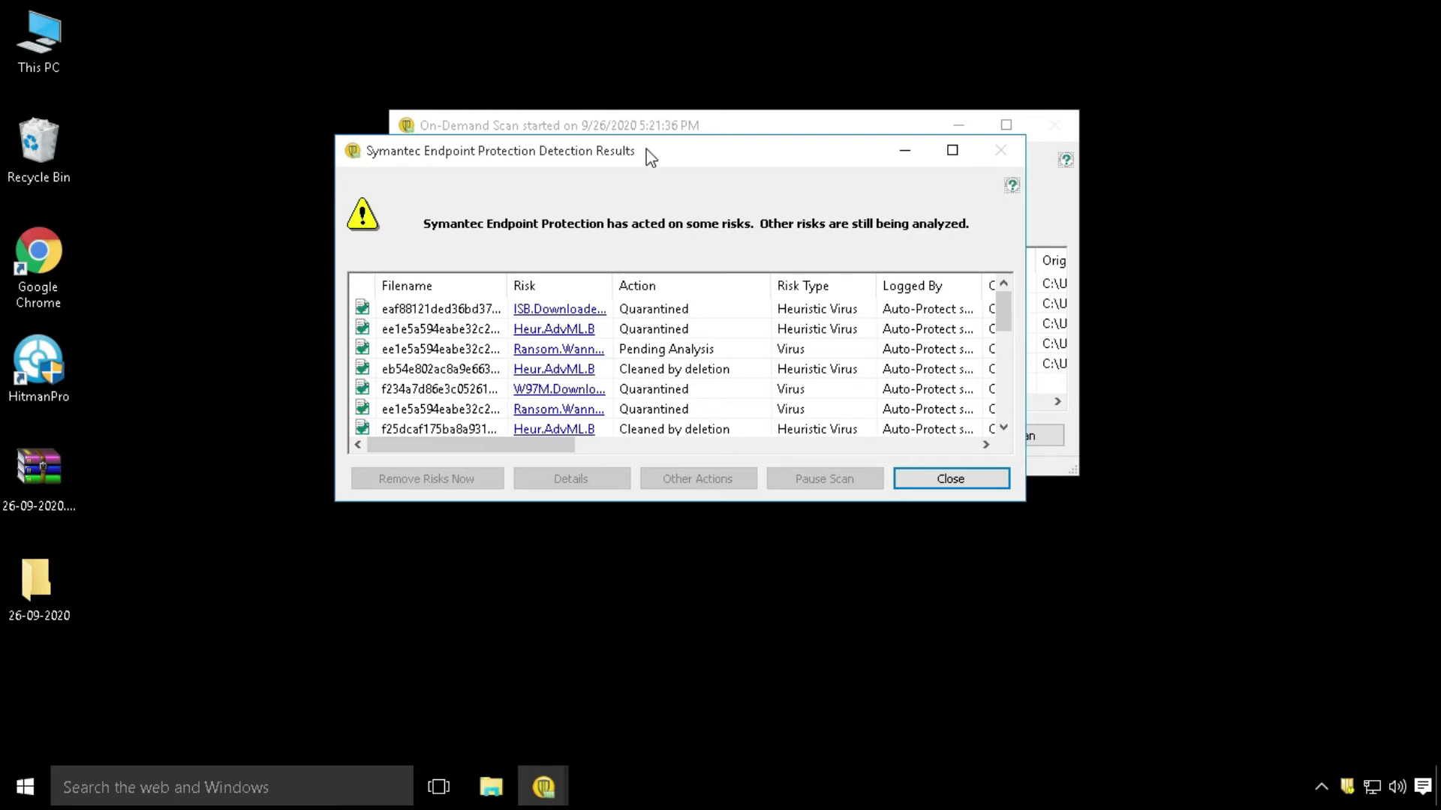
scroll(720, 348, "down", 5)
left_click(950, 479)
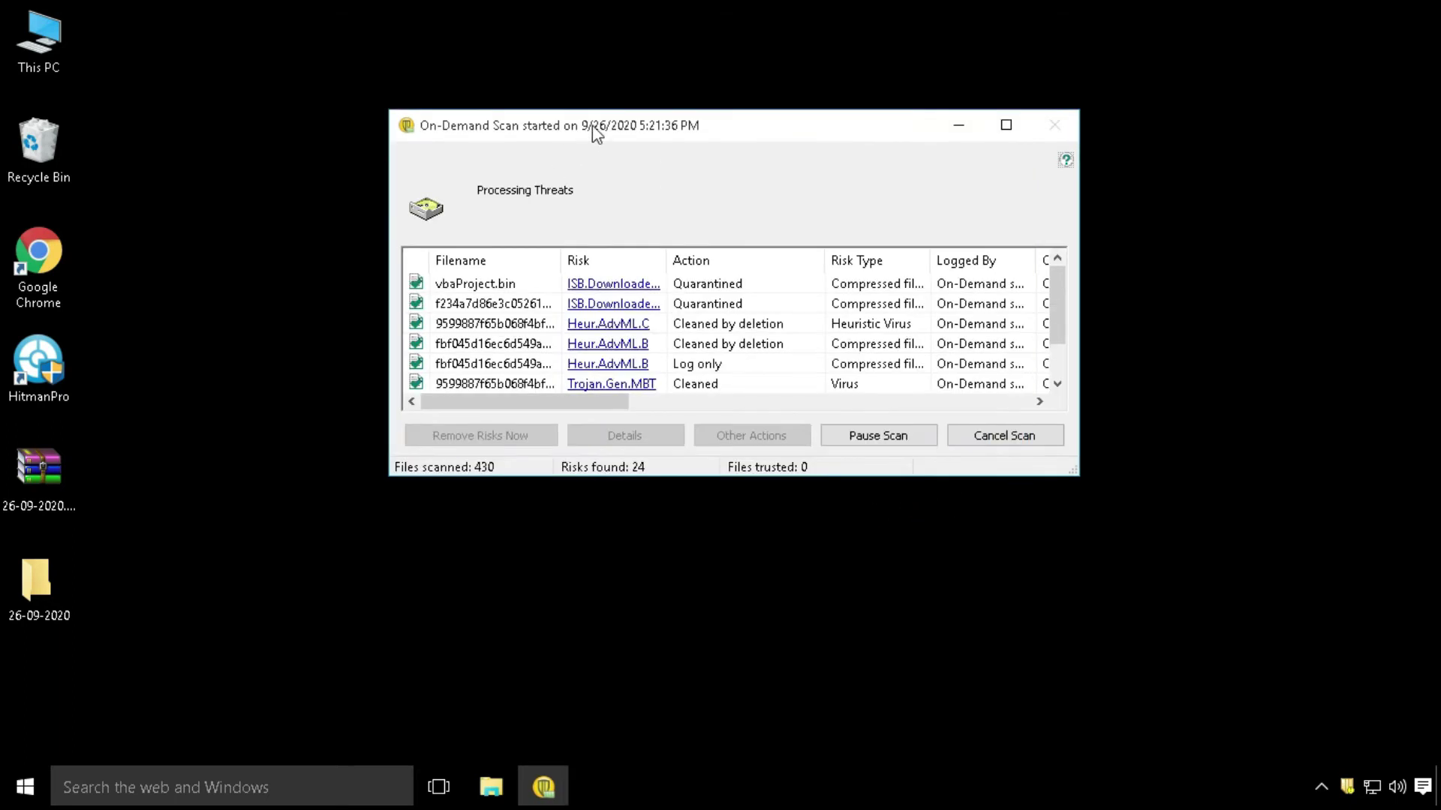
Review the risks and actions listed in the second on-demand scan, and close its window once it completes
left_click_drag(592, 124, 460, 83)
scroll(609, 297, "down", 1)
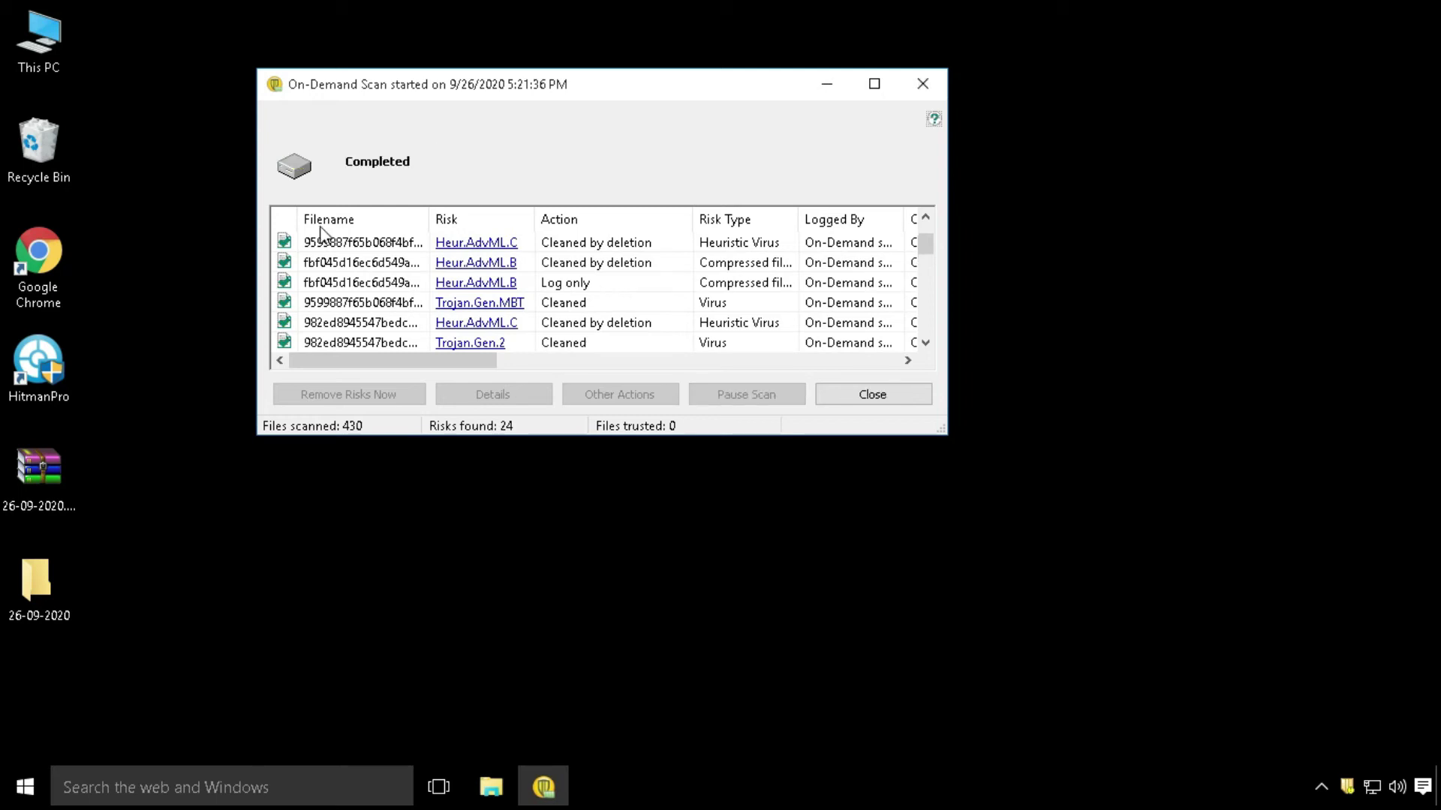
scroll(611, 300, "down", 6)
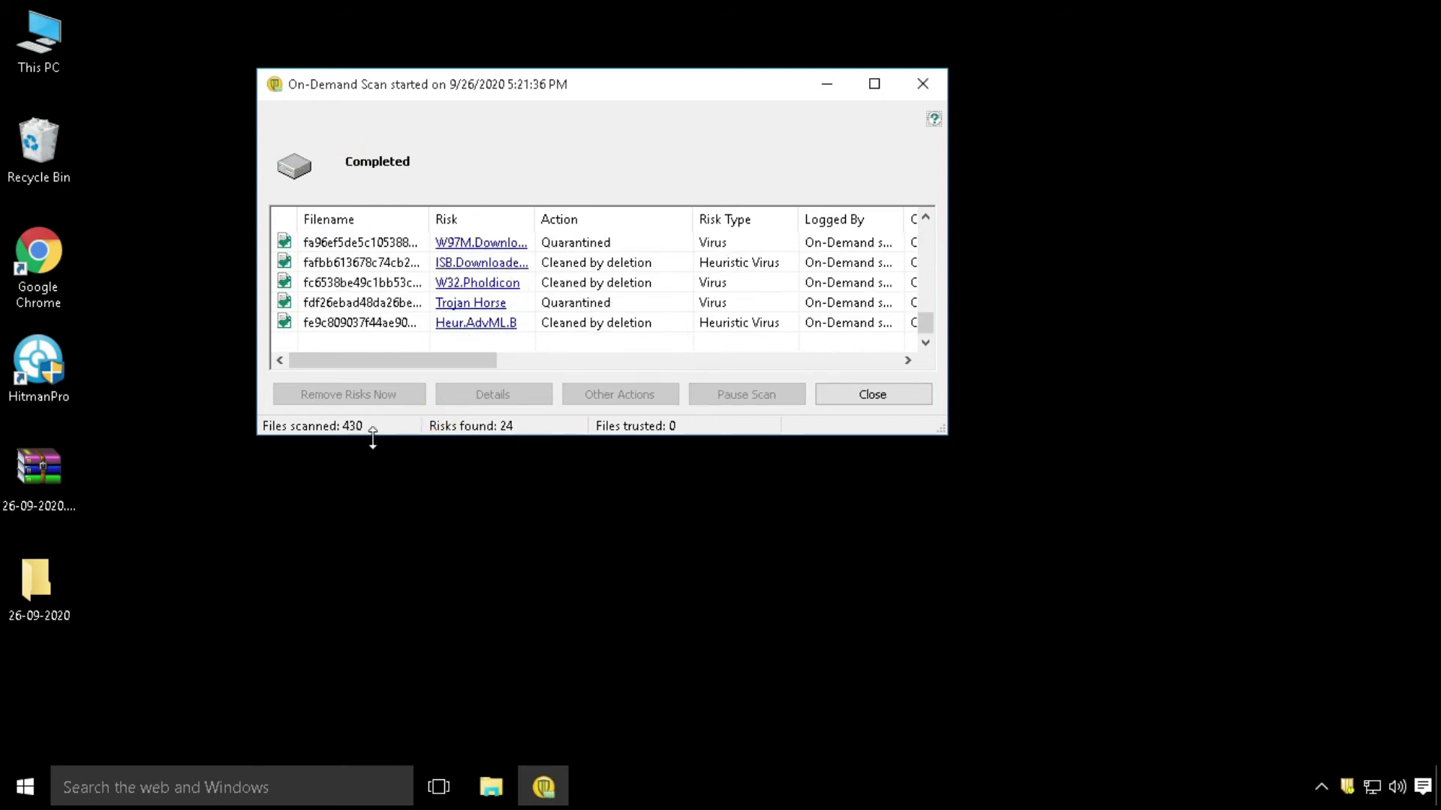
left_click(873, 394)
Reopen the 26-09-2020 folder, select all files to count those left, close the new detection results and refresh the listing
double_click(34, 581)
key("ctrl+a")
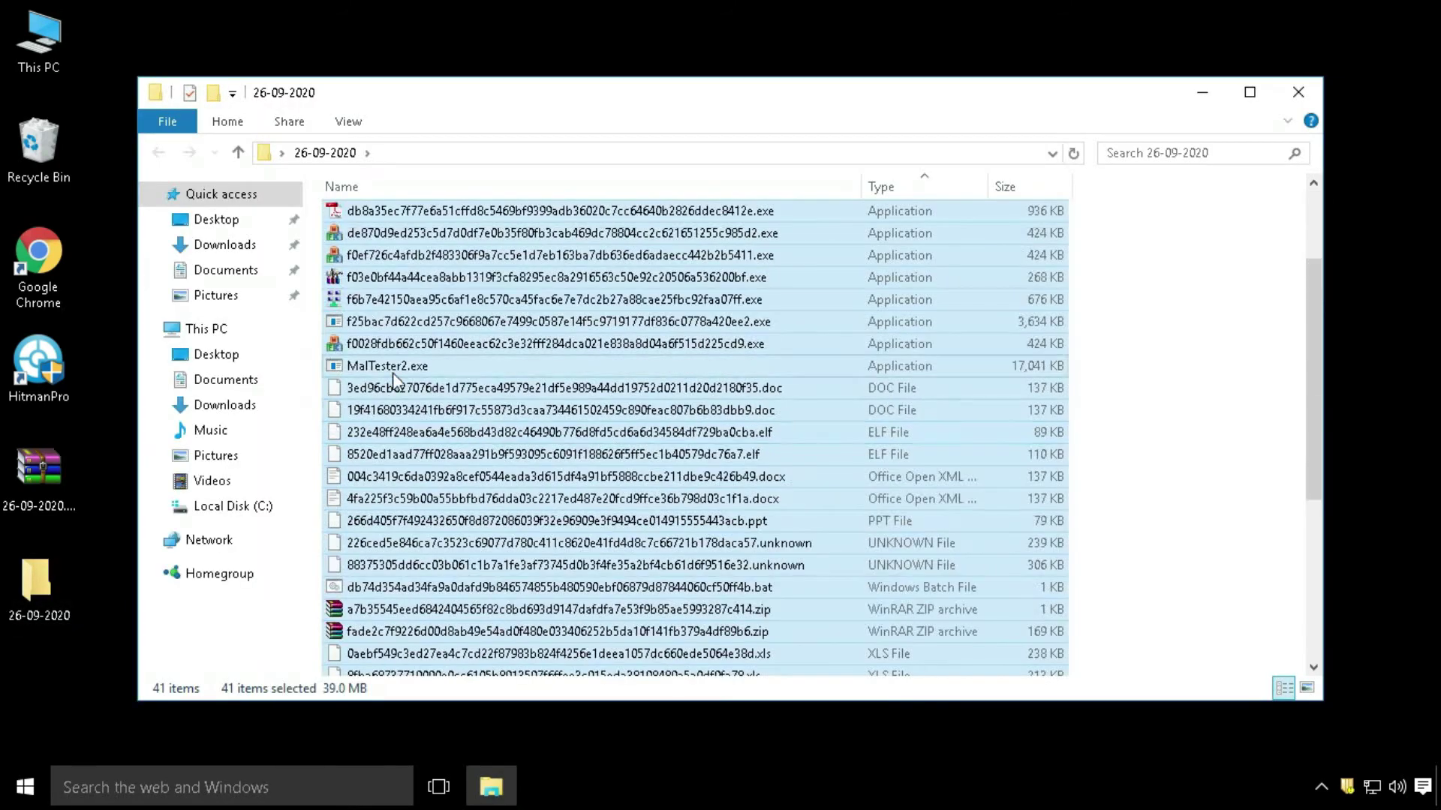
scroll(619, 409, "down", 4)
left_click(542, 786)
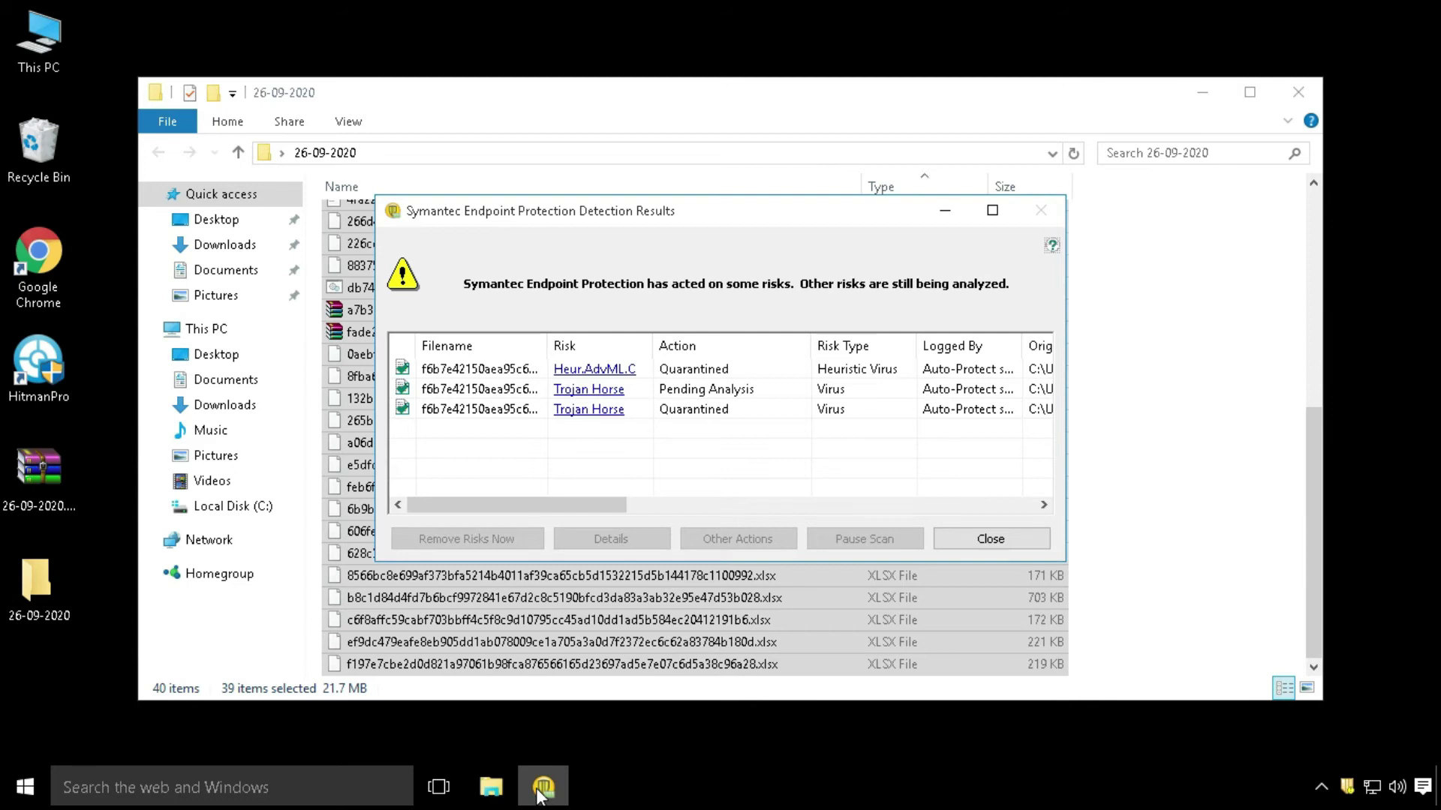
left_click(1013, 538)
left_click(1073, 152)
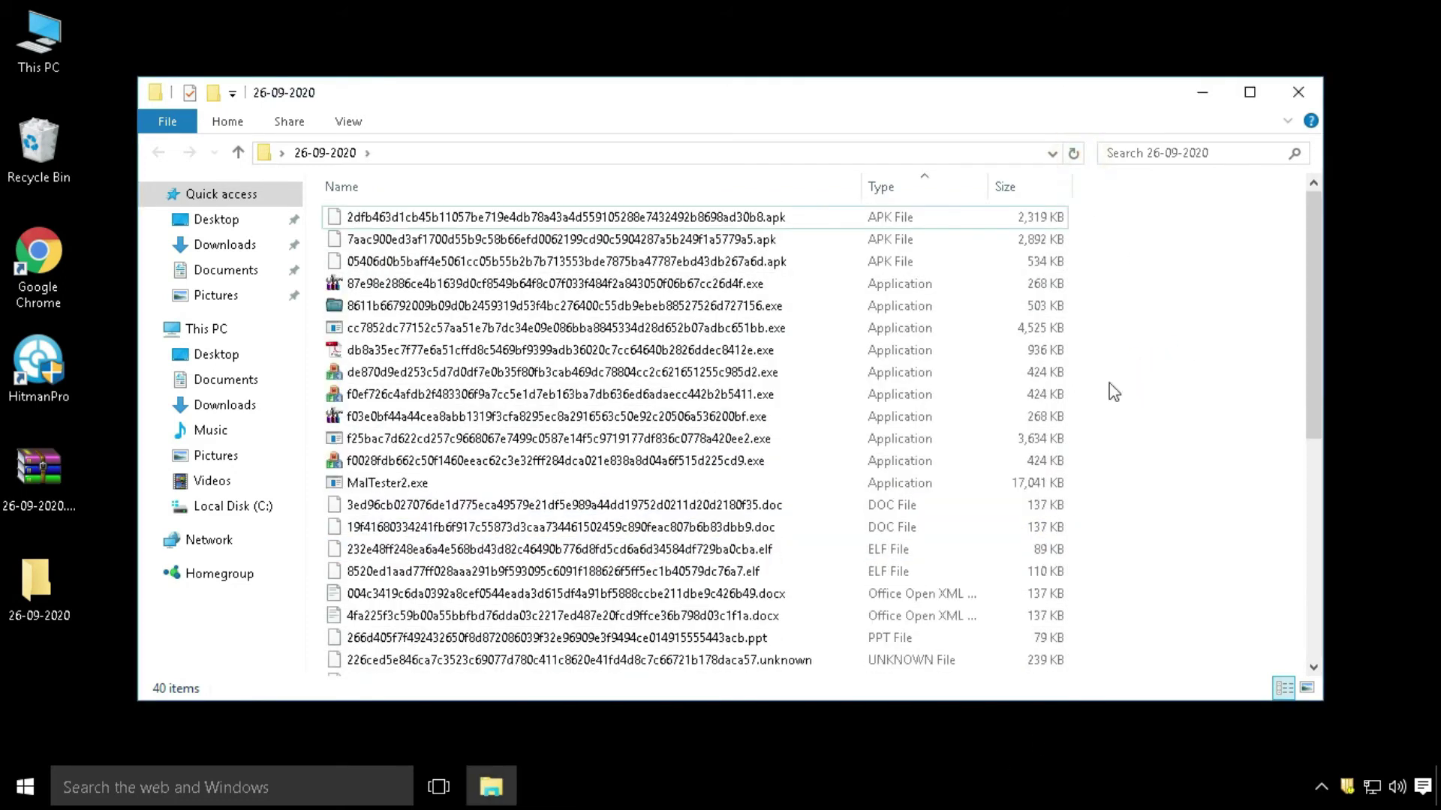
Select all files in the 26-09-2020 folder except MalTester2.exe to count the remaining samples
left_click(390, 483)
key("ctrl+a")
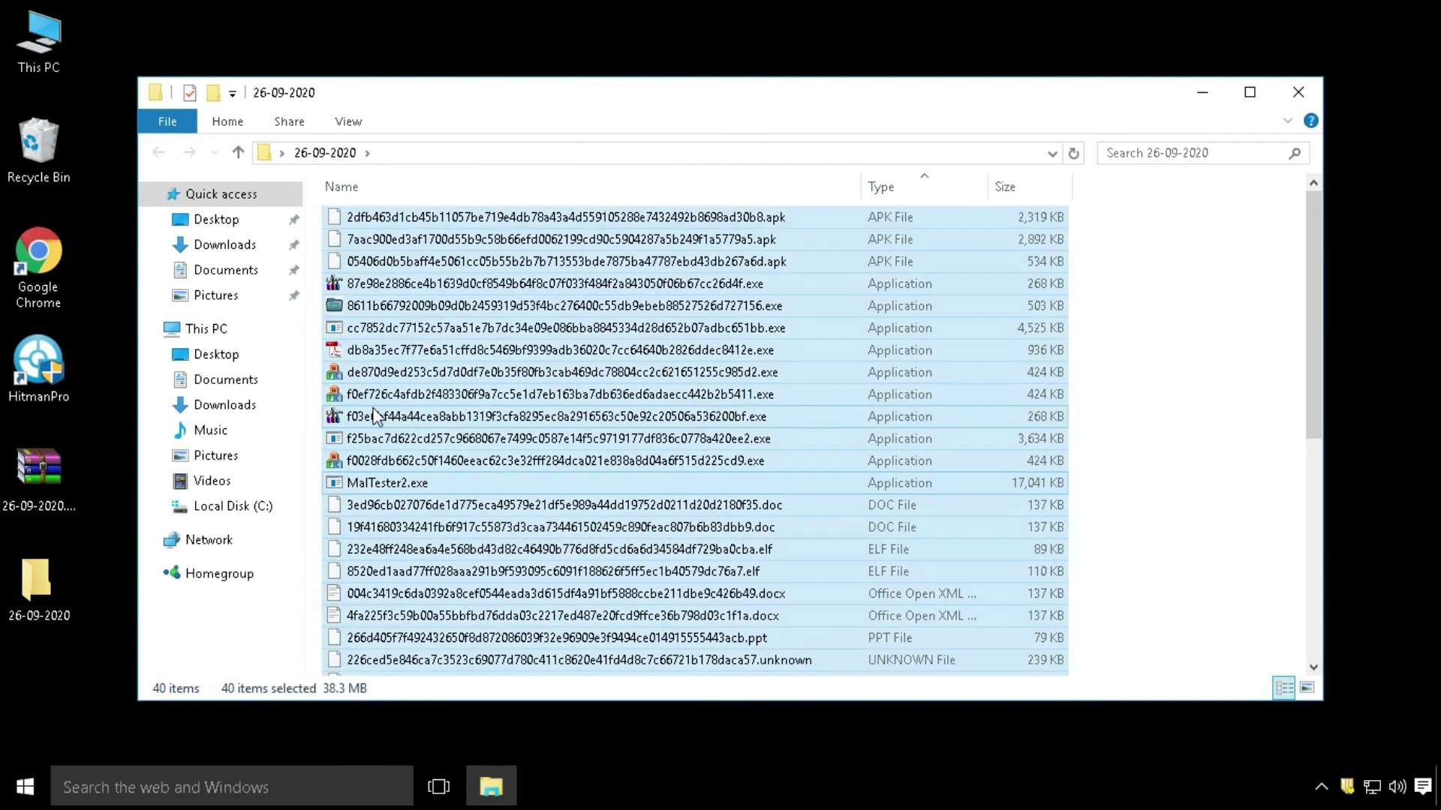
left_click(390, 482, "ctrl")
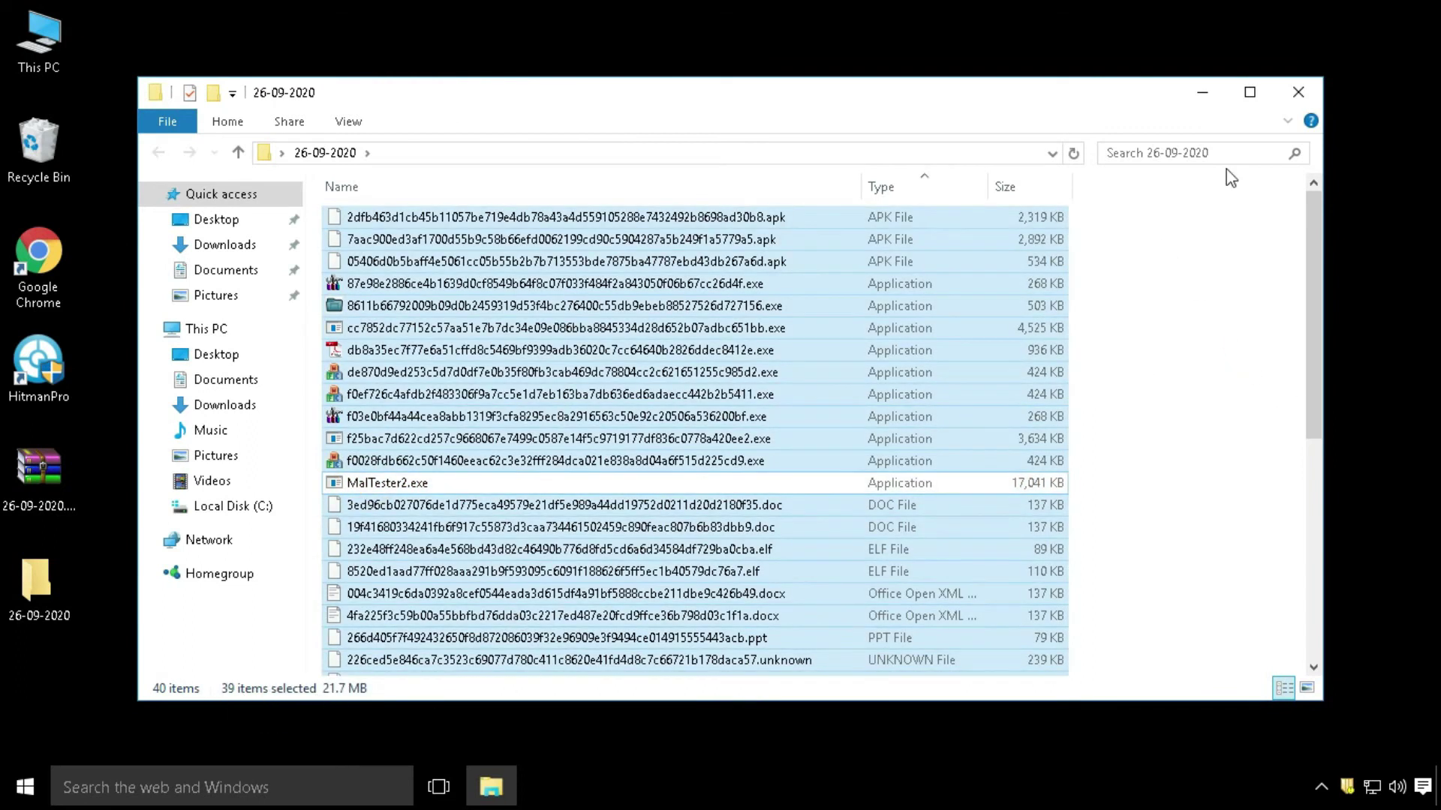
Run MalTester2.exe from the 26-09-2020 folder and move the windows so its console output can be read
key("m")
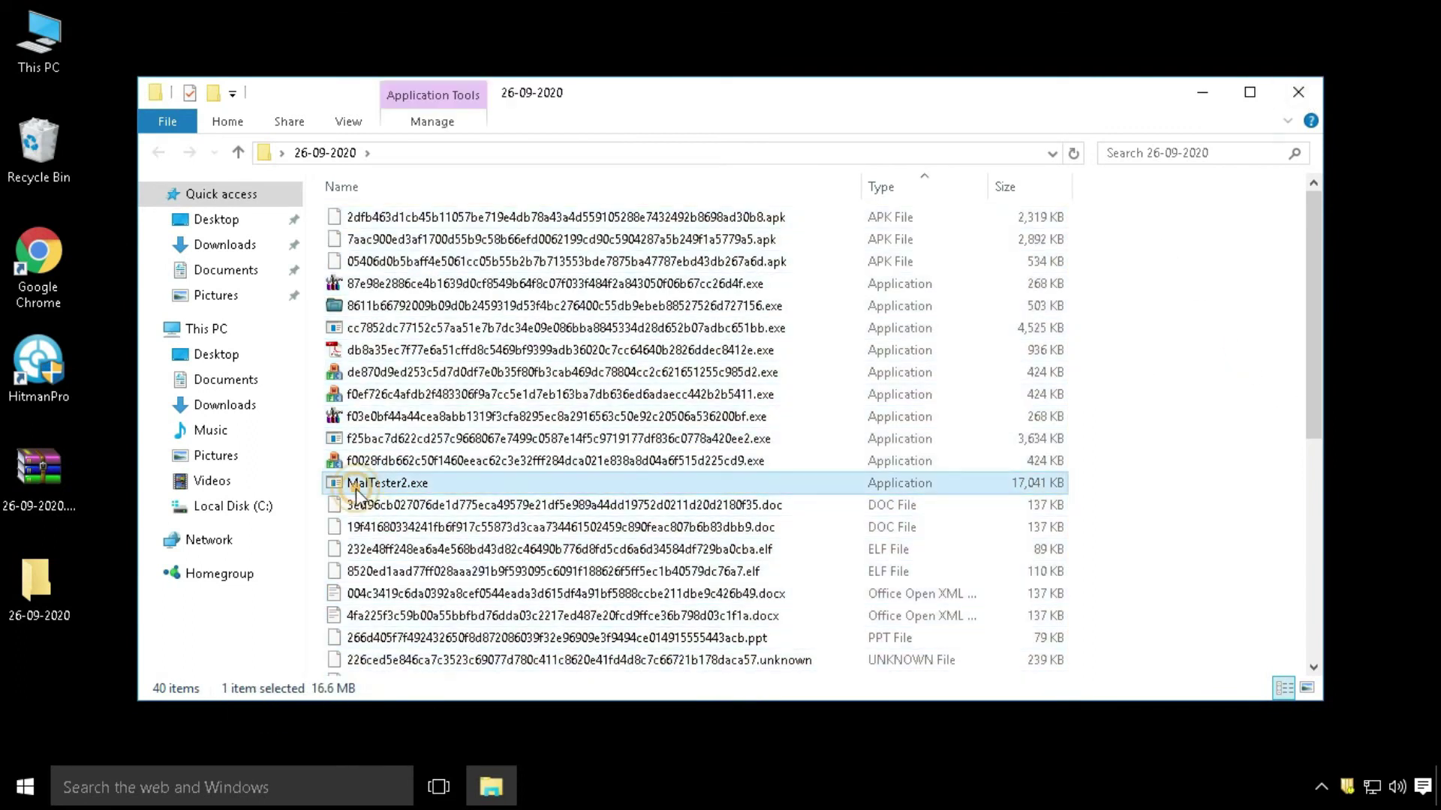
right_click(1340, 792)
double_click(360, 483)
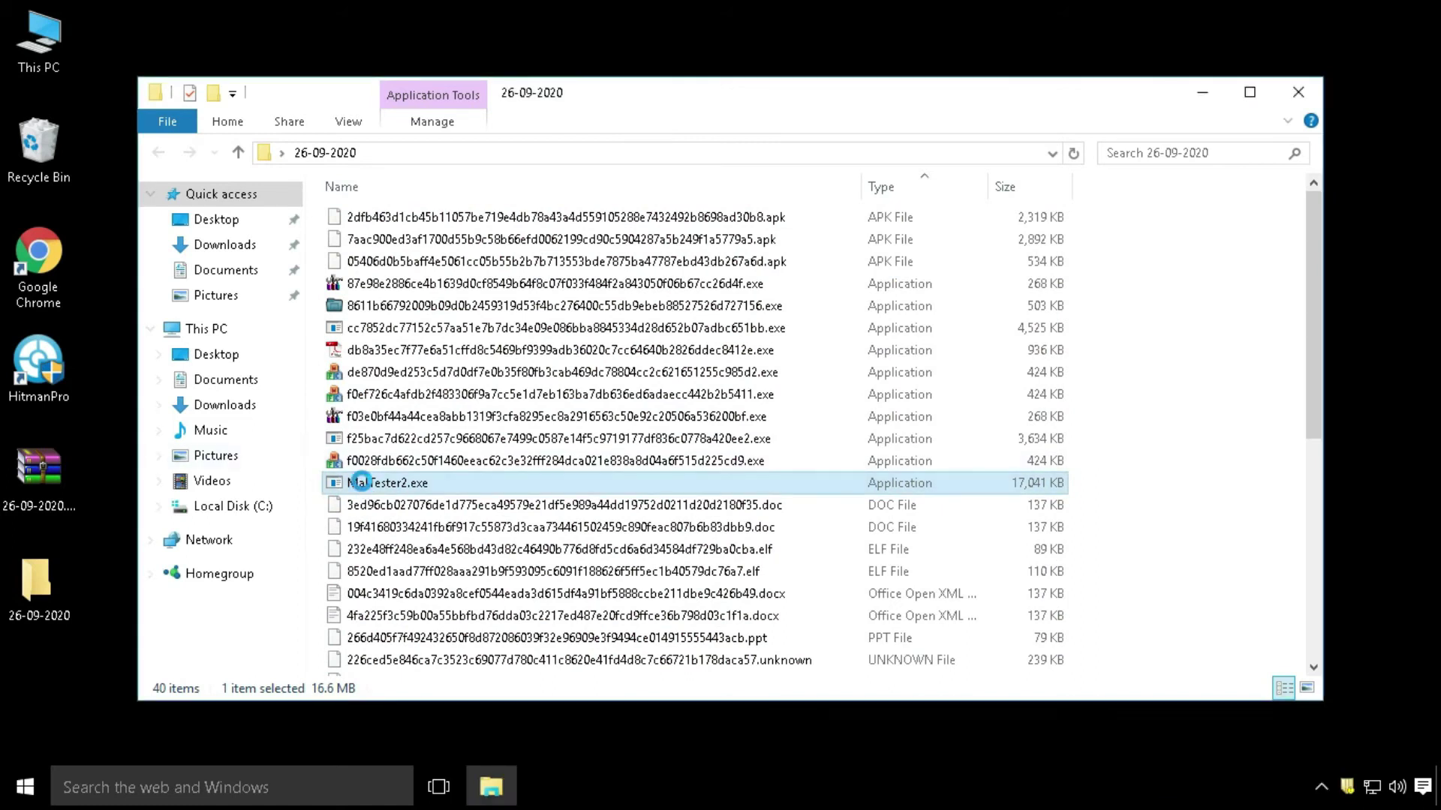
right_click(360, 483)
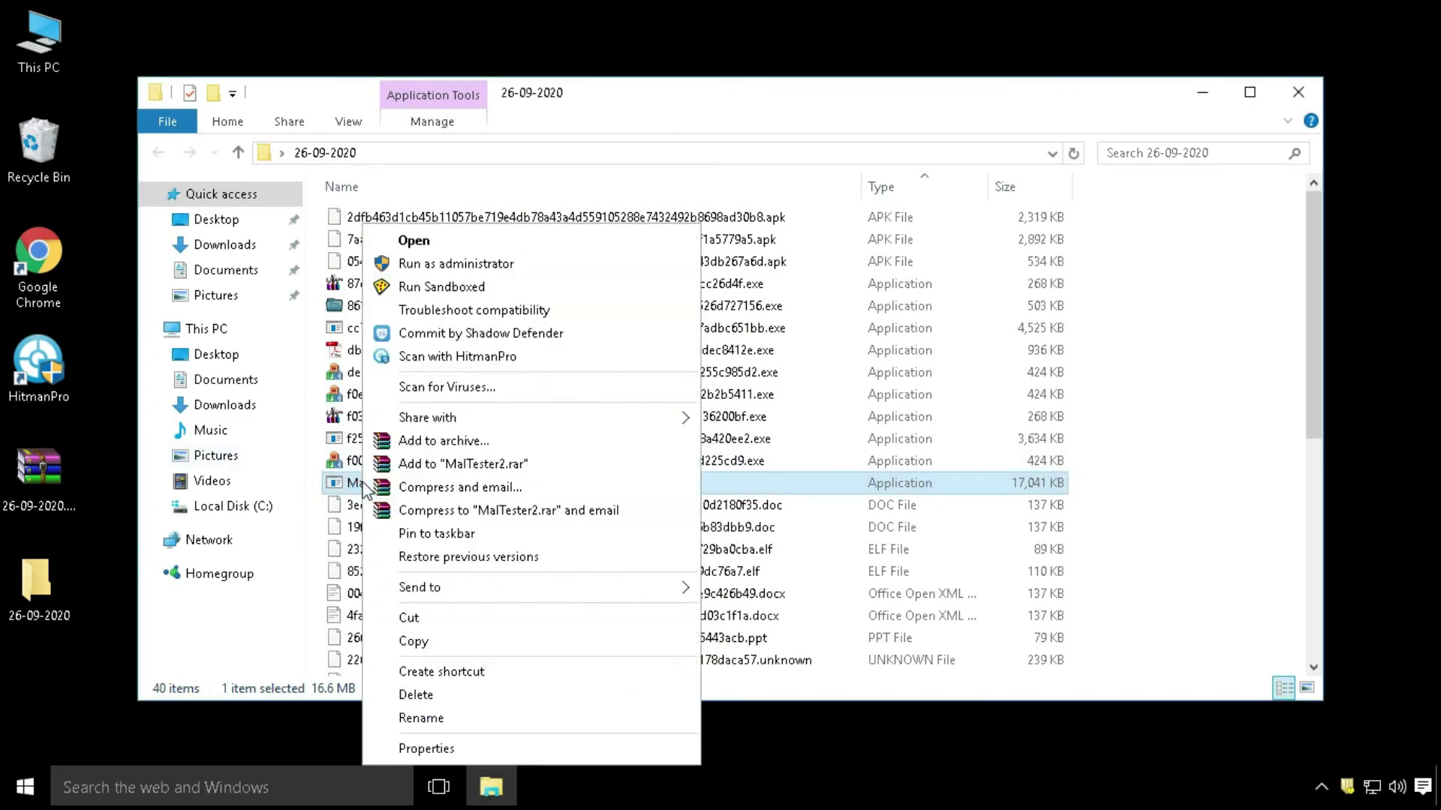
left_click(487, 241)
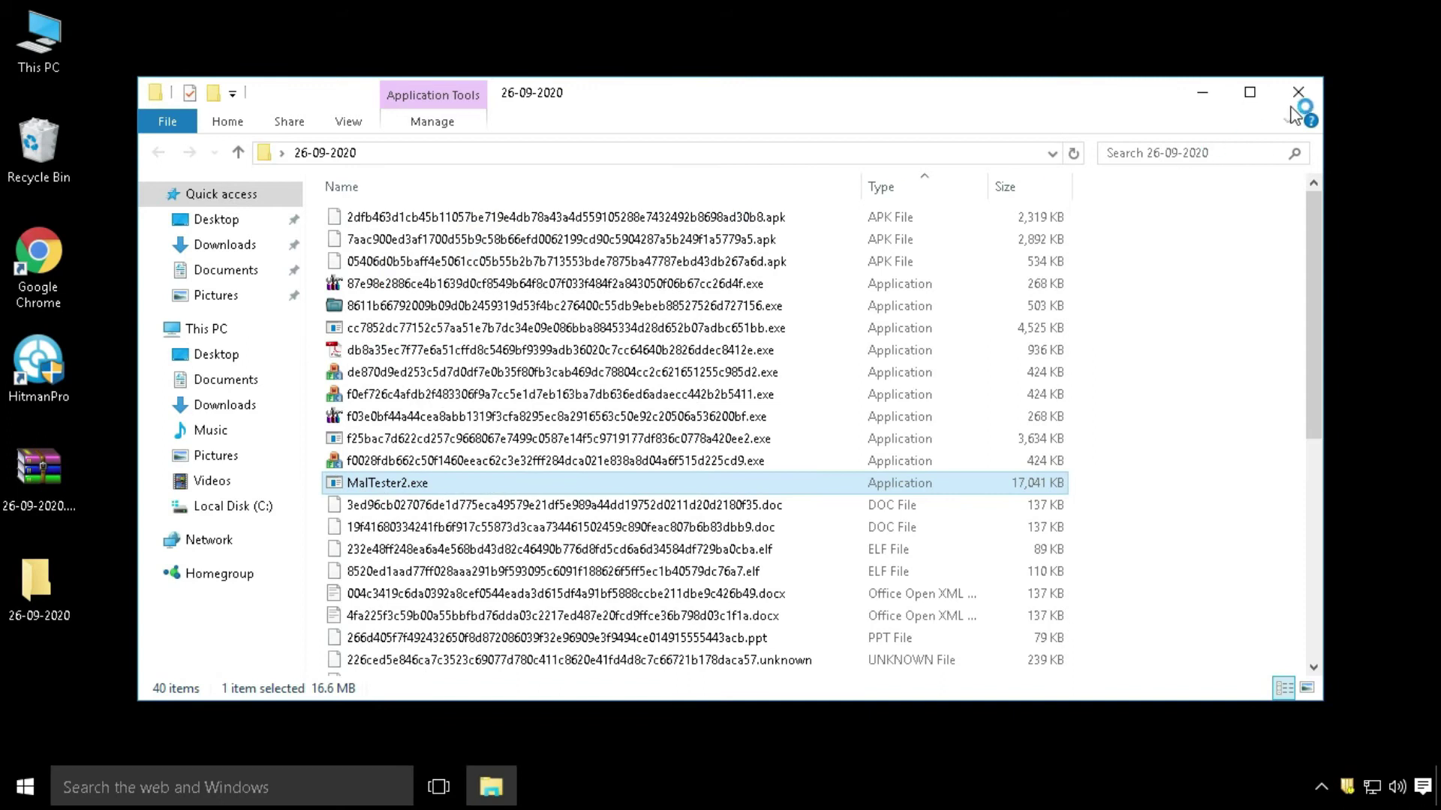
left_click(1151, 103)
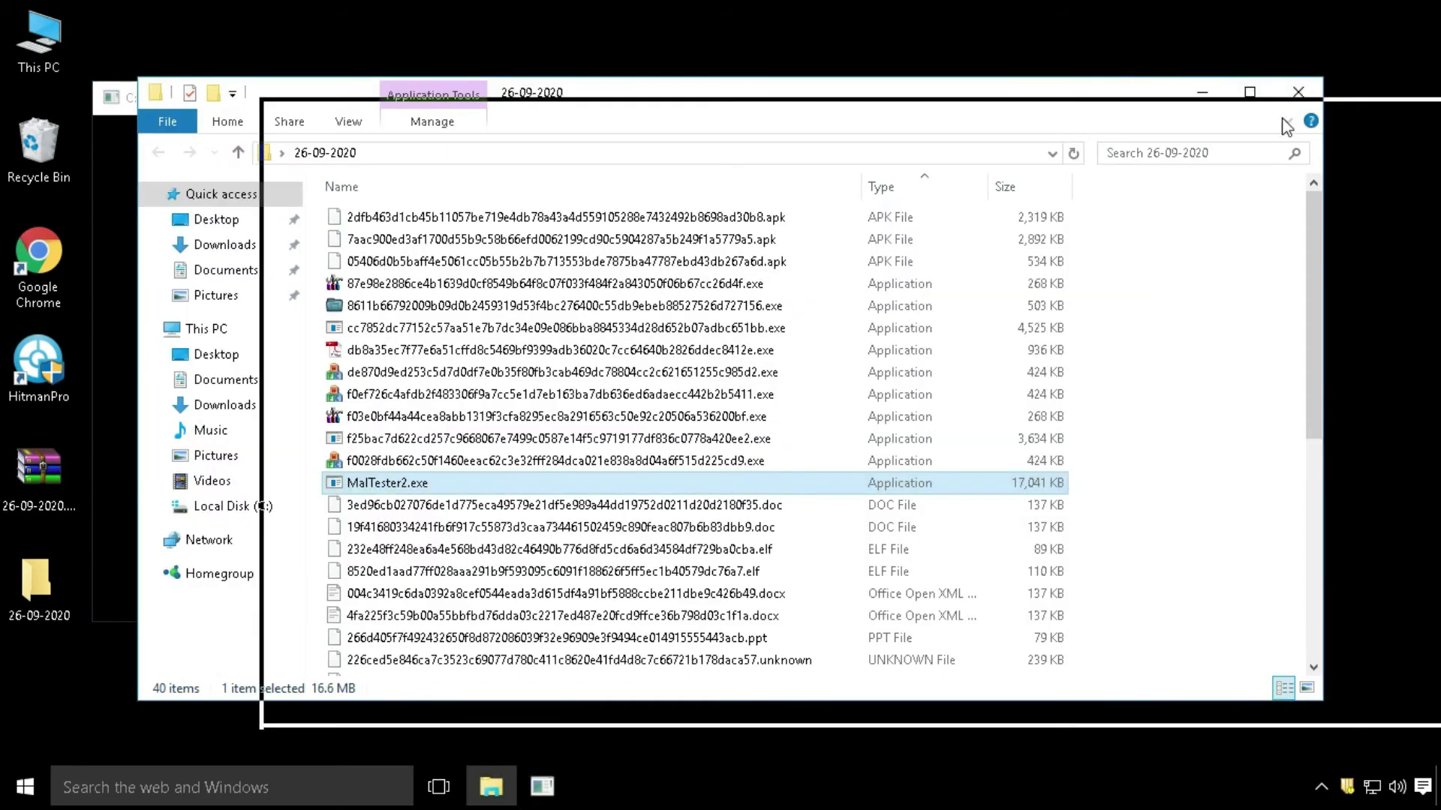
left_click_drag(758, 93, 875, 177)
left_click_drag(655, 74, 650, 56)
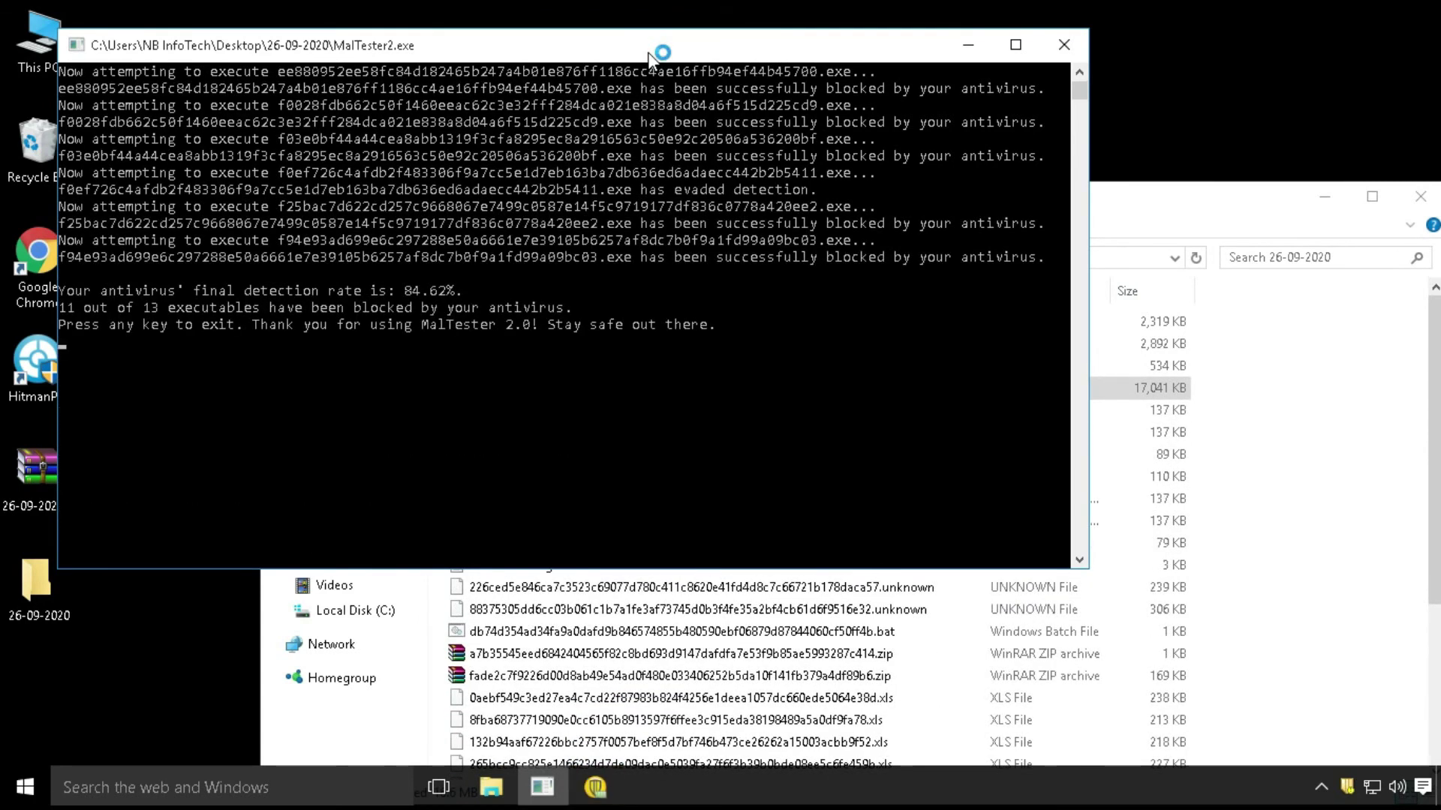
Highlight the final detection rate and blocked executables lines in the MalTester output, and exit the tester
left_click(60, 294)
left_click_drag(60, 294, 449, 294)
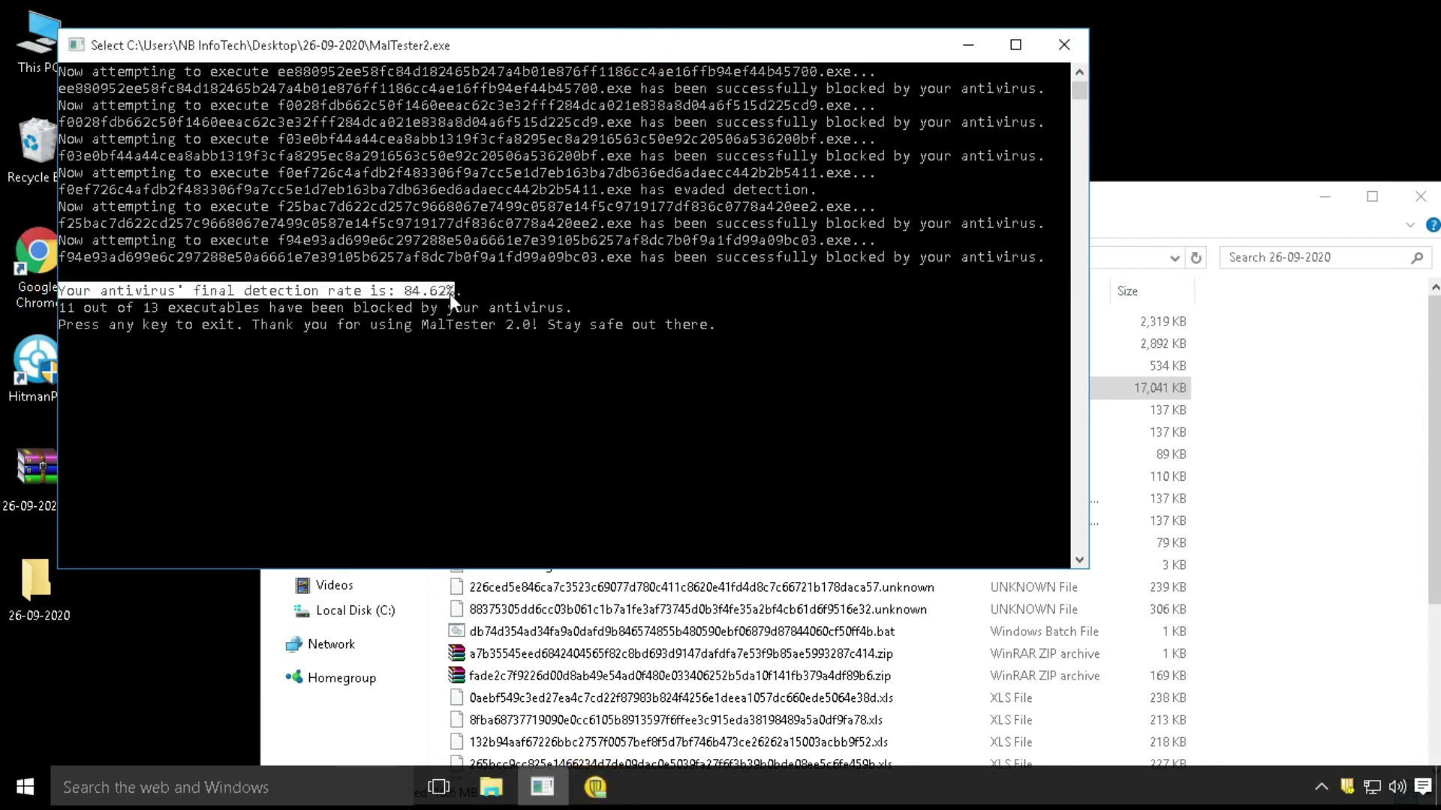
left_click_drag(60, 311, 139, 307)
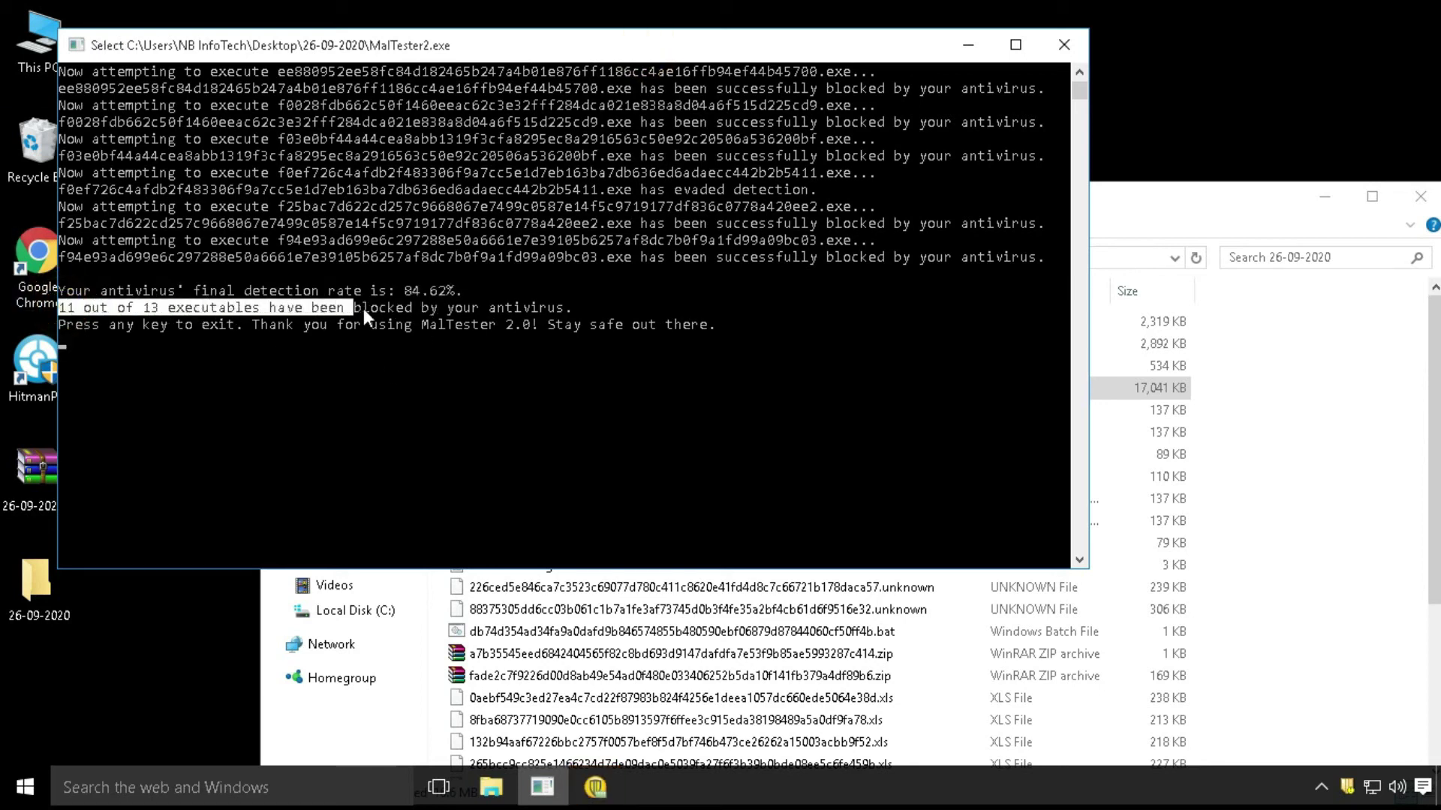
left_click_drag(535, 317, 574, 310)
left_click_drag(119, 327, 728, 330)
left_click(592, 372)
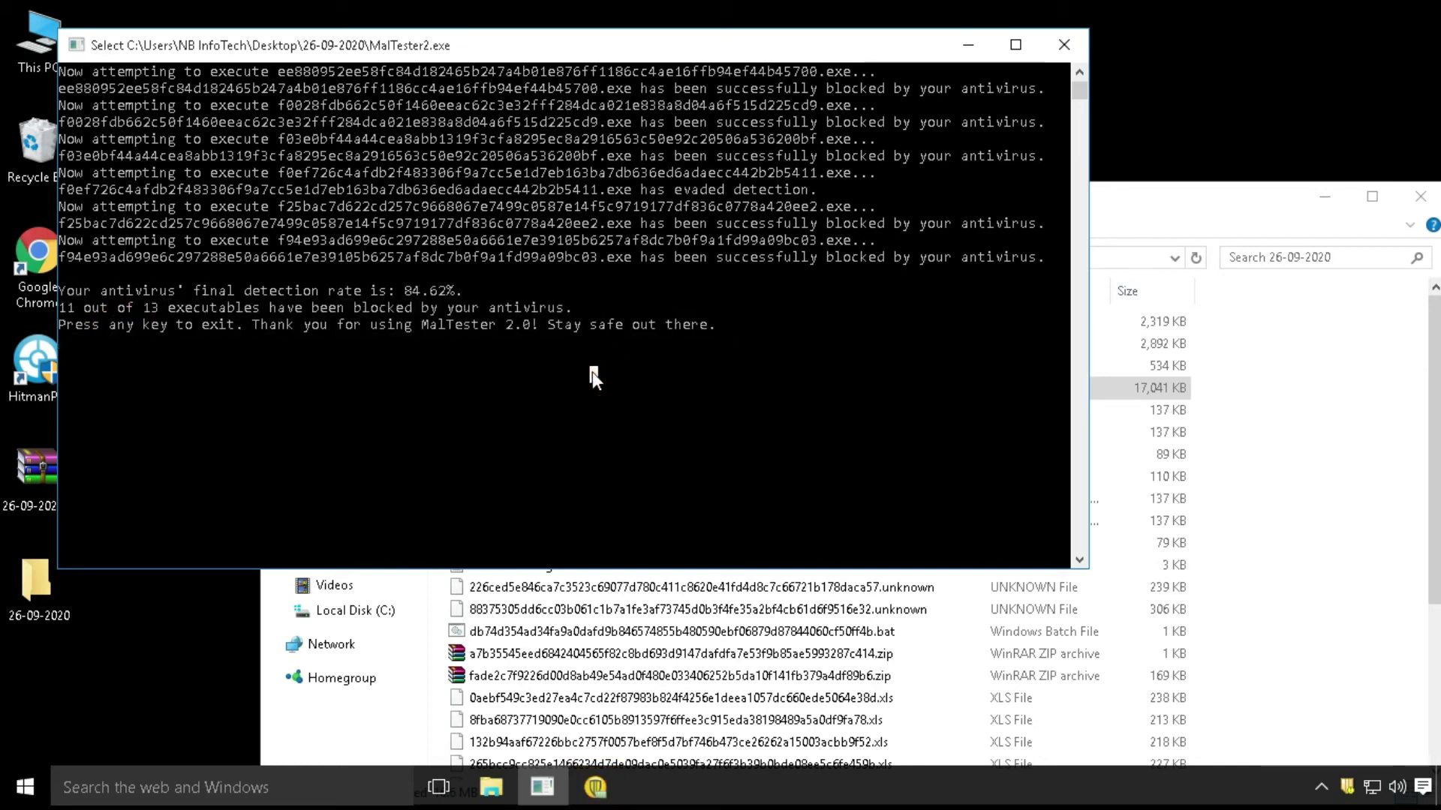
key("Return")
key("Return")
Refresh the 26-09-2020 folder and look through the remaining files, closing the detection results and the folder window
left_click(1199, 258)
left_click_drag(829, 200, 743, 81)
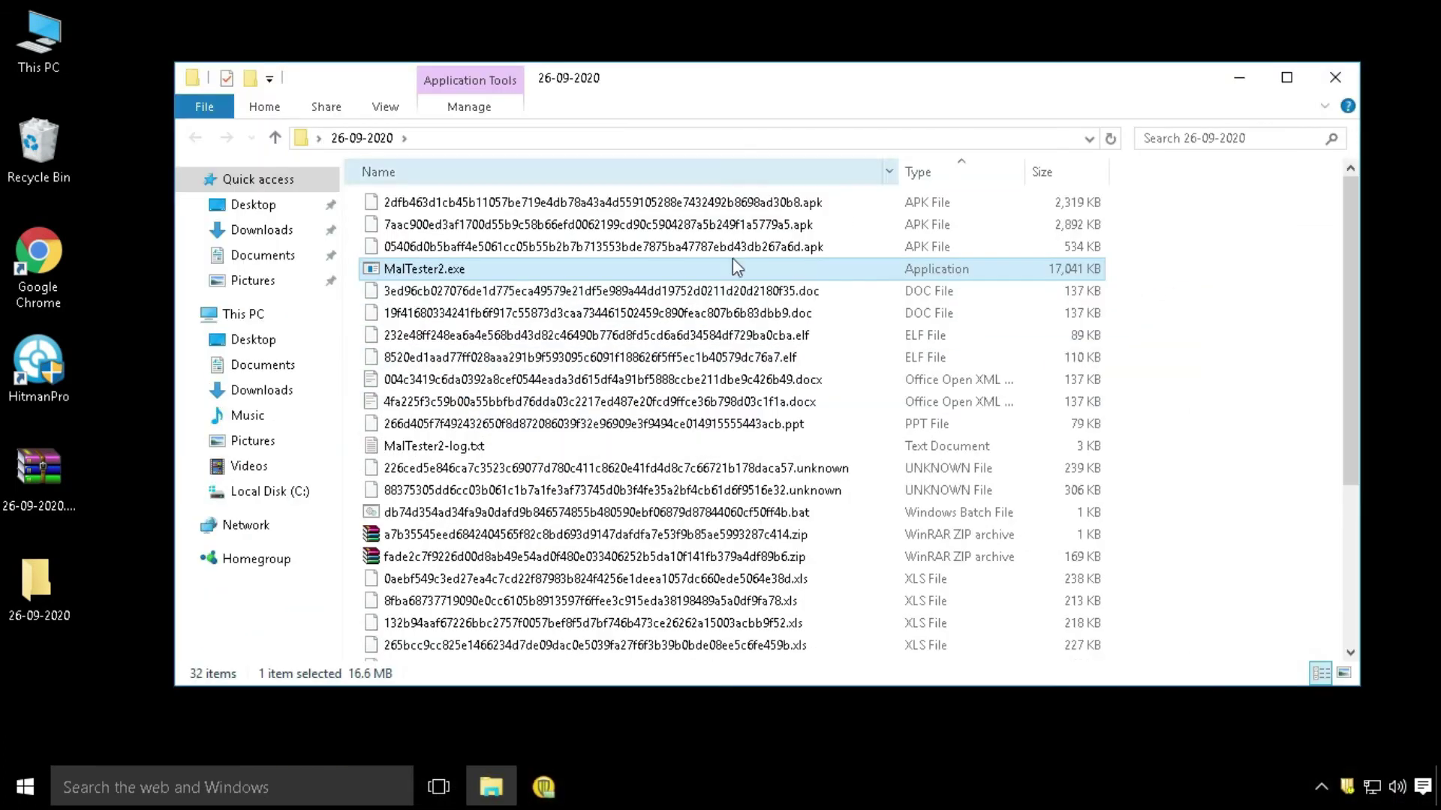
scroll(737, 426, "down", 4)
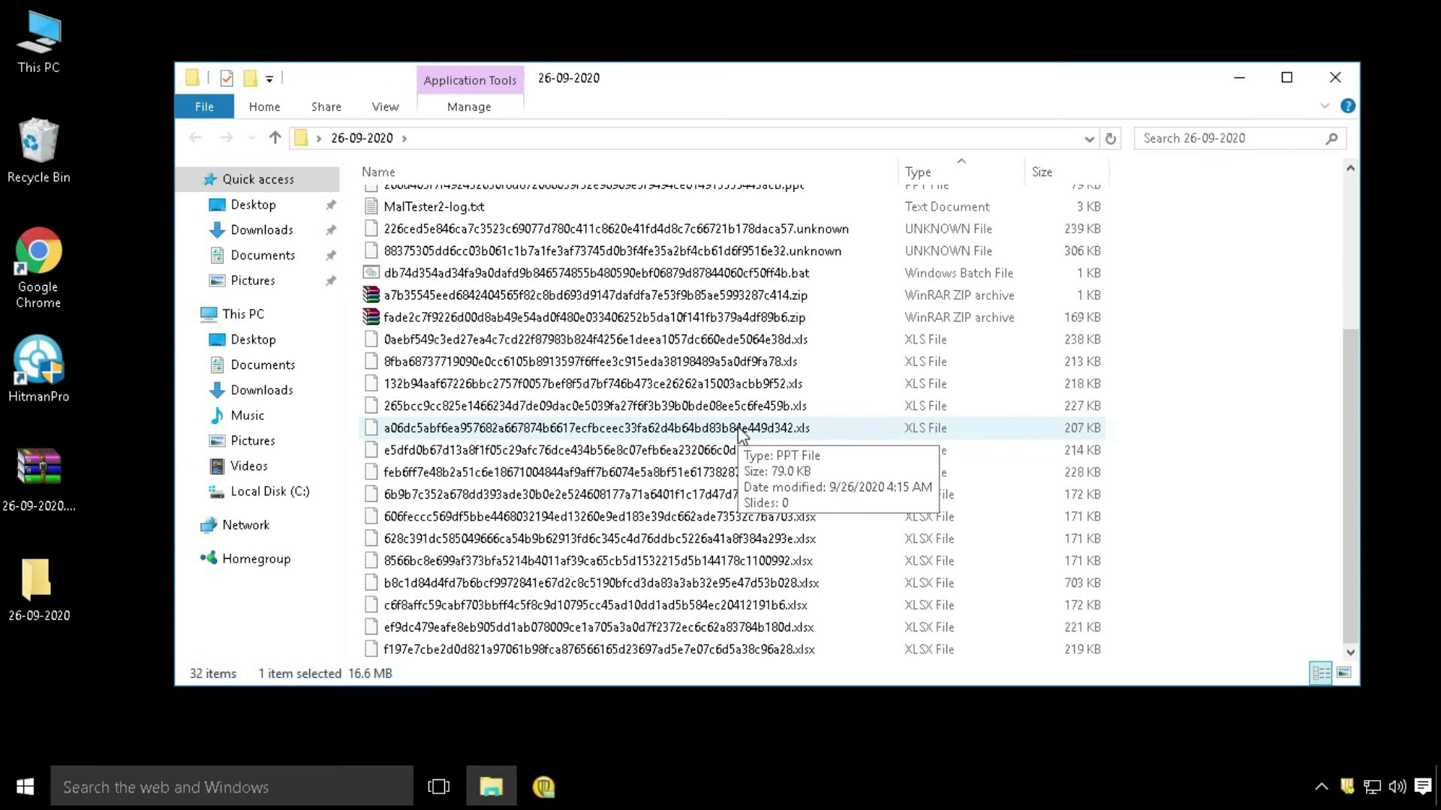
scroll(504, 365, "up", 4)
scroll(504, 364, "down", 4)
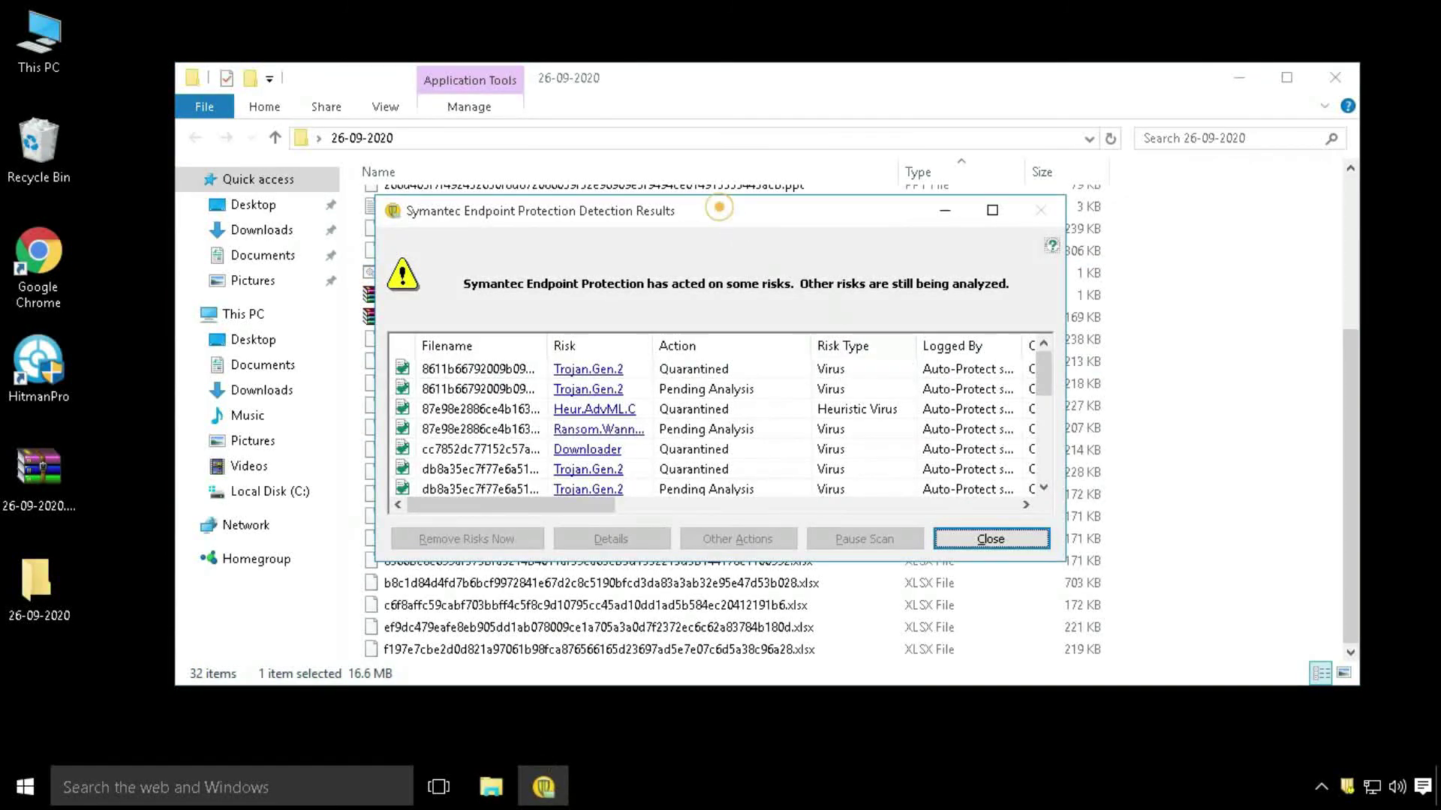
left_click(830, 433)
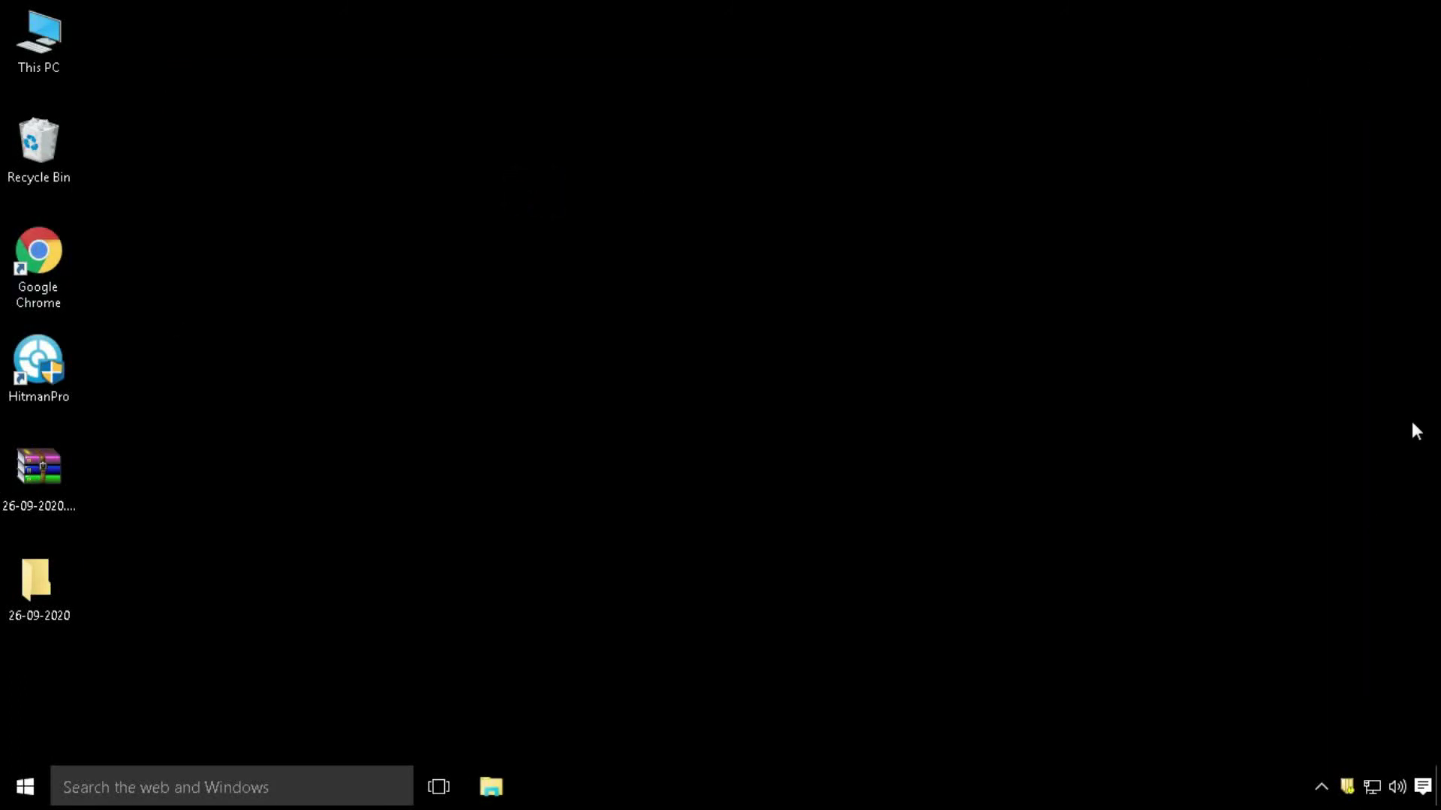
Switch to Google Chrome, open the bookmarked VirusTotal site and start choosing a file to upload
double_click(51, 260)
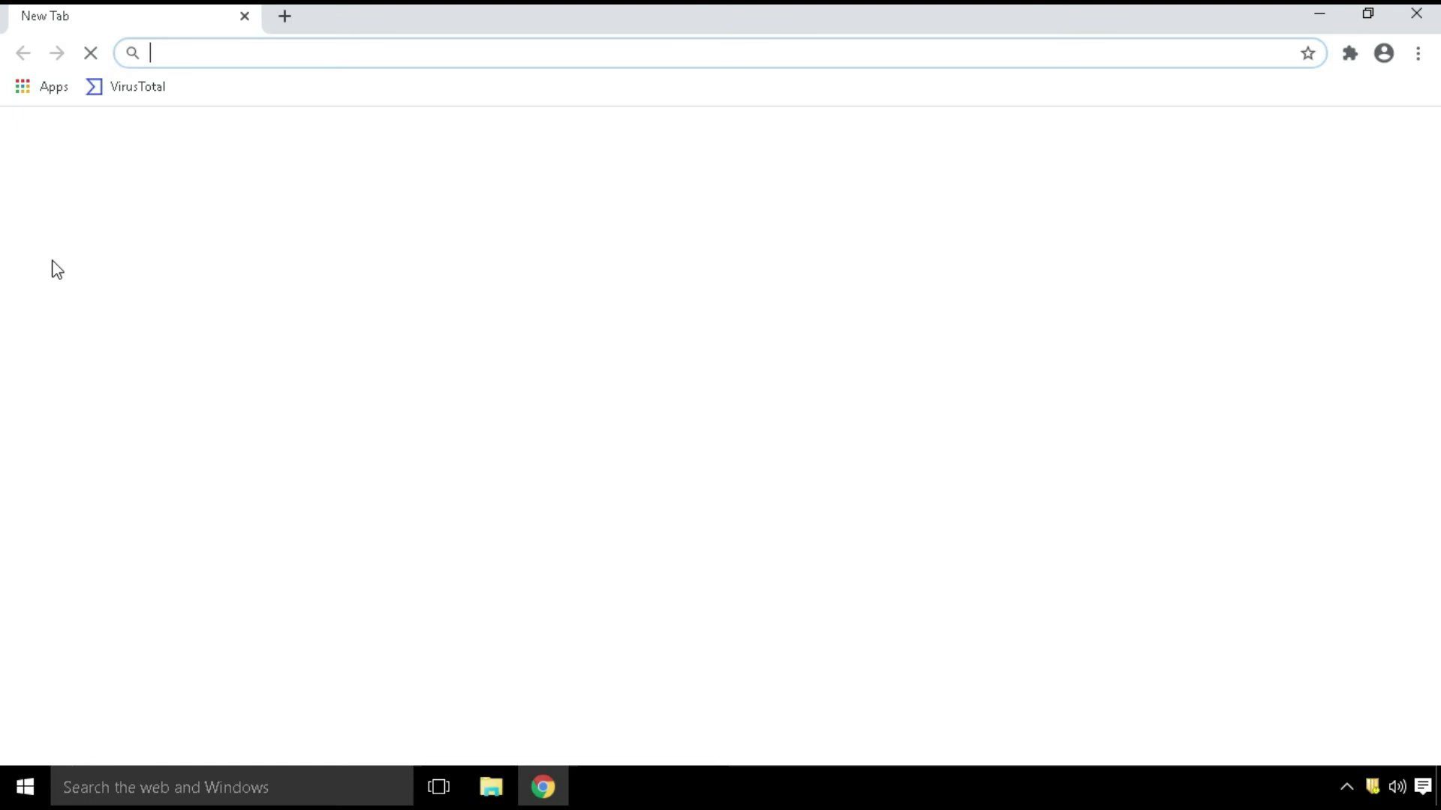
left_click(114, 89)
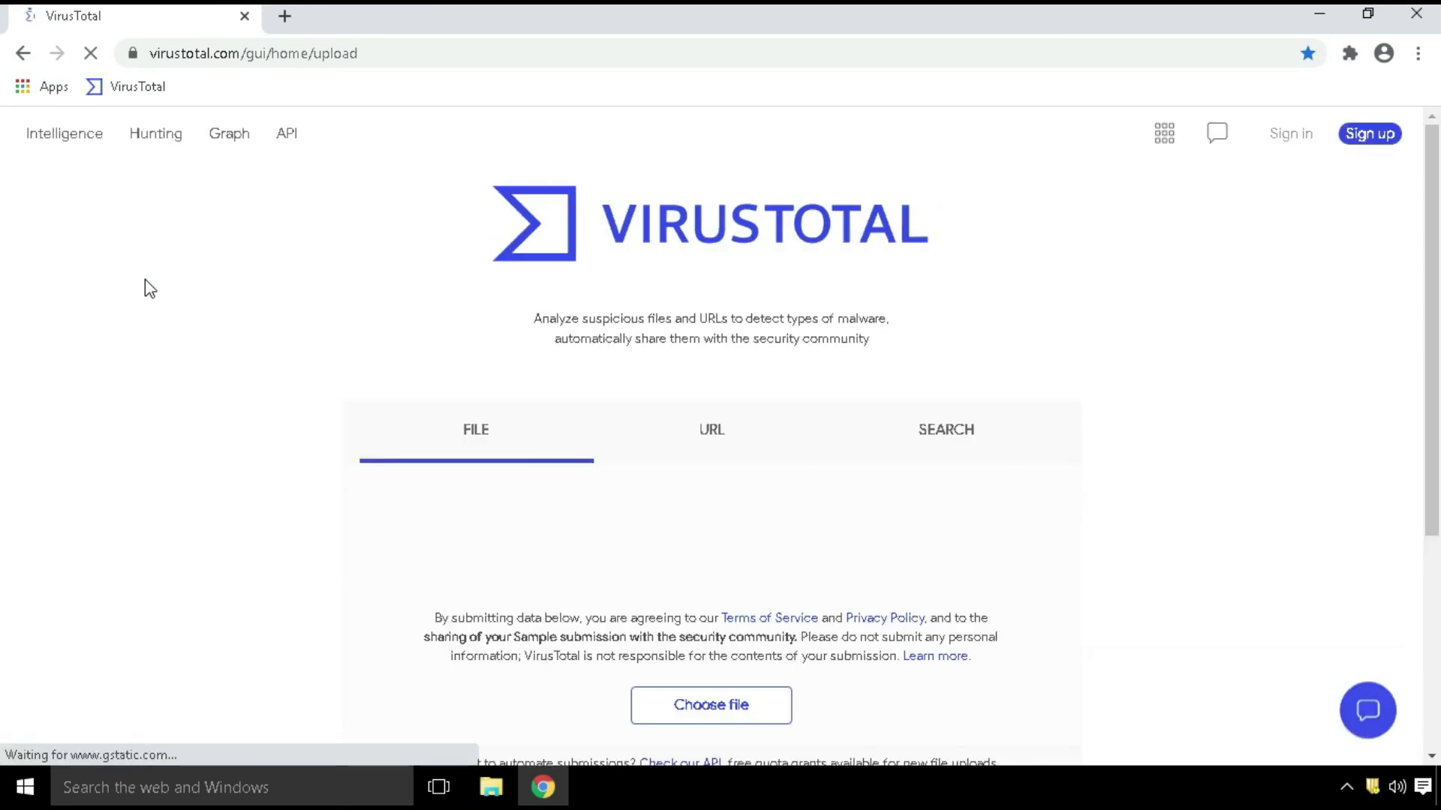
left_click(717, 709)
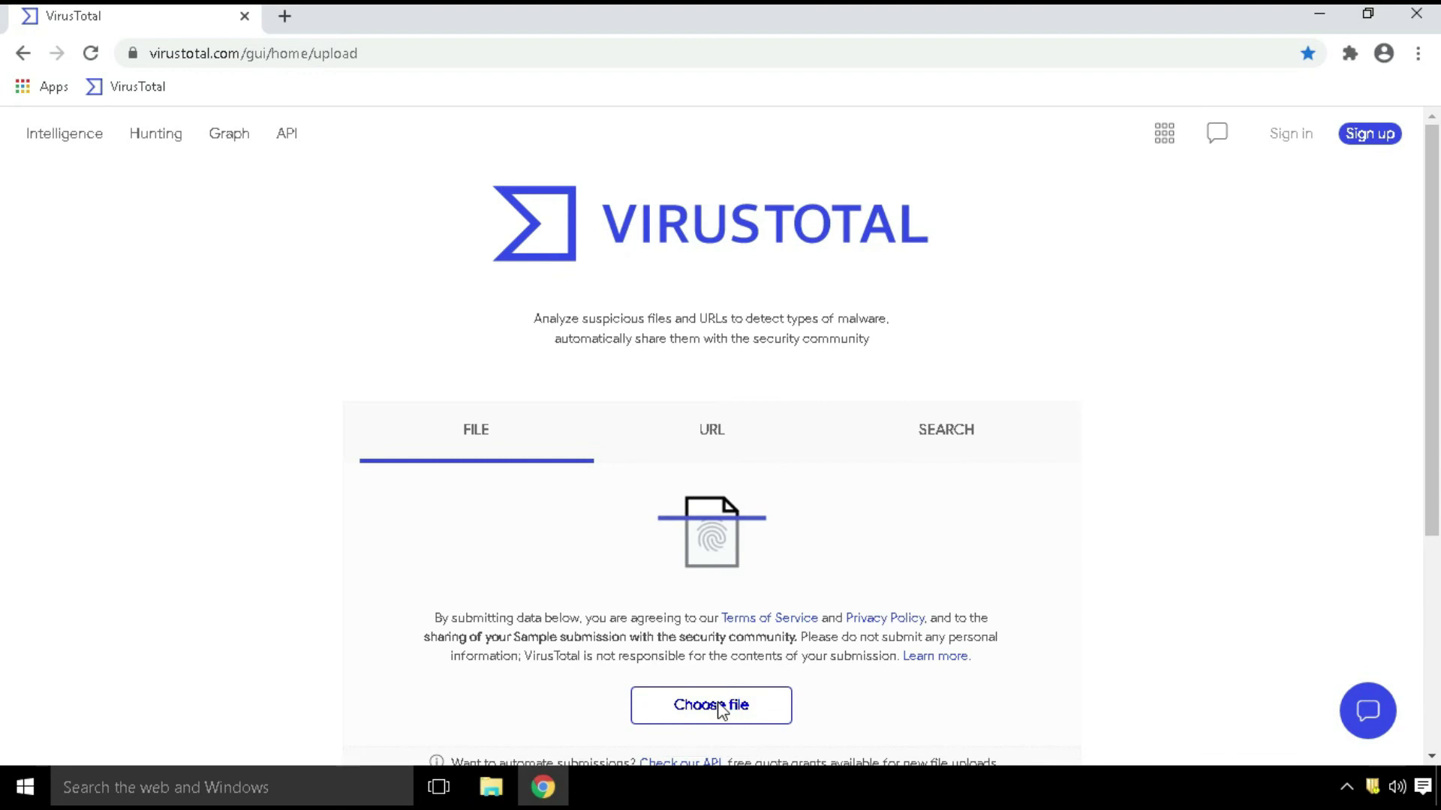
left_click(713, 711)
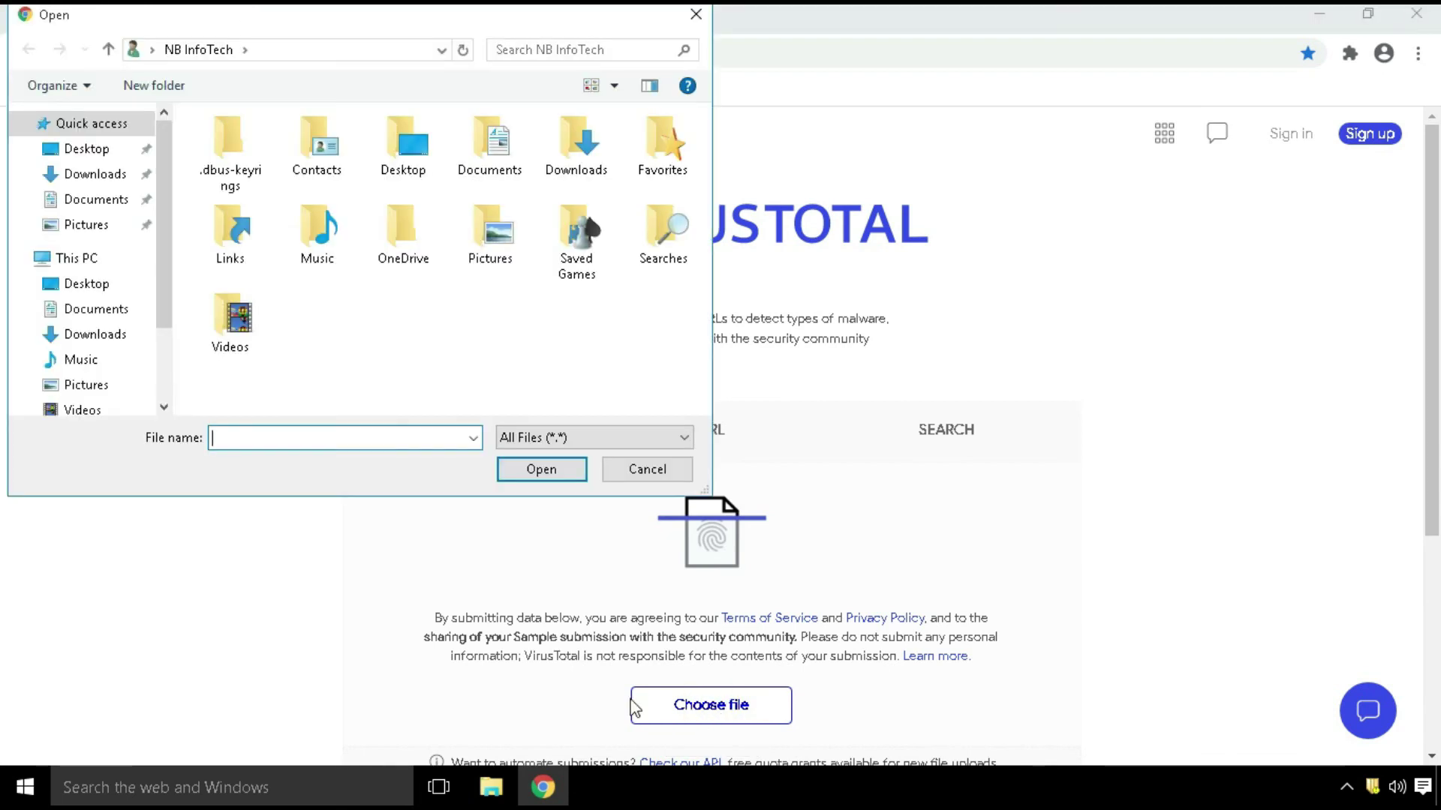
Sort the desktop folder 26-09-2020 by type and upload the APK sample starting with 7aac900ed3af to VirusTotal
left_click(86, 149)
double_click(220, 149)
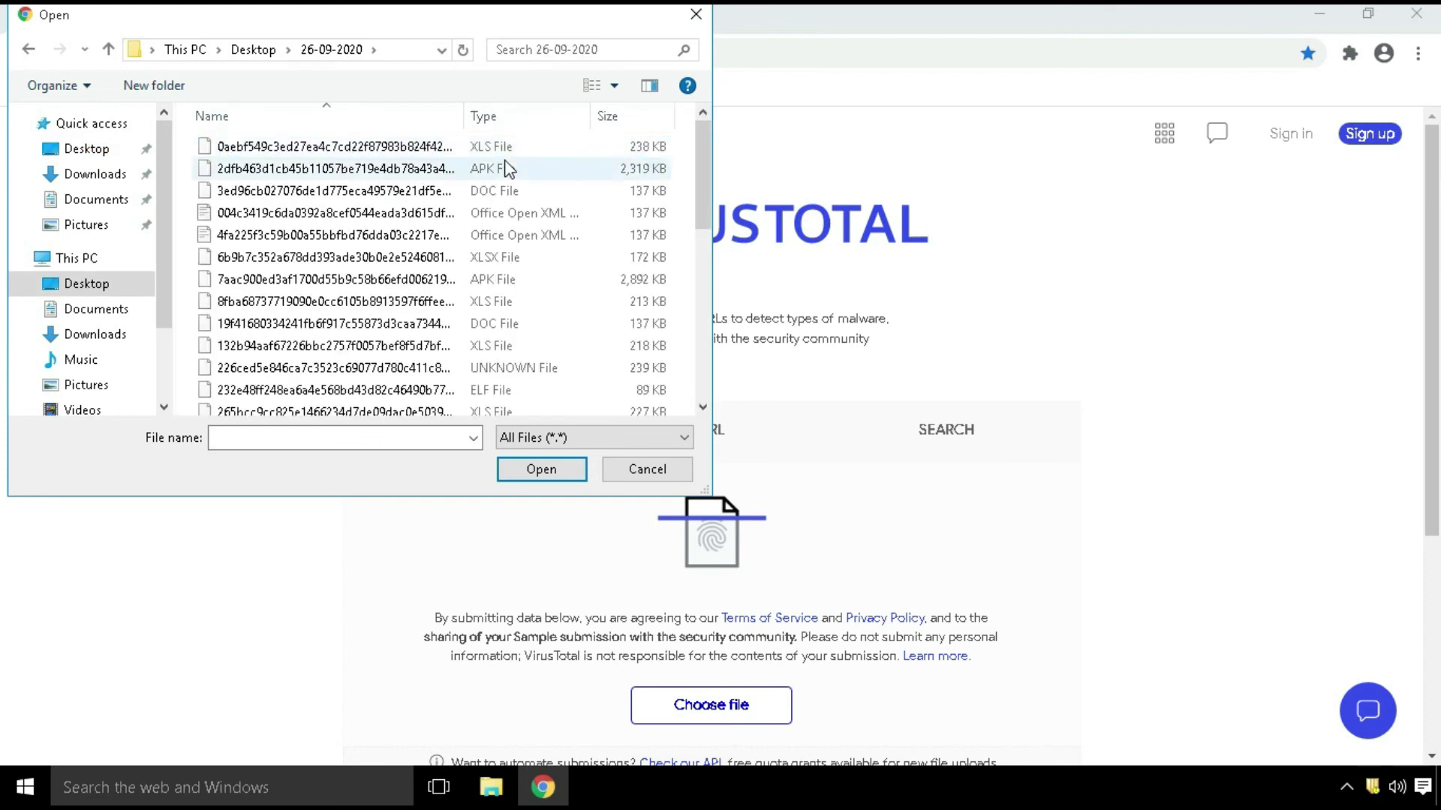
left_click(499, 120)
left_click(494, 119)
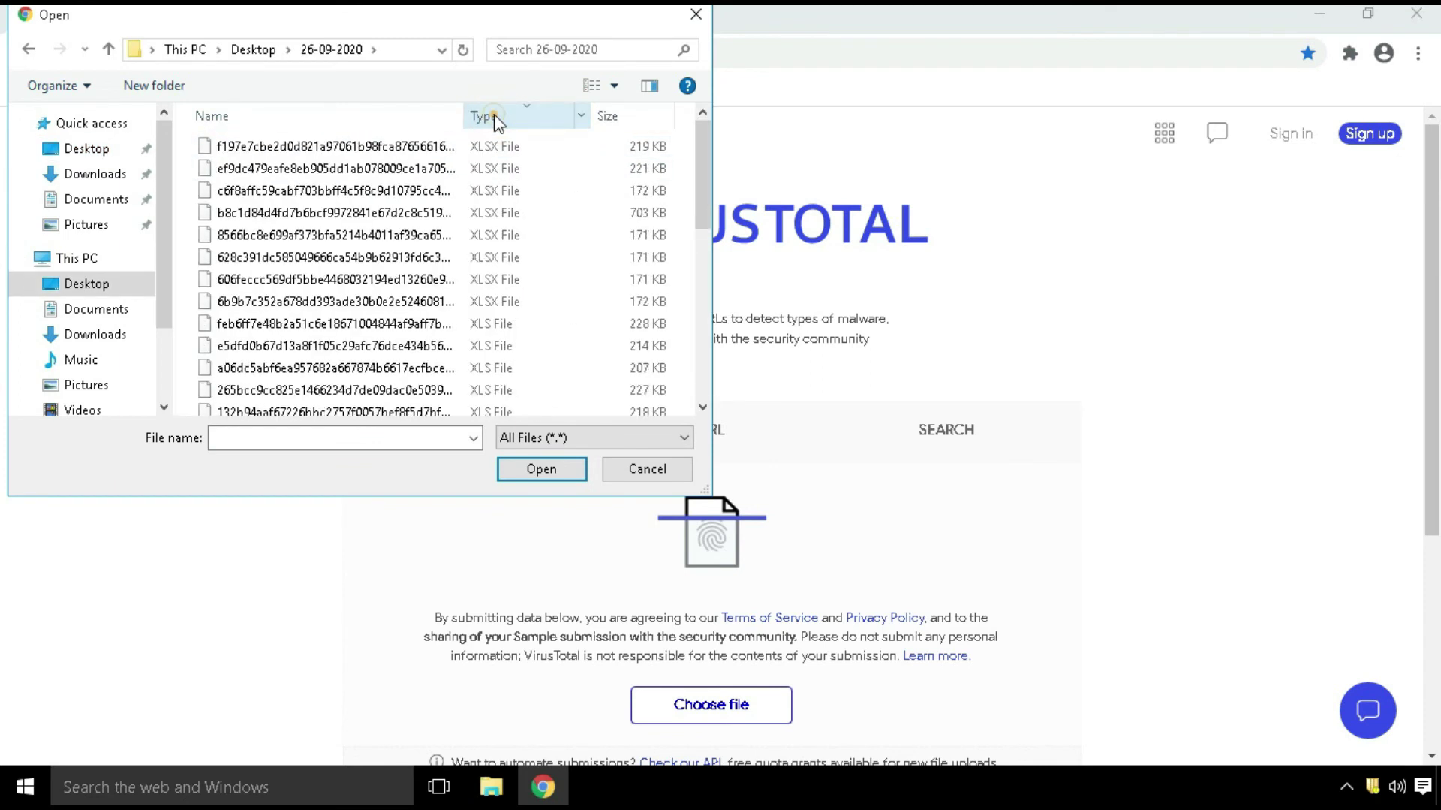
left_click(492, 120)
left_click(410, 174)
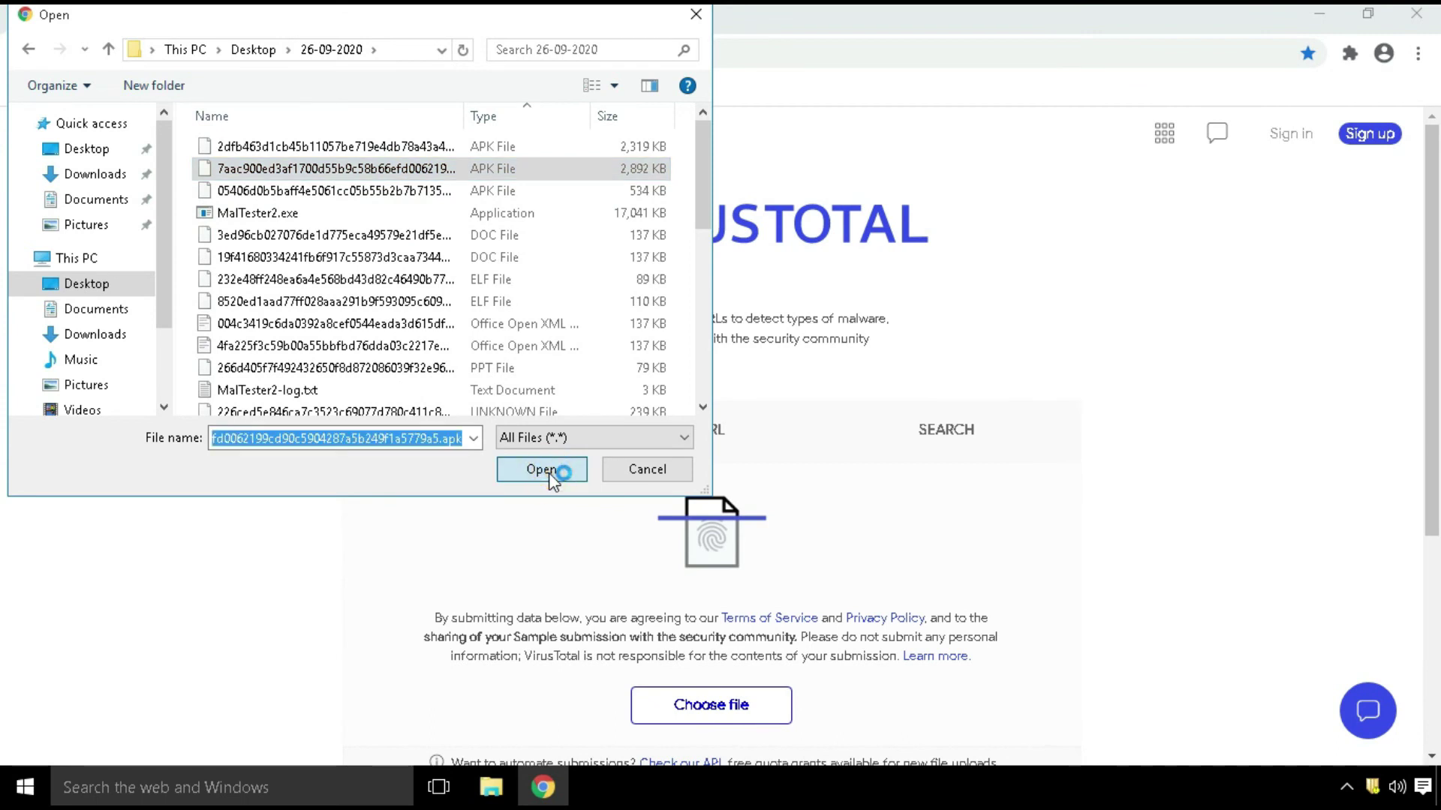
left_click(548, 473)
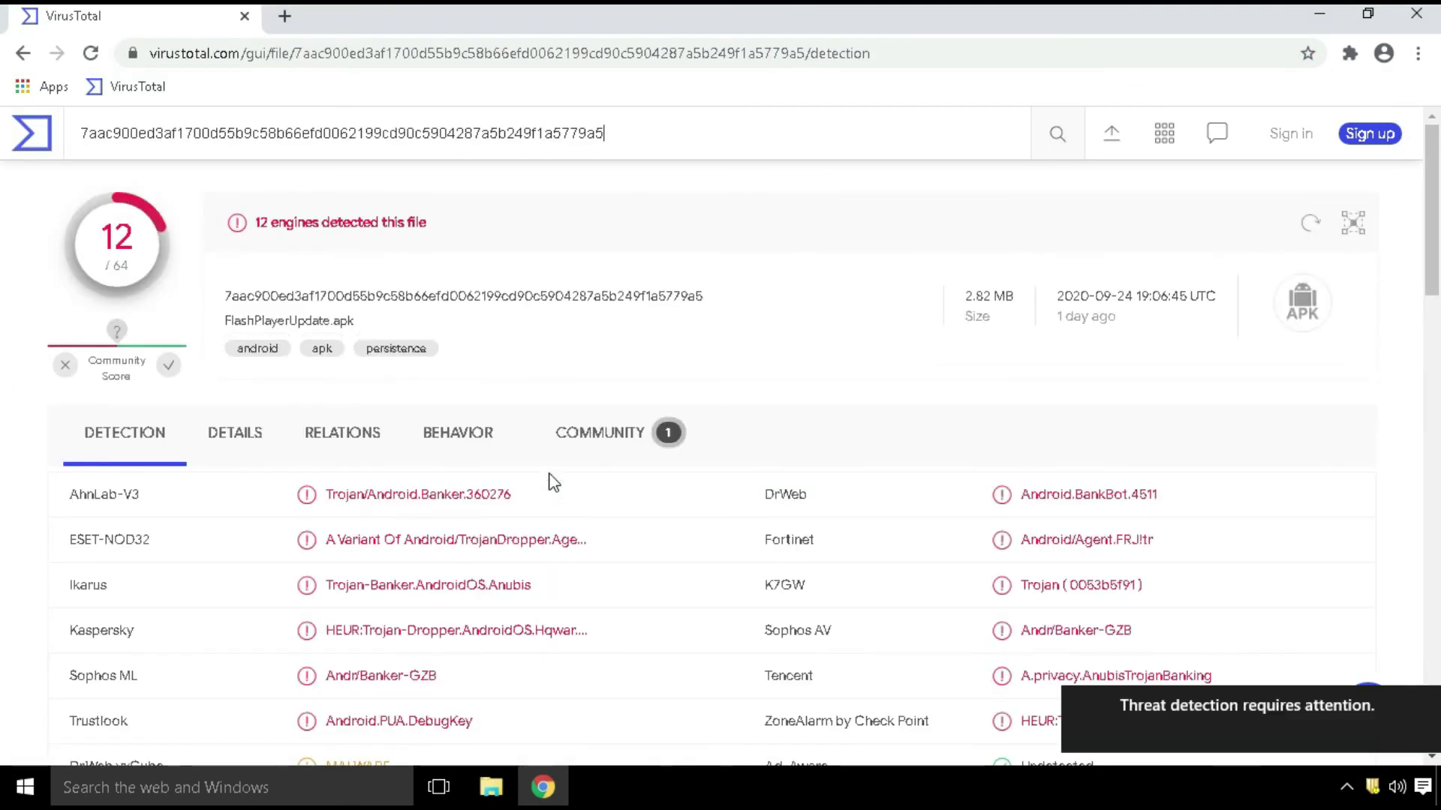
Review the actions and dates in the new Symantec detection results, close them and check the APK's VirusTotal report
left_click(595, 787)
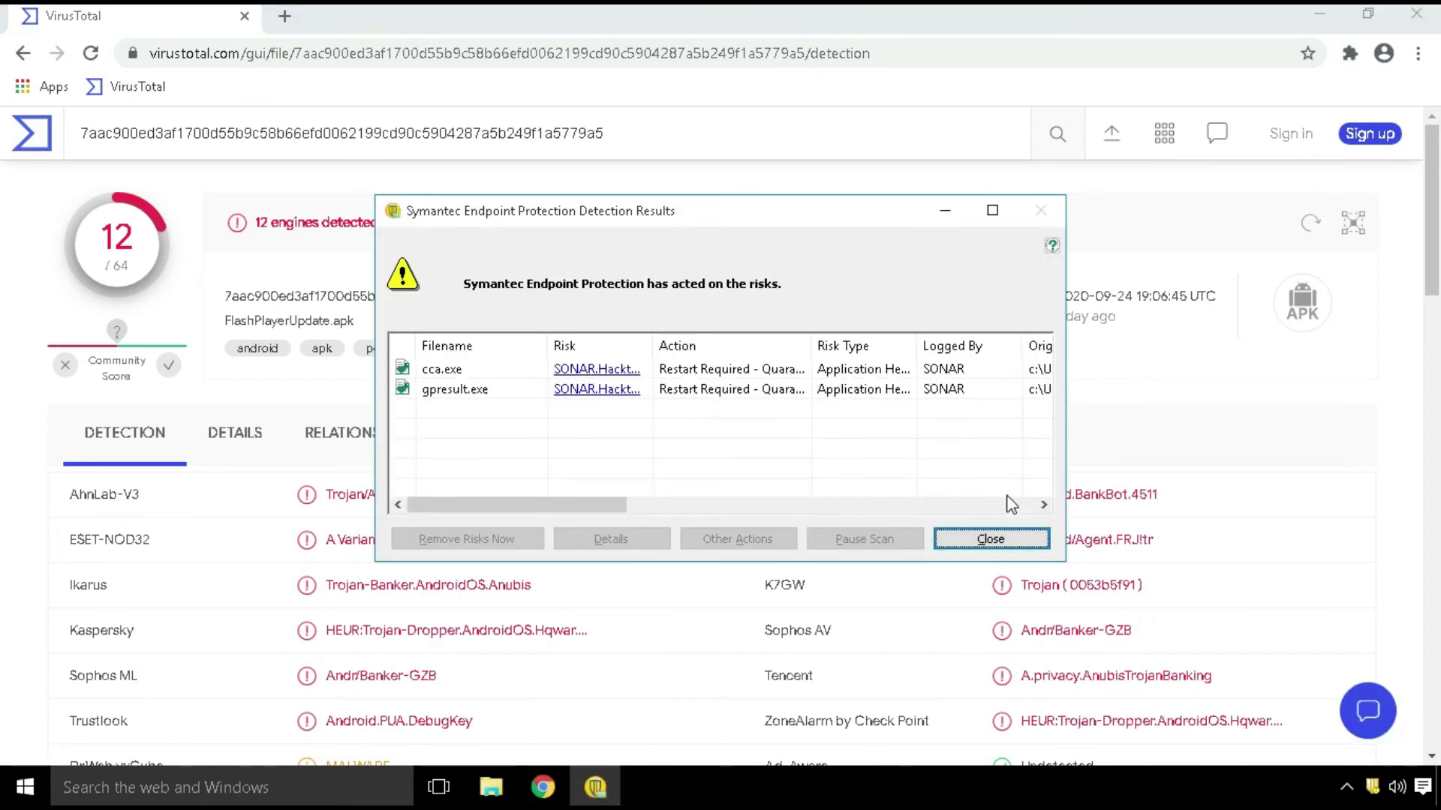
left_click_drag(600, 505, 1019, 554)
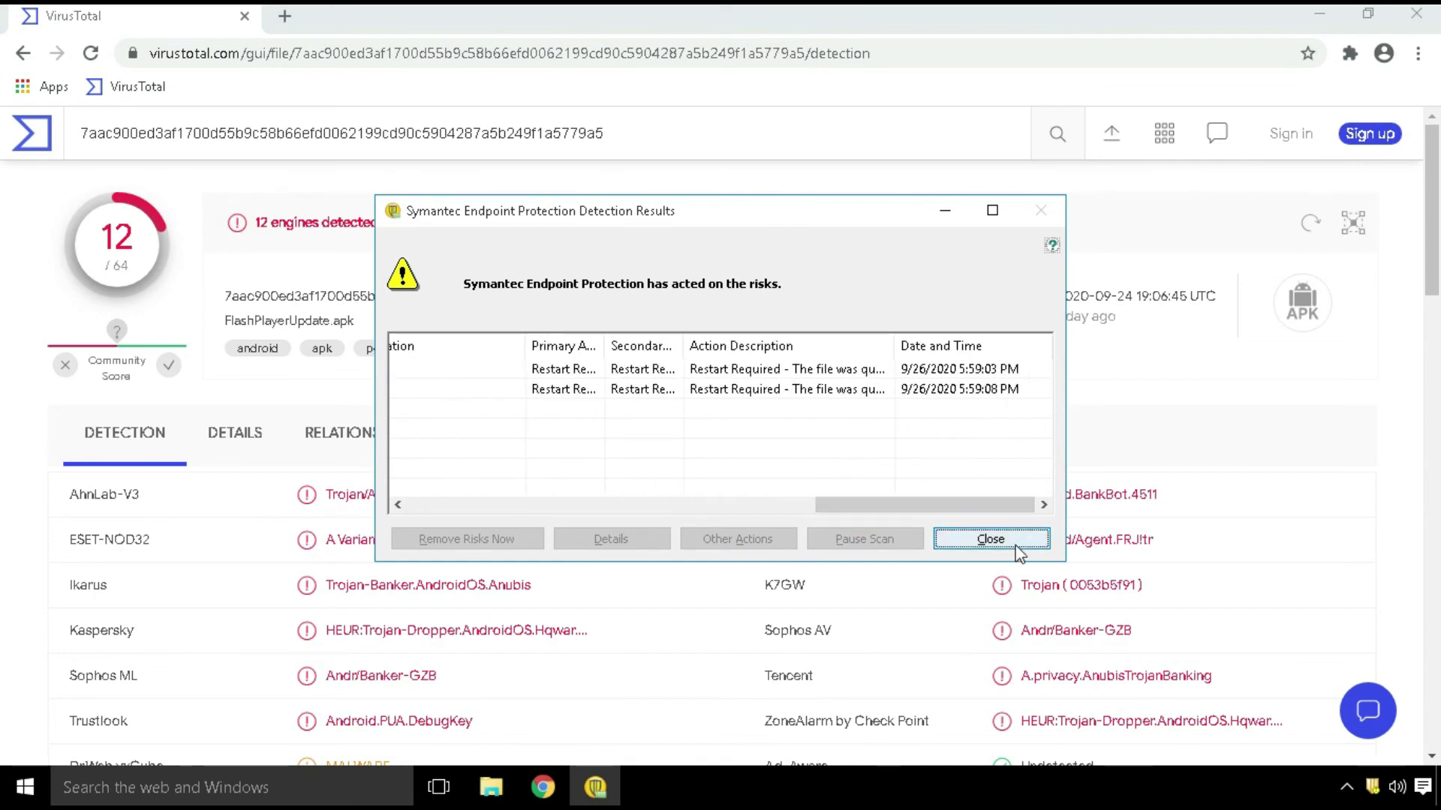
left_click(991, 539)
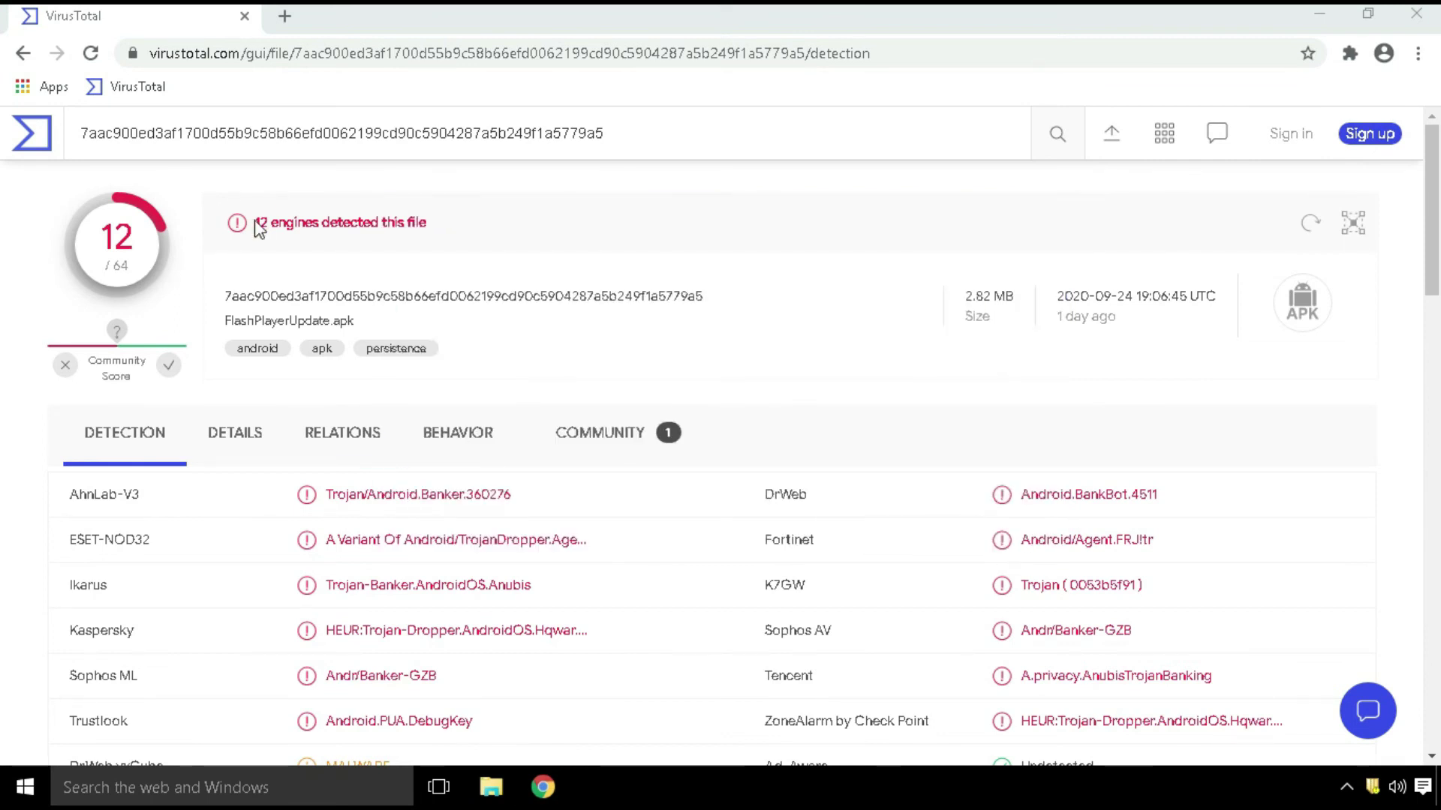
mouse_move(1433, 241)
left_mouse_down()
mouse_move(1433, 306)
mouse_move(1414, 223)
left_mouse_up()
Upload the DOC sample starting with 3ed96cb02707 from the 26-09-2020 folder to VirusTotal
left_click(1106, 134)
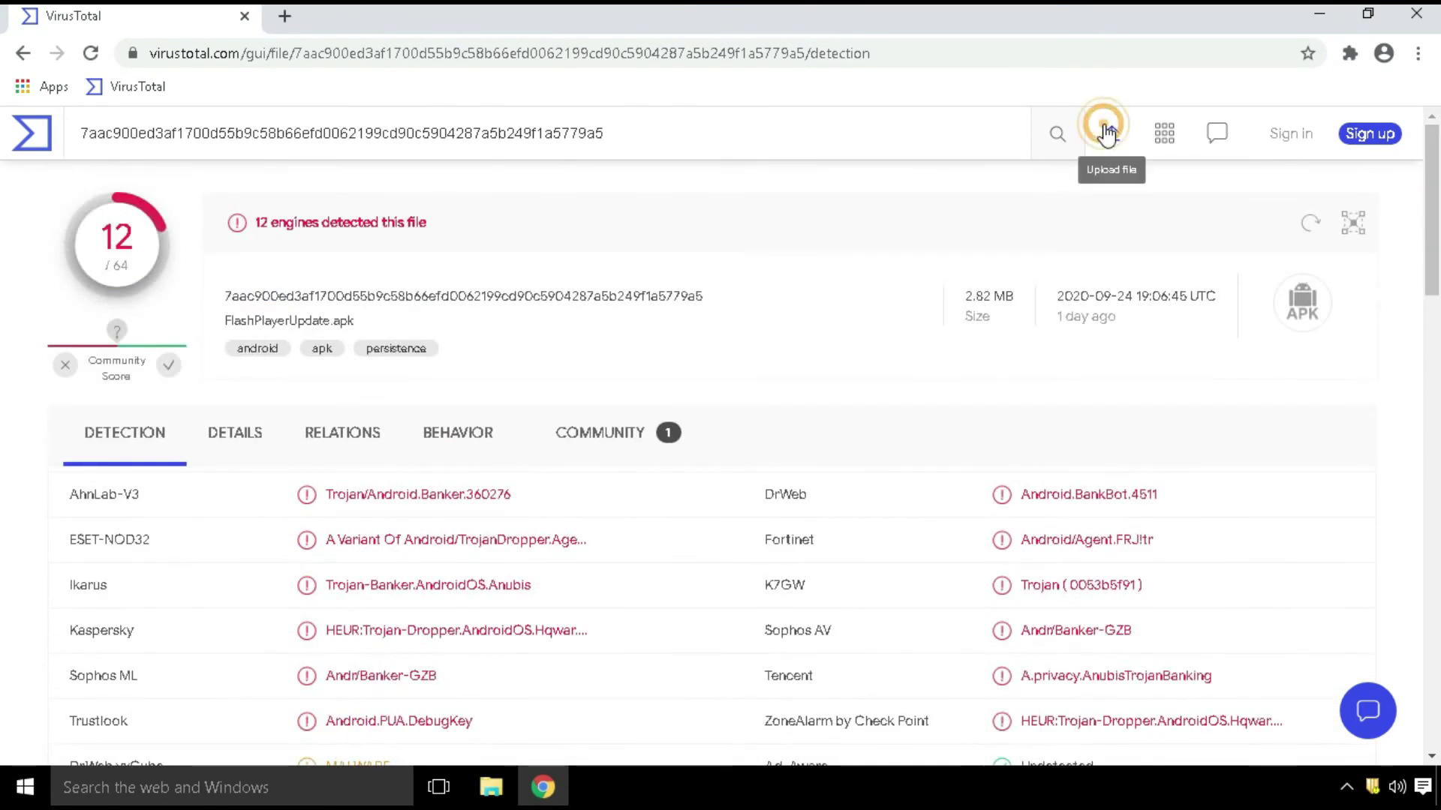
left_click(381, 238)
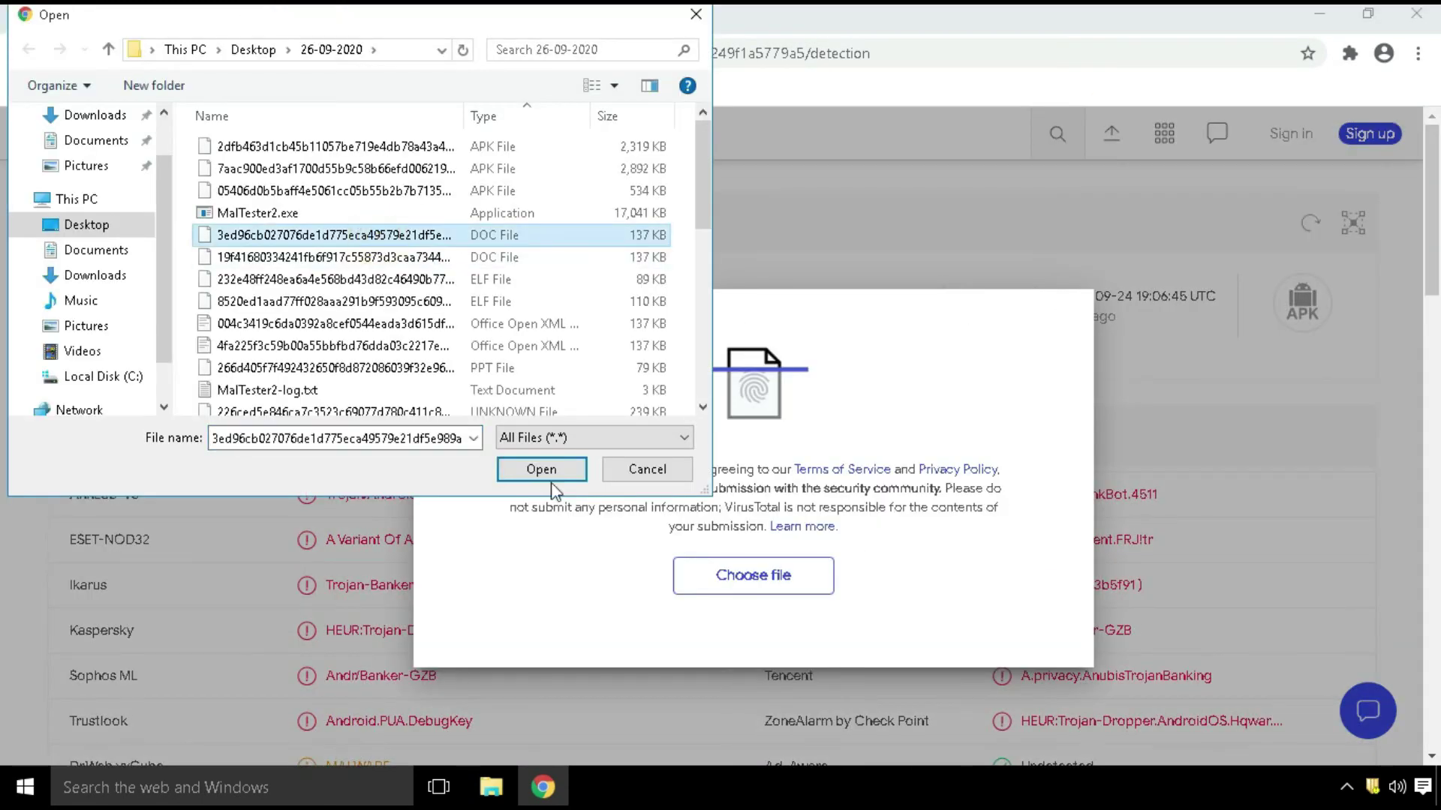
left_click(552, 479)
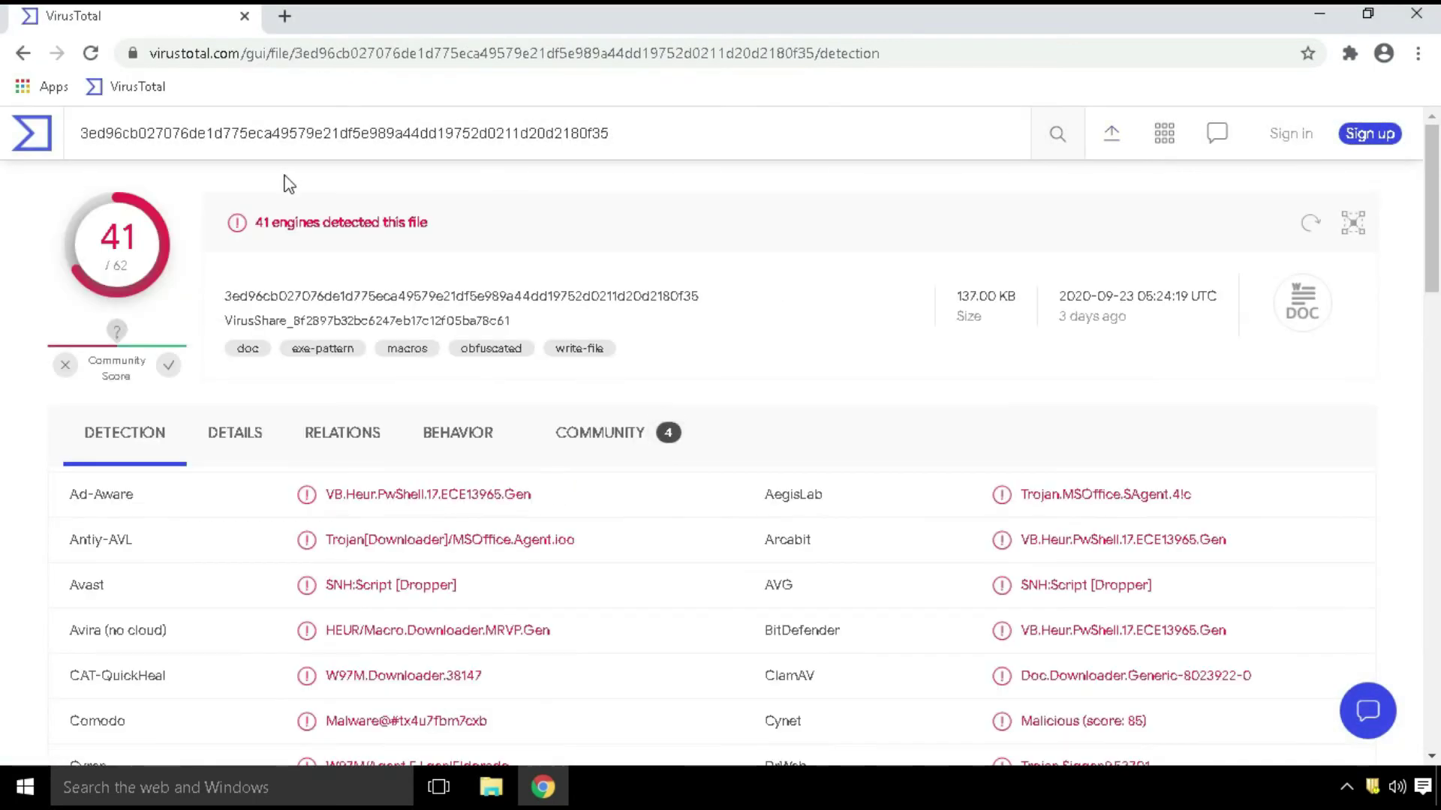
Examine the DOC sample's VirusTotal report, checking the number of detecting engines and the list of engine verdicts
left_click_drag(286, 180, 469, 218)
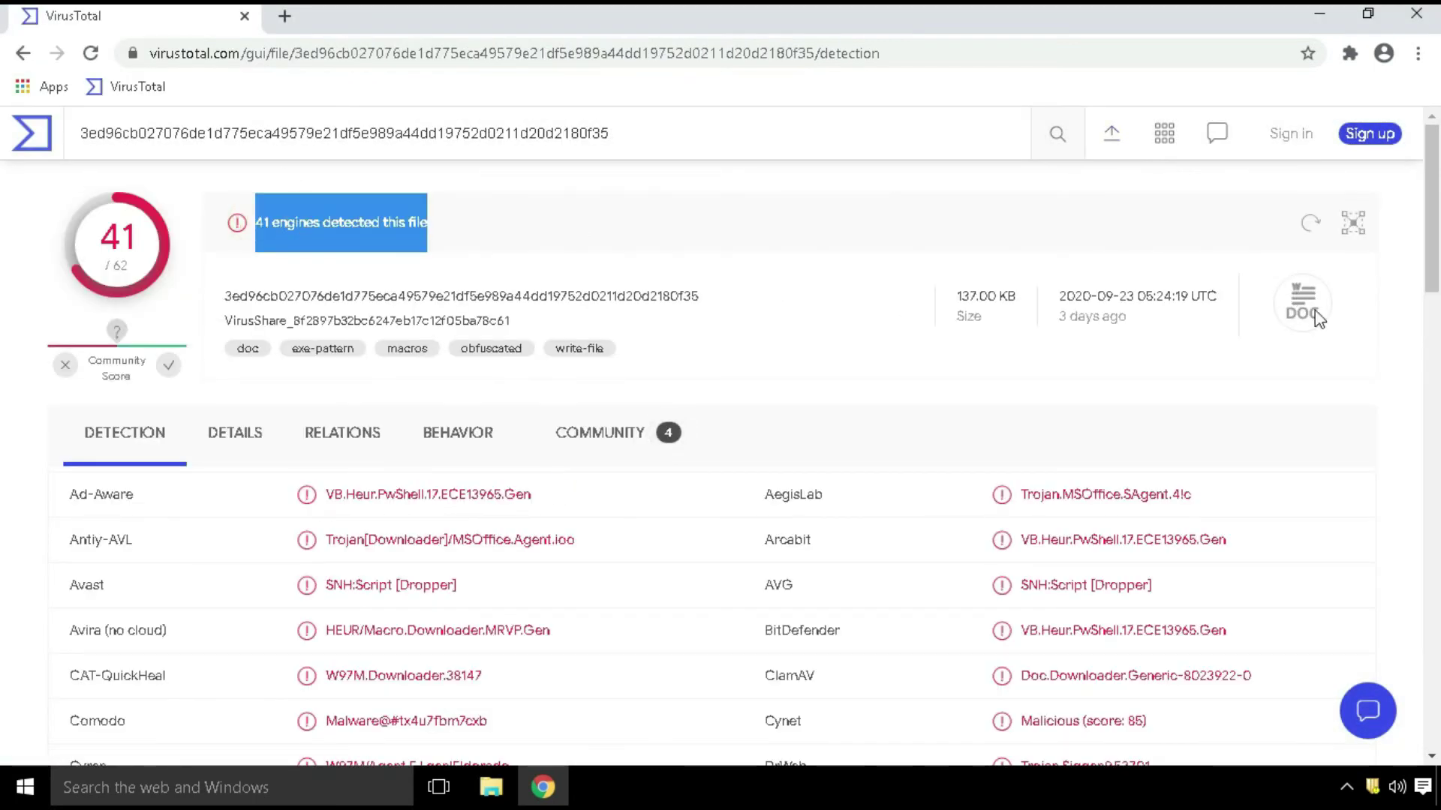
scroll(712, 204, "down", 4)
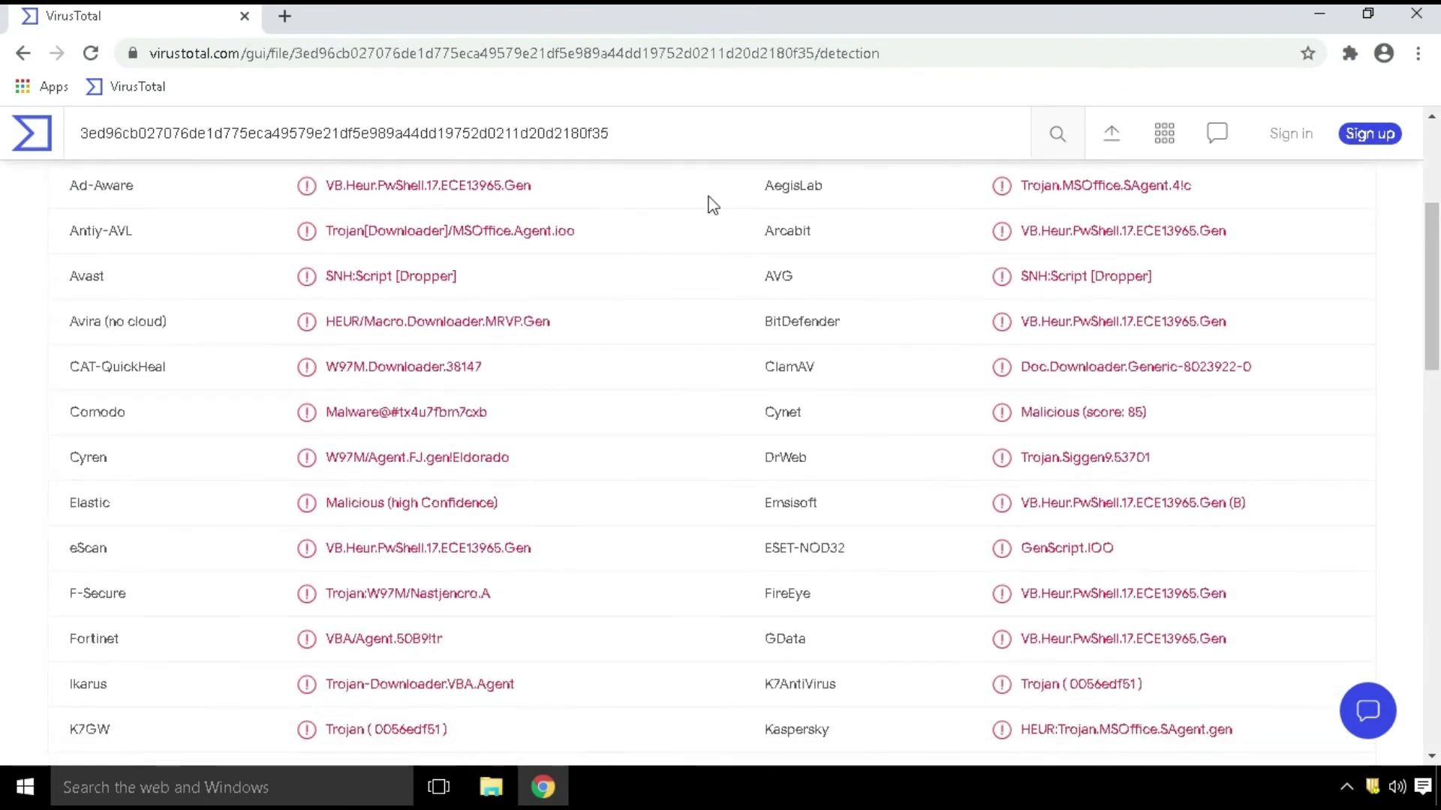
left_click_drag(258, 196, 492, 415)
left_click(1356, 380)
left_click_drag(1435, 319, 1432, 218)
Upload the ELF sample starting with 232e48ff248e to VirusTotal and check how many engines detect it
left_click(1113, 147)
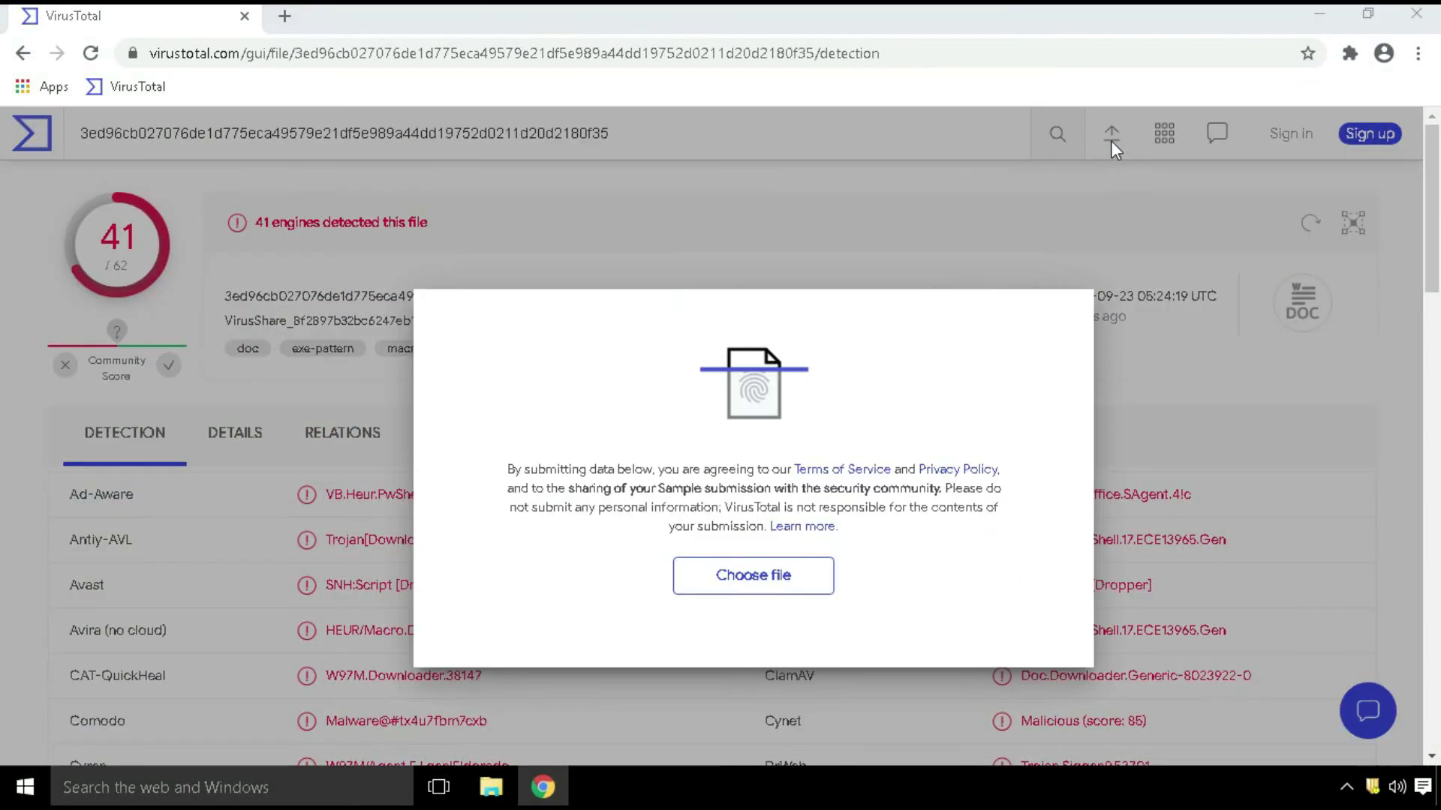
left_click(753, 575)
left_click(383, 280)
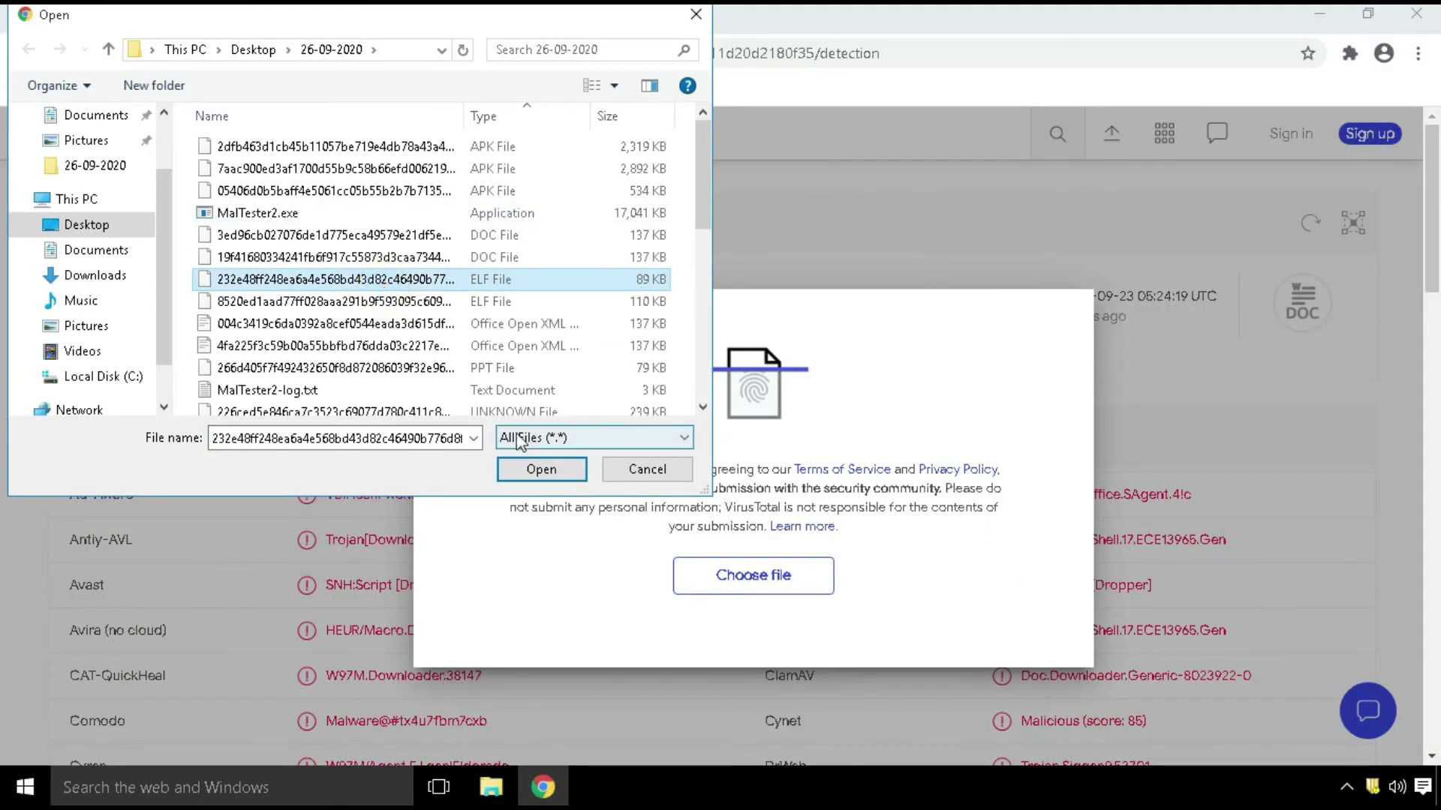
left_click(538, 469)
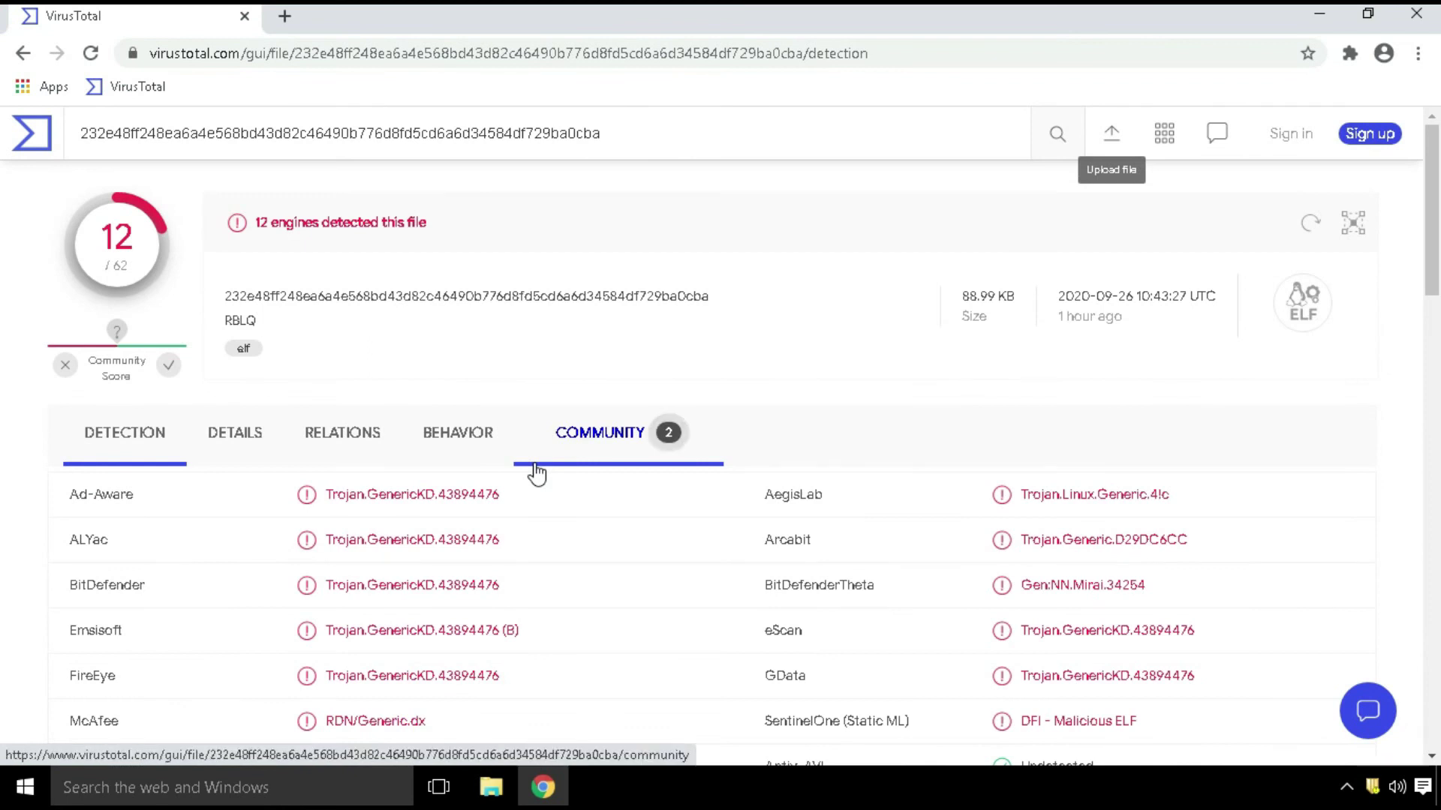
left_click_drag(239, 222, 475, 241)
left_click(1325, 314)
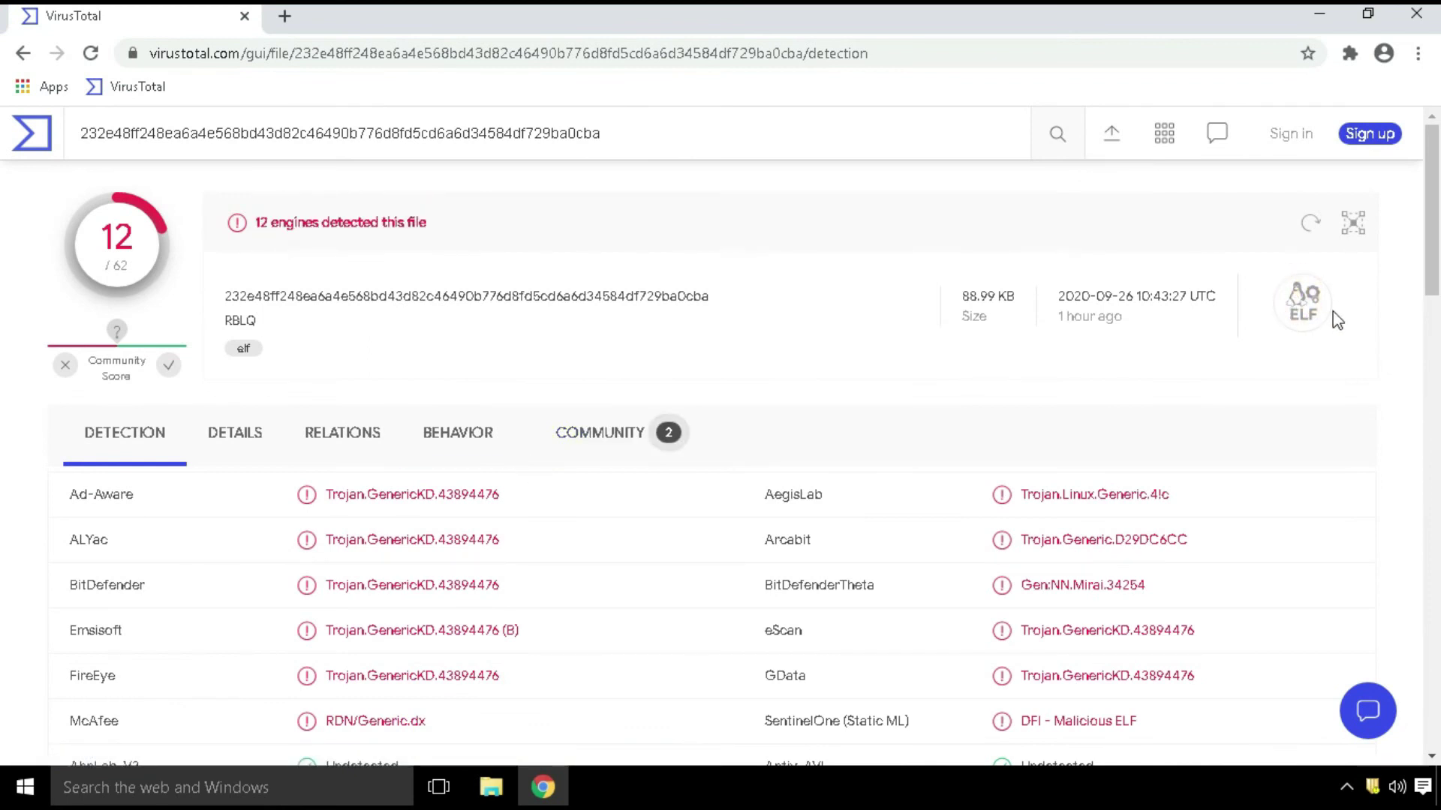
Examine the ELF sample's VirusTotal report, checking the list of engine verdicts
left_click_drag(1432, 210, 1431, 275)
double_click(375, 239)
left_click_drag(326, 239, 503, 420)
left_click(1341, 375)
left_click_drag(1431, 293, 1438, 93)
Upload the DOCX sample starting with 004c3419c6da to VirusTotal and review its engine verdicts
left_click(1111, 144)
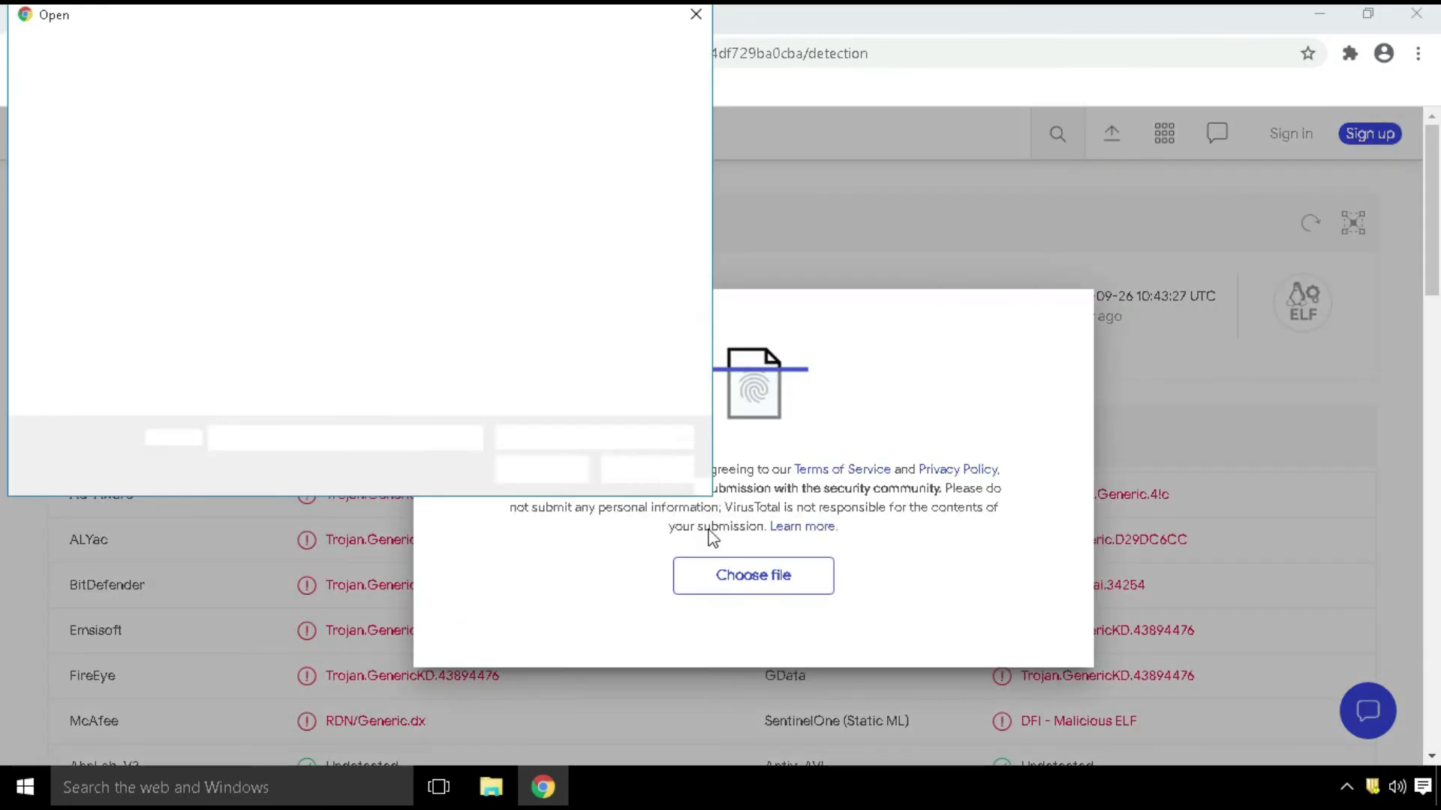
left_click(518, 325)
left_click_drag(462, 120, 610, 119)
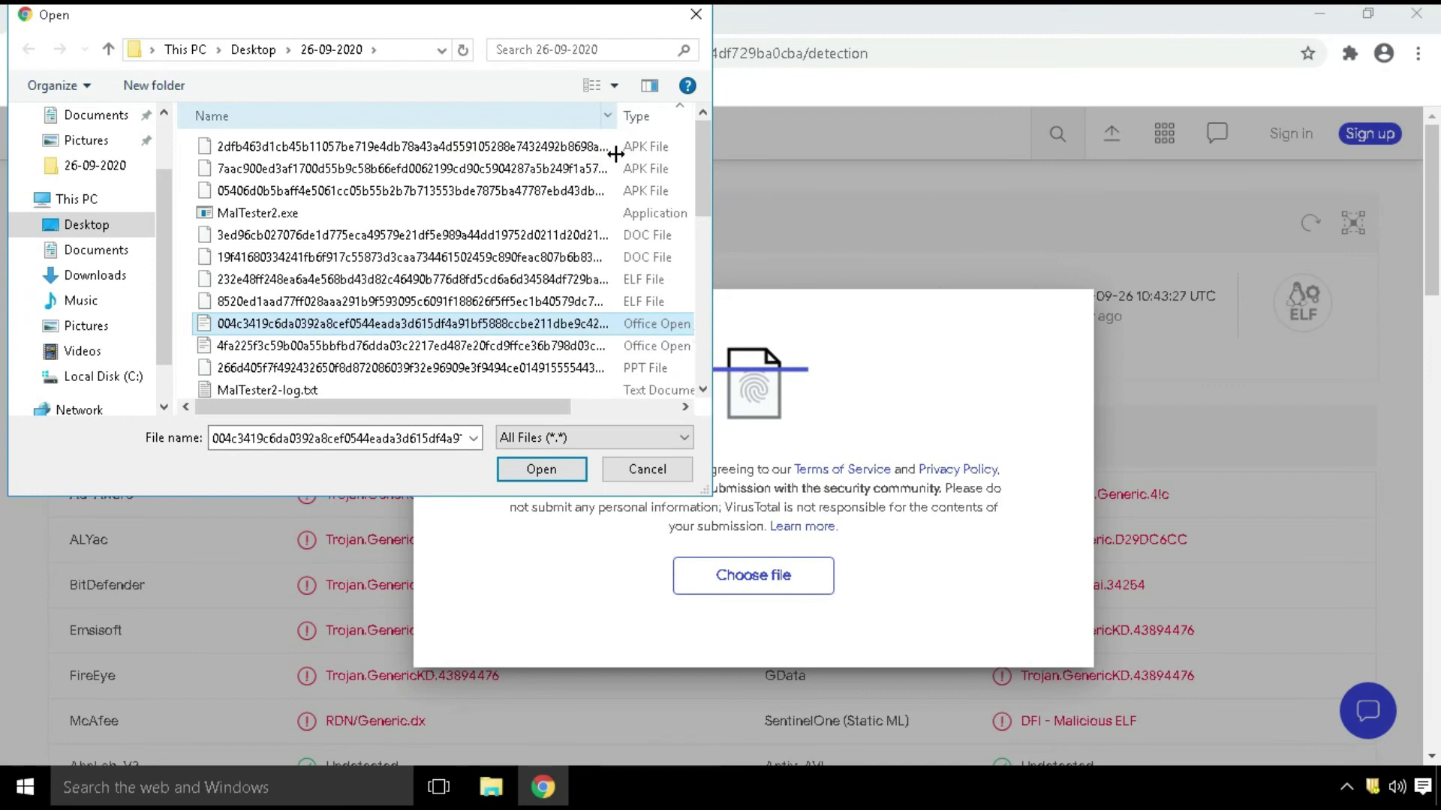
left_click(542, 471)
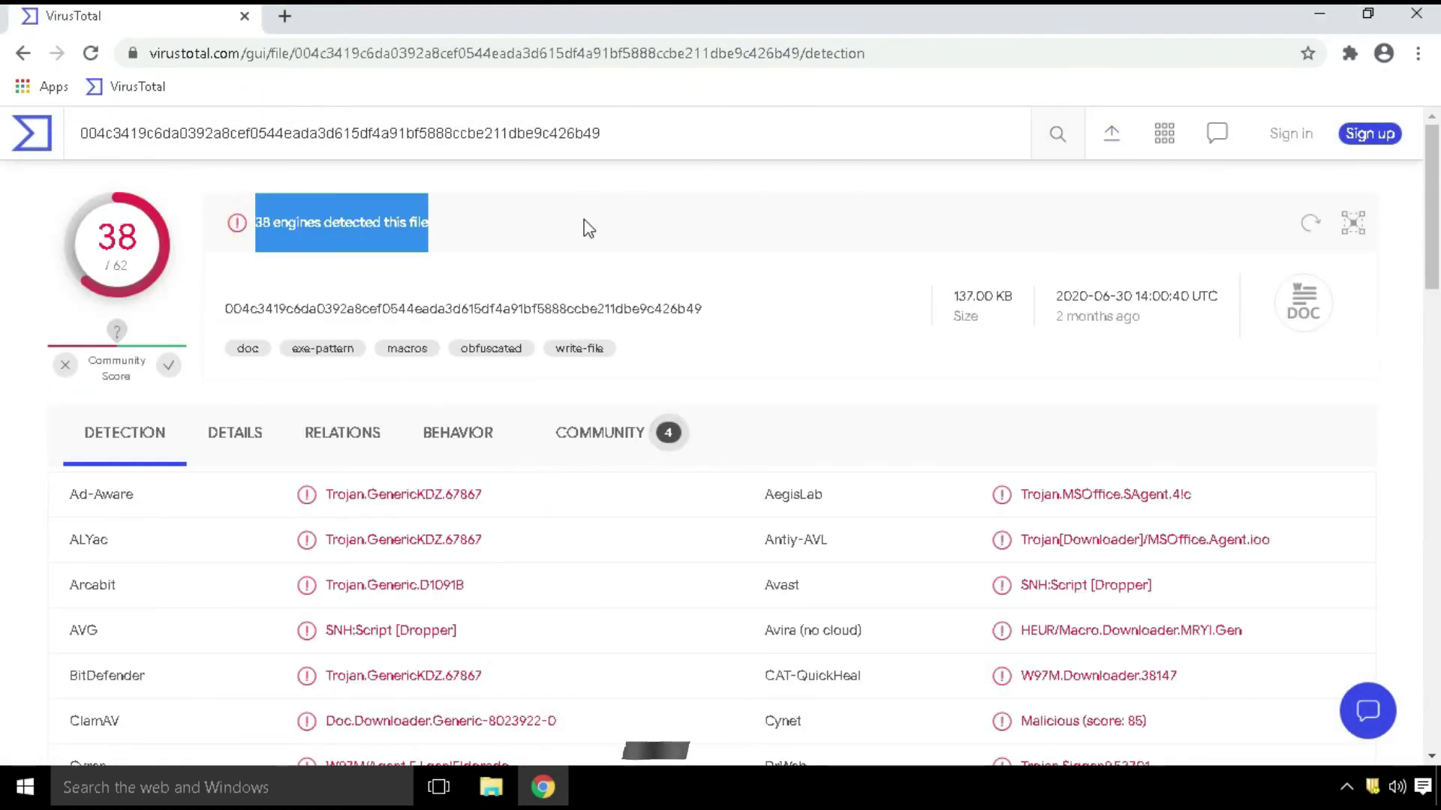
scroll(4, 324, "down", 3)
left_click_drag(1437, 319, 1435, 187)
Upload the XLS sample starting with a06dc5abf6ea to VirusTotal and check how many engines detect it
left_click(1115, 132)
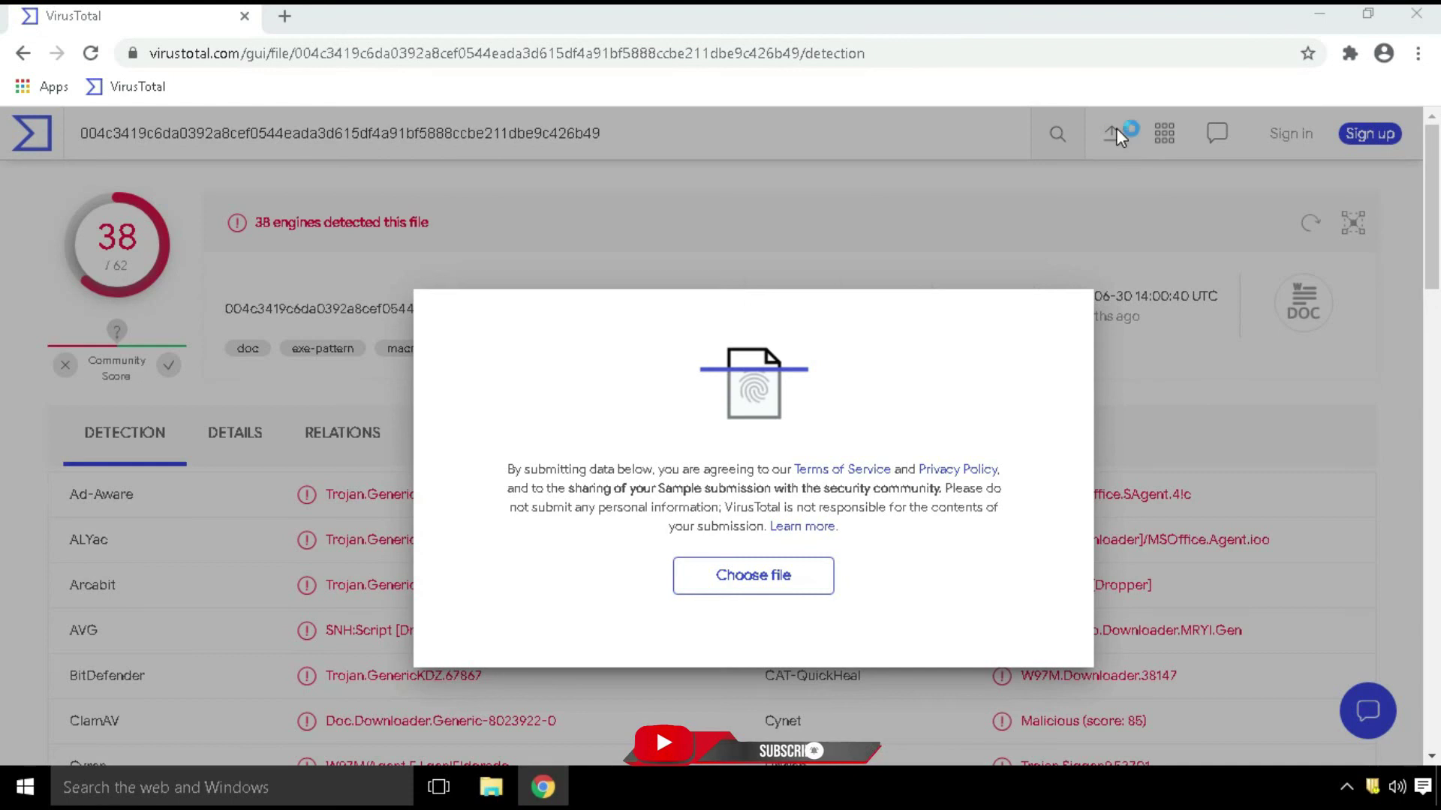
left_click_drag(699, 199, 710, 258)
left_click(355, 276)
left_click_drag(702, 315, 702, 387)
left_click(347, 188)
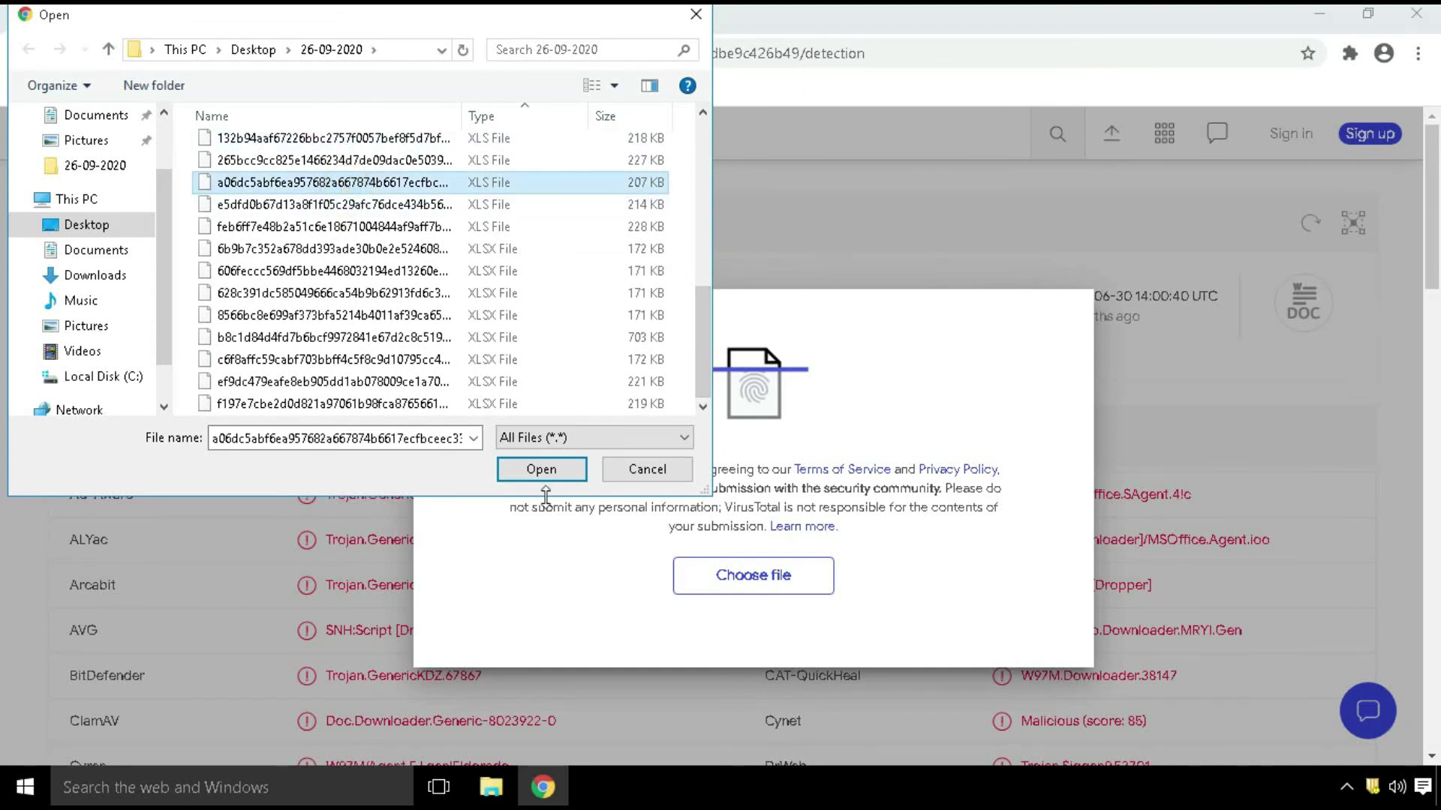
left_click(541, 470)
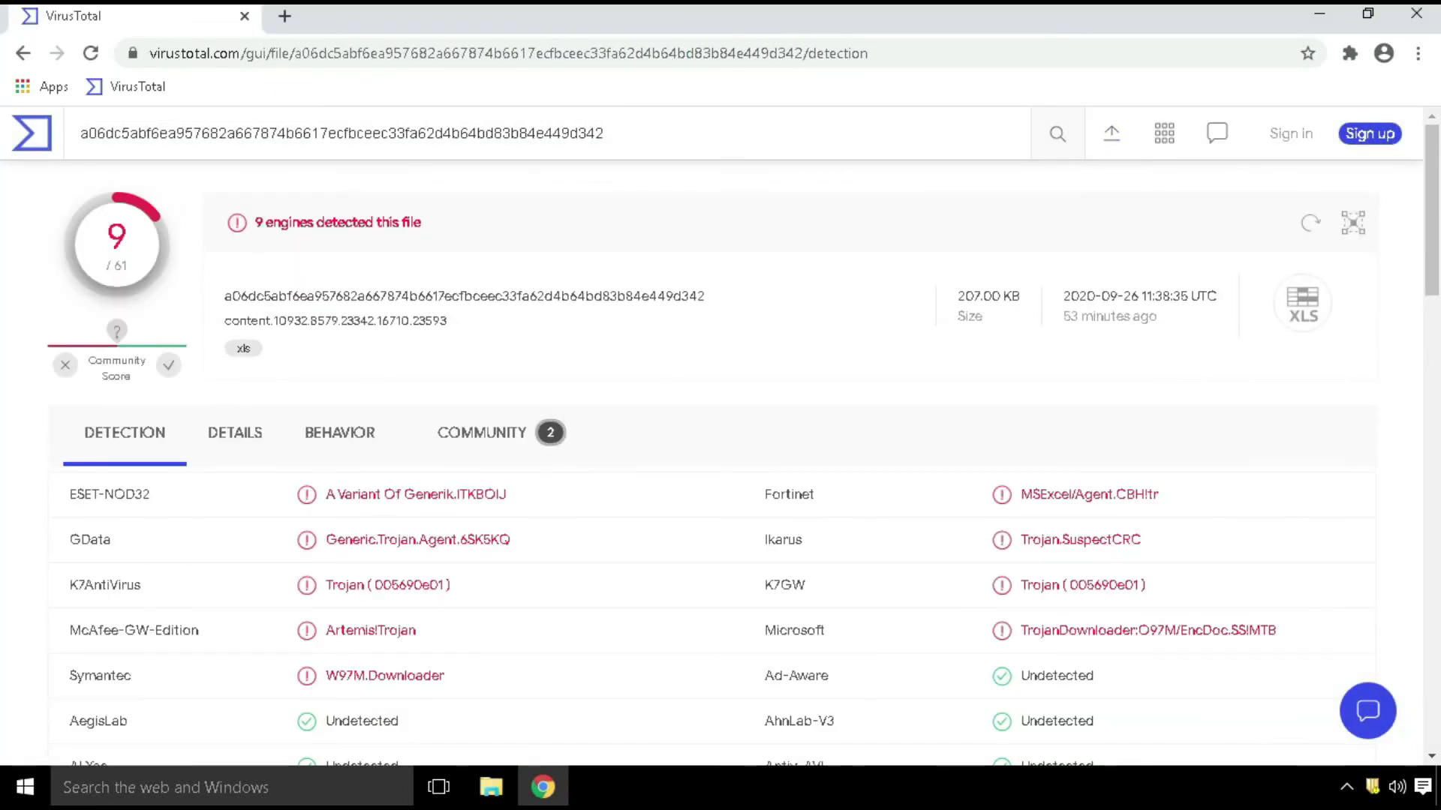
left_click_drag(252, 238, 466, 241)
left_click_drag(1433, 239, 1114, 139)
Upload the PPT sample starting with 266d405f7f49 to VirusTotal and check how many engines detect it
left_click(1111, 135)
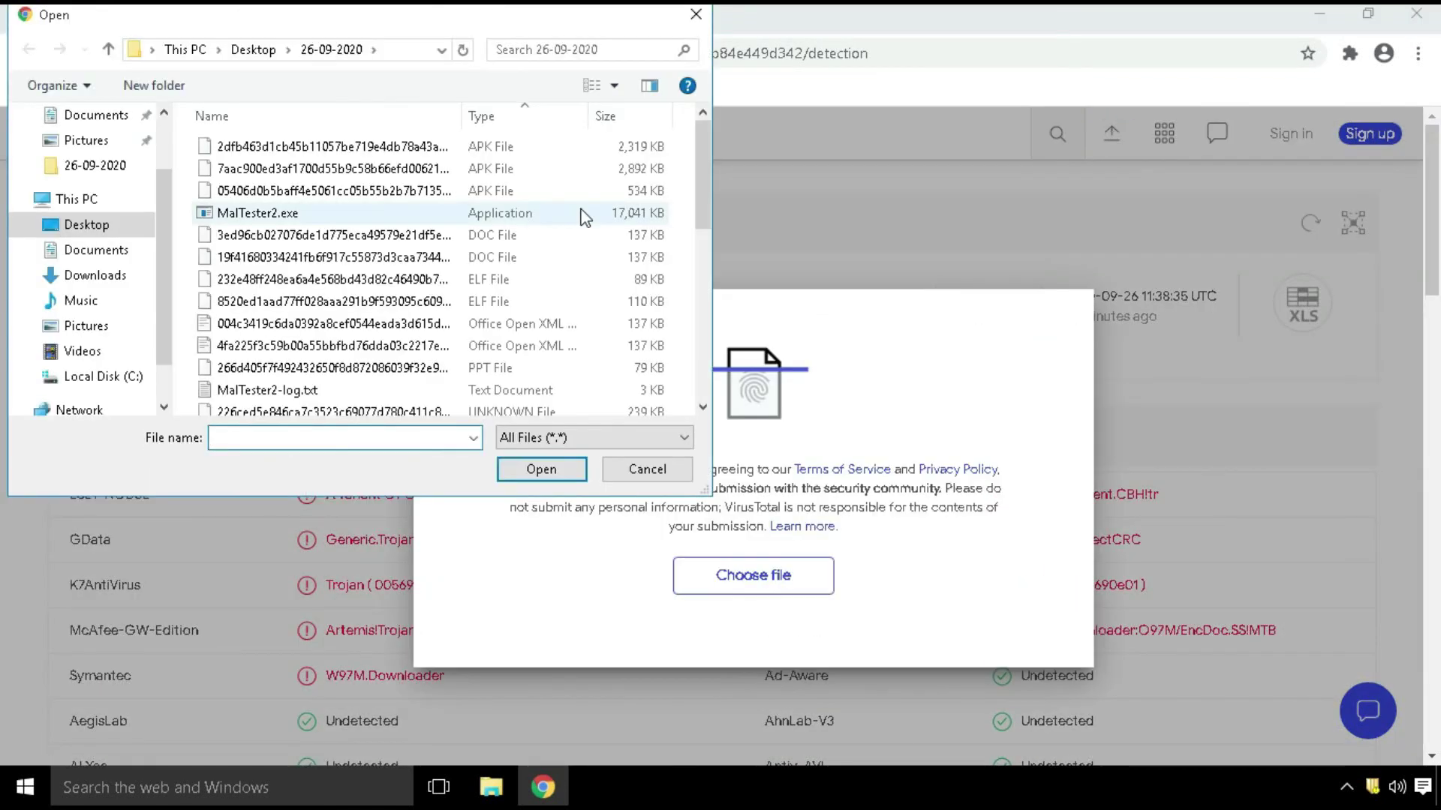
left_click_drag(702, 161, 703, 210)
left_click(338, 241)
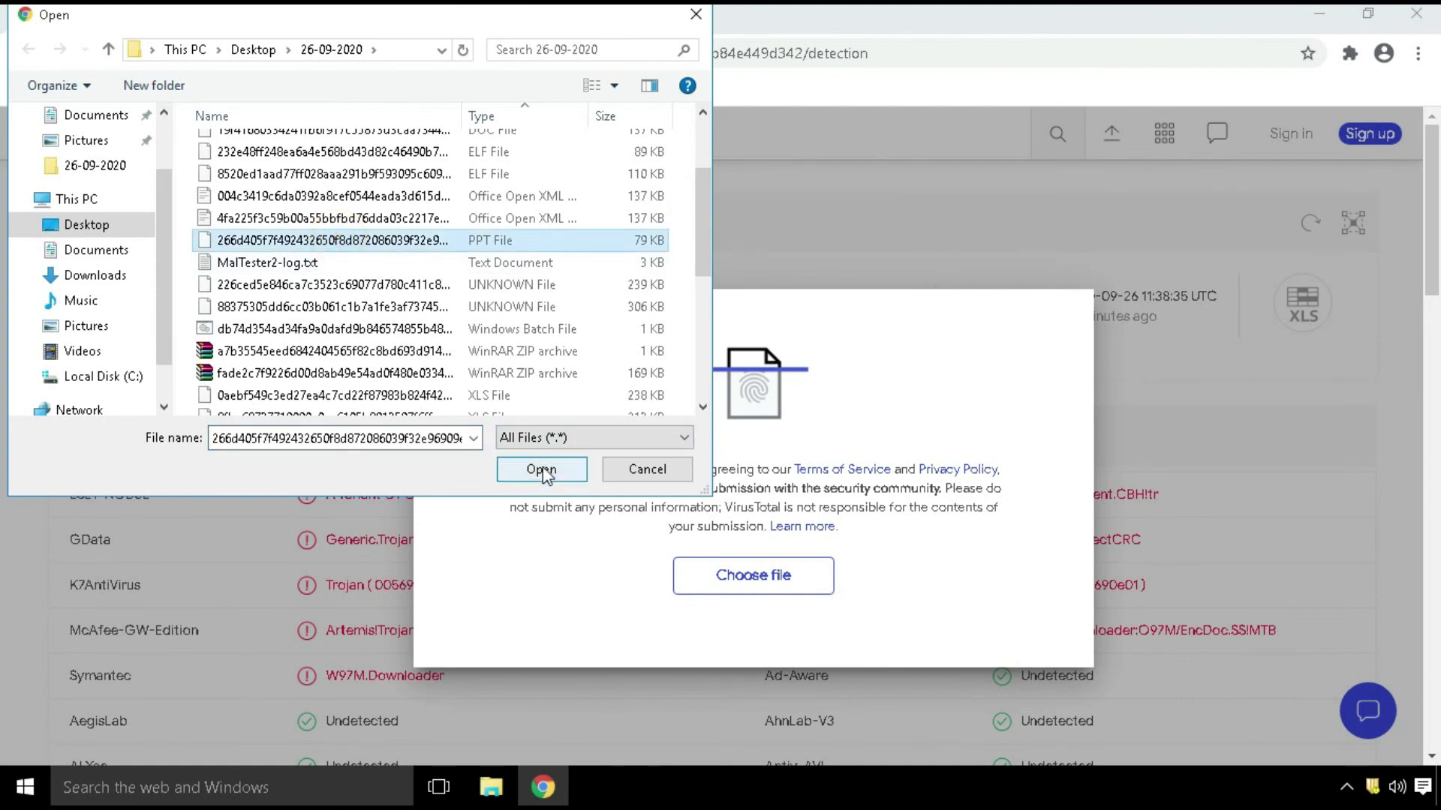
left_click(541, 469)
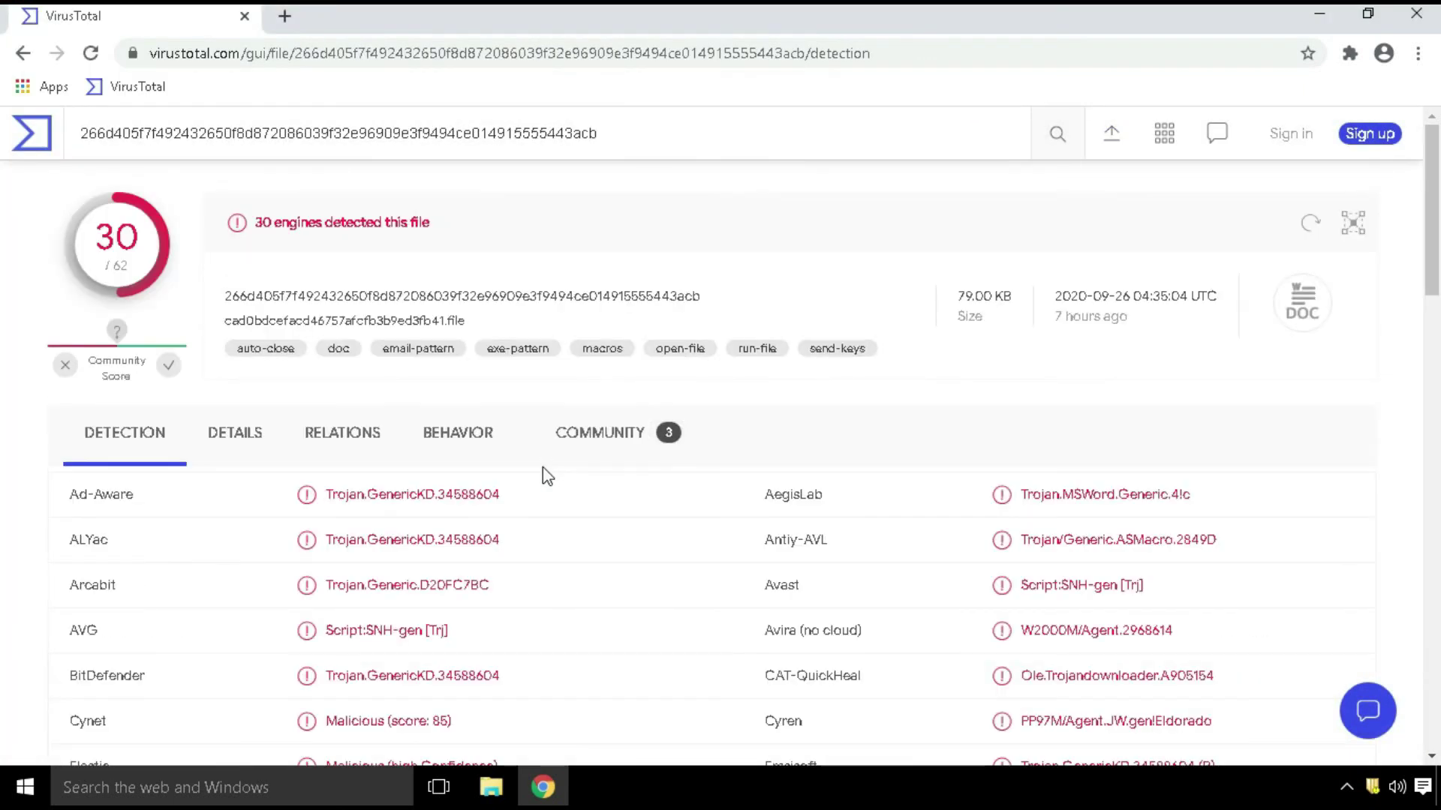
left_click_drag(254, 222, 381, 222)
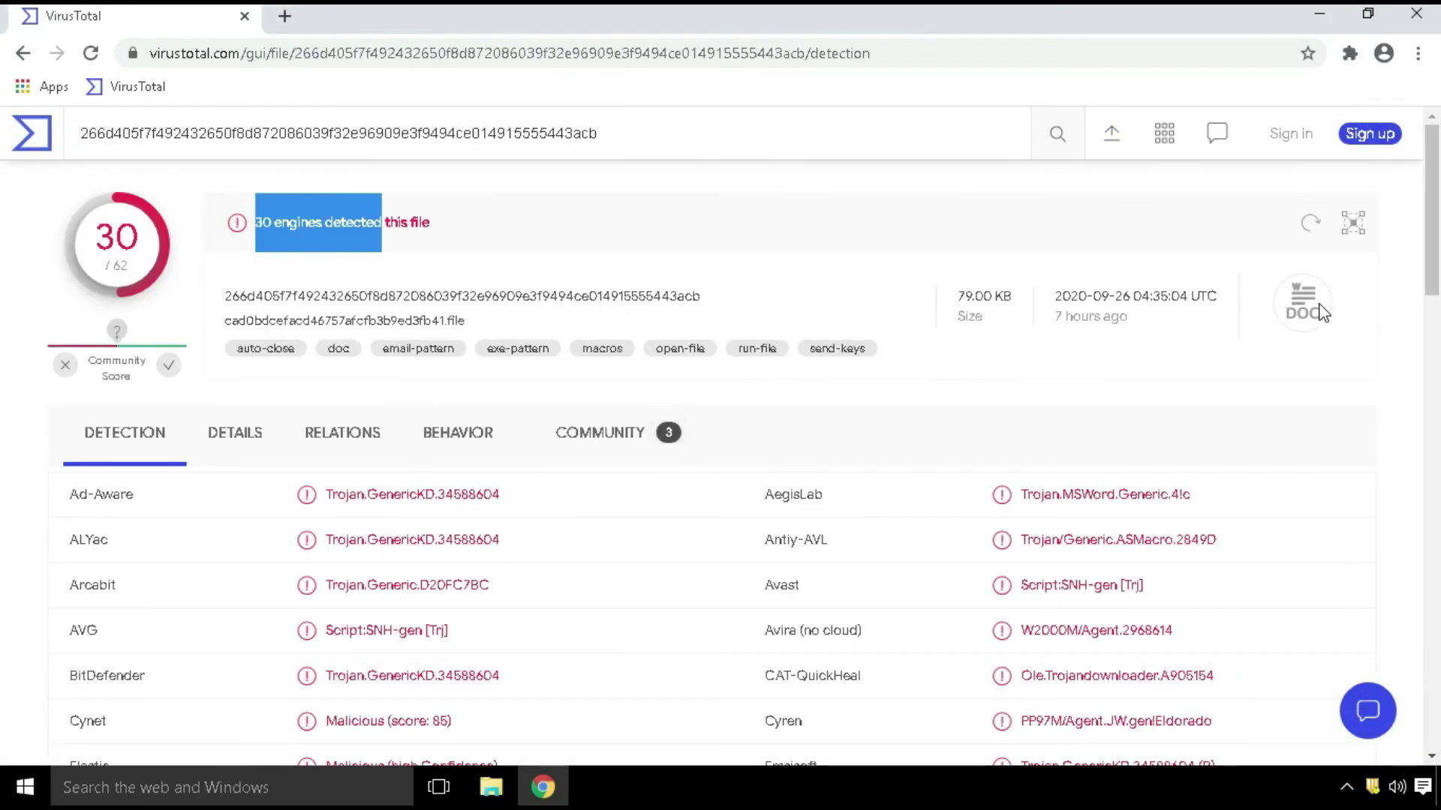
left_click_drag(1435, 293, 961, 186)
Upload the XLSX sample starting with 606feccc569d to VirusTotal, review its engine verdicts and close the browser
left_click(1111, 134)
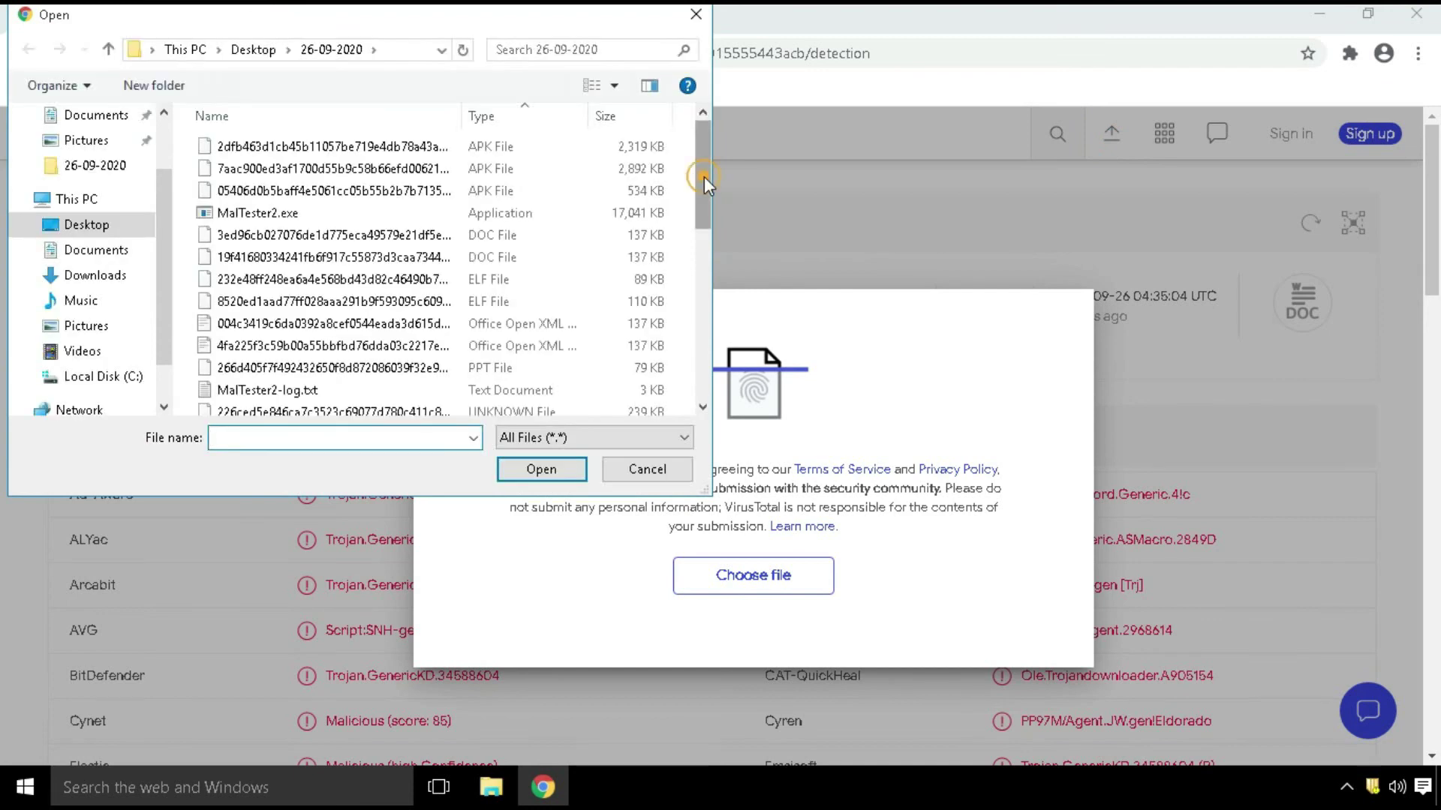
left_click_drag(703, 177, 703, 342)
left_click(328, 271)
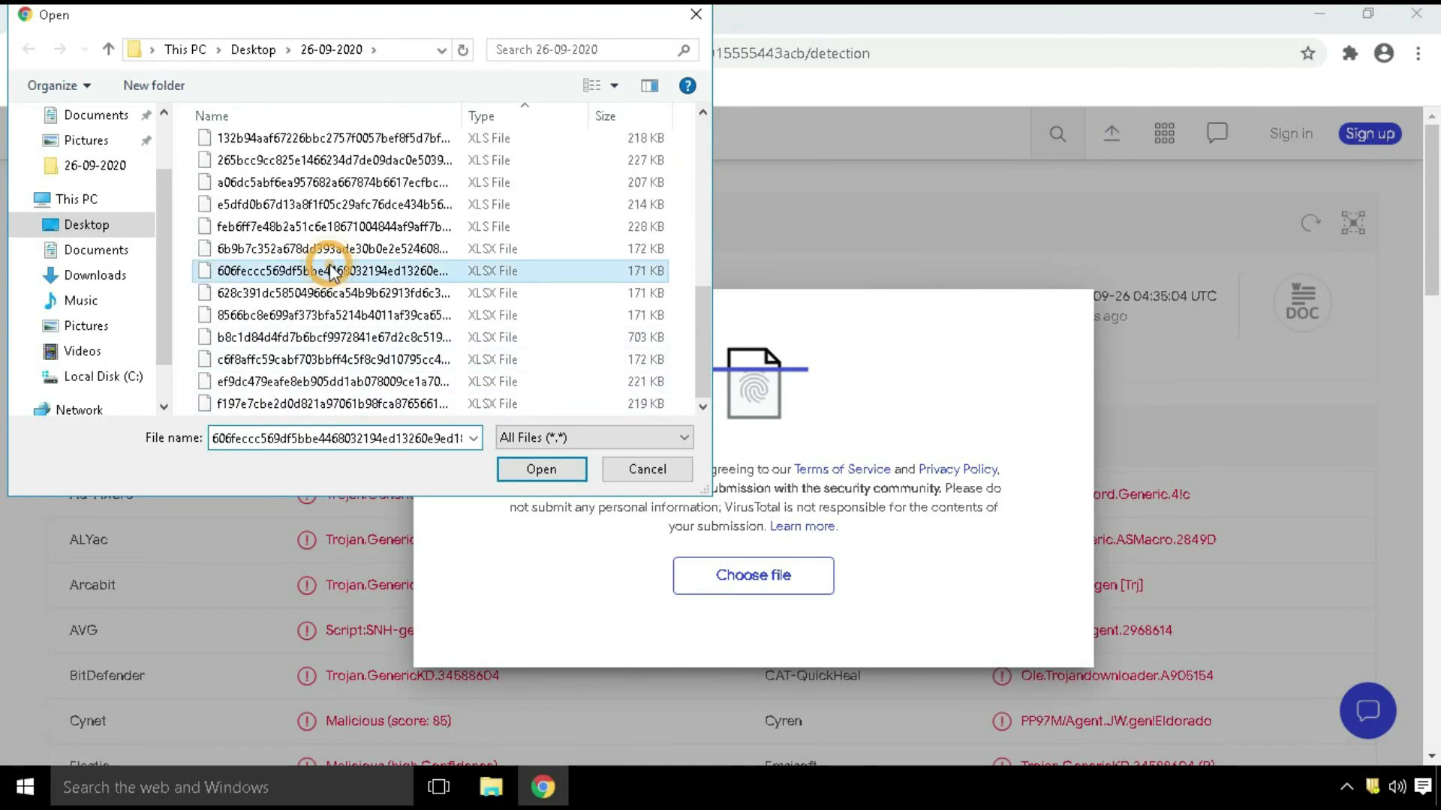
left_click(541, 469)
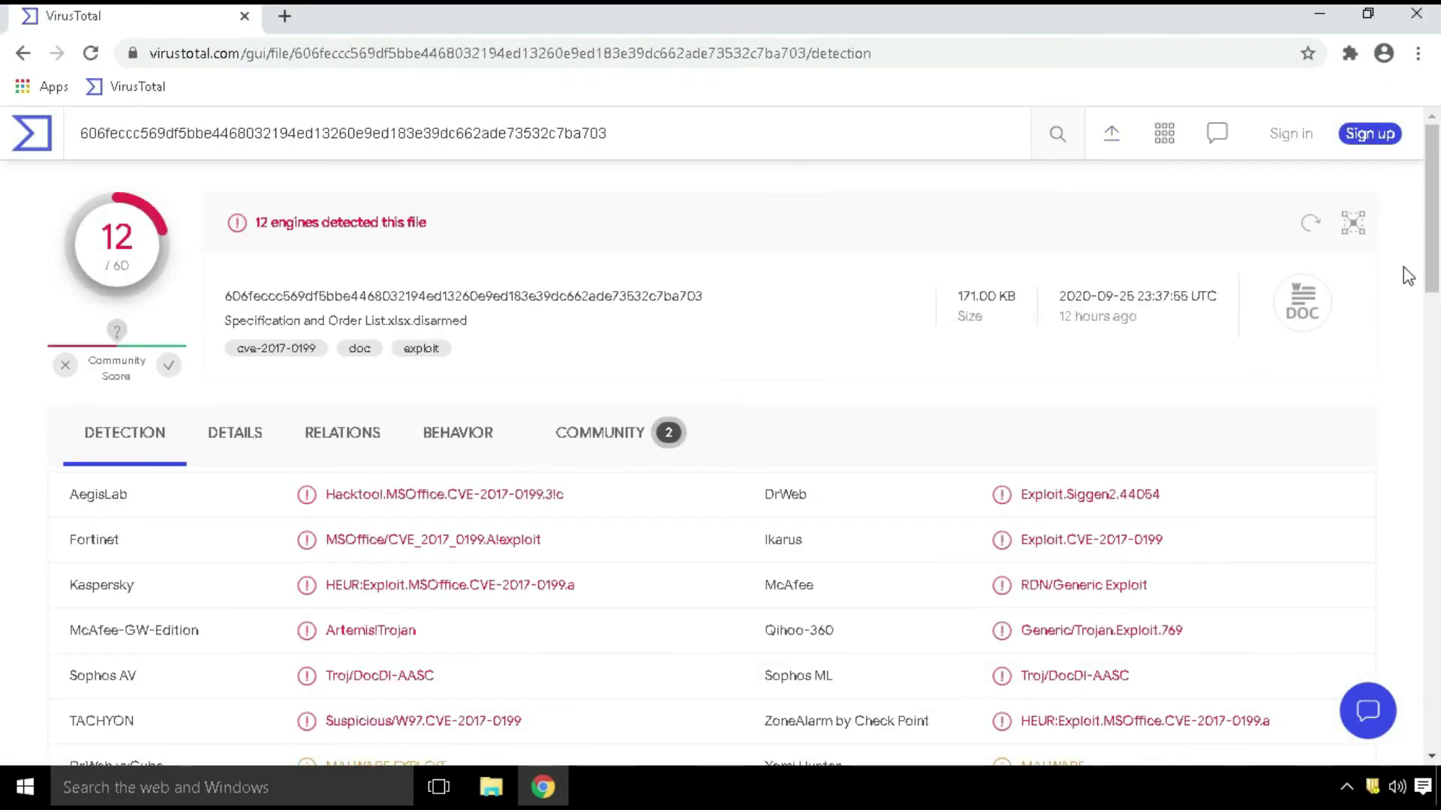
left_click_drag(1430, 218, 1429, 282)
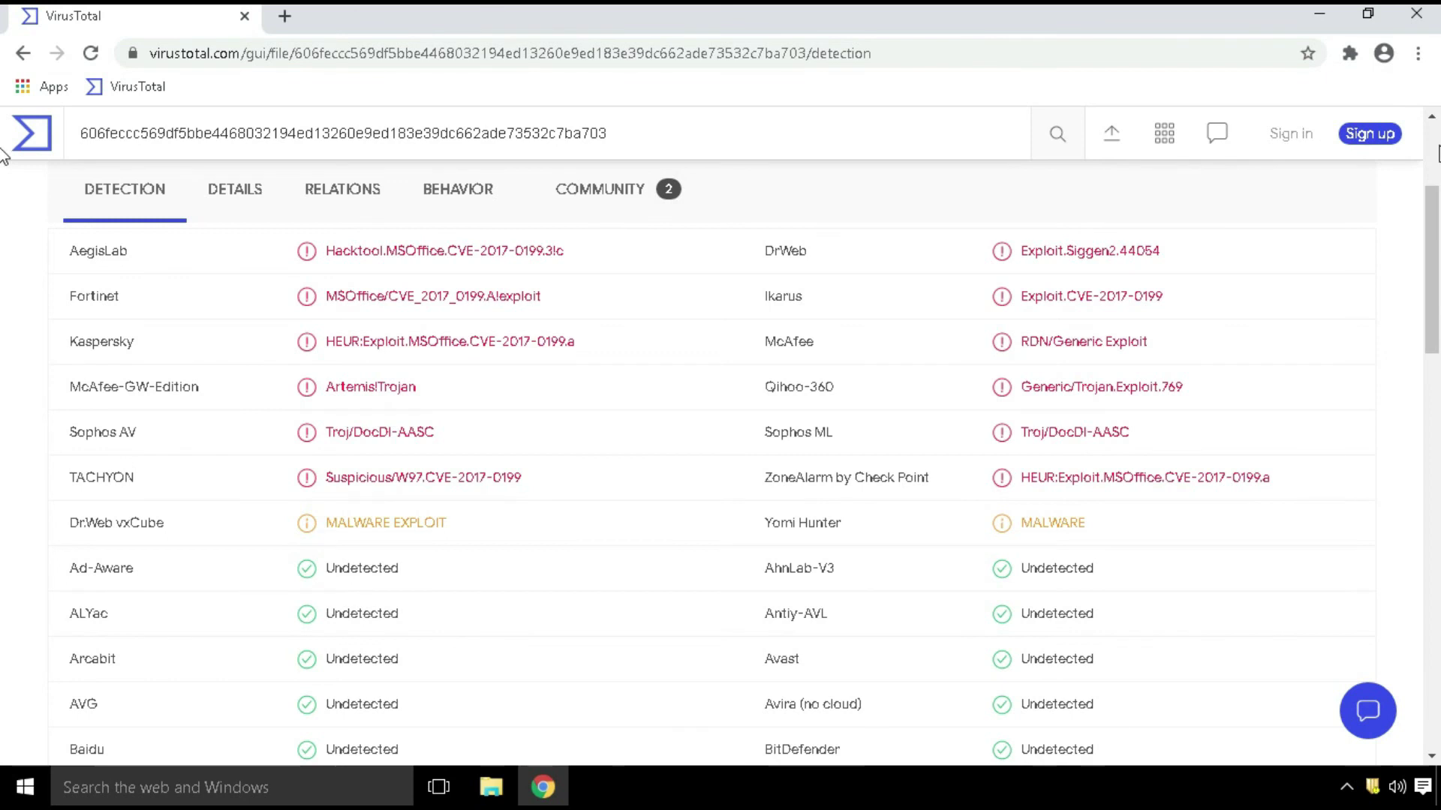
scroll(795, 170, "up", 3)
left_click(1414, 17)
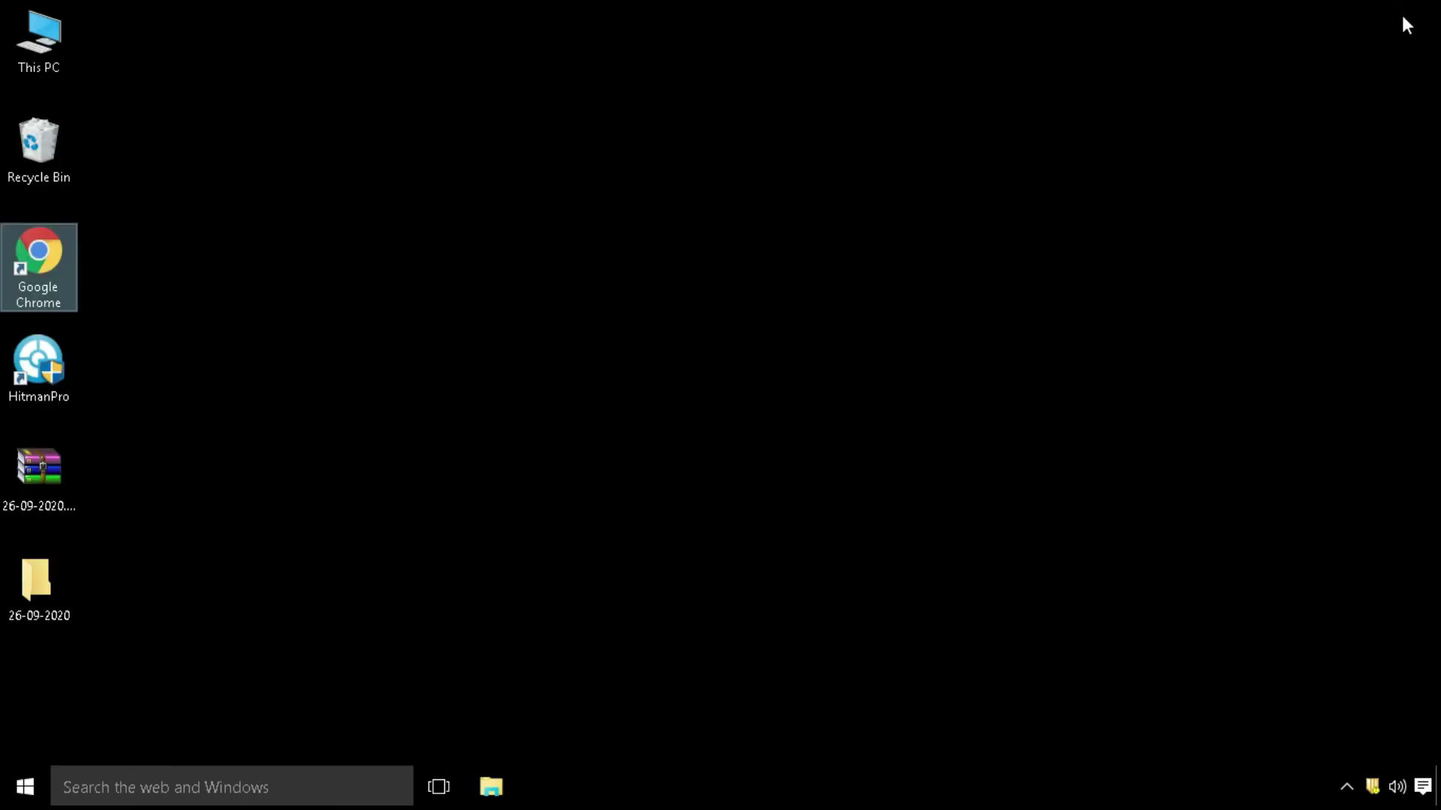
Delete MalTester2-log.txt from the desktop folder 26-09-2020 and count the remaining files except MalTester2.exe
double_click(47, 579)
left_click(438, 473)
key("Delete")
key("ctrl+a")
left_click(480, 297, "ctrl")
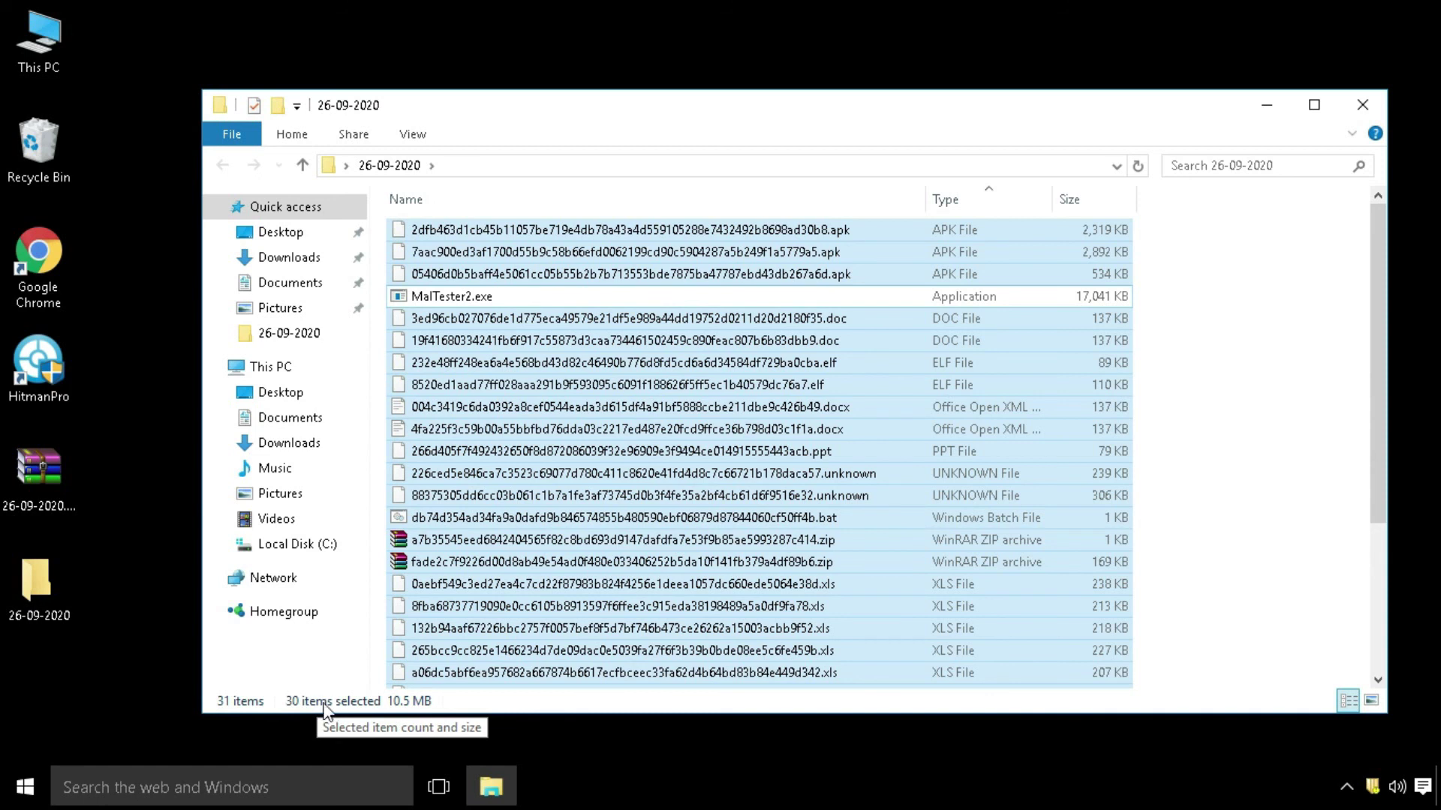
left_click(1356, 105)
Scan the 26-09-2020 folder on the desktop with HitmanPro
double_click(30, 570)
right_click(30, 570)
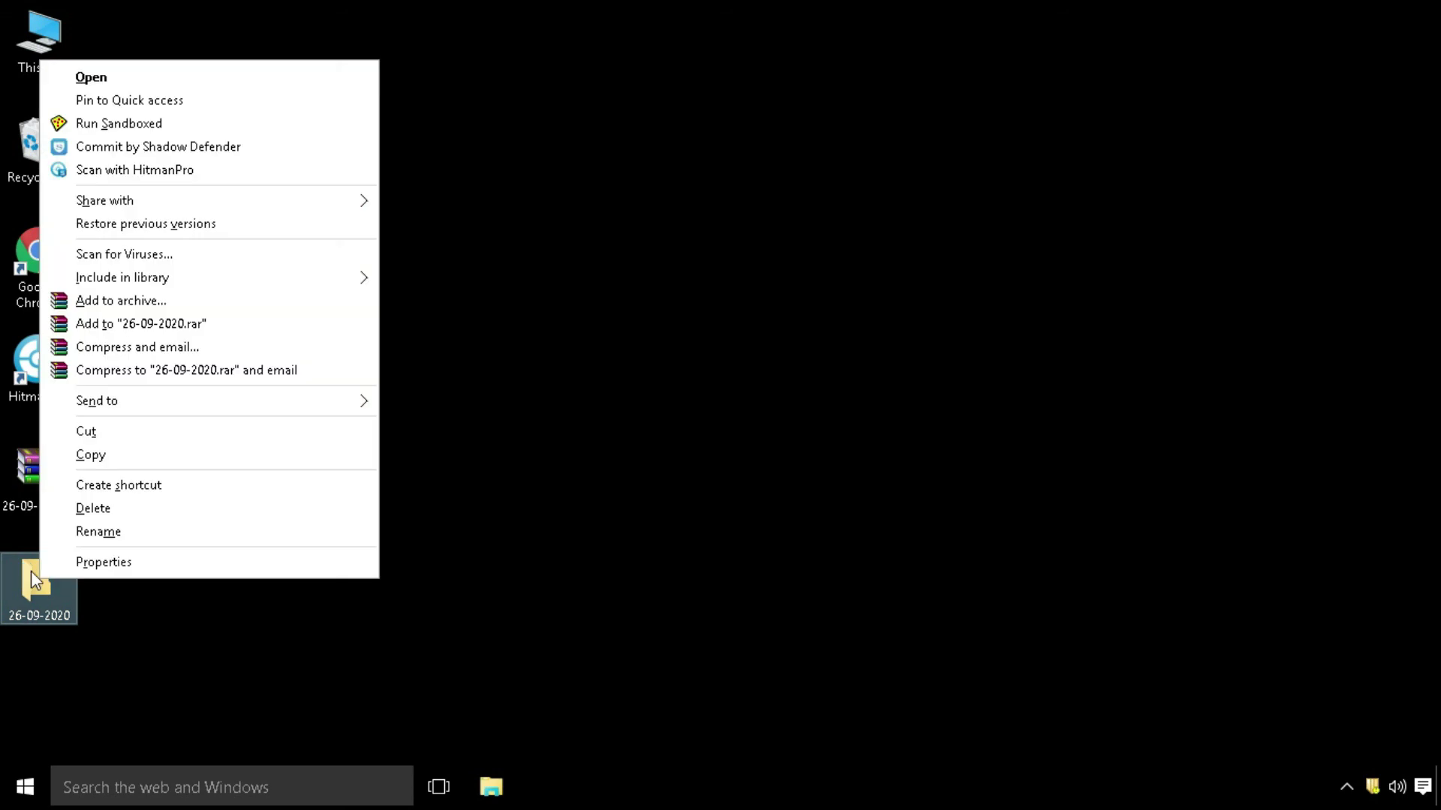
left_click(146, 180)
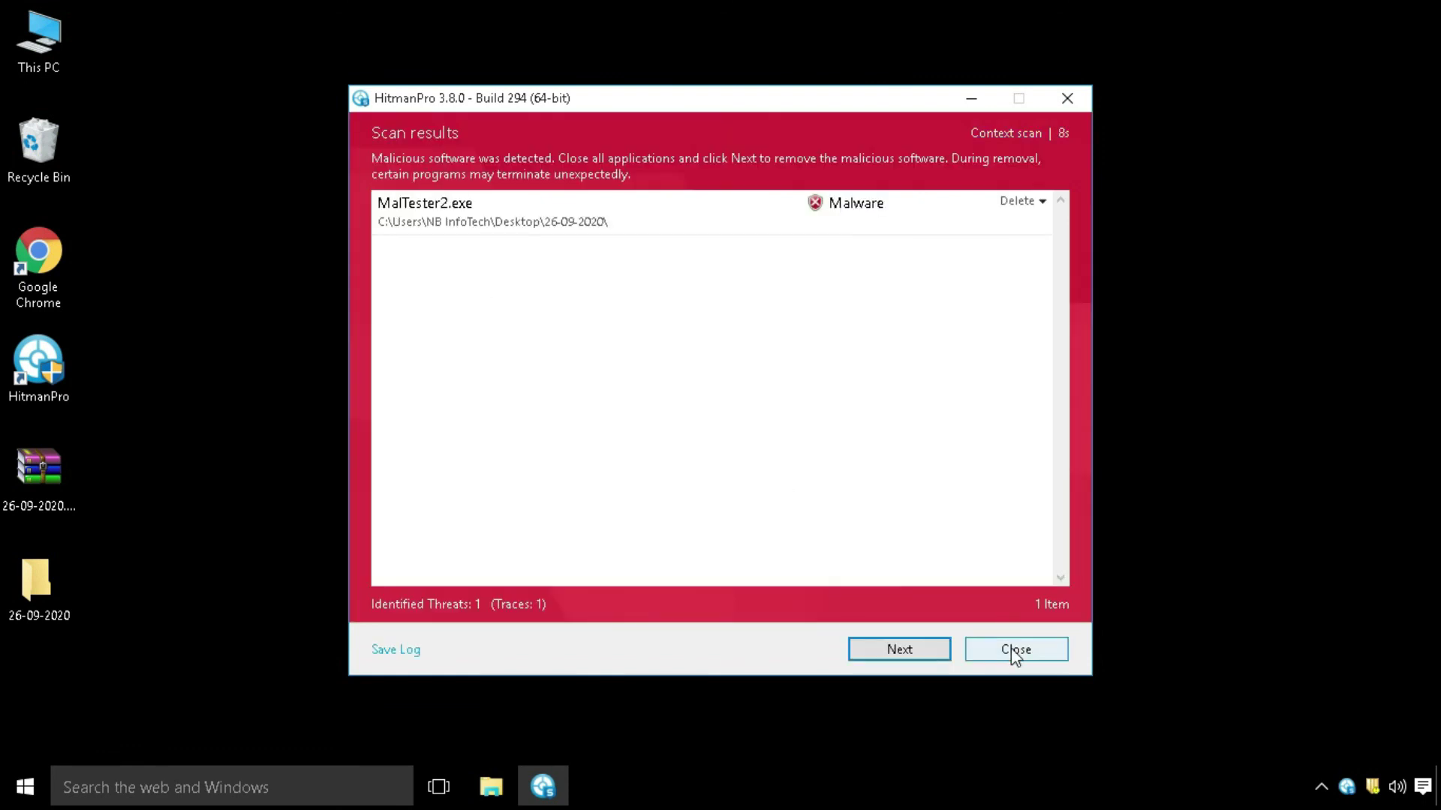
Set the action for MalTester2.exe to Ignore in the HitmanPro scan results, finish the scan and close it
left_click(1027, 202)
left_click(930, 276)
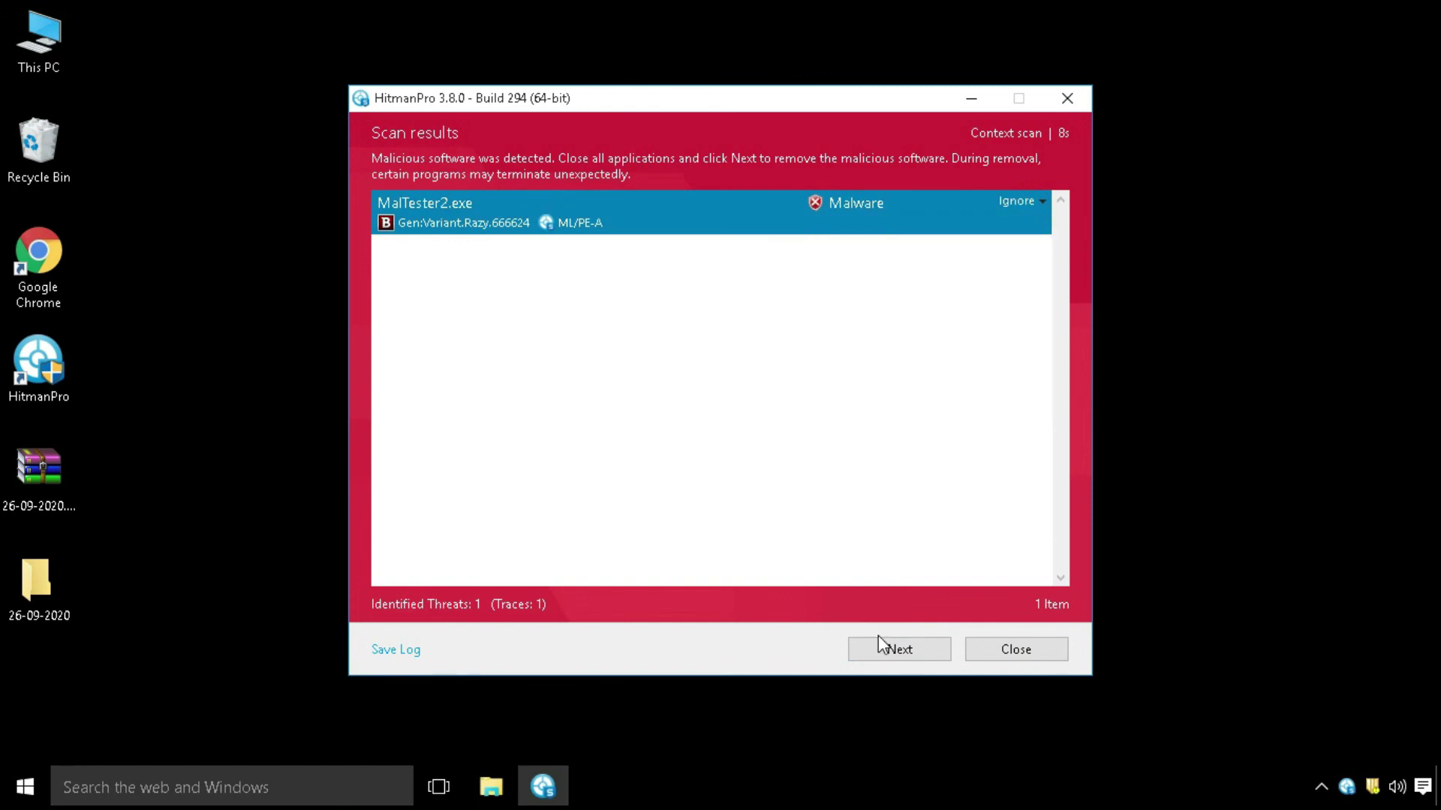
left_click(885, 647)
left_click(989, 650)
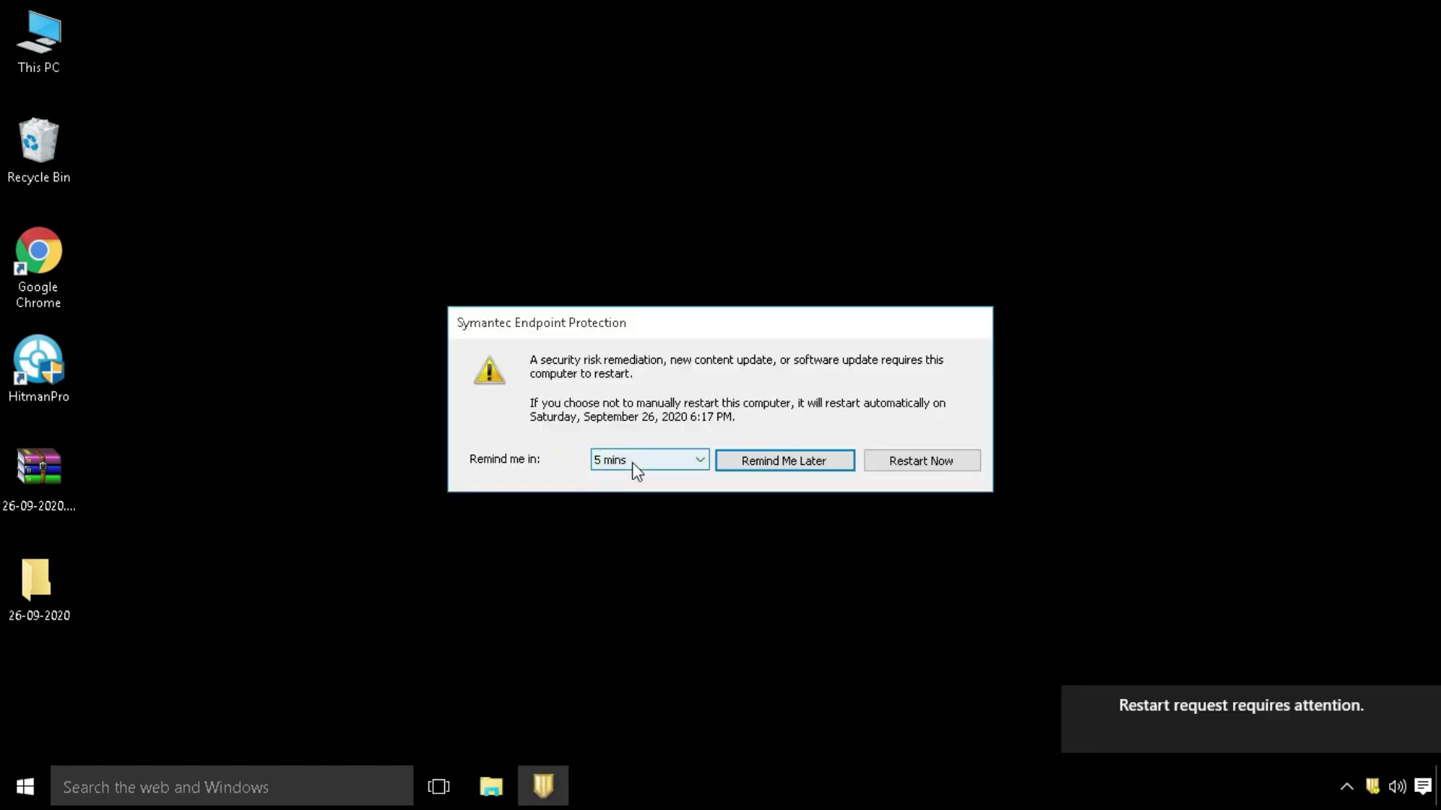
Postpone the Symantec Endpoint Protection restart with a reminder in 5 mins
left_click(770, 461)
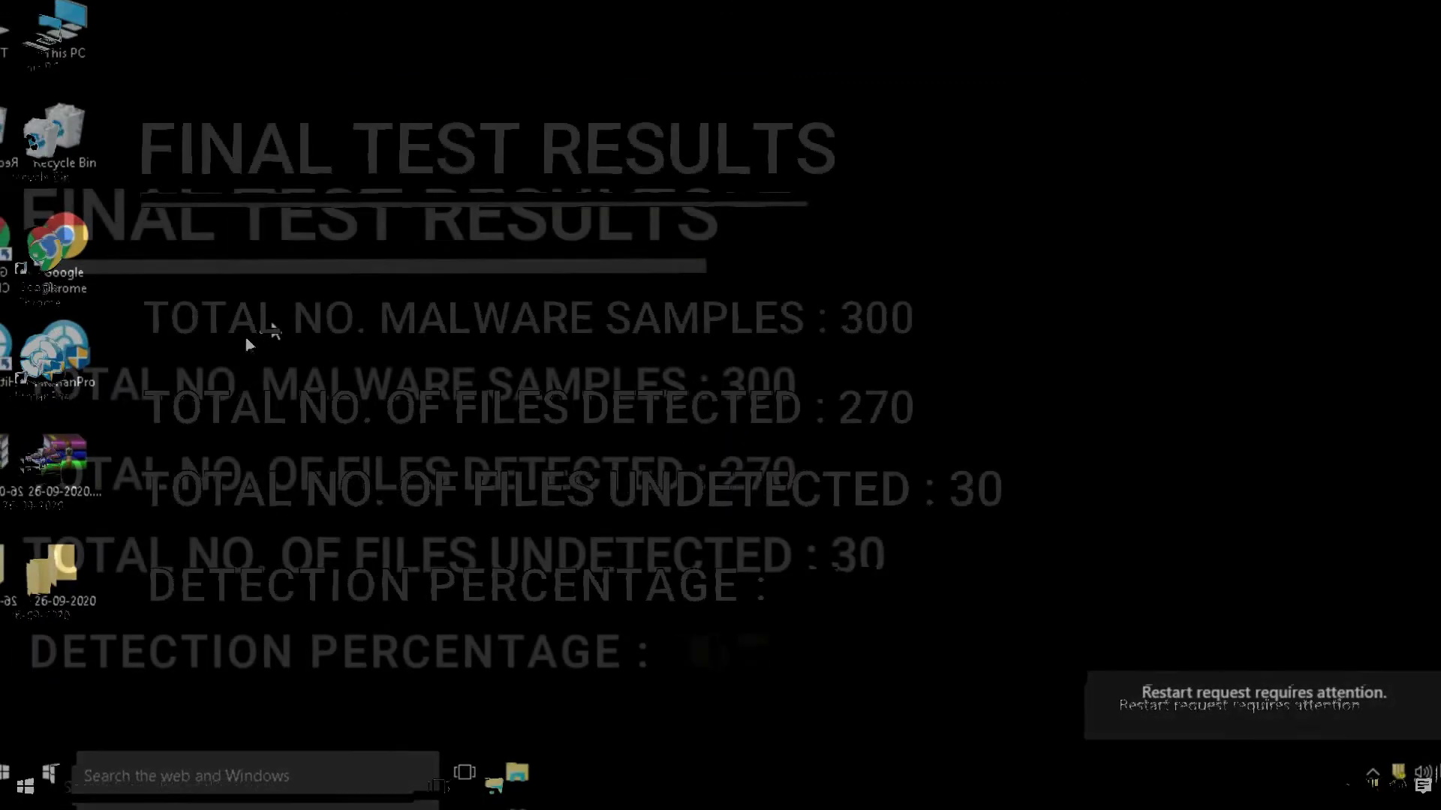